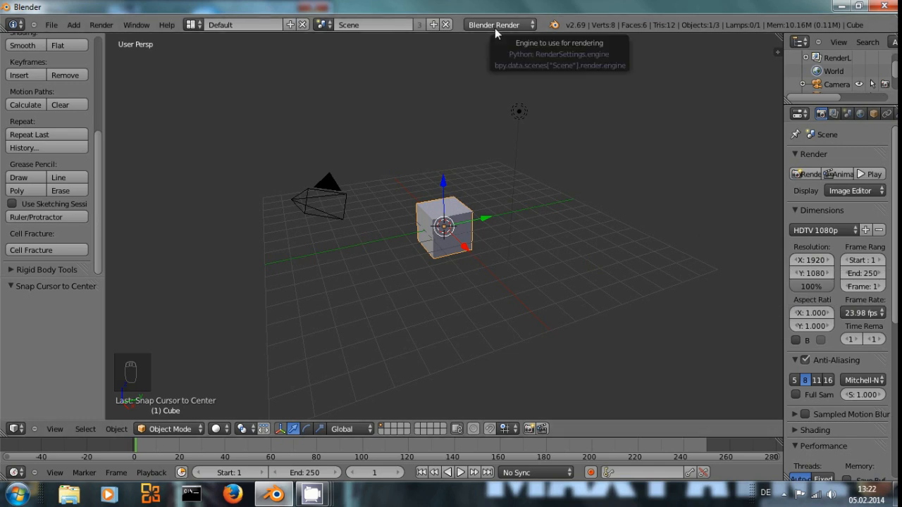
- Switch the 3D viewport to the Movie Clip Editor and open sub-surface-sam_md.mov from the recent folder 140
{"action": "left_click", "coordinate": [16, 428]}
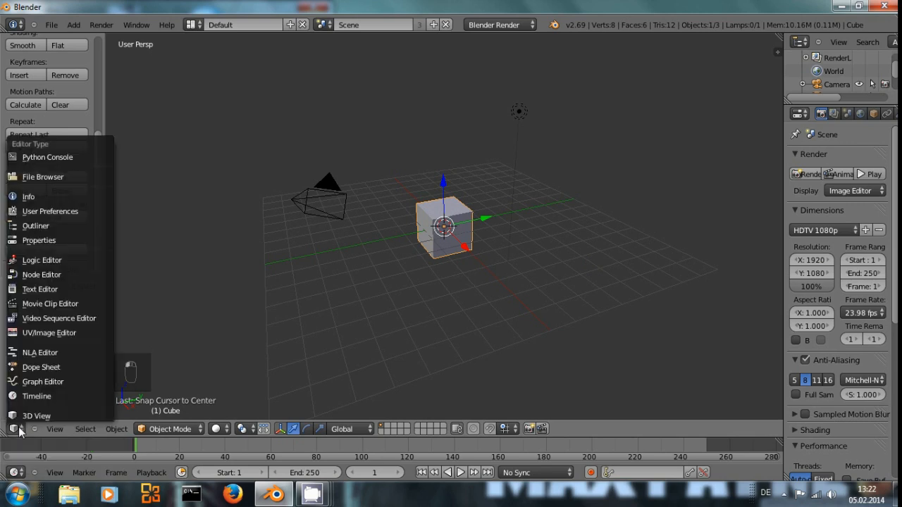
{"action": "left_click", "coordinate": [73, 305]}
{"action": "left_click", "coordinate": [155, 429]}
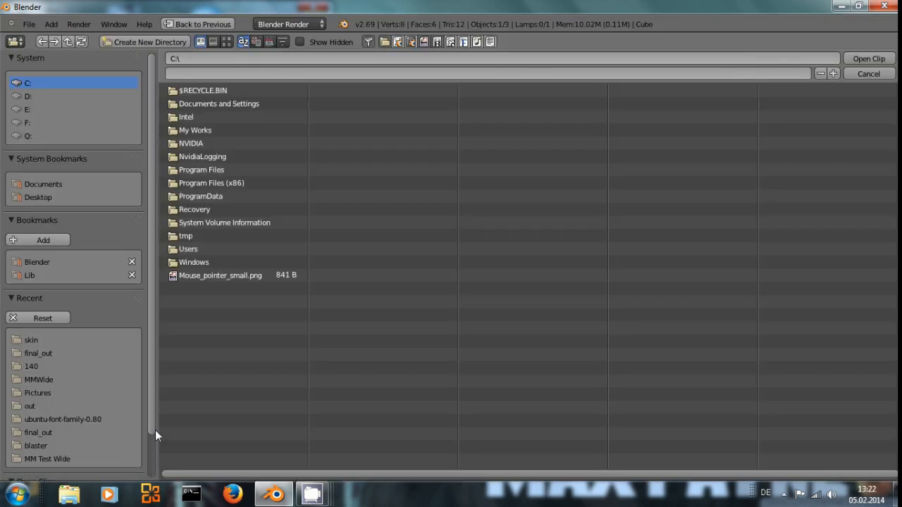
{"action": "left_click", "coordinate": [35, 366]}
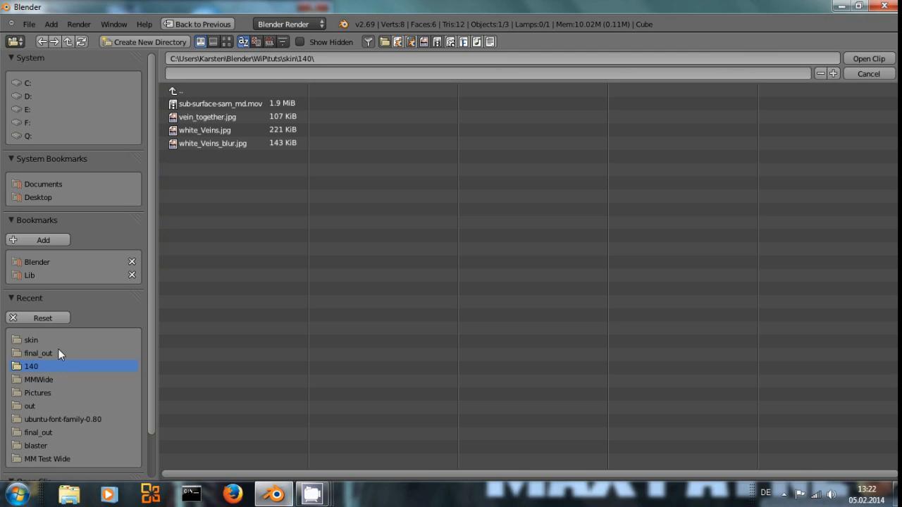
{"action": "double_click", "coordinate": [231, 104]}
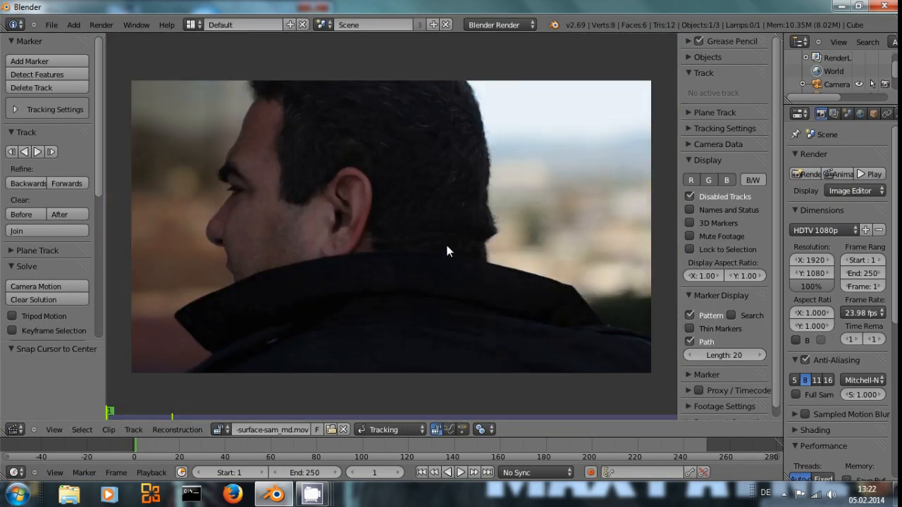
- Play the clip to find where the opening shot ends, then set the scene's end frame to 61
{"action": "key", "text": "alt+a"}
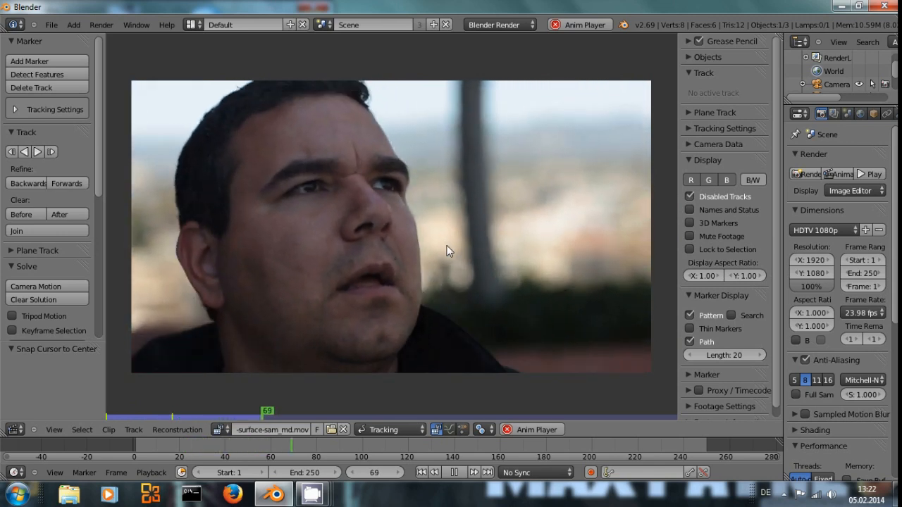
{"action": "key", "text": "alt+a"}
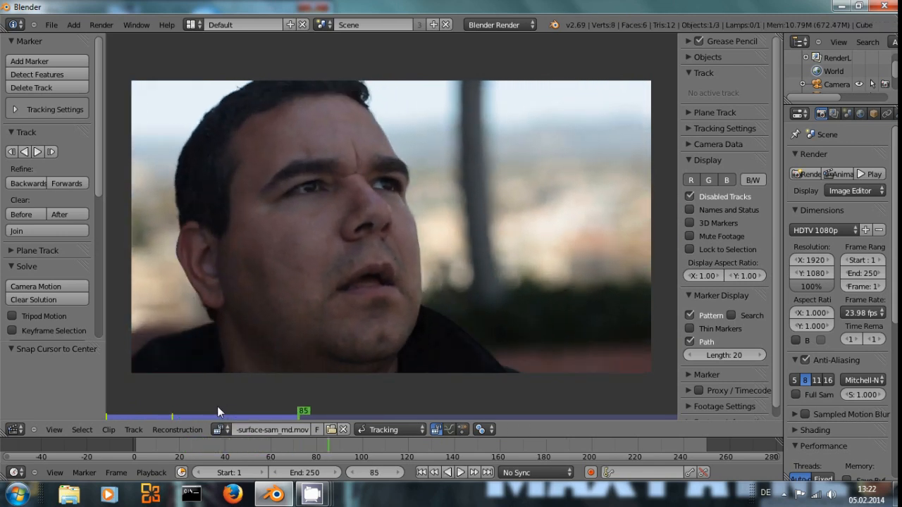
{"action": "mouse_move", "coordinate": [216, 413]}
{"action": "left_mouse_down"}
{"action": "mouse_move", "coordinate": [203, 414]}
{"action": "mouse_move", "coordinate": [254, 413]}
{"action": "left_mouse_up"}
{"action": "key", "text": "Left"}
{"action": "key", "text": "Left"}
{"action": "key", "text": "Left"}
{"action": "key", "text": "Left"}
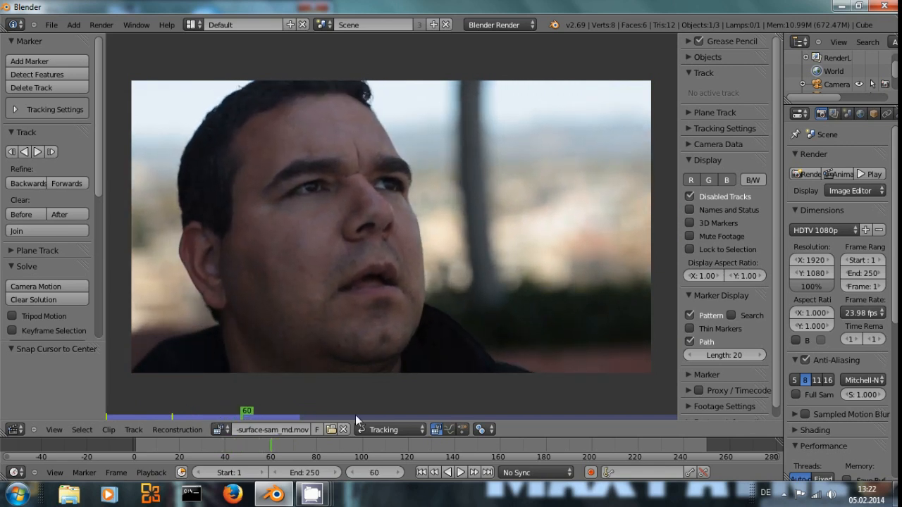
{"action": "key", "text": "Right"}
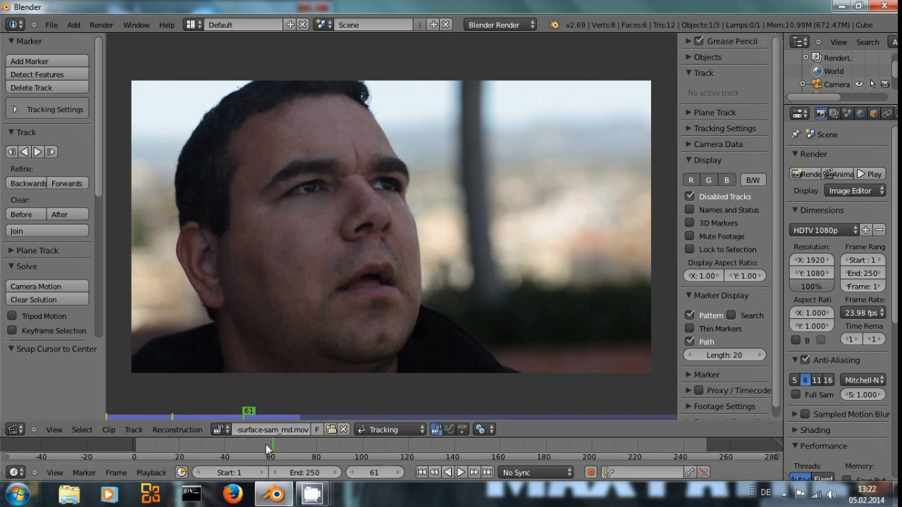
{"action": "key", "text": "e"}
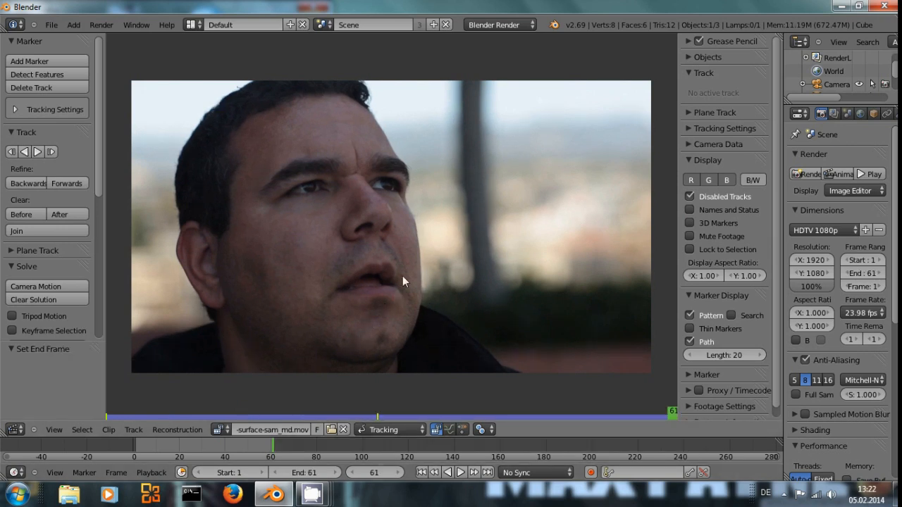
- Play and scrub through the shortened clip to examine the head's movement, finishing on frame 61
{"action": "key", "text": "alt+a"}
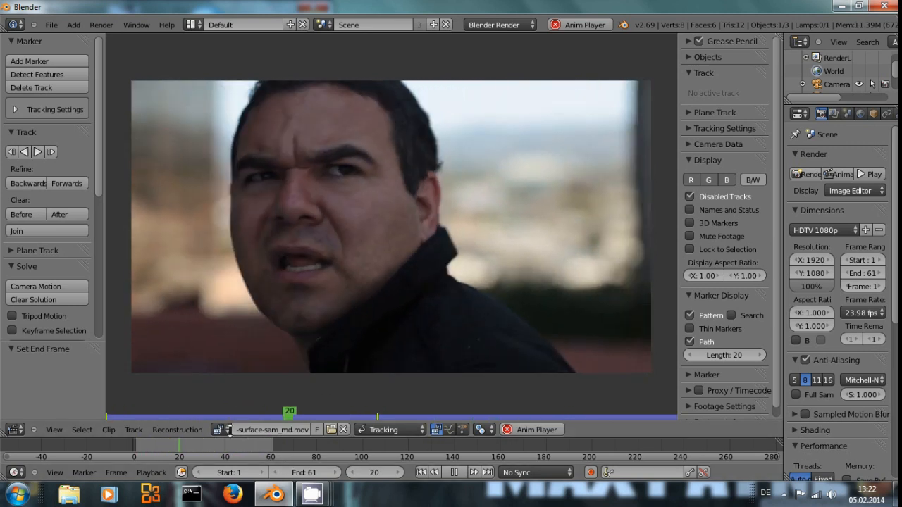
{"action": "key", "text": "Escape"}
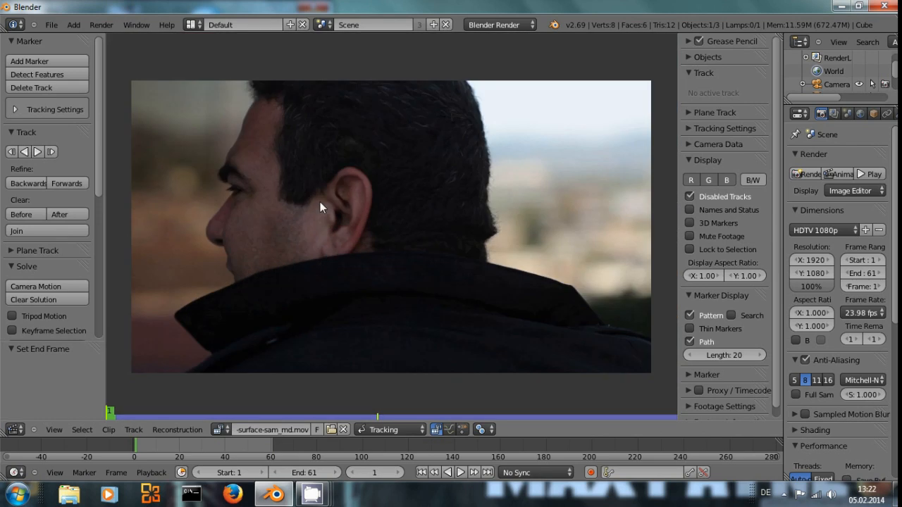
{"action": "middle_click_drag", "start_coordinate": [317, 204], "coordinate": [403, 233]}
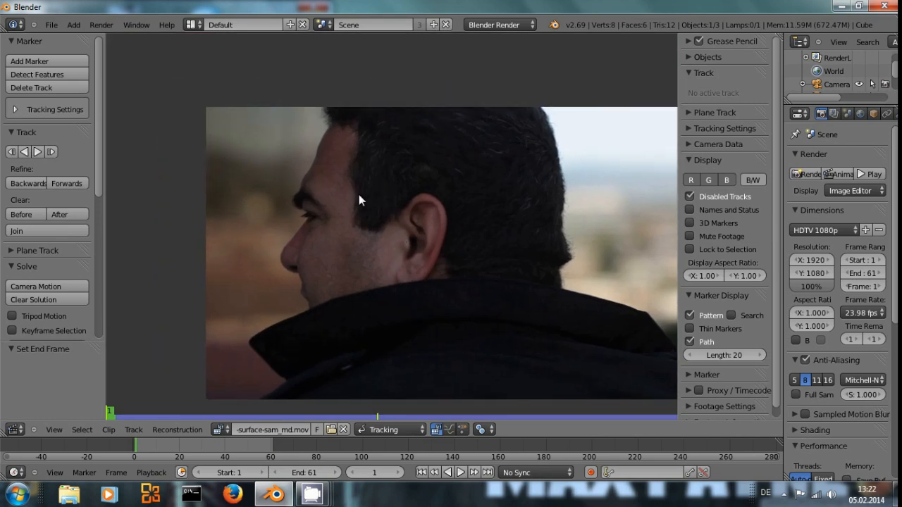
{"action": "middle_click_drag", "start_coordinate": [359, 199], "coordinate": [332, 191]}
{"action": "left_click_drag", "start_coordinate": [148, 444], "coordinate": [271, 444]}
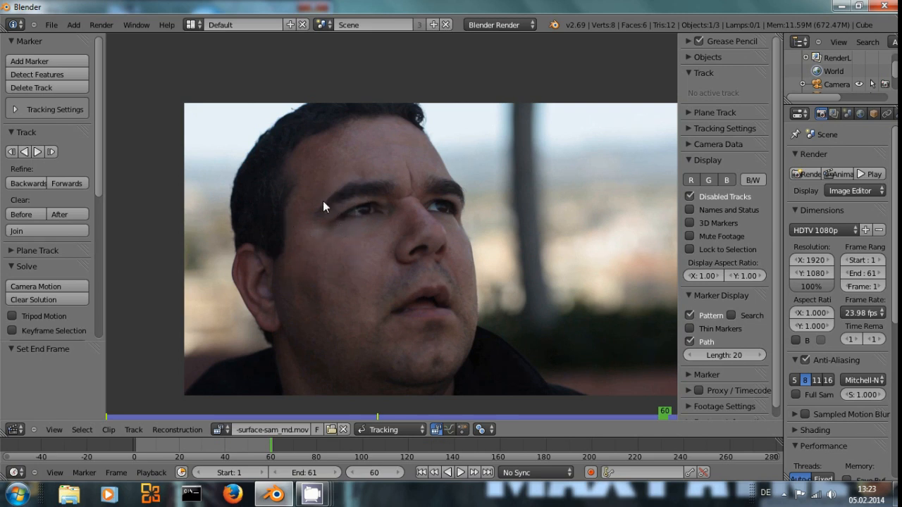
{"action": "mouse_move", "coordinate": [252, 442]}
{"action": "left_mouse_down"}
{"action": "mouse_move", "coordinate": [216, 444]}
{"action": "mouse_move", "coordinate": [262, 441]}
{"action": "left_mouse_up"}
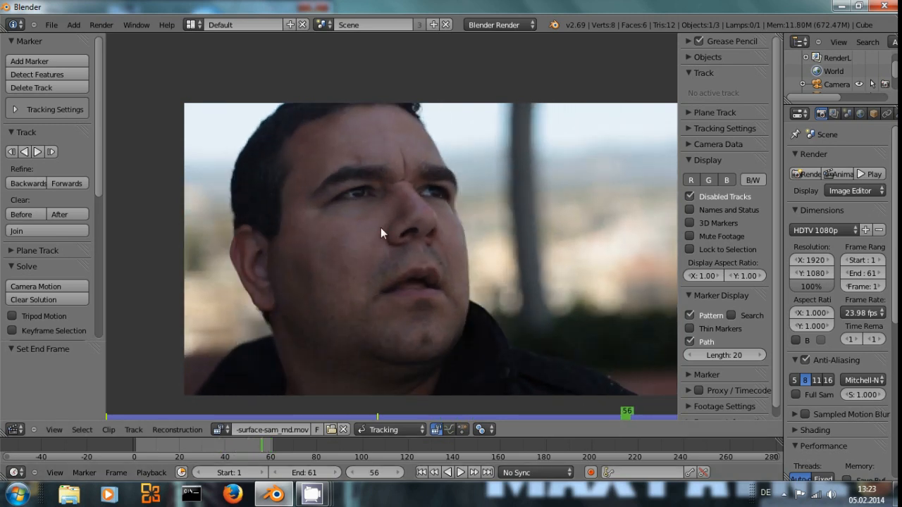
{"action": "key", "text": "shift+Right"}
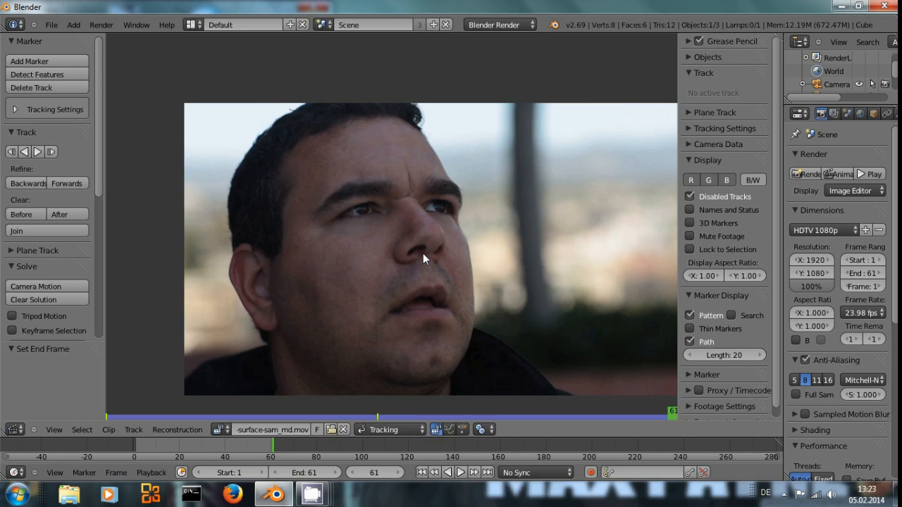
{"action": "scroll", "coordinate": [424, 253], "scroll_direction": "up", "scroll_amount": 2}
{"action": "scroll", "coordinate": [424, 251], "scroll_direction": "down", "scroll_amount": 2}
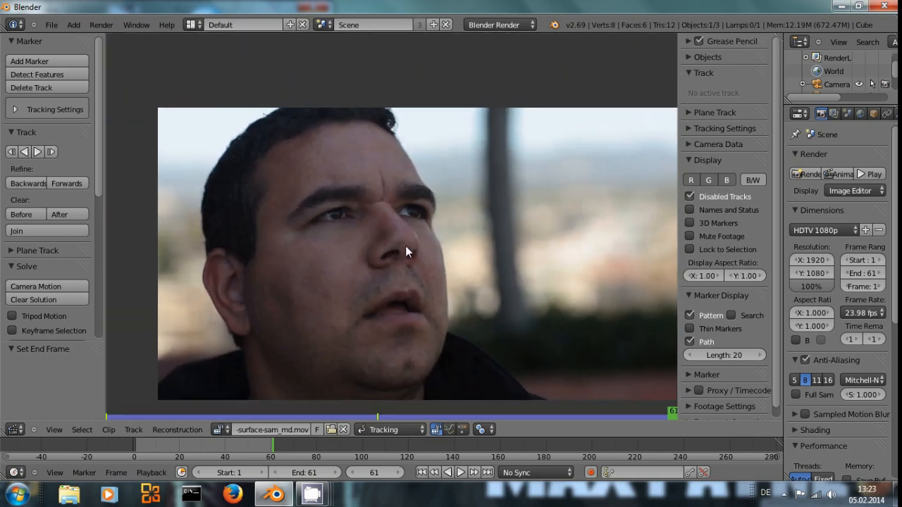
{"action": "scroll", "coordinate": [405, 246], "scroll_direction": "up", "scroll_amount": 1}
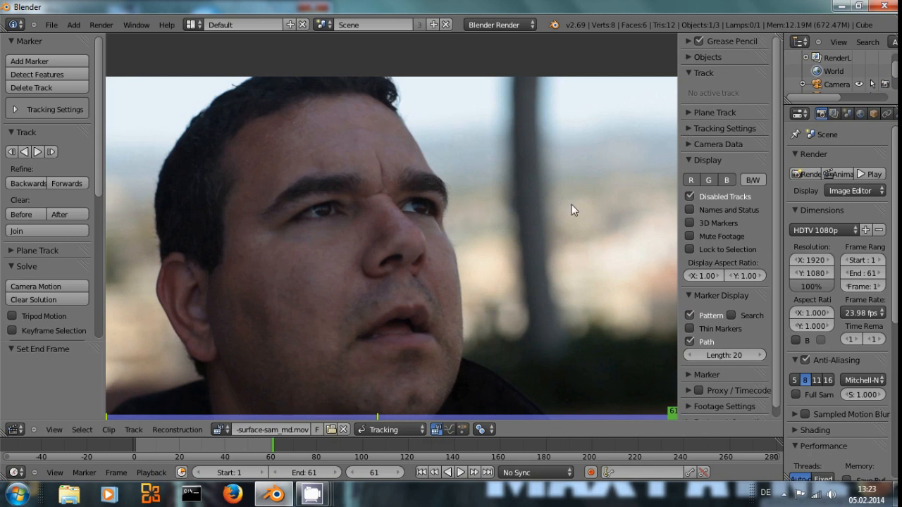
- Add a new tracking object to the clip and make it active instead of the camera
{"action": "left_click", "coordinate": [699, 57]}
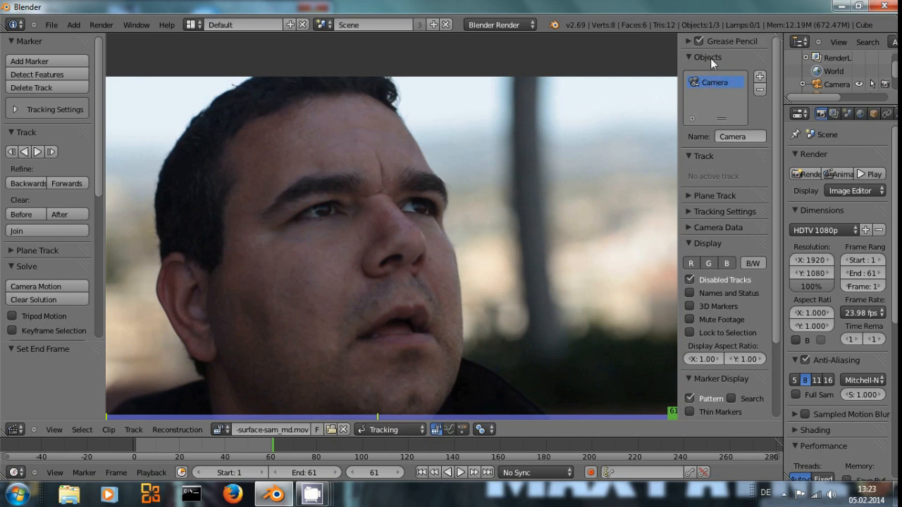
{"action": "left_click", "coordinate": [759, 76]}
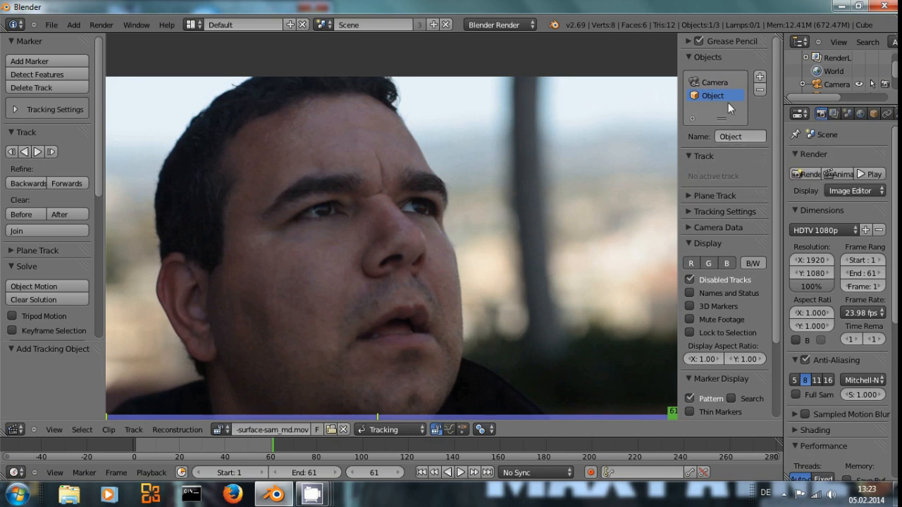
{"action": "left_click", "coordinate": [711, 82]}
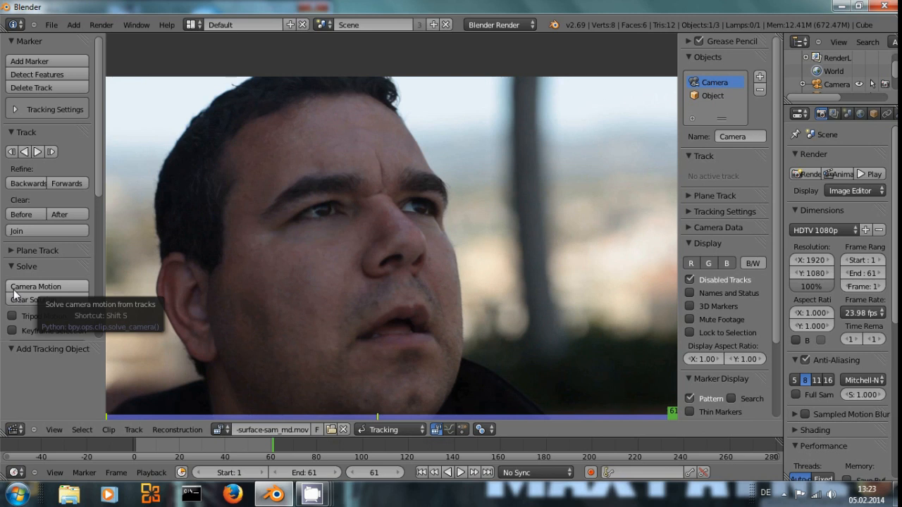
{"action": "left_click", "coordinate": [736, 94]}
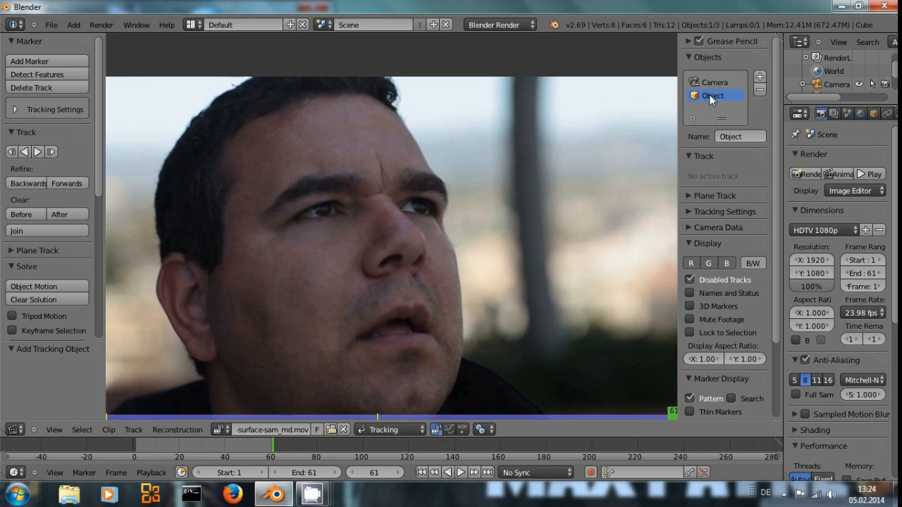
- Add a tracking marker on the brow beside the forehead crease at frame 61 and display marker search areas
{"action": "left_click", "coordinate": [403, 173], "text": "ctrl"}
{"action": "scroll", "coordinate": [737, 333], "scroll_direction": "down", "scroll_amount": 8}
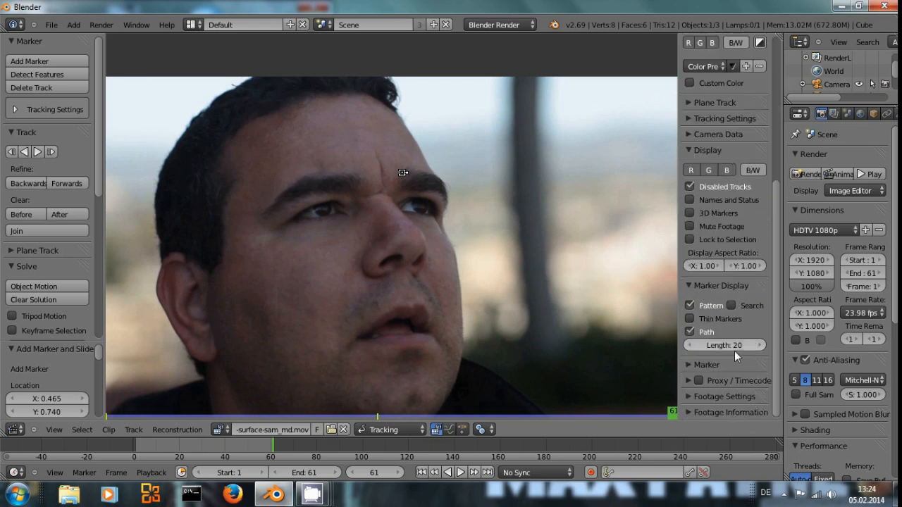
{"action": "left_click", "coordinate": [731, 305]}
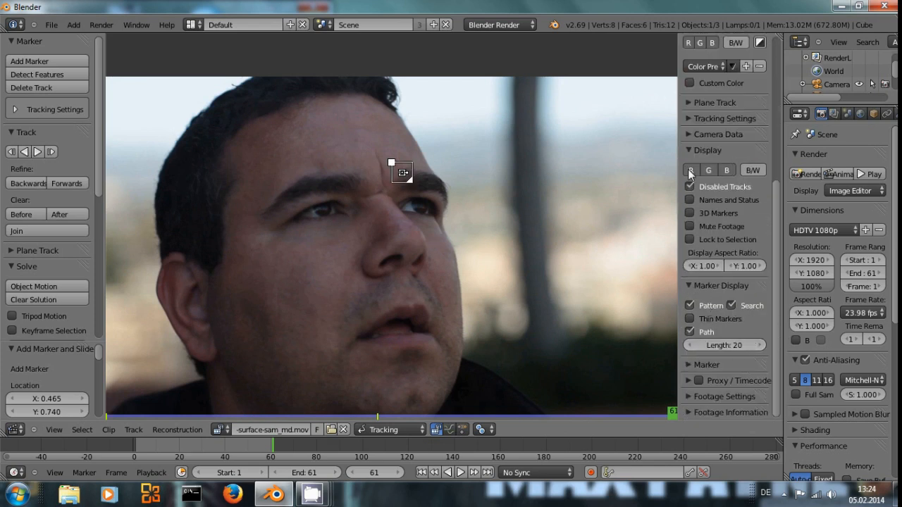
- Scale the marker up about 3.753 times and shift it slightly down onto the inner end of the eyebrow
{"action": "scroll", "coordinate": [425, 233], "scroll_direction": "up", "scroll_amount": 4}
{"action": "scroll", "coordinate": [461, 180], "scroll_direction": "down", "scroll_amount": 3}
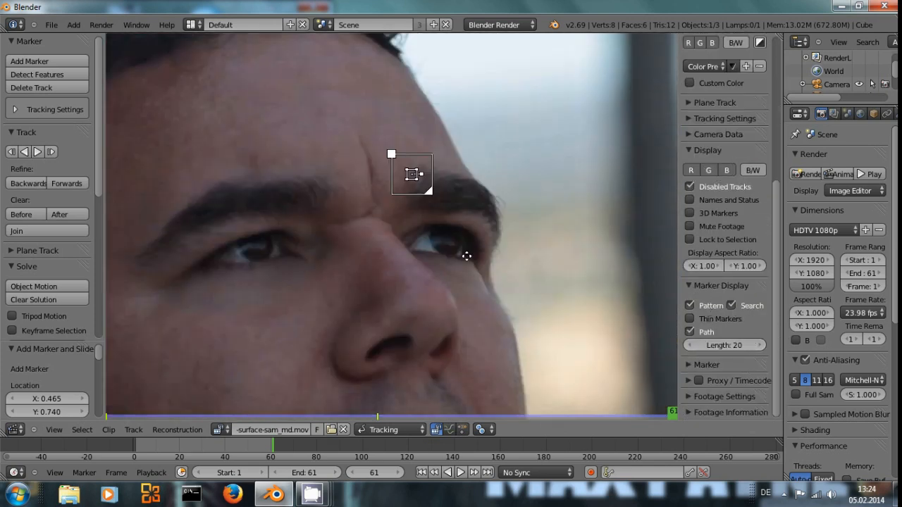
{"action": "middle_click_drag", "start_coordinate": [457, 268], "coordinate": [469, 211]}
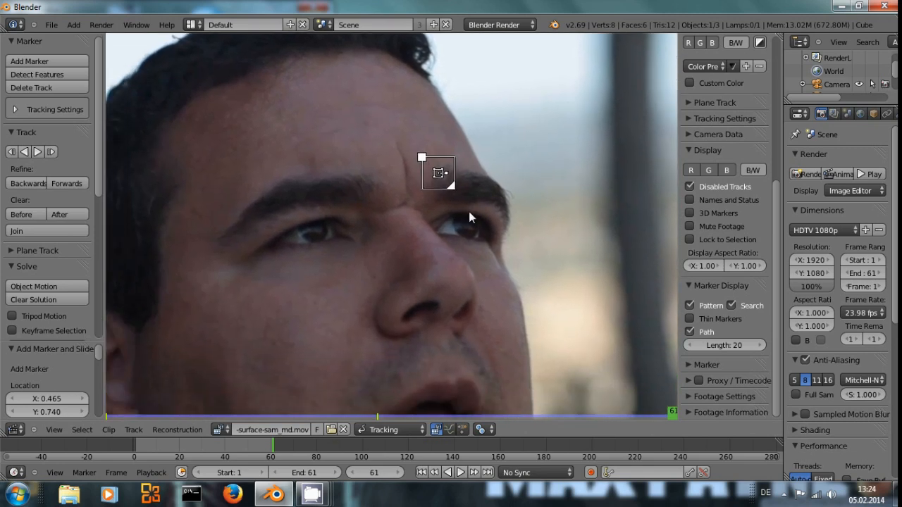
{"action": "key", "text": "s"}
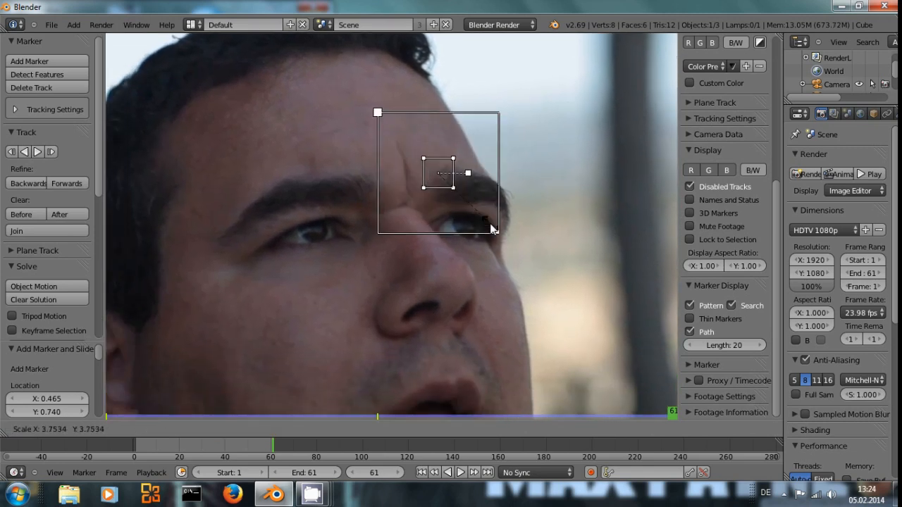
{"action": "left_click", "coordinate": [485, 229]}
{"action": "scroll", "coordinate": [747, 161], "scroll_direction": "up", "scroll_amount": 9}
{"action": "left_click_drag", "start_coordinate": [728, 224], "coordinate": [745, 130]}
{"action": "mouse_move", "coordinate": [746, 212]}
{"action": "left_mouse_down"}
{"action": "mouse_move", "coordinate": [719, 228]}
{"action": "mouse_move", "coordinate": [749, 218]}
{"action": "left_mouse_up"}
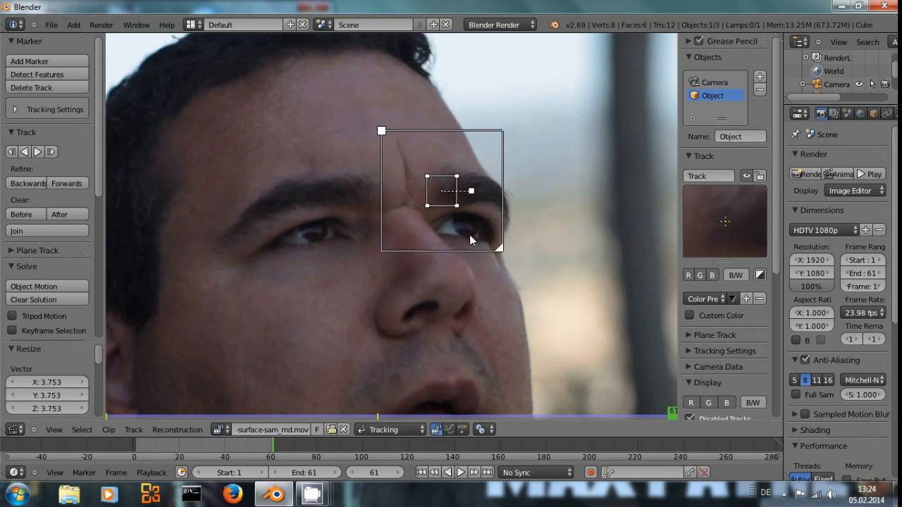
- Track the eyebrow marker backwards frame by frame from frame 61 to frame 54
{"action": "scroll", "coordinate": [470, 236], "scroll_direction": "down", "scroll_amount": 1}
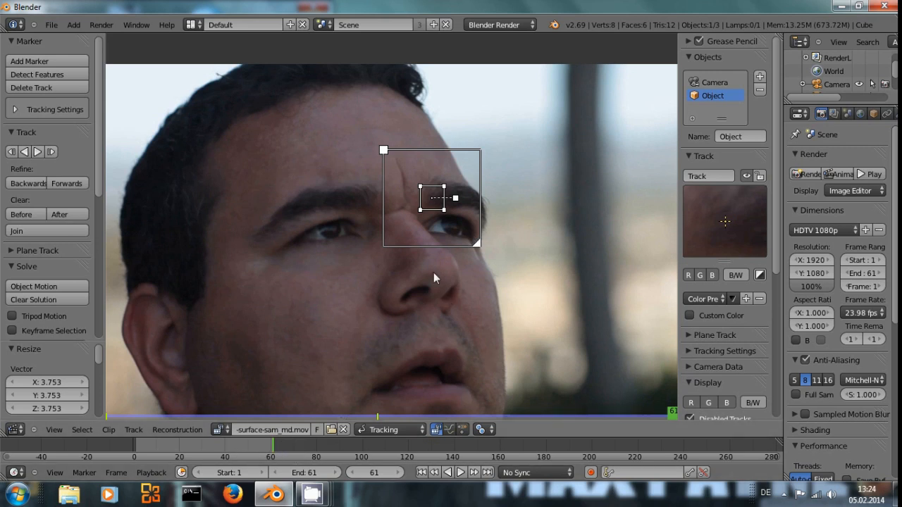
{"action": "scroll", "coordinate": [436, 264], "scroll_direction": "down", "scroll_amount": 2}
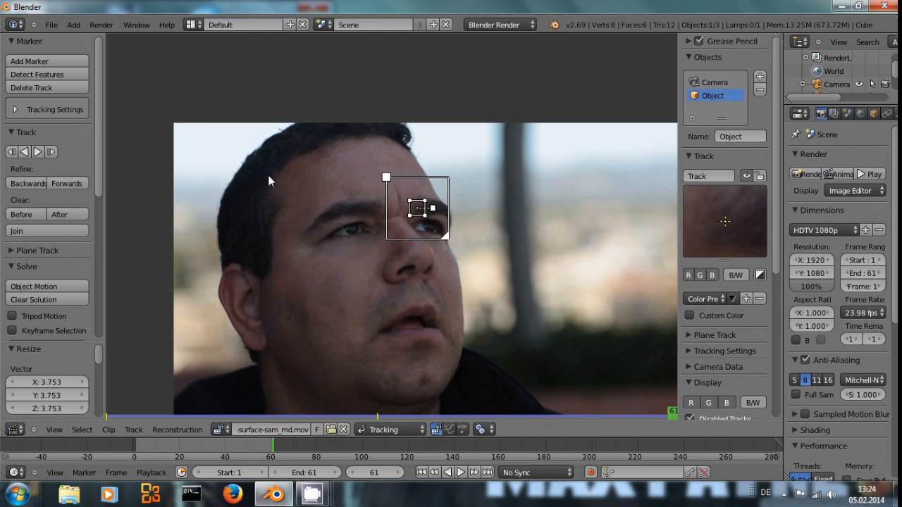
{"action": "scroll", "coordinate": [445, 260], "scroll_direction": "up", "scroll_amount": 2}
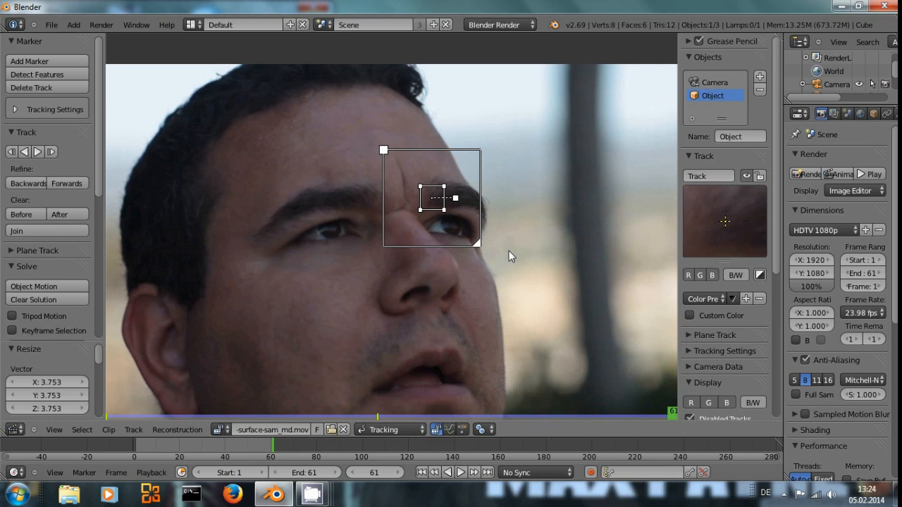
{"action": "key", "text": "Left"}
{"action": "key", "text": "alt+Left"}
{"action": "key", "text": "alt+Left"}
{"action": "key", "text": "alt+Left"}
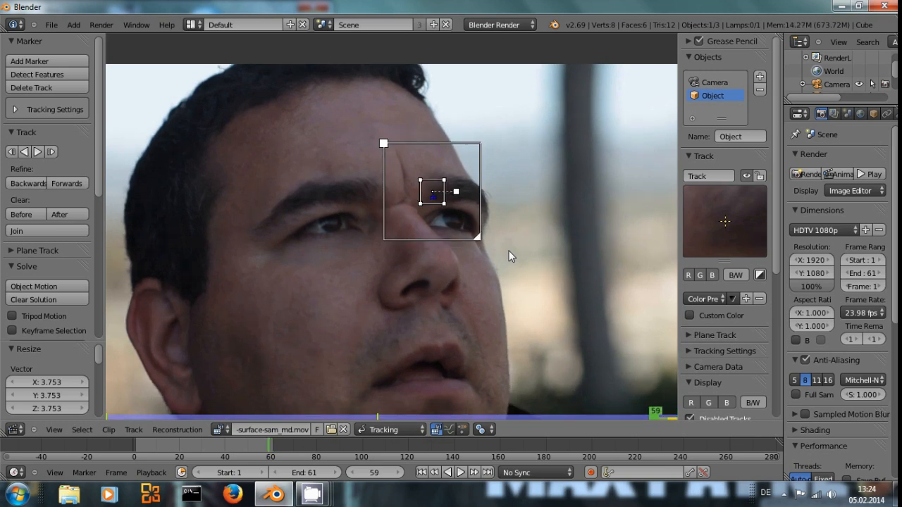
{"action": "key", "text": "alt+Left"}
{"action": "key", "text": "alt+Left"}
{"action": "key", "text": "alt+Left"}
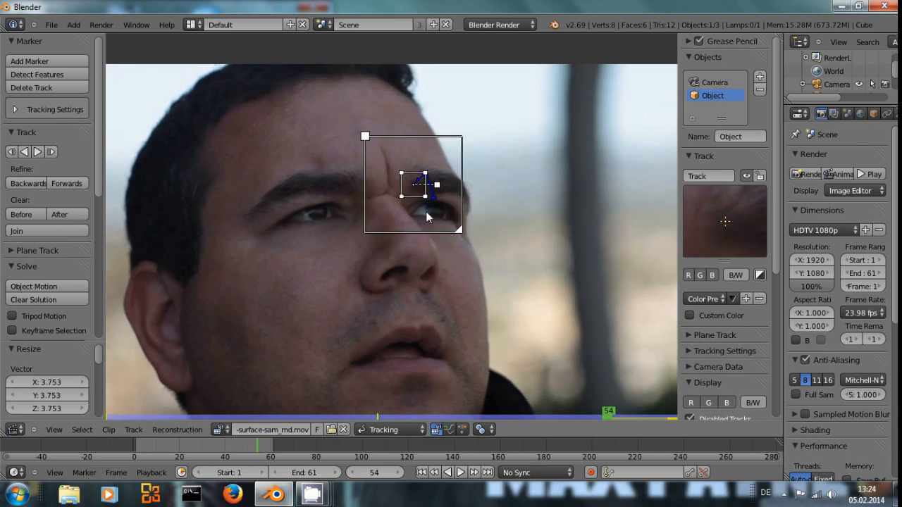
- Lock the view to the selected eyebrow marker and track it backwards from frame 54 to frame 49
{"action": "key", "text": "l"}
{"action": "scroll", "coordinate": [448, 286], "scroll_direction": "up", "scroll_amount": 2}
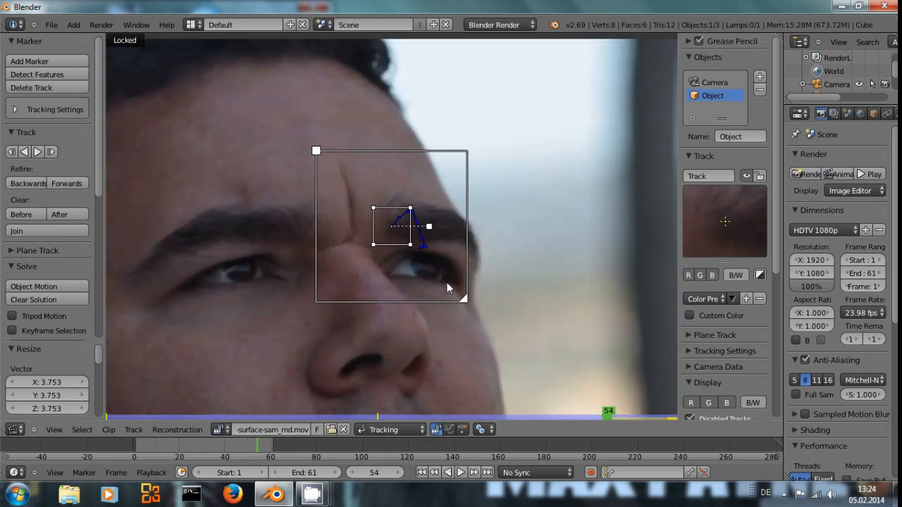
{"action": "key", "text": "alt+Left"}
{"action": "key", "text": "alt+Left"}
{"action": "key", "text": "alt+Left"}
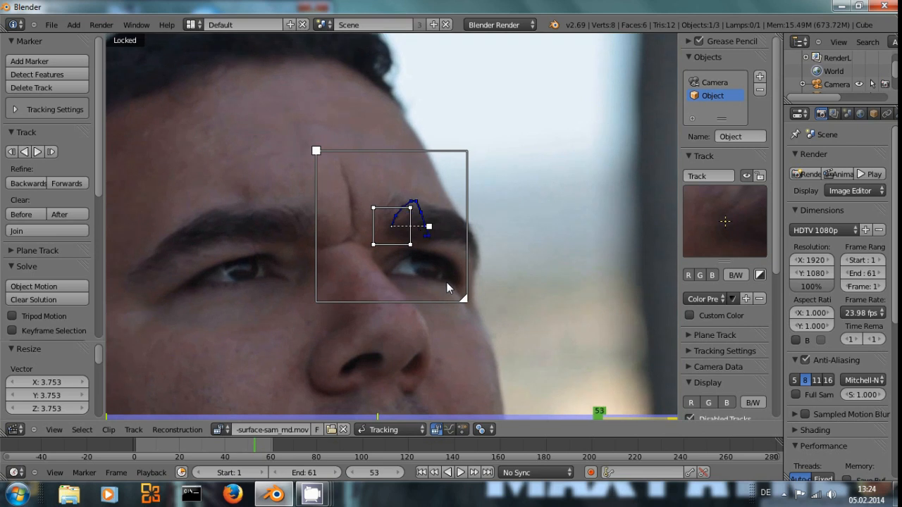
{"action": "key", "text": "alt+Left"}
{"action": "key", "text": "alt+Left"}
{"action": "key", "text": "alt+Left"}
{"action": "key", "text": "alt+Left"}
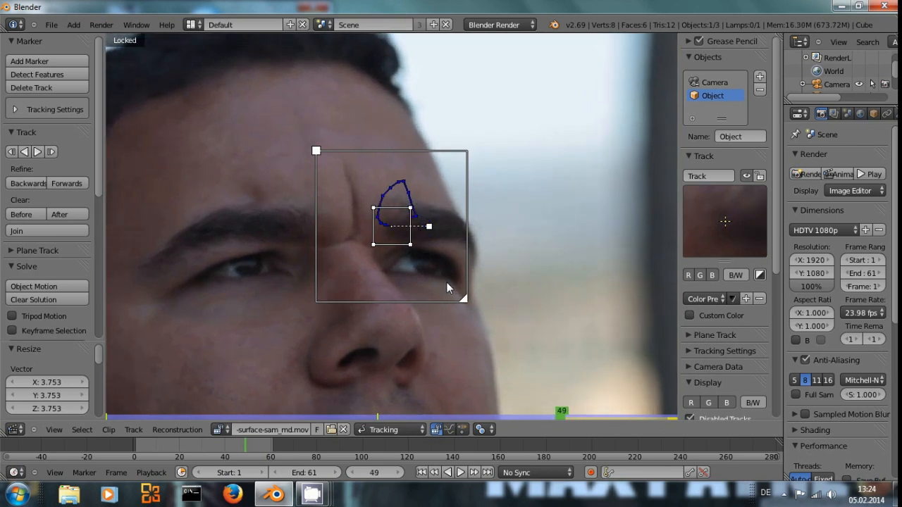
- Track the eyebrow marker backwards frame by frame from frame 49 to frame 40
{"action": "key", "text": "alt+Left"}
{"action": "key", "text": "alt+Left"}
{"action": "key", "text": "alt+Left"}
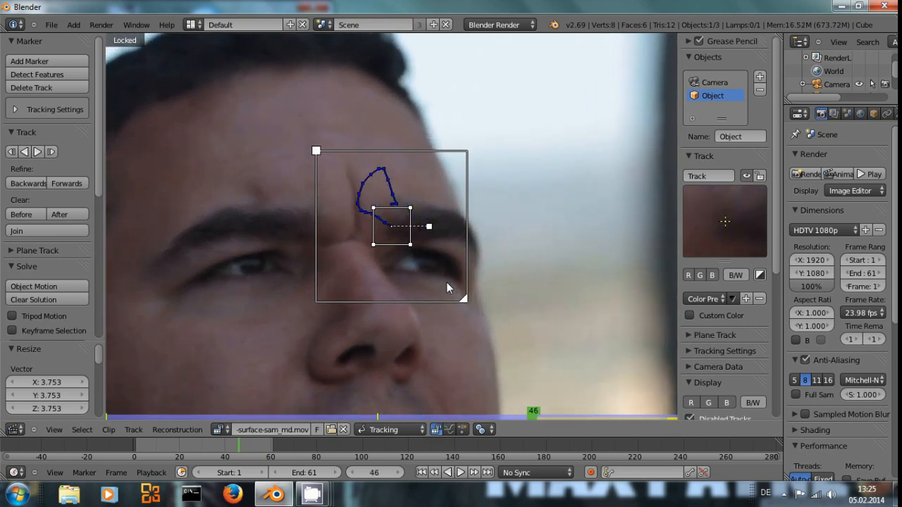
{"action": "key", "text": "alt+Left"}
{"action": "key", "text": "alt+Left"}
{"action": "key", "text": "alt+Left"}
{"action": "key", "text": "alt+Left"}
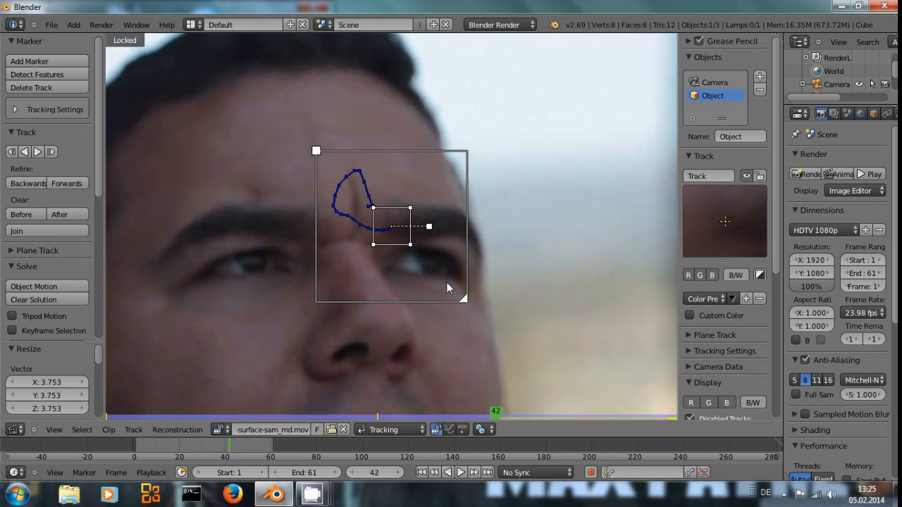
{"action": "scroll", "coordinate": [446, 282], "scroll_direction": "down", "scroll_amount": 2}
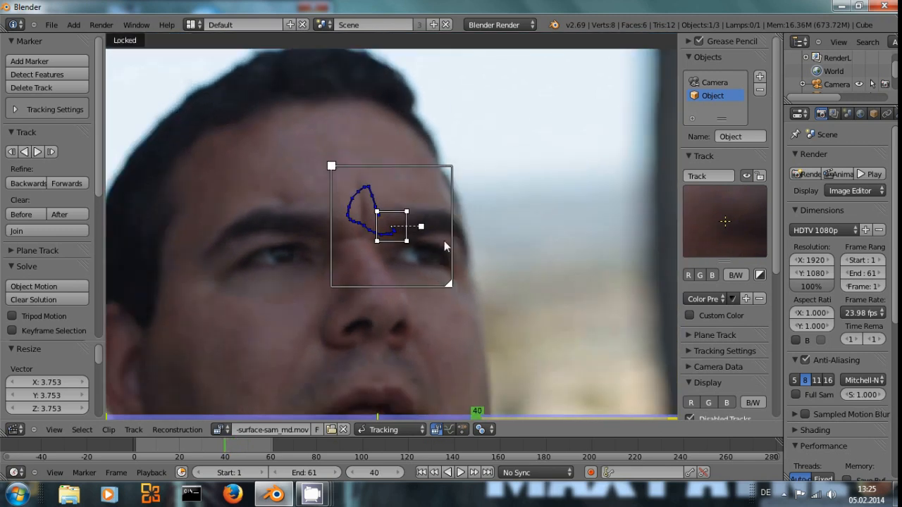
{"action": "middle_click_drag", "start_coordinate": [455, 292], "coordinate": [467, 230]}
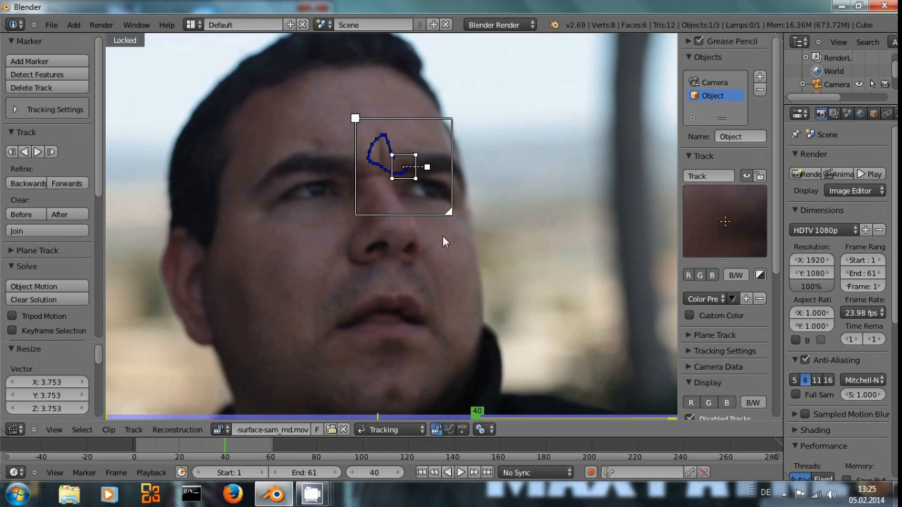
{"action": "scroll", "coordinate": [433, 226], "scroll_direction": "up", "scroll_amount": 1}
{"action": "scroll", "coordinate": [432, 223], "scroll_direction": "down", "scroll_amount": 1}
{"action": "scroll", "coordinate": [418, 223], "scroll_direction": "up", "scroll_amount": 1}
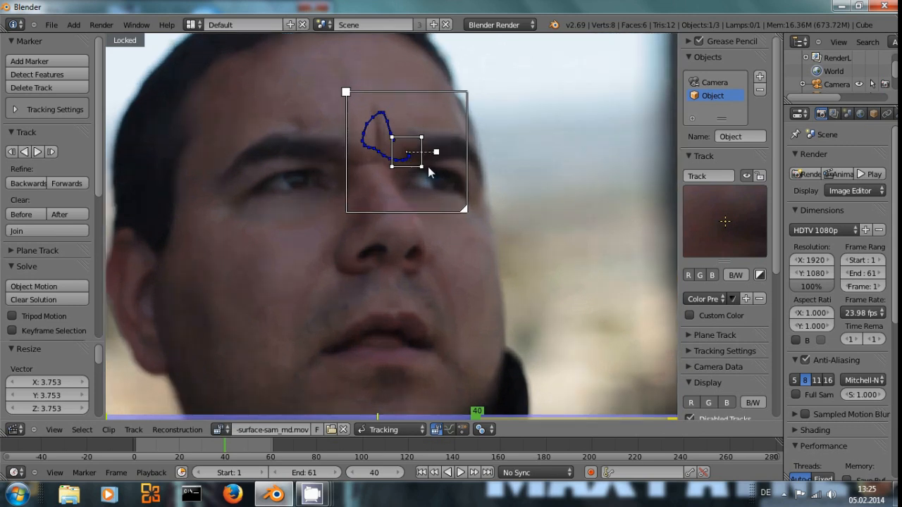
- Continue tracking the eyebrow marker backwards frame by frame from frame 40 to frame 28
{"action": "key", "text": "Left"}
{"action": "key", "text": "Left"}
{"action": "key", "text": "Left"}
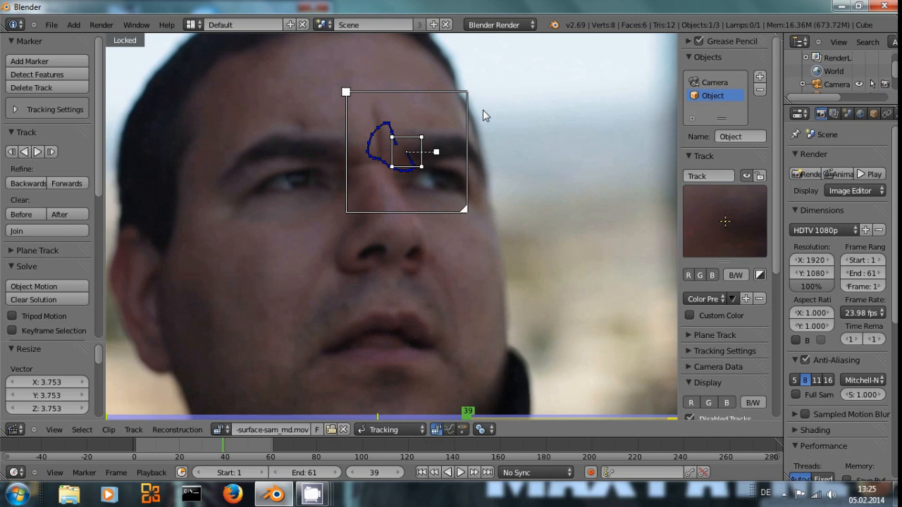
{"action": "key", "text": "Left"}
{"action": "key", "text": "Left"}
{"action": "key", "text": "Left"}
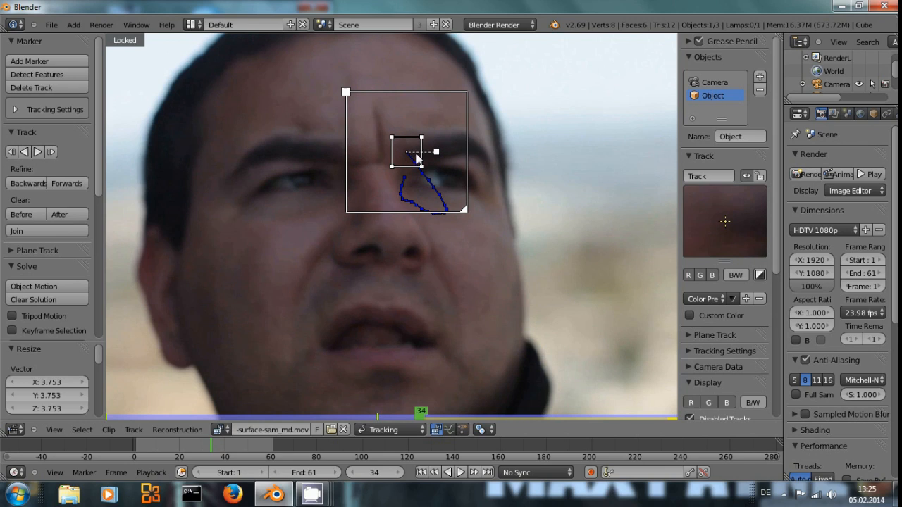
{"action": "key", "text": "Left"}
{"action": "key", "text": "Left"}
{"action": "key", "text": "Left"}
{"action": "key", "text": "Left"}
{"action": "key", "text": "Left"}
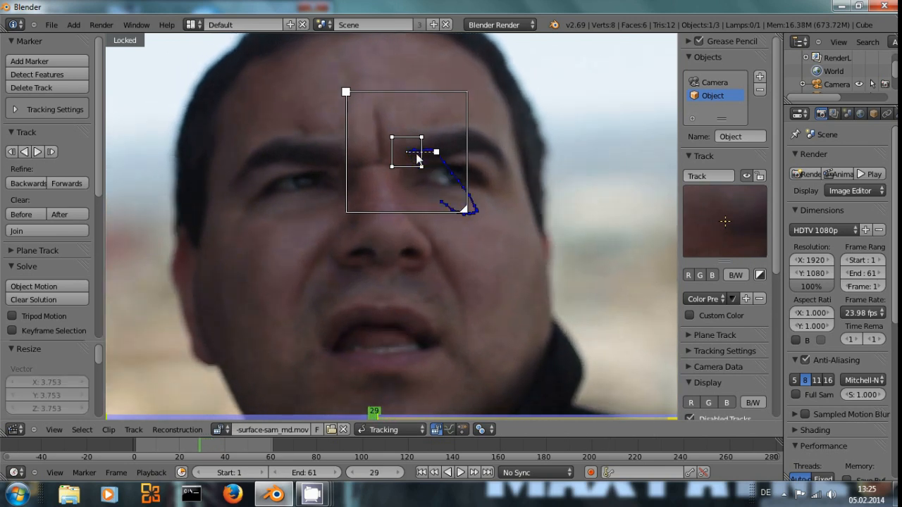
{"action": "key", "text": "Left"}
- Expand the tracking settings of the eyebrow marker
{"action": "scroll", "coordinate": [722, 334], "scroll_direction": "down", "scroll_amount": 4}
{"action": "scroll", "coordinate": [723, 334], "scroll_direction": "down", "scroll_amount": 2}
{"action": "scroll", "coordinate": [725, 341], "scroll_direction": "up", "scroll_amount": 5}
{"action": "left_click", "coordinate": [723, 255]}
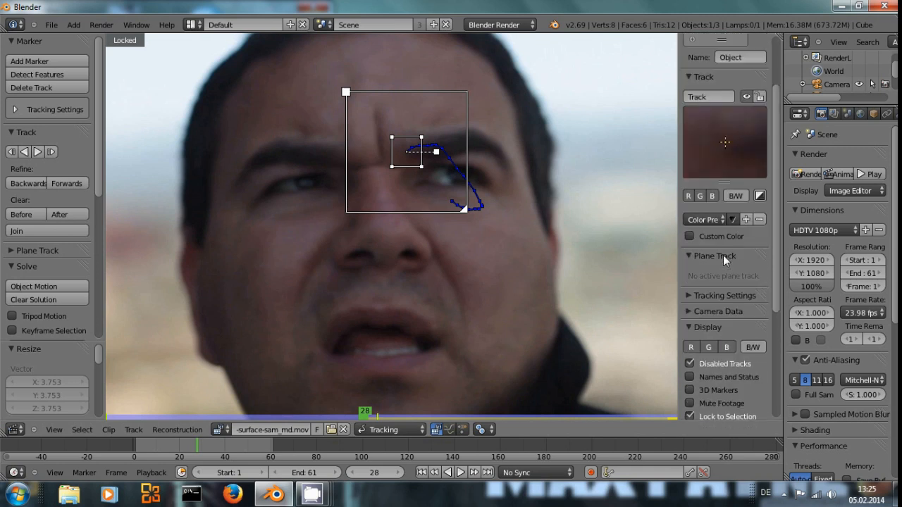
{"action": "left_click", "coordinate": [722, 256]}
{"action": "left_click", "coordinate": [725, 271]}
{"action": "scroll", "coordinate": [746, 367], "scroll_direction": "down", "scroll_amount": 1}
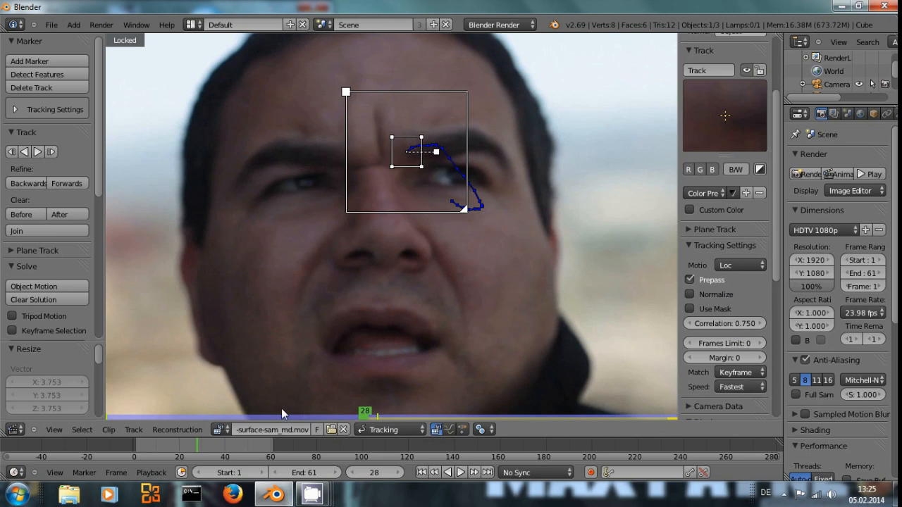
- Play through the clip to review the eyebrow track and return to frame 28
{"action": "key", "text": "ctrl+t"}
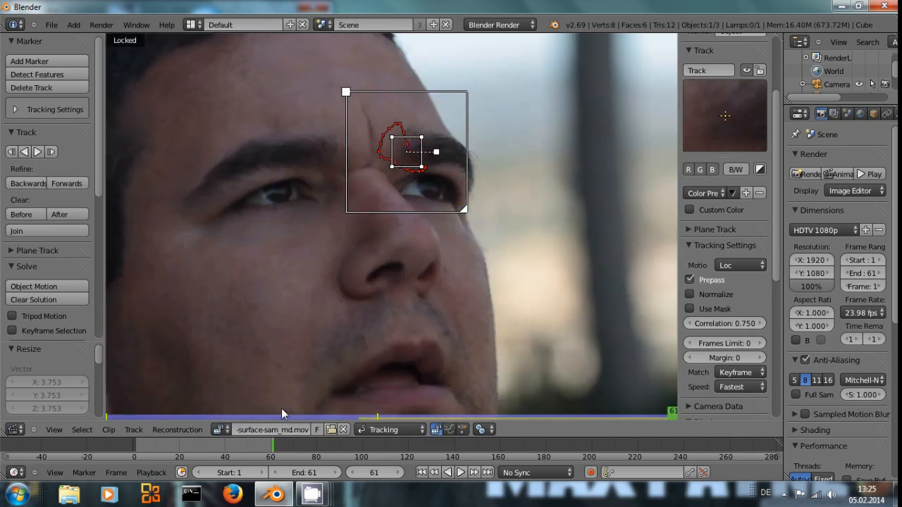
{"action": "key", "text": "shift+alt+a"}
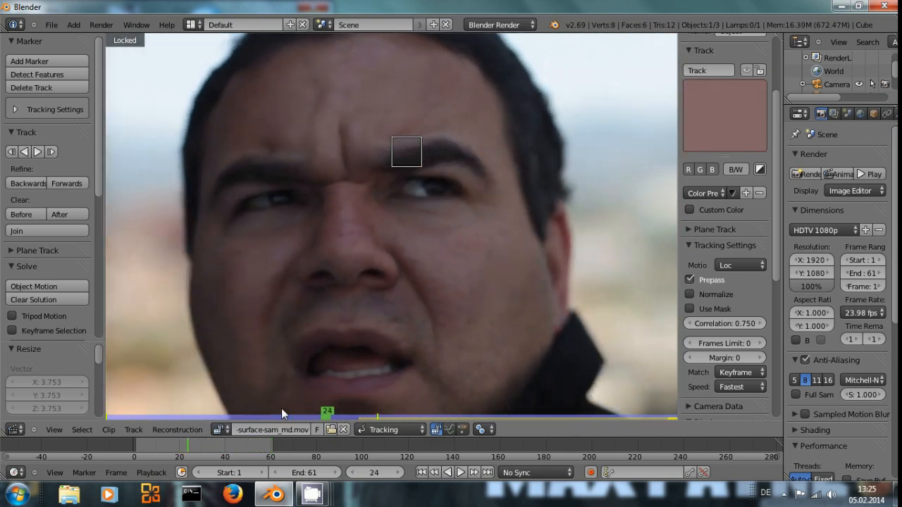
{"action": "key", "text": "Right"}
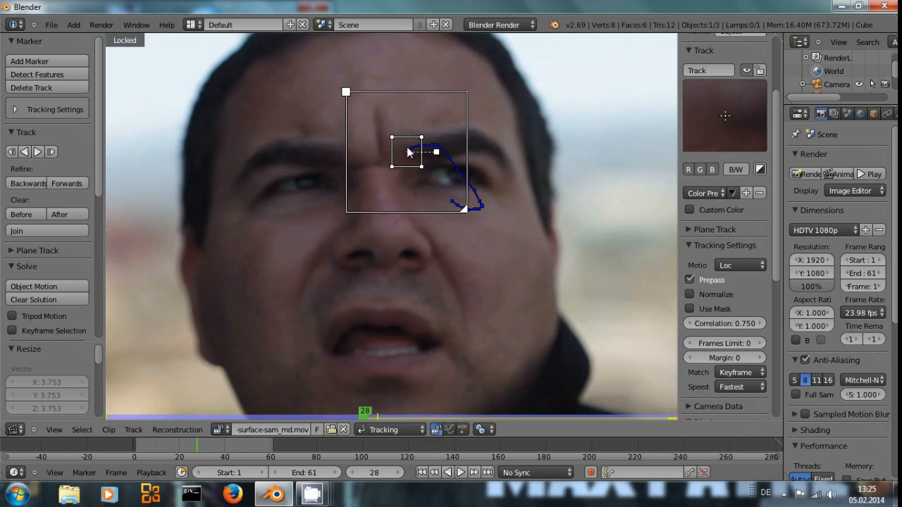
- Nudge the eyebrow marker at frame 28 by -0.001 in X and 0.002 in Y on the inner eyebrow end
{"action": "key", "text": "g"}
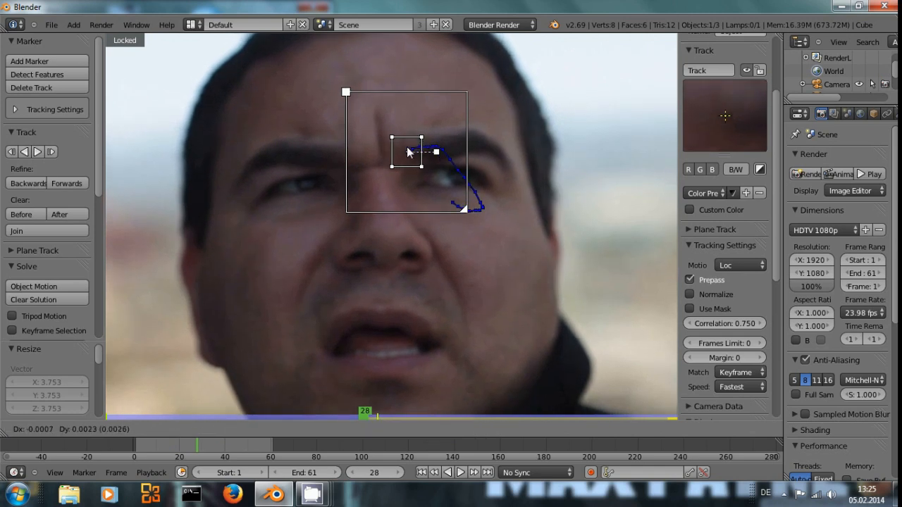
{"action": "left_click", "coordinate": [409, 152]}
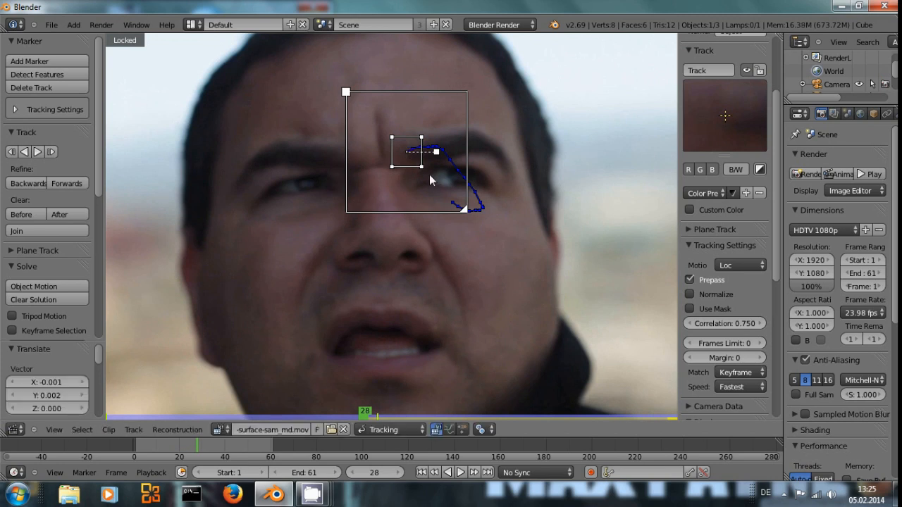
{"action": "scroll", "coordinate": [429, 174], "scroll_direction": "up", "scroll_amount": 4}
{"action": "middle_click_drag", "start_coordinate": [443, 113], "coordinate": [453, 175]}
{"action": "scroll", "coordinate": [455, 172], "scroll_direction": "down", "scroll_amount": 1}
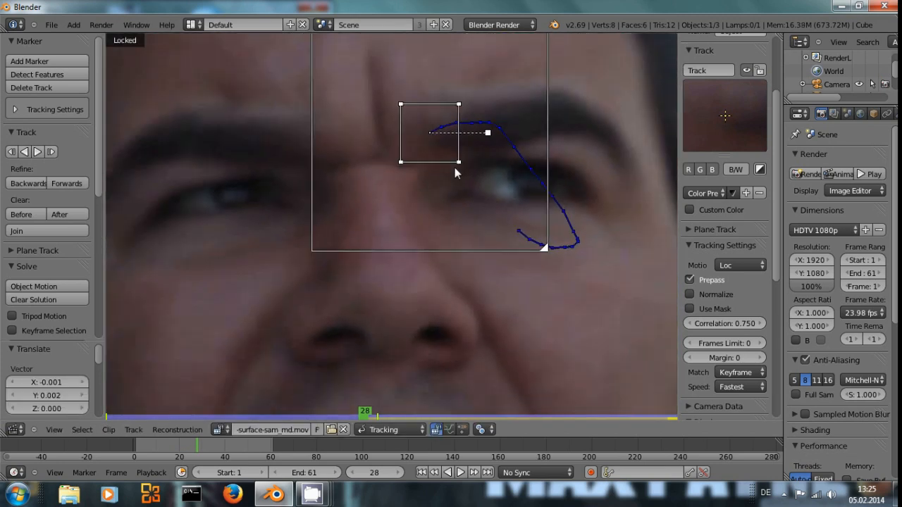
{"action": "scroll", "coordinate": [455, 172], "scroll_direction": "down", "scroll_amount": 2}
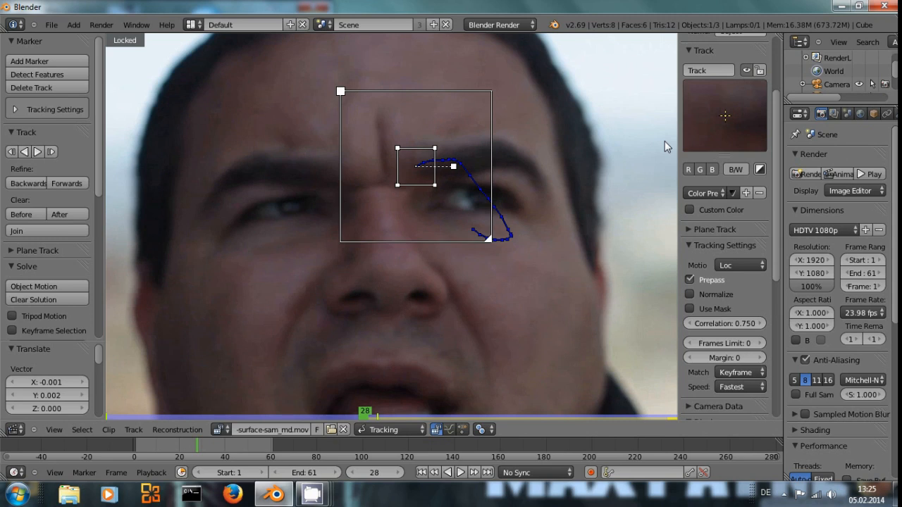
- Track the corrected eyebrow marker backwards frame by frame from frame 28 to frame 16
{"action": "key", "text": "alt+Left"}
{"action": "key", "text": "alt+Left"}
{"action": "key", "text": "alt+Left"}
{"action": "key", "text": "alt+Left"}
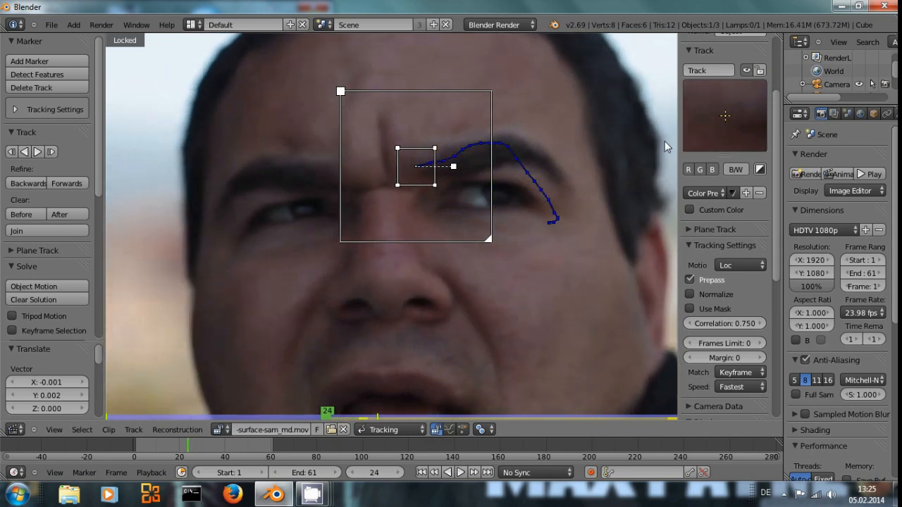
{"action": "key", "text": "alt+Left"}
{"action": "key", "text": "alt+Left"}
{"action": "key", "text": "alt+Left"}
{"action": "key", "text": "alt+Left"}
{"action": "key", "text": "alt+Left"}
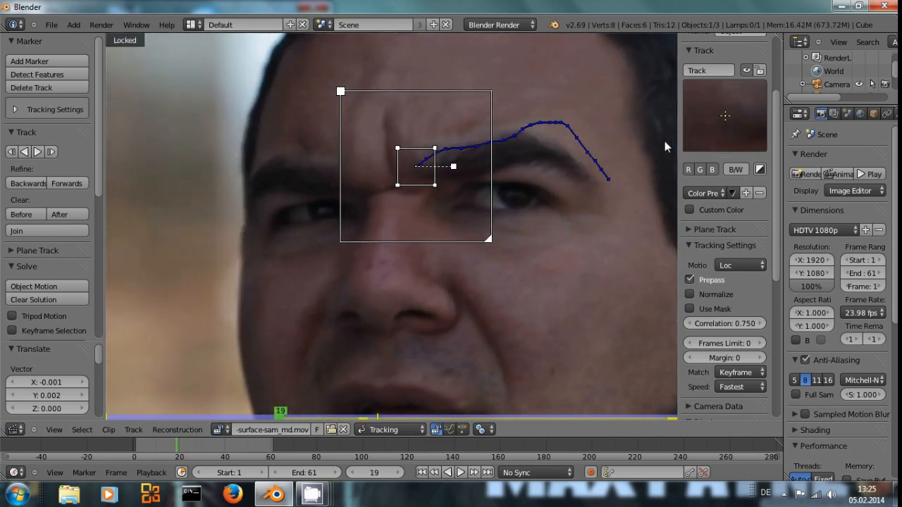
{"action": "key", "text": "alt+Left"}
{"action": "key", "text": "alt+Left"}
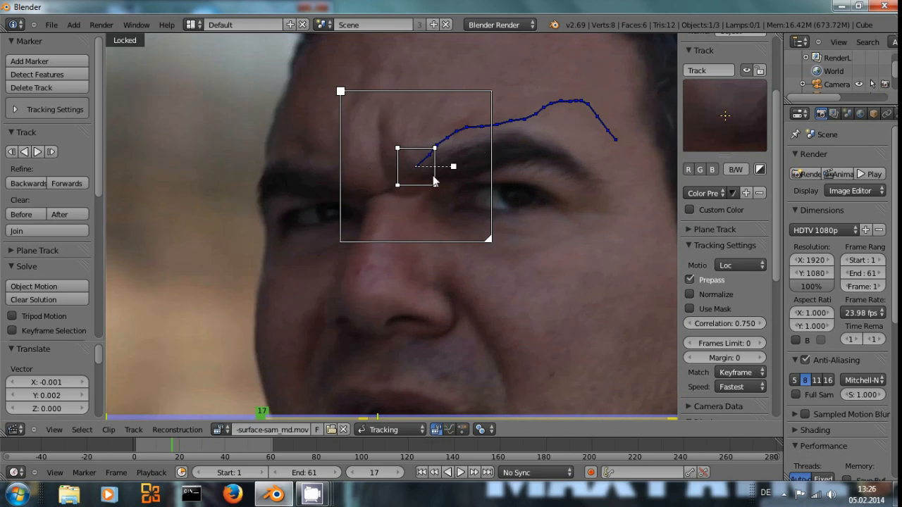
{"action": "key", "text": "alt+Left"}
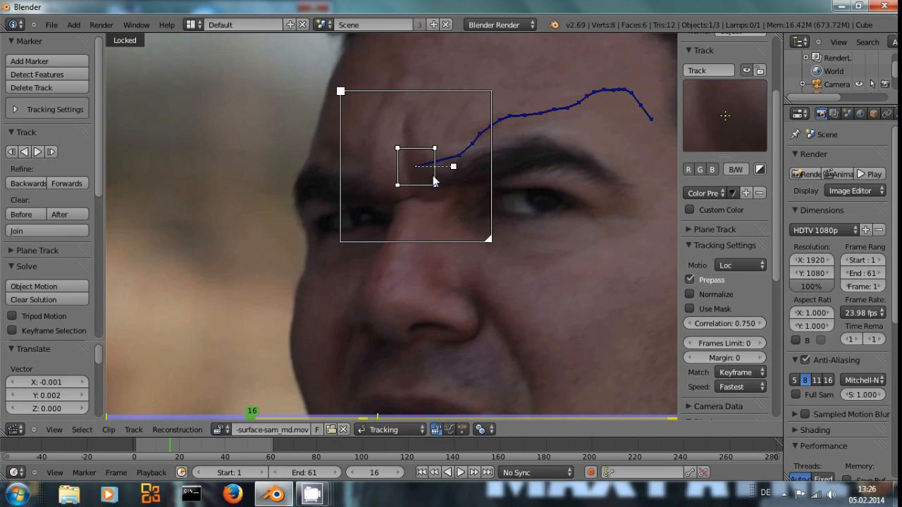
- Compare frame 16 with the adjacent frame and shift the eyebrow marker at frame 16 by 0.019 in X and -0.014 in Y
{"action": "key", "text": "alt+Right"}
{"action": "key", "text": "alt+Left"}
{"action": "key", "text": "alt+Right"}
{"action": "key", "text": "alt+Left"}
{"action": "key", "text": "g"}
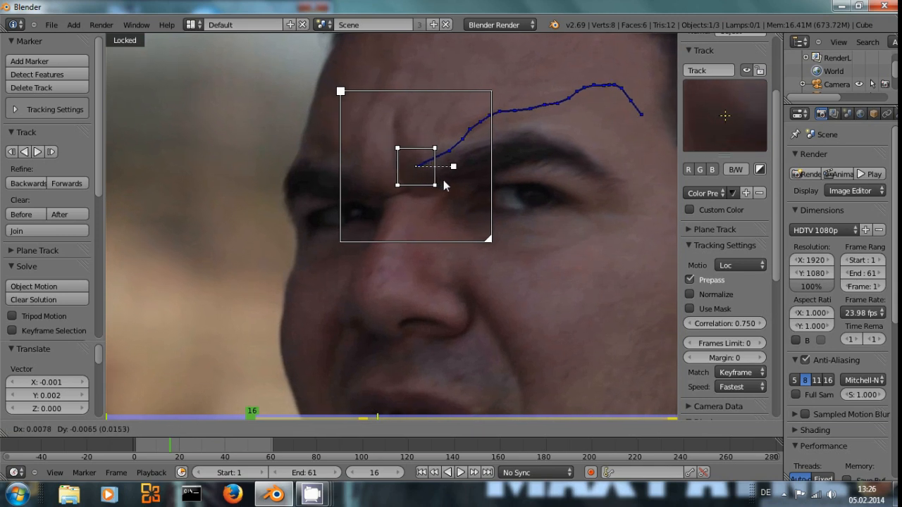
{"action": "left_click", "coordinate": [446, 186]}
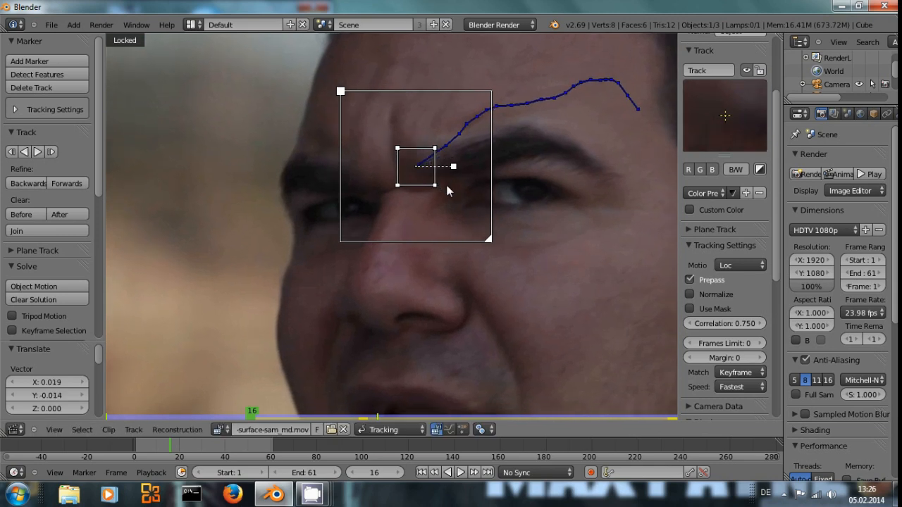
- Track the eyebrow marker backwards frame by frame from frame 16 to frame 9
{"action": "key", "text": "alt+Left"}
{"action": "key", "text": "alt+Left"}
{"action": "key", "text": "alt+Left"}
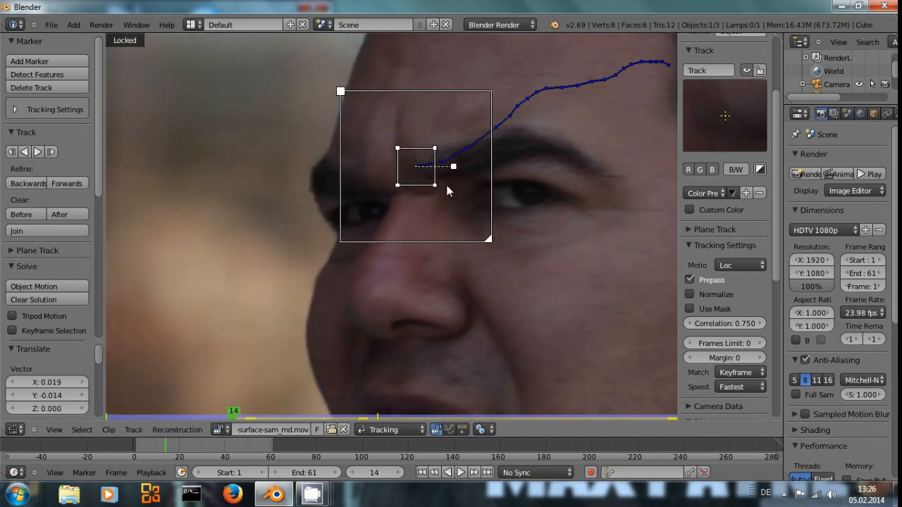
{"action": "key", "text": "alt+Left"}
{"action": "key", "text": "alt+Left"}
{"action": "key", "text": "alt+Left"}
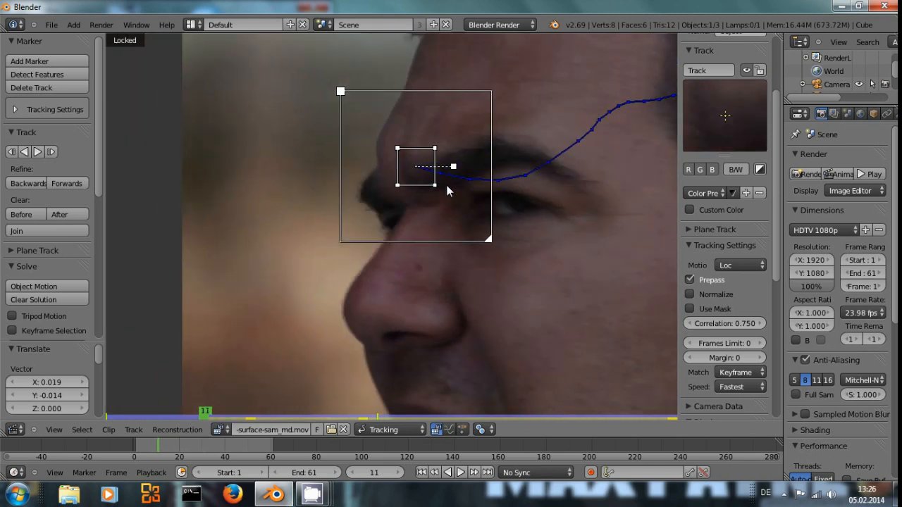
{"action": "key", "text": "alt+Left"}
{"action": "key", "text": "alt+Left"}
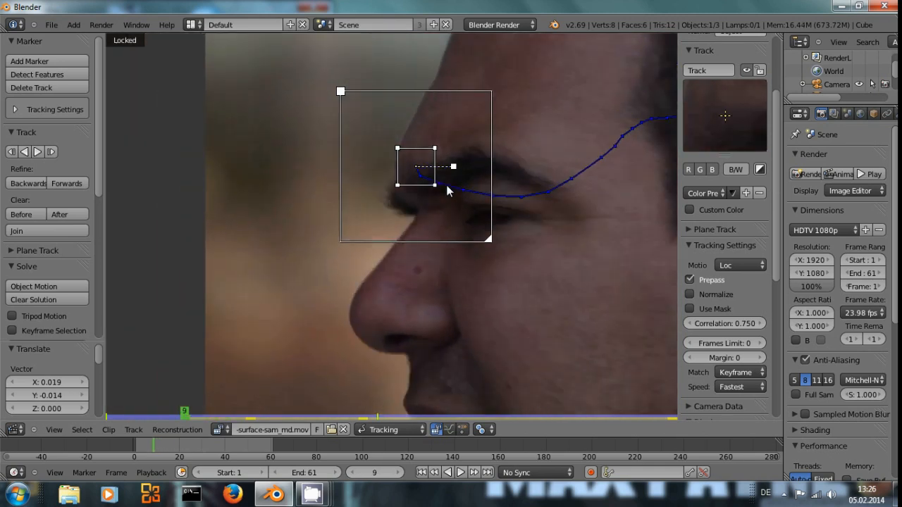
- Clear the eyebrow marker's track path before frame 9
{"action": "key", "text": "alt+Right"}
{"action": "left_click", "coordinate": [23, 213]}
{"action": "scroll", "coordinate": [467, 257], "scroll_direction": "down", "scroll_amount": 2}
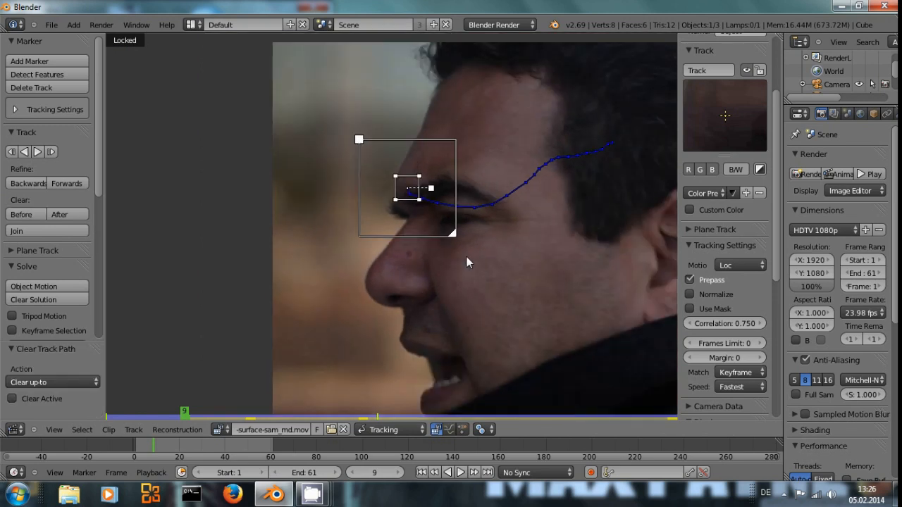
{"action": "scroll", "coordinate": [467, 256], "scroll_direction": "down", "scroll_amount": 2}
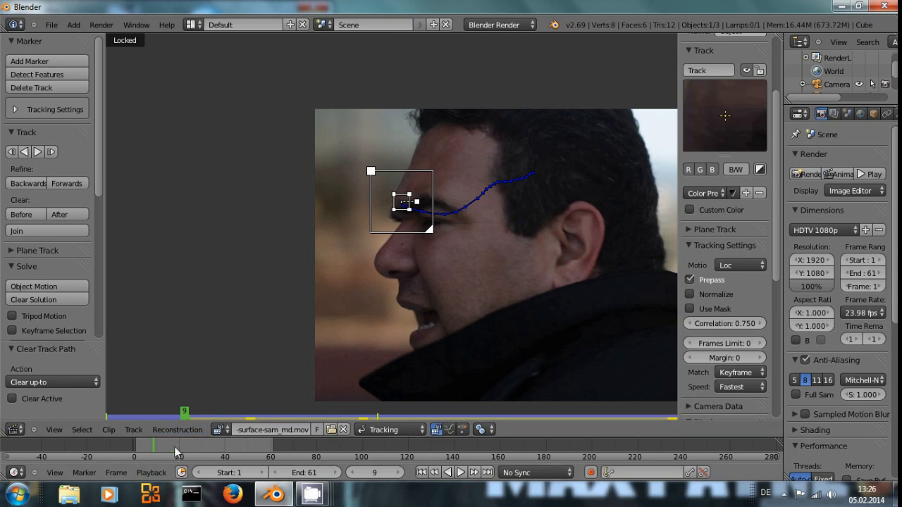
- Check the eyebrow marker's position around frames 14 to 17 and jump back to the start of its path
{"action": "mouse_move", "coordinate": [152, 446]}
{"action": "left_mouse_down"}
{"action": "mouse_move", "coordinate": [251, 449]}
{"action": "mouse_move", "coordinate": [154, 459]}
{"action": "mouse_move", "coordinate": [166, 468]}
{"action": "left_mouse_up"}
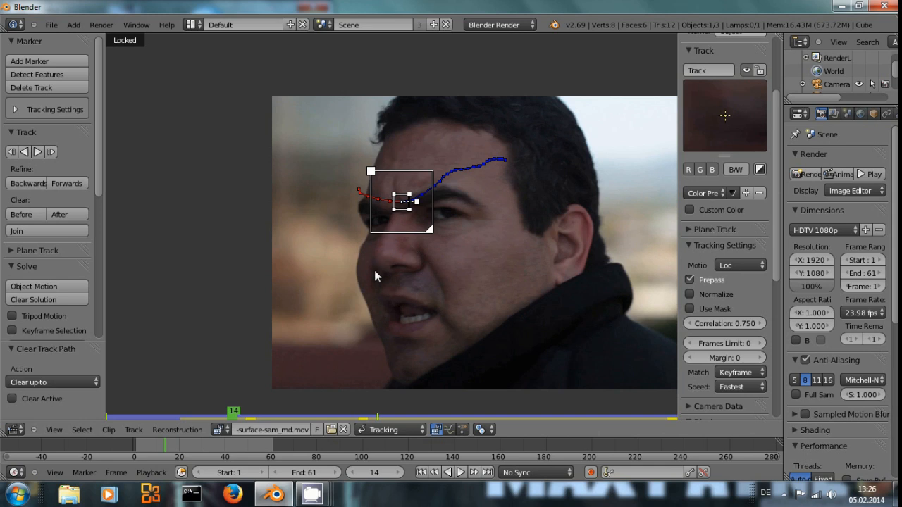
{"action": "key", "text": "Right"}
{"action": "key", "text": "Right"}
{"action": "key", "text": "Right"}
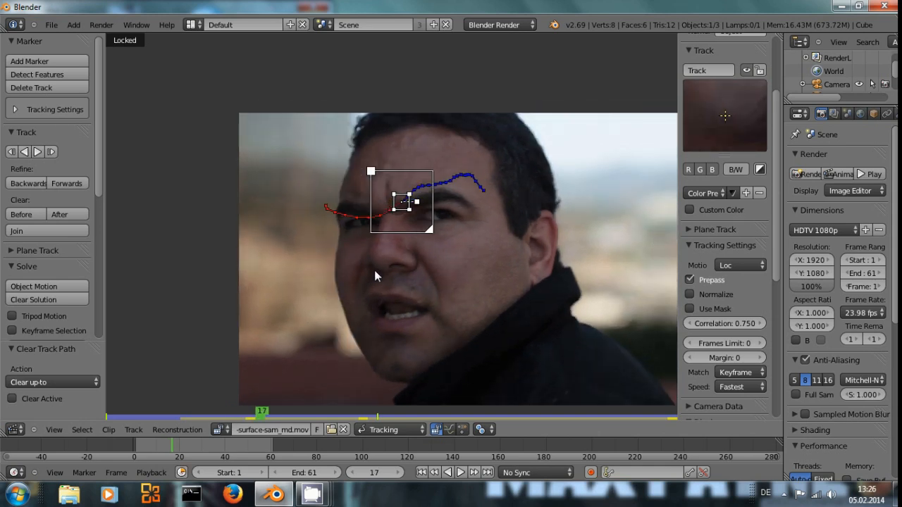
{"action": "key", "text": "Right"}
{"action": "key", "text": "Left"}
{"action": "key", "text": "Left"}
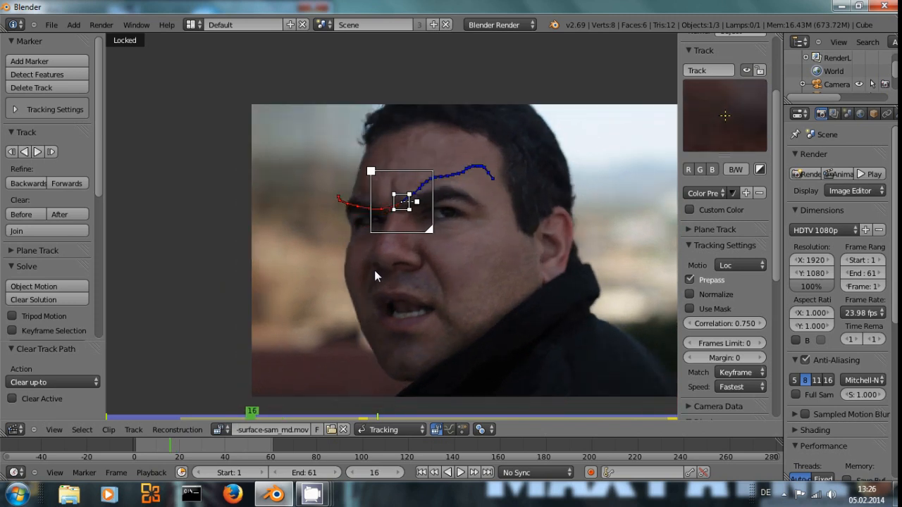
{"action": "key", "text": "shift+ctrl+Left"}
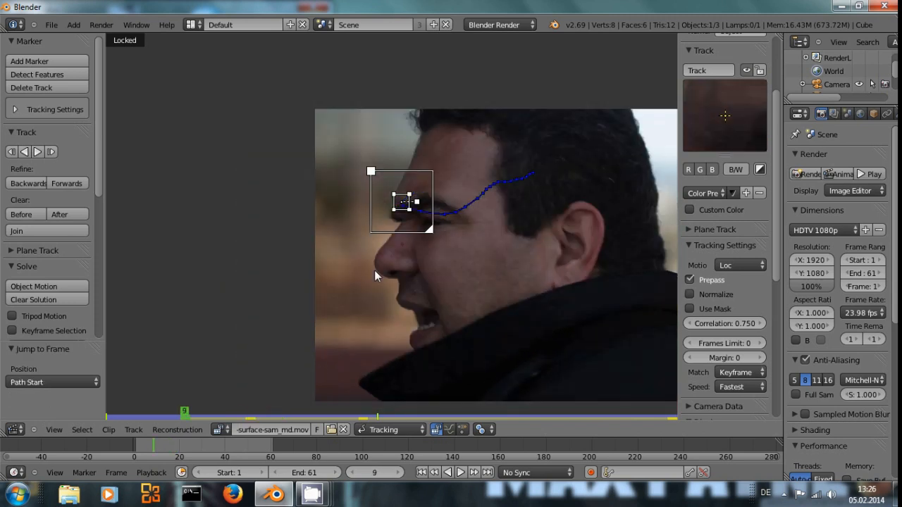
- Step forward through the clip from frame 9 to frame 61 to check how the eyebrow marker follows the face
{"action": "key", "text": "Right"}
{"action": "key", "text": "Right"}
{"action": "key", "text": "Right"}
{"action": "key", "text": "Right"}
{"action": "key", "text": "Right"}
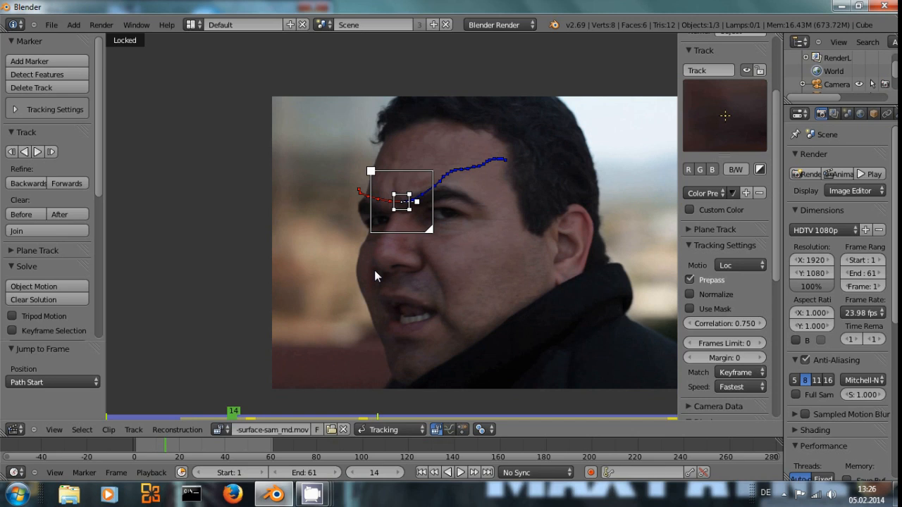
{"action": "key", "text": "Right"}
{"action": "key", "text": "Right"}
{"action": "key", "text": "Right"}
{"action": "key", "text": "Right"}
{"action": "key", "text": "Right"}
{"action": "key", "text": "Right"}
{"action": "key", "text": "Right"}
{"action": "key", "text": "Right"}
{"action": "key", "text": "Right"}
{"action": "key", "text": "Right"}
{"action": "key", "text": "Right"}
{"action": "key", "text": "Right"}
{"action": "key", "text": "Right"}
{"action": "key", "text": "Right"}
{"action": "key", "text": "Right"}
{"action": "key", "text": "Right"}
{"action": "key", "text": "Right"}
{"action": "key", "text": "Right"}
{"action": "key", "text": "Right"}
{"action": "key", "text": "Right"}
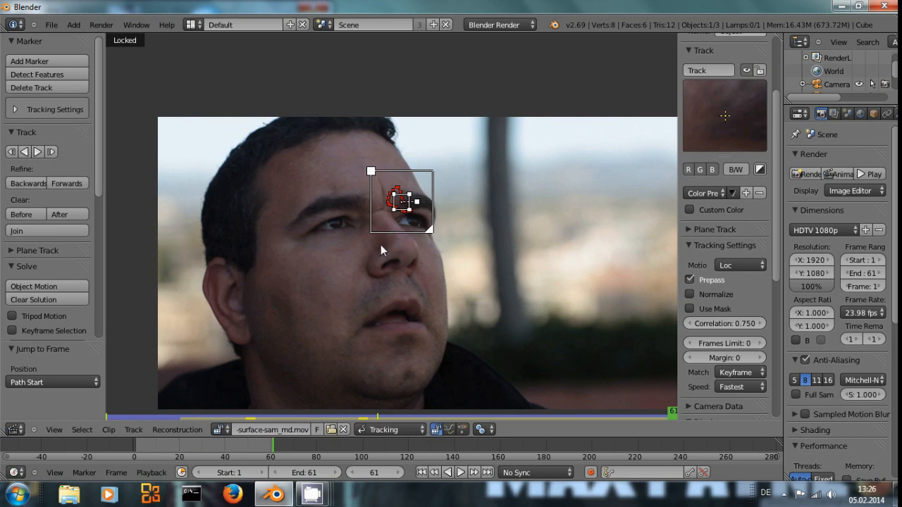
{"action": "scroll", "coordinate": [420, 239], "scroll_direction": "up", "scroll_amount": 2}
{"action": "scroll", "coordinate": [420, 239], "scroll_direction": "down", "scroll_amount": 2}
- Open the recent file skin3.blend
{"action": "left_click", "coordinate": [51, 25]}
{"action": "mouse_move", "coordinate": [75, 63]}
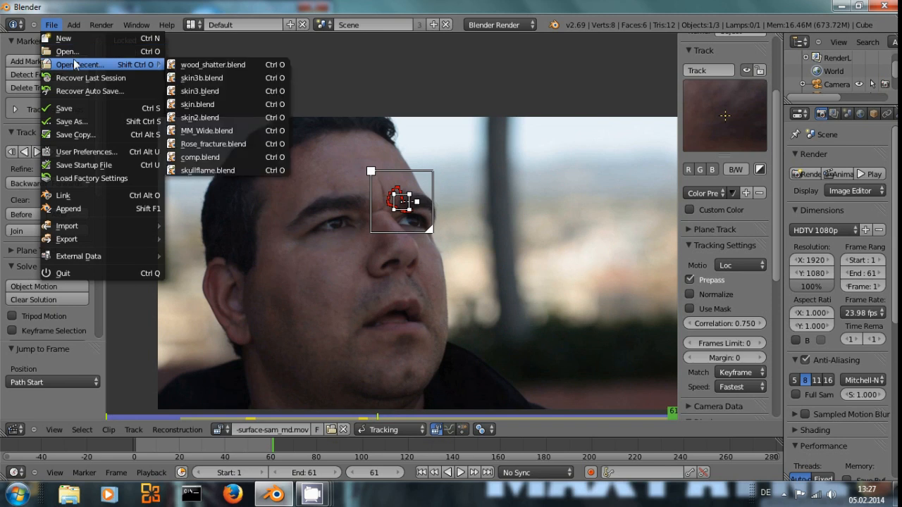
{"action": "left_click", "coordinate": [206, 91]}
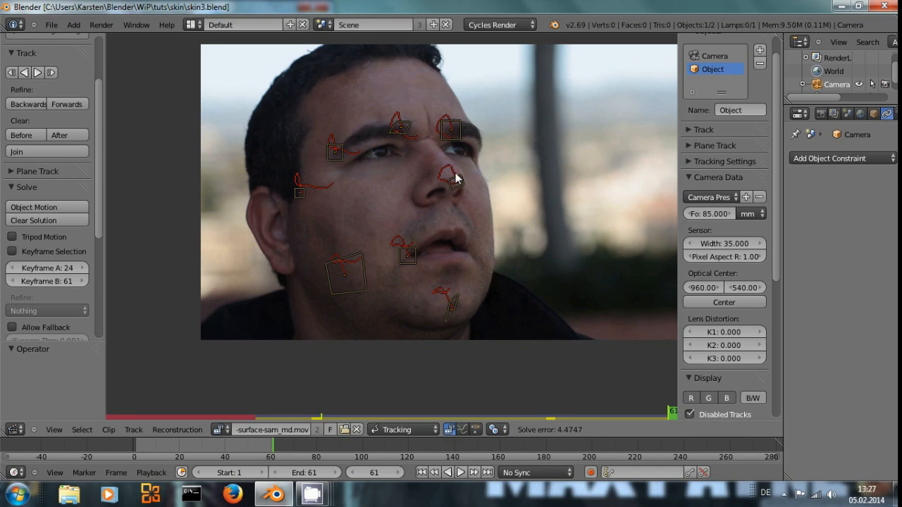
- Examine the placement of the object's markers near the ear, cheek, mouth and chin at frame 61
{"action": "scroll", "coordinate": [303, 200], "scroll_direction": "up", "scroll_amount": 4}
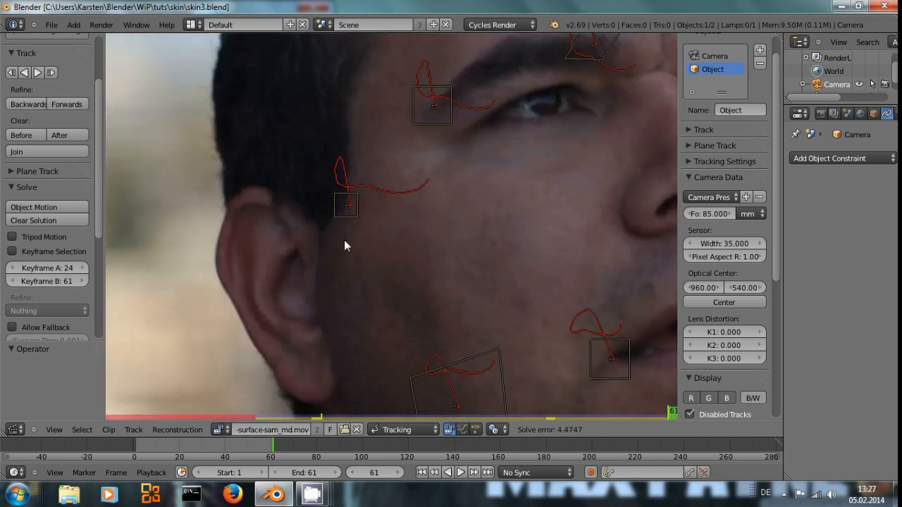
{"action": "middle_click_drag", "start_coordinate": [345, 245], "coordinate": [442, 182]}
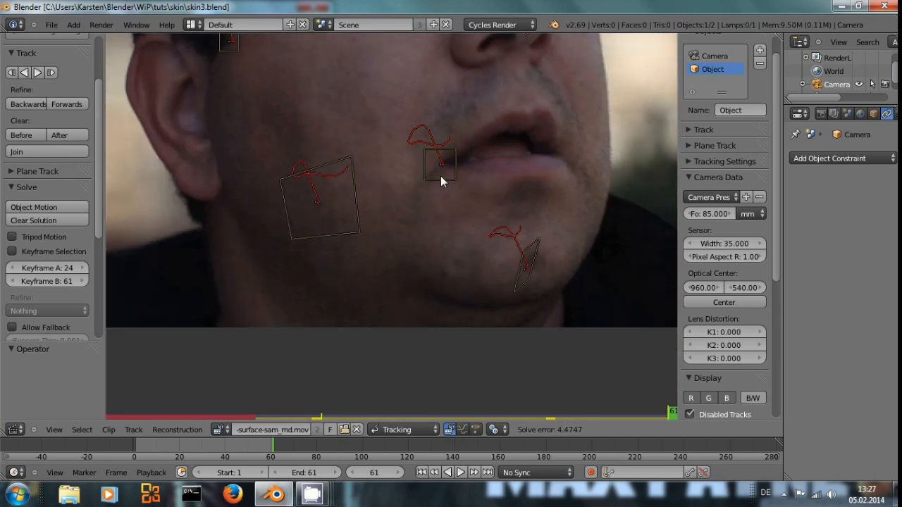
{"action": "scroll", "coordinate": [446, 193], "scroll_direction": "down", "scroll_amount": 3}
{"action": "scroll", "coordinate": [474, 239], "scroll_direction": "up", "scroll_amount": 2}
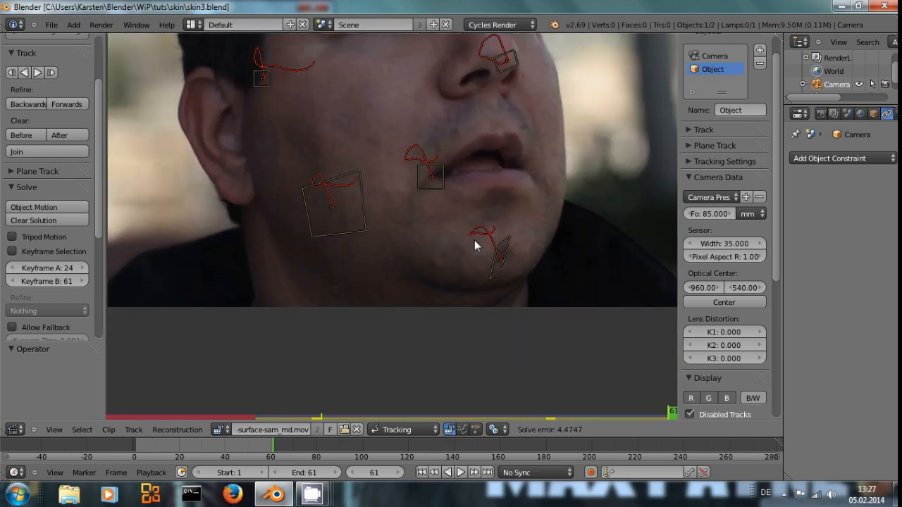
{"action": "scroll", "coordinate": [474, 239], "scroll_direction": "down", "scroll_amount": 4}
- Step back through the clip from frame 61 to frame 17 and around frames 22 to 25, checking the facial marker tracks
{"action": "key", "text": "Down"}
{"action": "key", "text": "Left"}
{"action": "key", "text": "Left"}
{"action": "key", "text": "Left"}
{"action": "key", "text": "Left"}
{"action": "key", "text": "Left"}
{"action": "key", "text": "Left"}
{"action": "key", "text": "Left"}
{"action": "key", "text": "Left"}
{"action": "key", "text": "Left"}
{"action": "key", "text": "Left"}
{"action": "key", "text": "Left"}
{"action": "key", "text": "Left"}
{"action": "key", "text": "Left"}
{"action": "key", "text": "Left"}
{"action": "key", "text": "Left"}
{"action": "key", "text": "Left"}
{"action": "key", "text": "Left"}
{"action": "key", "text": "Left"}
{"action": "key", "text": "Left"}
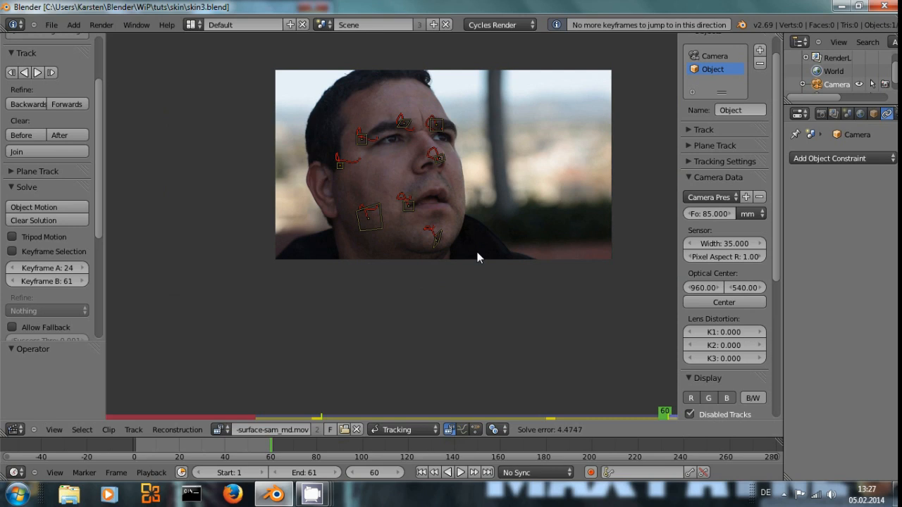
{"action": "key", "text": "Left"}
{"action": "key", "text": "Left"}
{"action": "key", "text": "Left"}
{"action": "key", "text": "Left"}
{"action": "key", "text": "Left"}
{"action": "key", "text": "Left"}
{"action": "key", "text": "Left"}
{"action": "key", "text": "Left"}
{"action": "key", "text": "Left"}
{"action": "key", "text": "Left"}
{"action": "key", "text": "Left"}
{"action": "key", "text": "Left"}
{"action": "key", "text": "Left"}
{"action": "key", "text": "Left"}
{"action": "key", "text": "Left"}
{"action": "key", "text": "Left"}
{"action": "key", "text": "Left"}
{"action": "key", "text": "Left"}
{"action": "key", "text": "Left"}
{"action": "key", "text": "Left"}
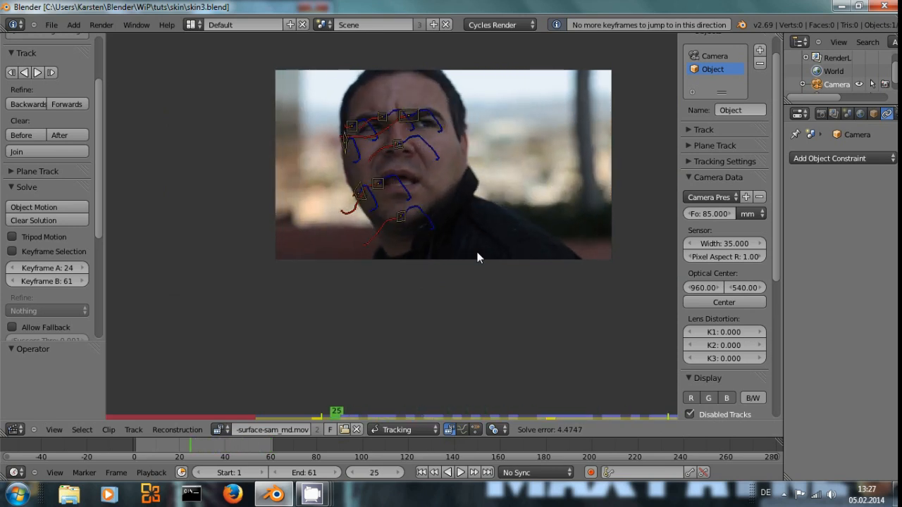
{"action": "key", "text": "Right"}
{"action": "key", "text": "Right"}
{"action": "key", "text": "Right"}
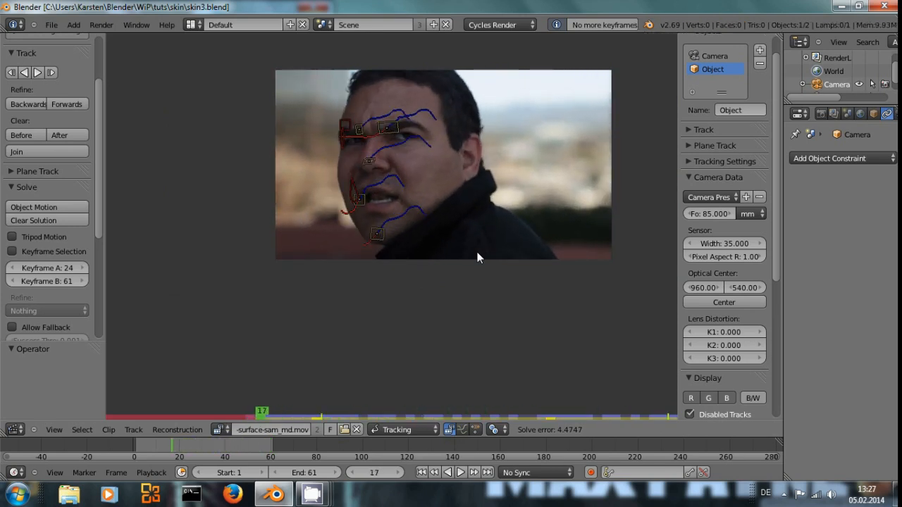
{"action": "key", "text": "Right"}
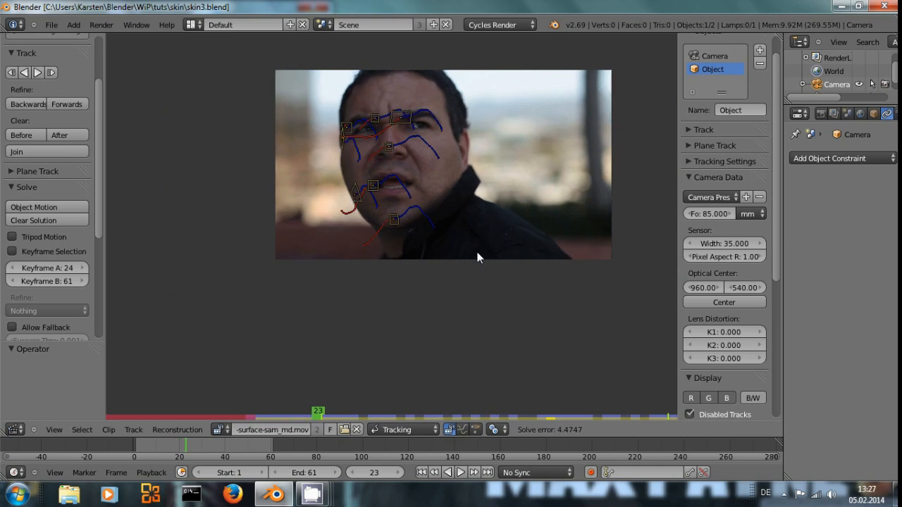
{"action": "key", "text": "Right"}
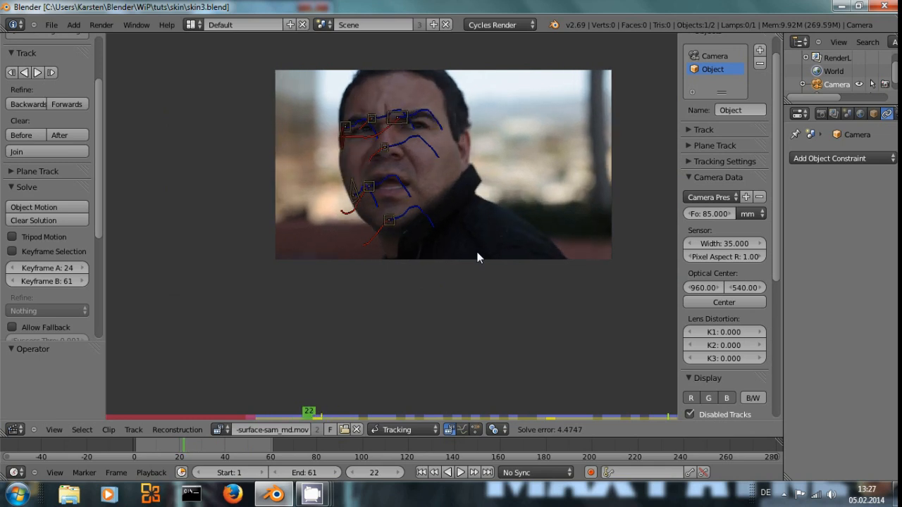
{"action": "key", "text": "Left"}
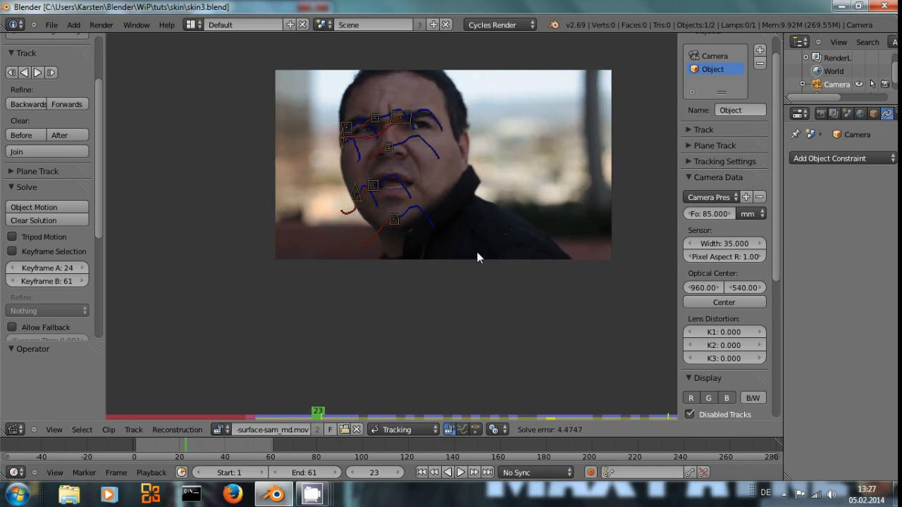
- Play the clip to check the tracked facial markers in motion and go to frame 25
{"action": "scroll", "coordinate": [386, 247], "scroll_direction": "up", "scroll_amount": 3}
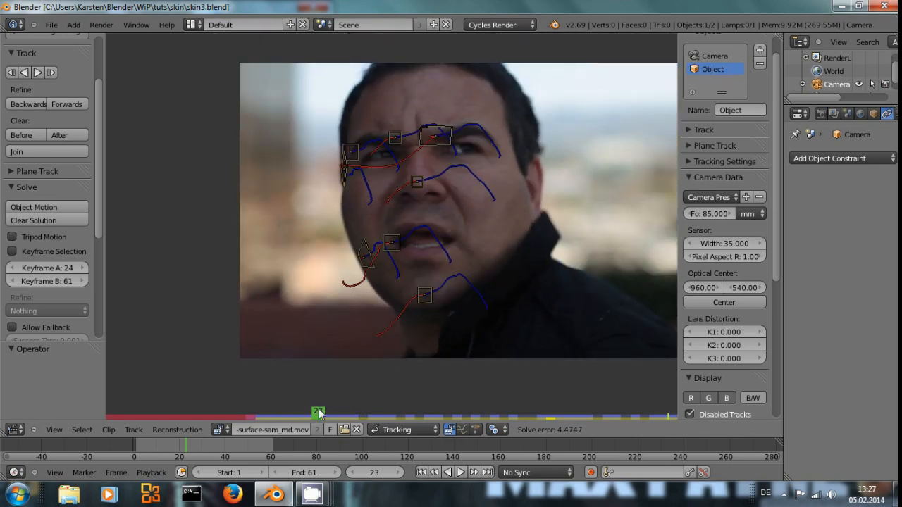
{"action": "key", "text": "alt+a"}
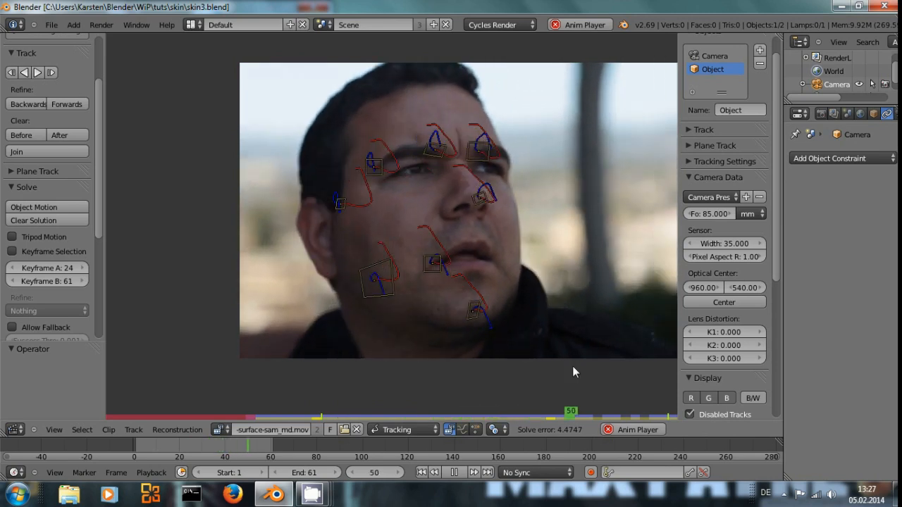
{"action": "key", "text": "alt+a"}
{"action": "left_click_drag", "start_coordinate": [174, 444], "coordinate": [190, 447]}
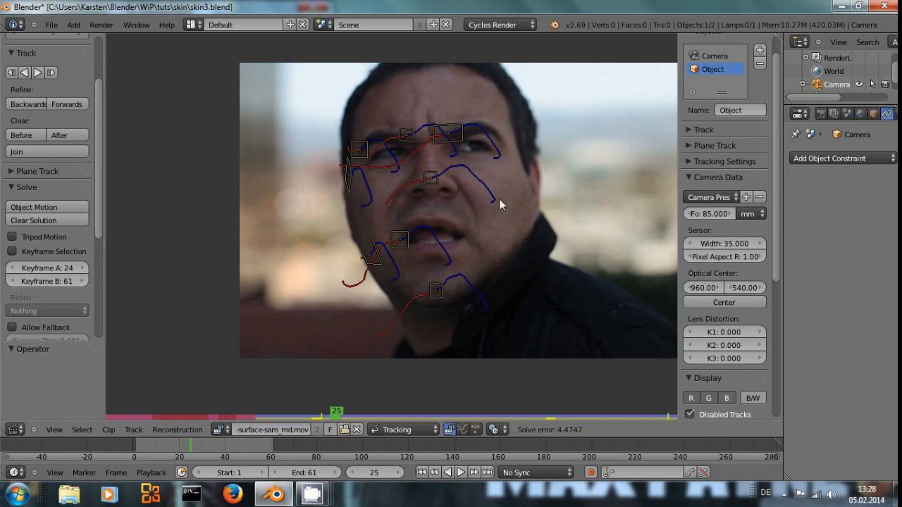
- Widen the clip editor's properties region and set the camera's focal length to 85 mm
{"action": "scroll", "coordinate": [496, 225], "scroll_direction": "down", "scroll_amount": 1}
{"action": "middle_click_drag", "start_coordinate": [495, 211], "coordinate": [423, 217]}
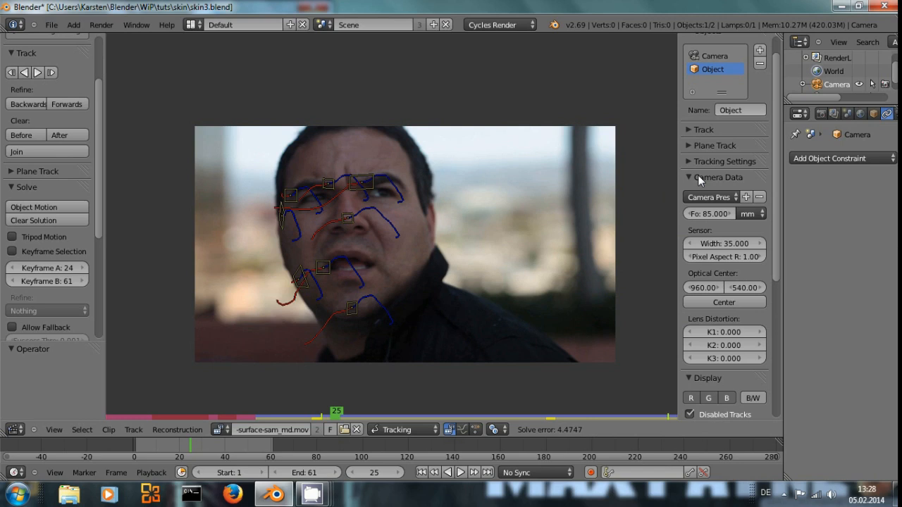
{"action": "scroll", "coordinate": [412, 272], "scroll_direction": "up", "scroll_amount": 1}
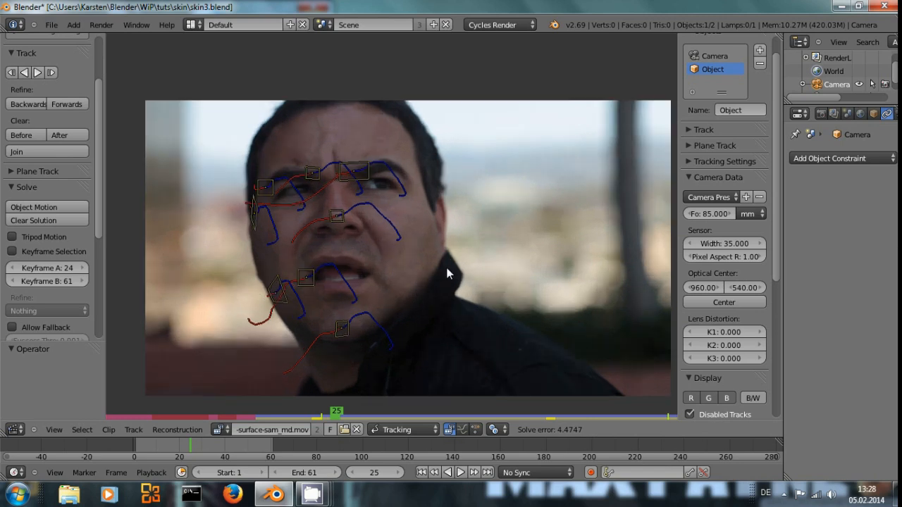
{"action": "middle_click_drag", "start_coordinate": [412, 273], "coordinate": [384, 251]}
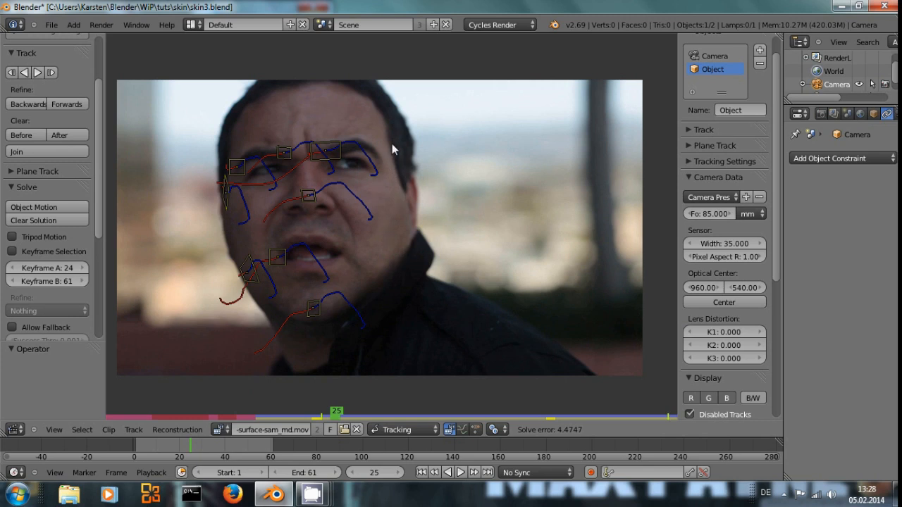
{"action": "scroll", "coordinate": [419, 248], "scroll_direction": "down", "scroll_amount": 1}
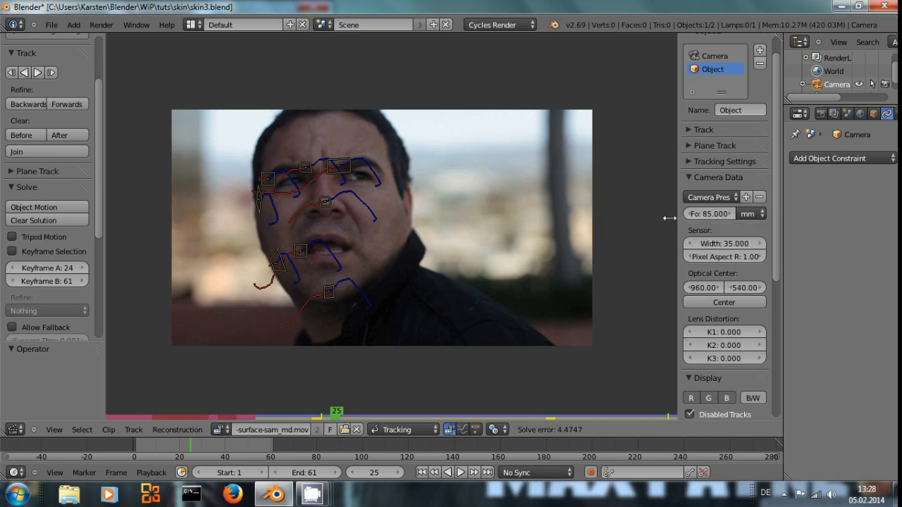
{"action": "left_click_drag", "start_coordinate": [673, 218], "coordinate": [648, 217]}
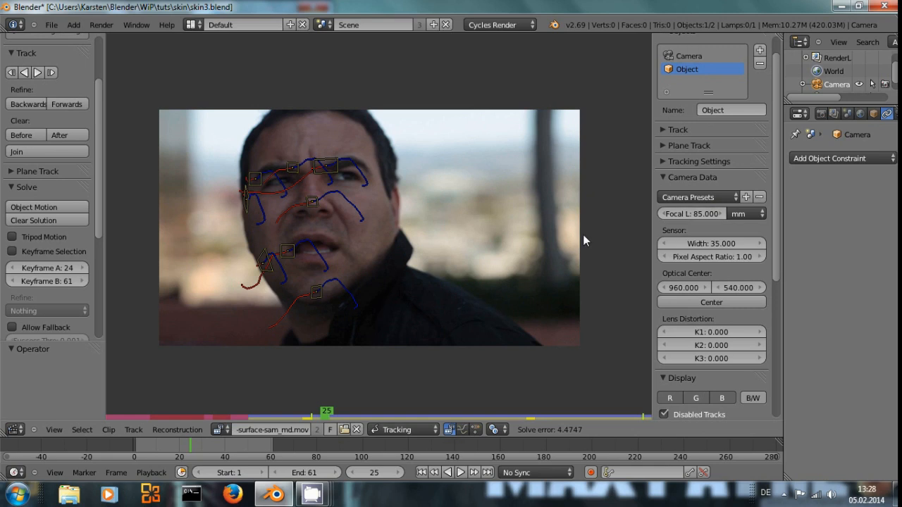
{"action": "left_click", "coordinate": [698, 216]}
{"action": "type", "text": "85"}
{"action": "key", "text": "Return"}
- Solve the object motion from the facial markers with keyframes 24 and 61
{"action": "middle_click_drag", "start_coordinate": [423, 252], "coordinate": [515, 270]}
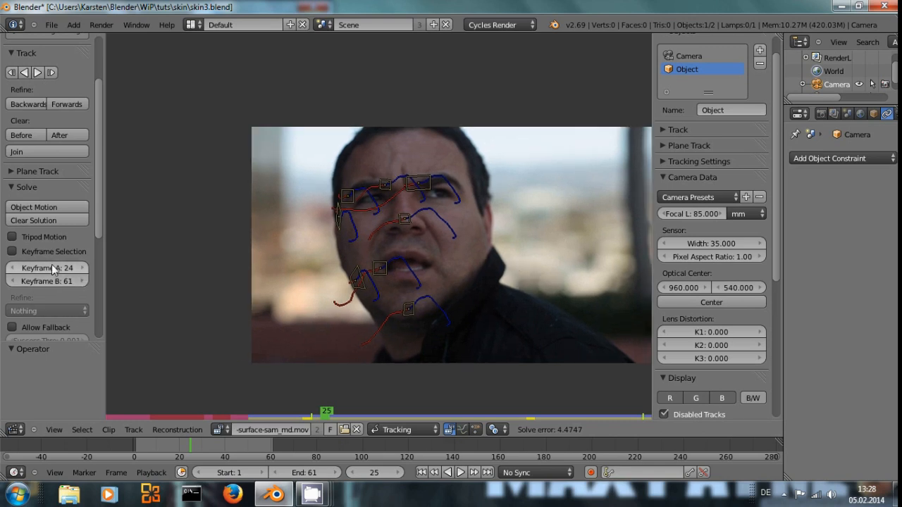
{"action": "left_click", "coordinate": [55, 205]}
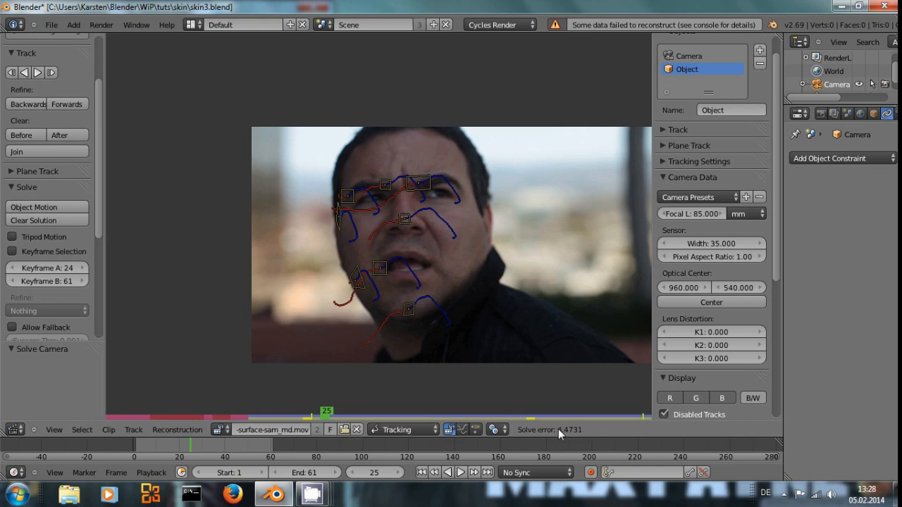
{"action": "scroll", "coordinate": [439, 312], "scroll_direction": "up", "scroll_amount": 2}
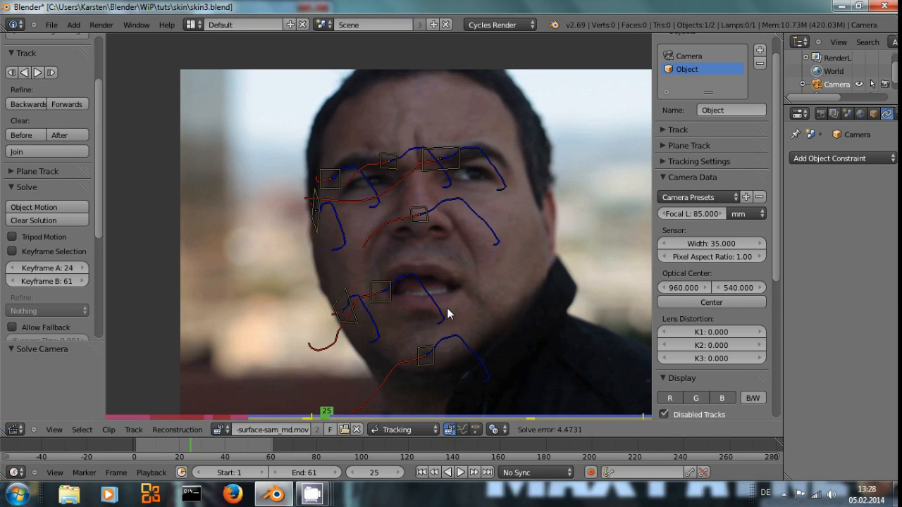
{"action": "scroll", "coordinate": [462, 274], "scroll_direction": "up", "scroll_amount": 1}
{"action": "scroll", "coordinate": [462, 280], "scroll_direction": "down", "scroll_amount": 2}
{"action": "middle_click_drag", "start_coordinate": [463, 280], "coordinate": [416, 283]}
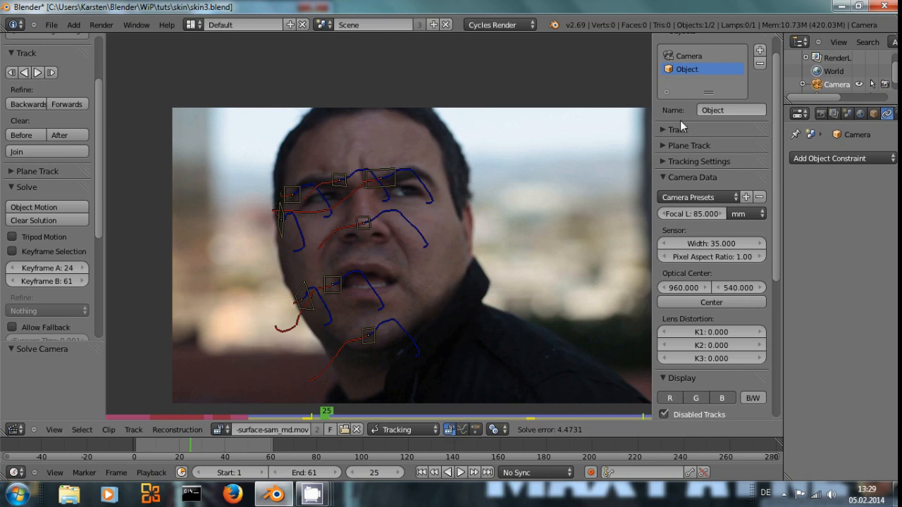
- Split the movie clip editor horizontally and change the upper area to a 3D view showing the camera
{"action": "left_click_drag", "start_coordinate": [777, 40], "coordinate": [620, 242]}
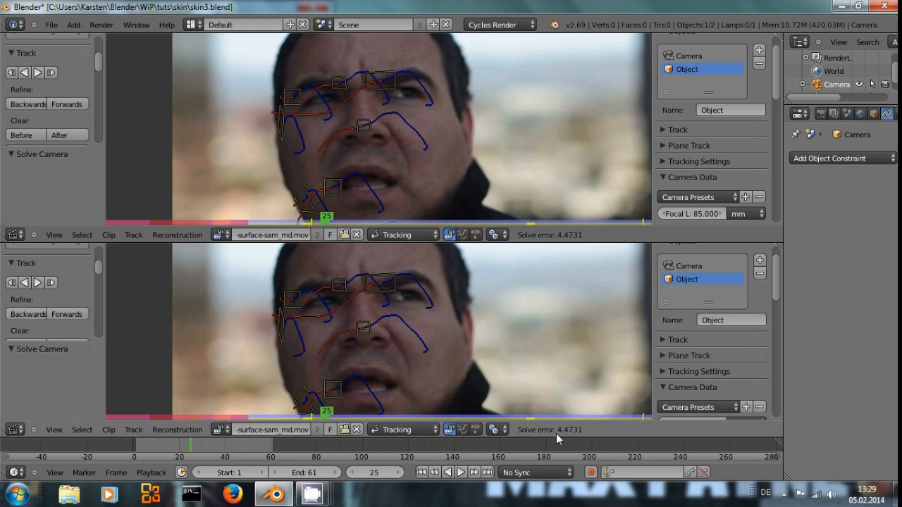
{"action": "left_click", "coordinate": [15, 234]}
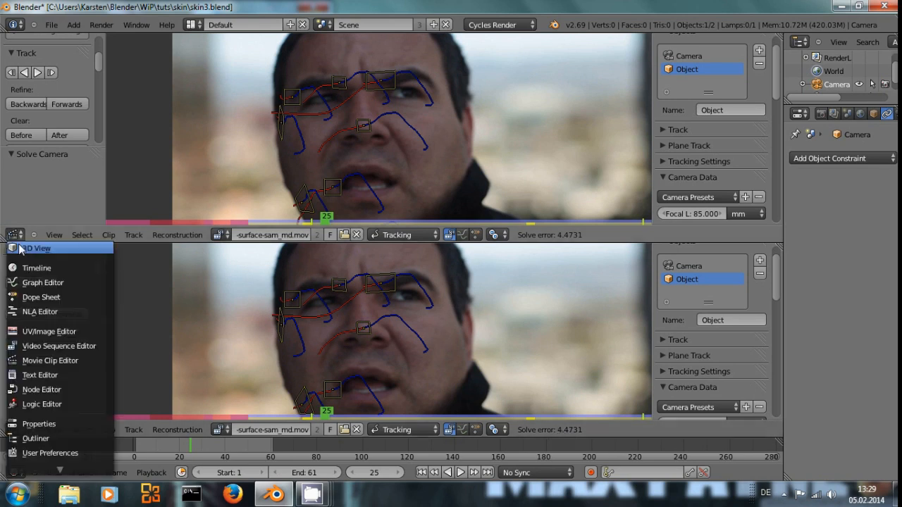
{"action": "left_click", "coordinate": [35, 248]}
{"action": "middle_click_drag", "start_coordinate": [432, 159], "coordinate": [317, 136]}
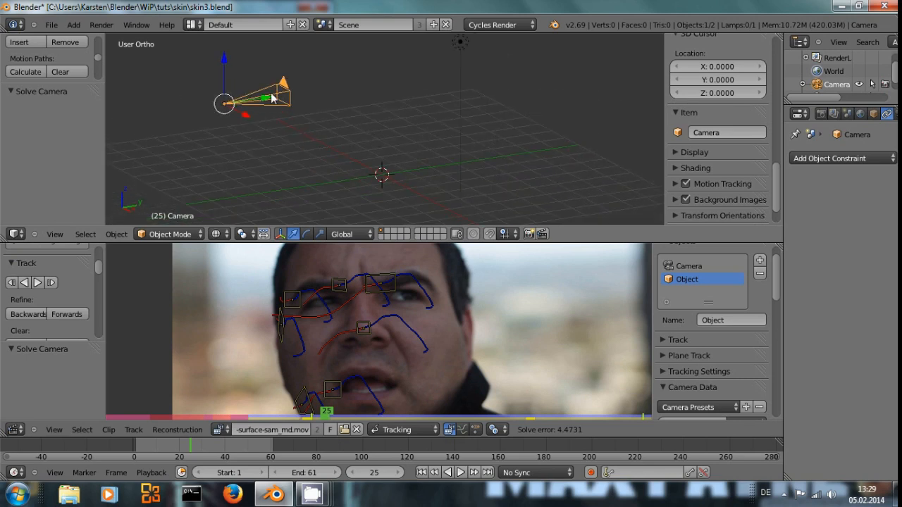
- Add a Camera Solver constraint to the camera
{"action": "left_click", "coordinate": [878, 160]}
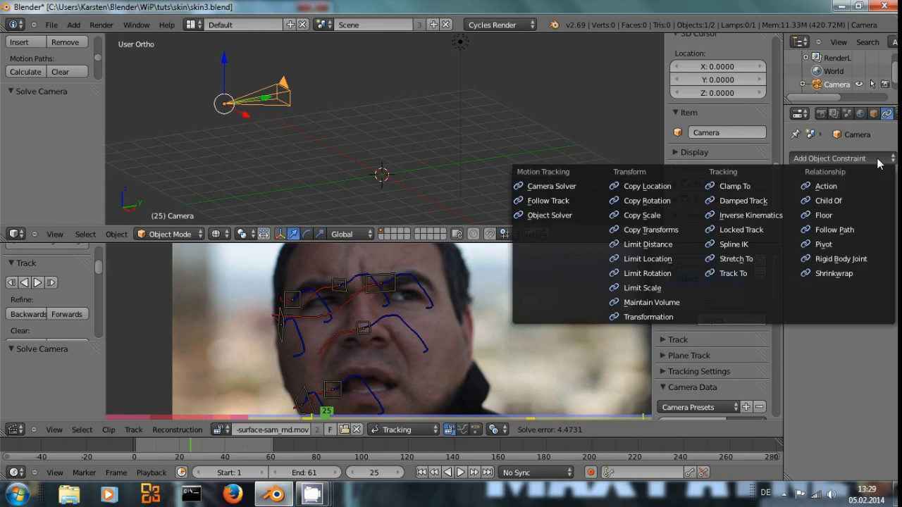
{"action": "scroll", "coordinate": [889, 119], "scroll_direction": "down", "scroll_amount": 3}
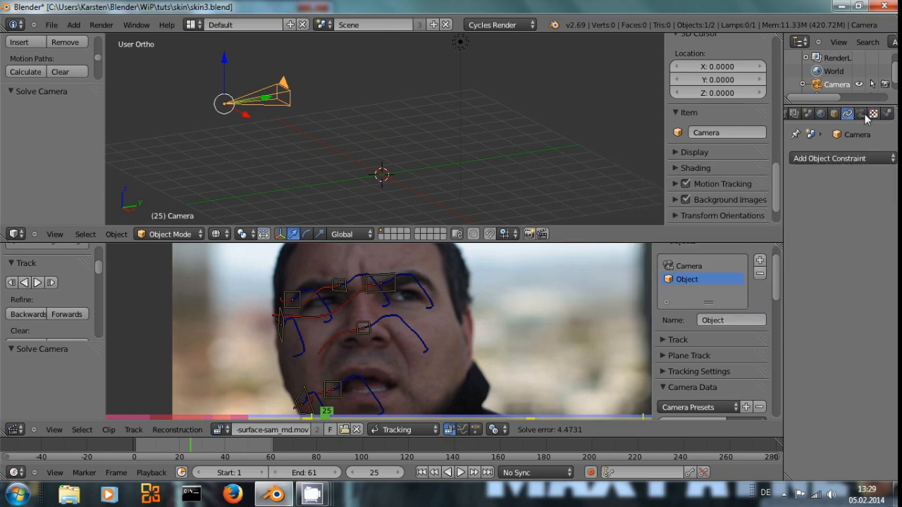
{"action": "left_click", "coordinate": [838, 157]}
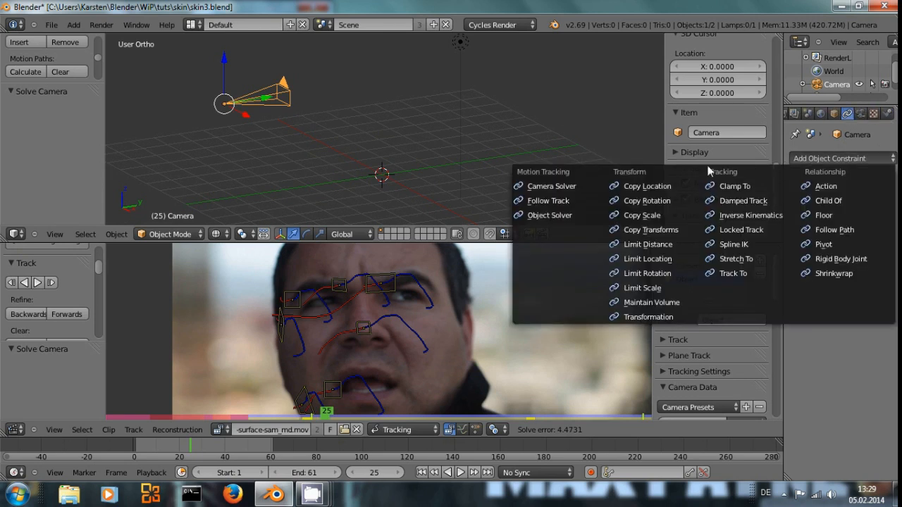
{"action": "left_click", "coordinate": [579, 187]}
{"action": "scroll", "coordinate": [375, 91], "scroll_direction": "up", "scroll_amount": 2}
{"action": "middle_click_drag", "start_coordinate": [378, 80], "coordinate": [419, 131], "text": "shift"}
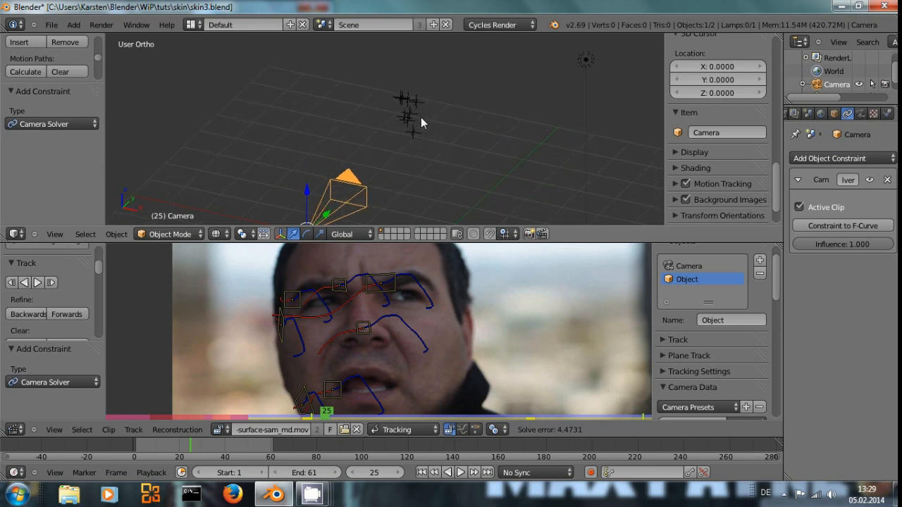
- Play the animation and compare the reconstructed points with the tracked face at frame 30, enlarging the clip editor area
{"action": "key", "text": "alt+a"}
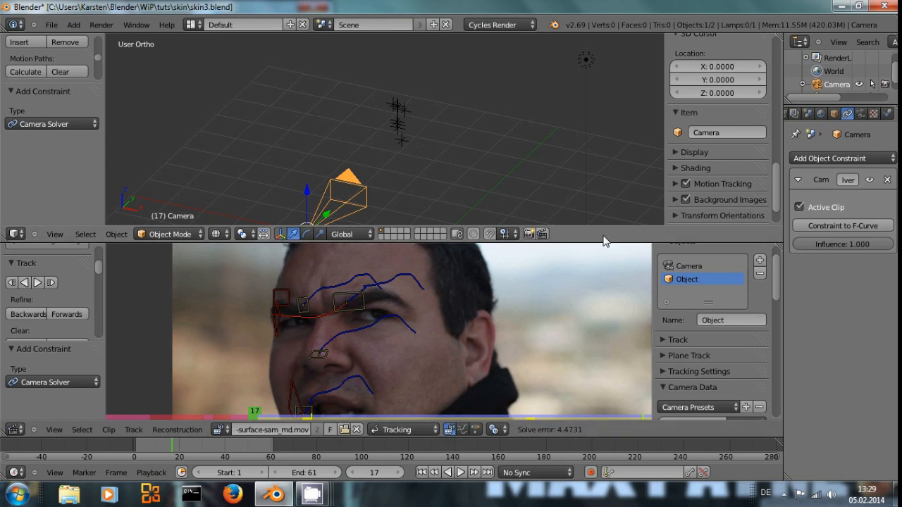
{"action": "left_click_drag", "start_coordinate": [549, 218], "coordinate": [550, 172]}
{"action": "middle_click_drag", "start_coordinate": [493, 134], "coordinate": [366, 92]}
{"action": "scroll", "coordinate": [321, 310], "scroll_direction": "down", "scroll_amount": 3}
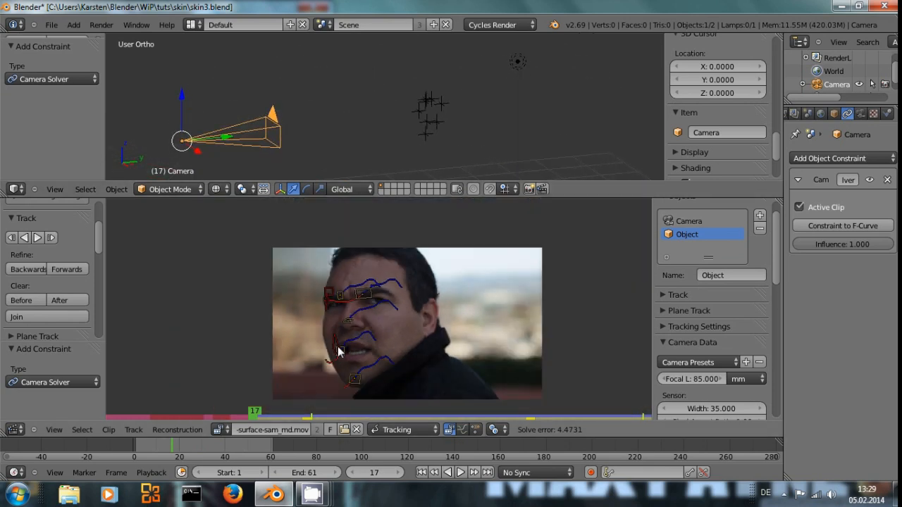
{"action": "left_click", "coordinate": [202, 456]}
{"action": "scroll", "coordinate": [349, 93], "scroll_direction": "down", "scroll_amount": 1}
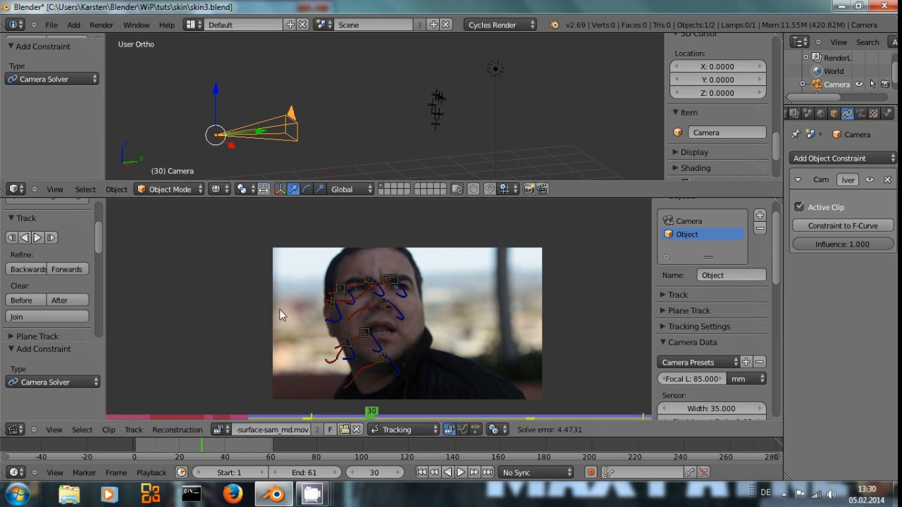
- Switch the movie clip editor to Reconstruction mode and set the tracking object's scale to 4
{"action": "scroll", "coordinate": [84, 314], "scroll_direction": "down", "scroll_amount": 1}
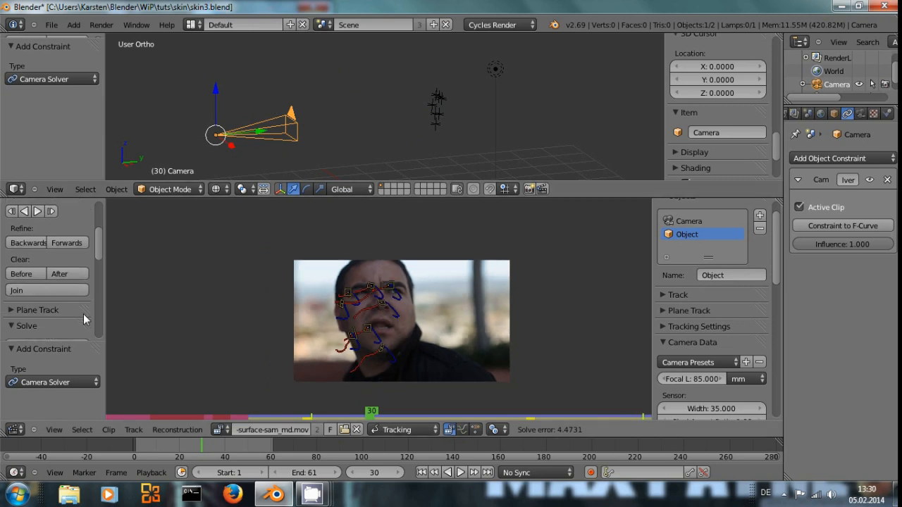
{"action": "scroll", "coordinate": [328, 317], "scroll_direction": "up", "scroll_amount": 1}
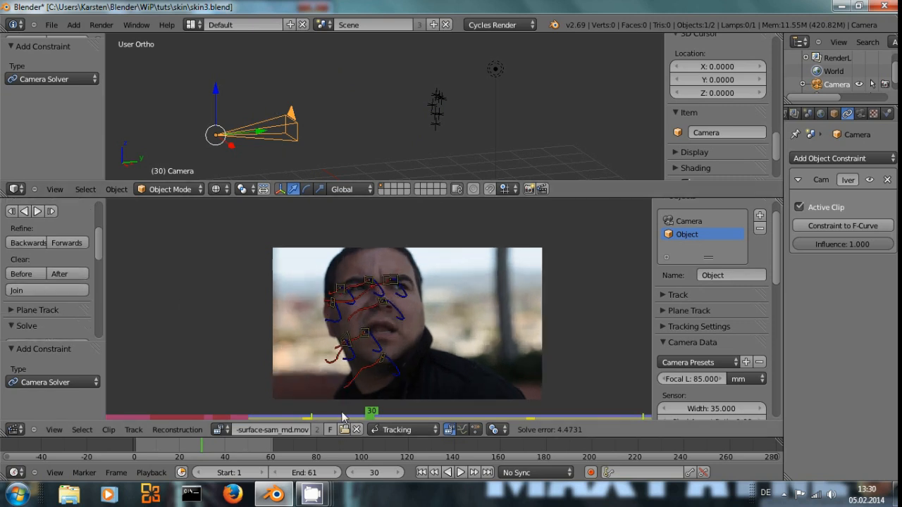
{"action": "left_click", "coordinate": [387, 428]}
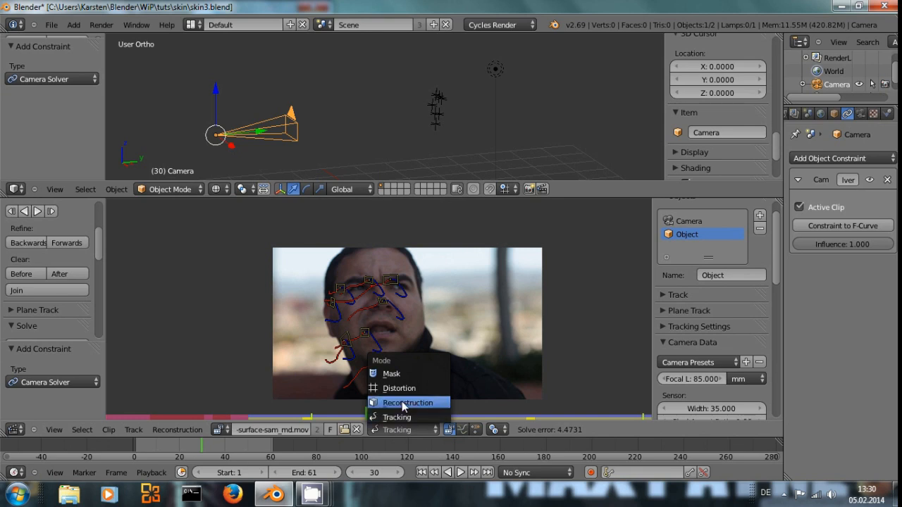
{"action": "left_click", "coordinate": [403, 408]}
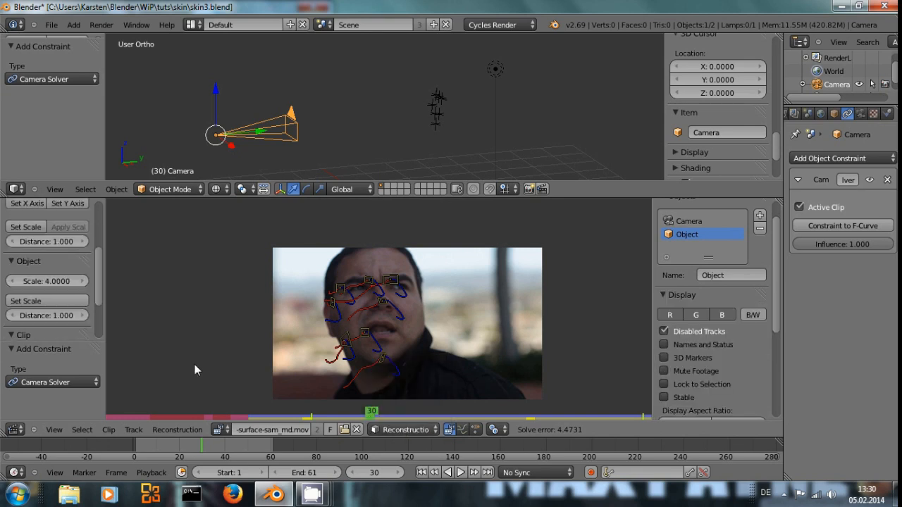
{"action": "left_click_drag", "start_coordinate": [57, 283], "coordinate": [50, 281]}
{"action": "left_click", "coordinate": [56, 282]}
{"action": "type", "text": "4"}
{"action": "key", "text": "Return"}
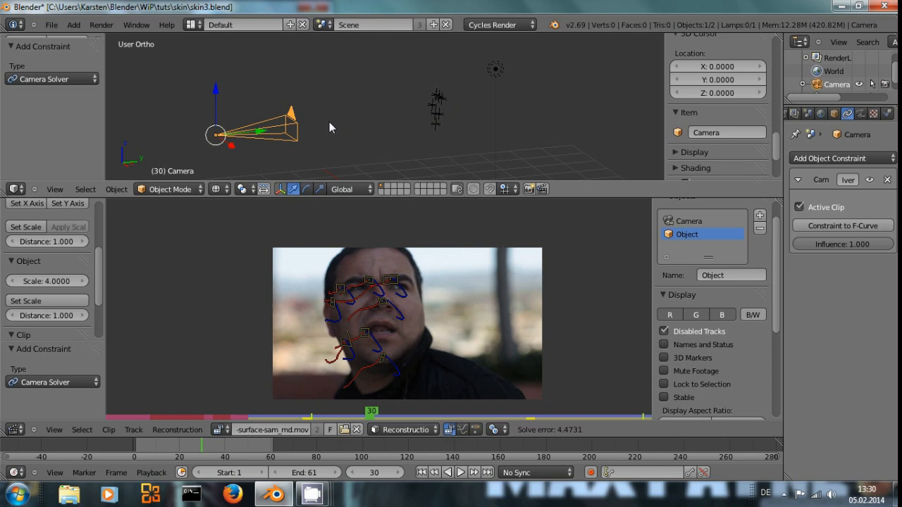
- Maximize the 3D view and look through the camera at the reconstructed points
{"action": "mouse_move", "coordinate": [306, 136]}
{"action": "middle_mouse_down"}
{"action": "mouse_move", "coordinate": [291, 137]}
{"action": "mouse_move", "coordinate": [324, 138]}
{"action": "middle_mouse_up"}
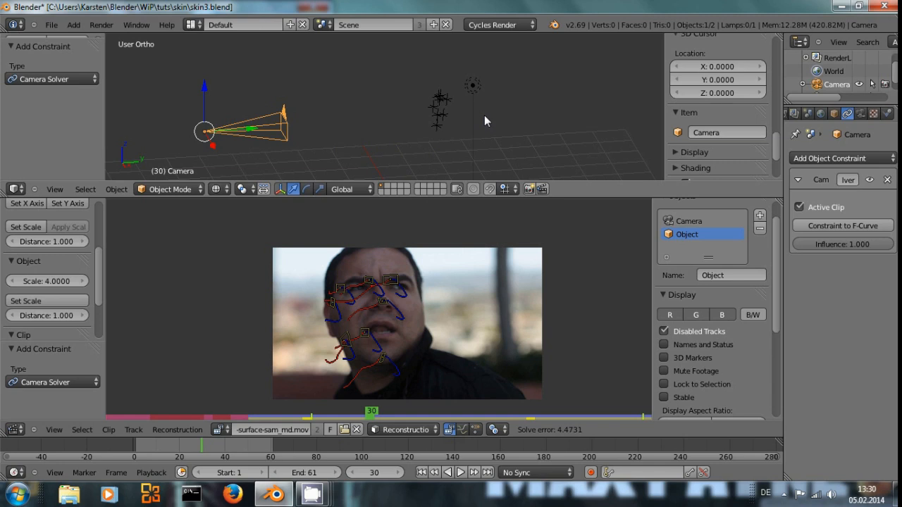
{"action": "key", "text": "ctrl+Up"}
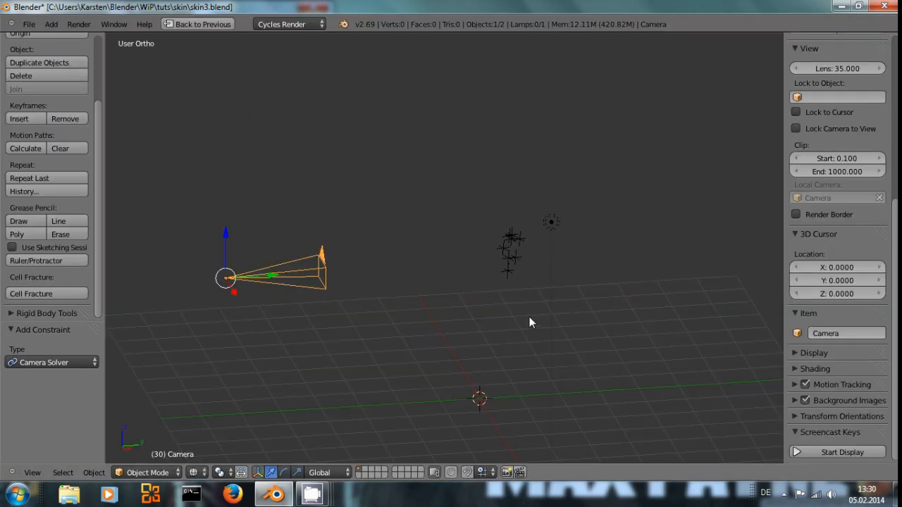
{"action": "middle_click_drag", "start_coordinate": [529, 322], "coordinate": [502, 290]}
{"action": "middle_click_drag", "start_coordinate": [427, 300], "coordinate": [467, 303]}
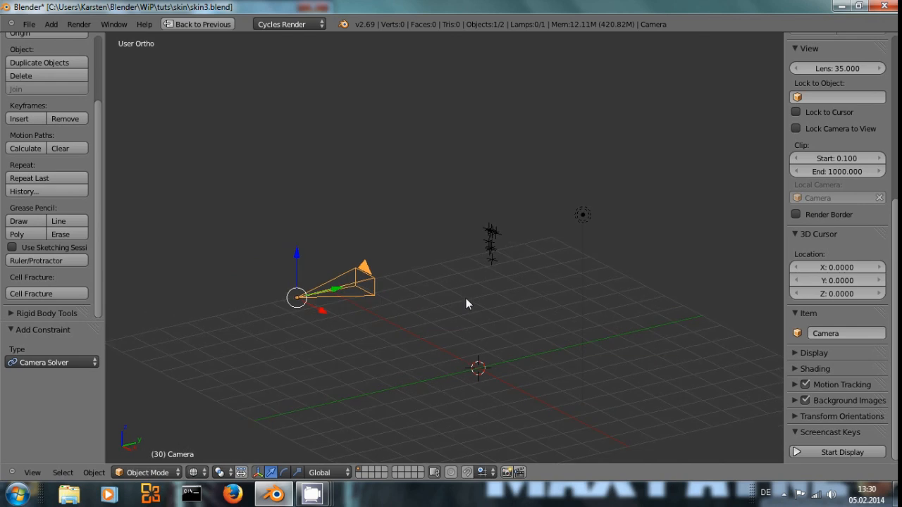
{"action": "key", "text": "KP_0"}
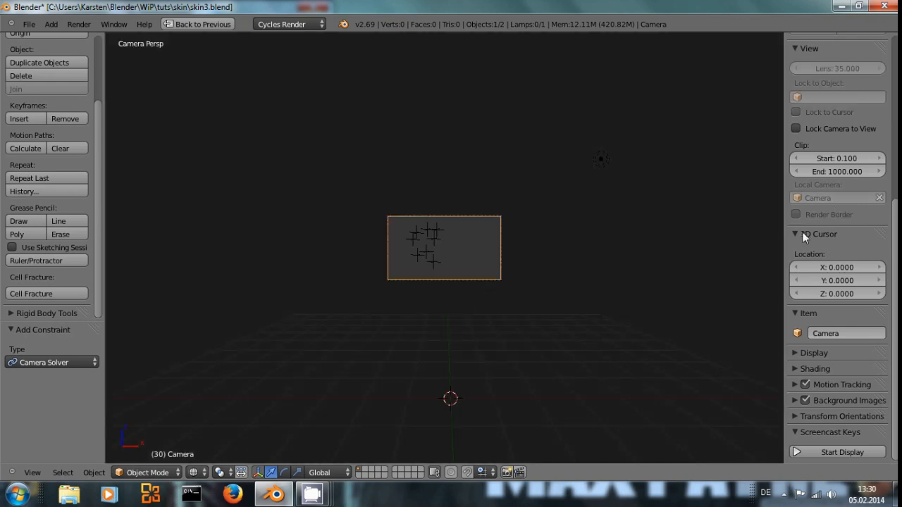
- Show the movie clip as the 3D view's background image on the Camera axis
{"action": "left_click", "coordinate": [796, 399]}
{"action": "scroll", "coordinate": [808, 425], "scroll_direction": "down", "scroll_amount": 2}
{"action": "left_click", "coordinate": [851, 410]}
{"action": "left_click", "coordinate": [848, 398]}
{"action": "left_click", "coordinate": [856, 423]}
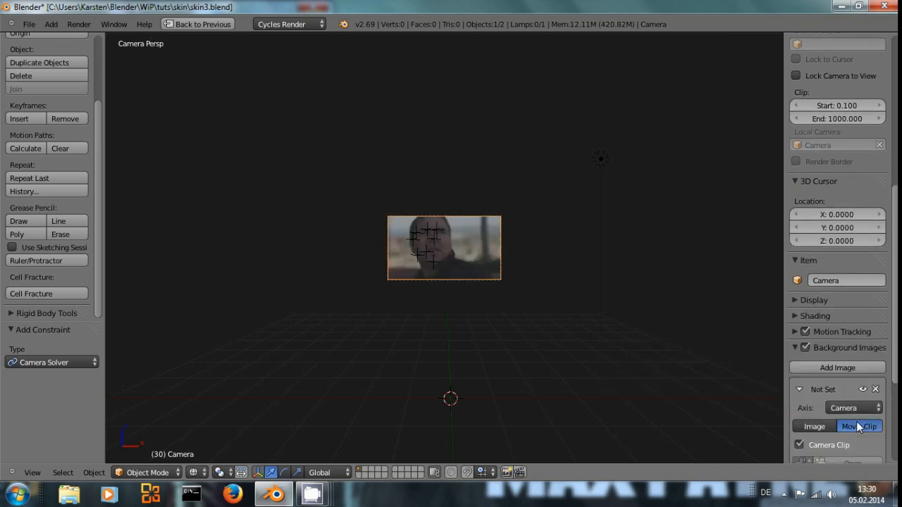
- Play the animation through the camera and compare the reconstructed points with the face in the footage
{"action": "scroll", "coordinate": [479, 296], "scroll_direction": "up", "scroll_amount": 4}
{"action": "middle_click_drag", "start_coordinate": [471, 285], "coordinate": [414, 269], "text": "shift"}
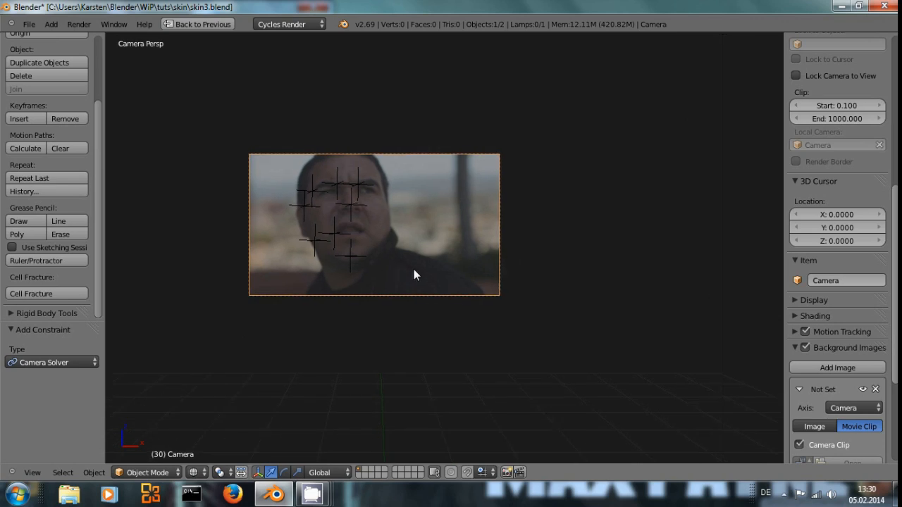
{"action": "scroll", "coordinate": [416, 265], "scroll_direction": "up", "scroll_amount": 2}
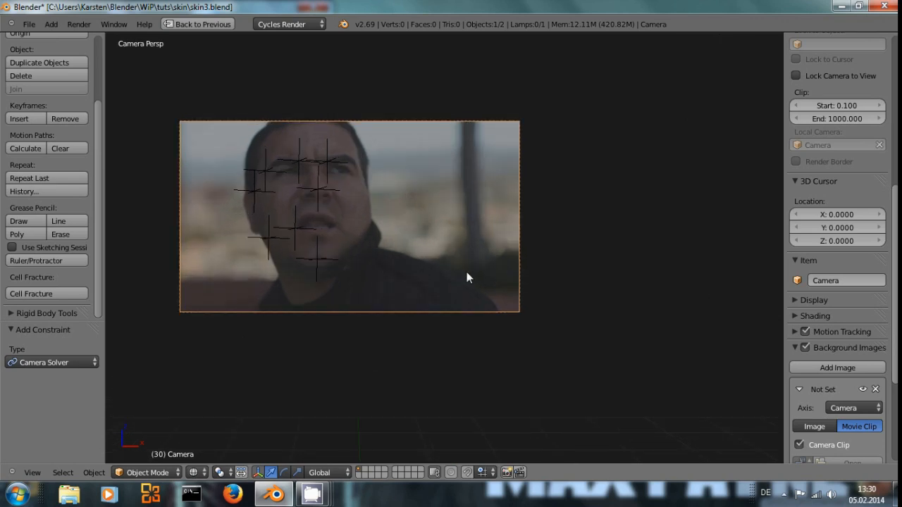
{"action": "scroll", "coordinate": [467, 273], "scroll_direction": "down", "scroll_amount": 2}
{"action": "key", "text": "alt+a"}
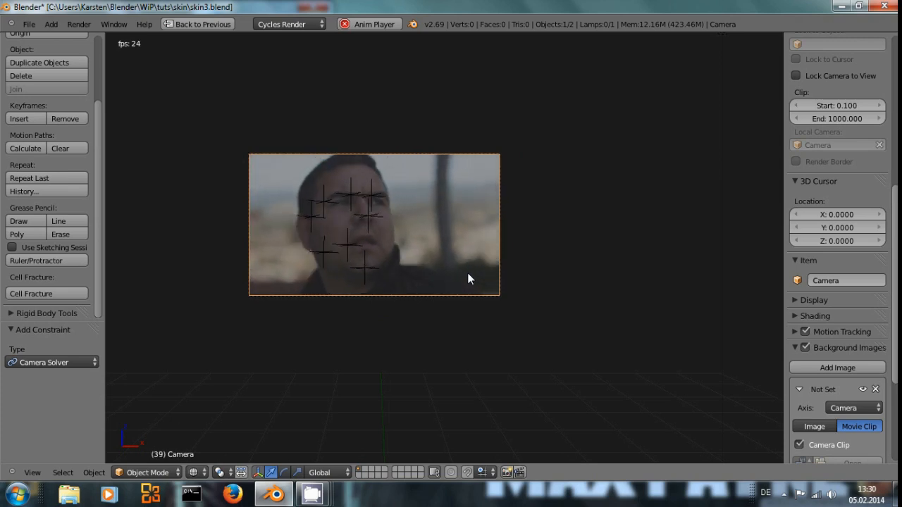
{"action": "key", "text": "alt+a"}
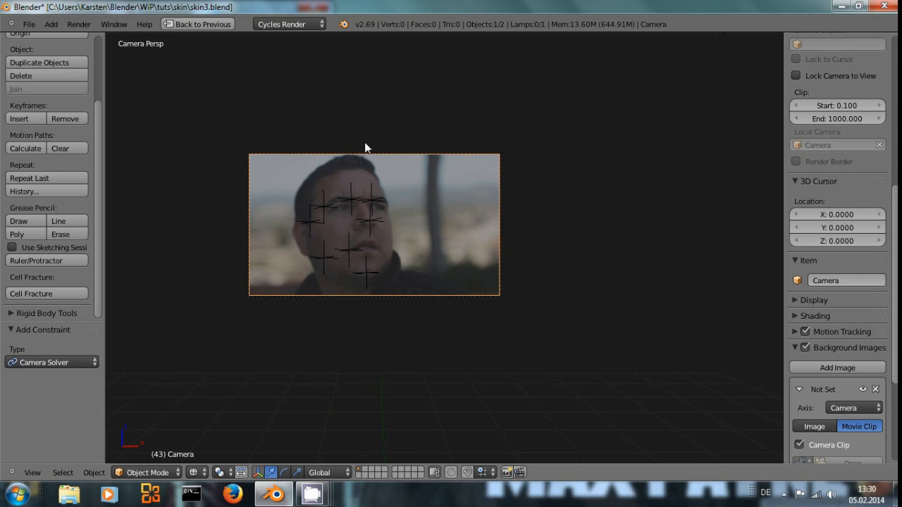
- Leave the camera view and add a cube mesh at the 3D cursor
{"action": "scroll", "coordinate": [462, 320], "scroll_direction": "down", "scroll_amount": 4}
{"action": "middle_click_drag", "start_coordinate": [531, 310], "coordinate": [428, 380]}
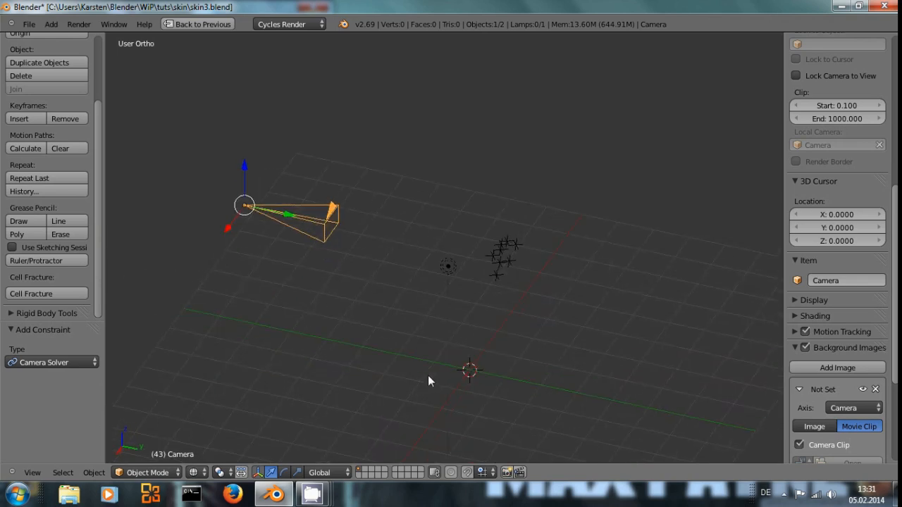
{"action": "key", "text": "shift+a"}
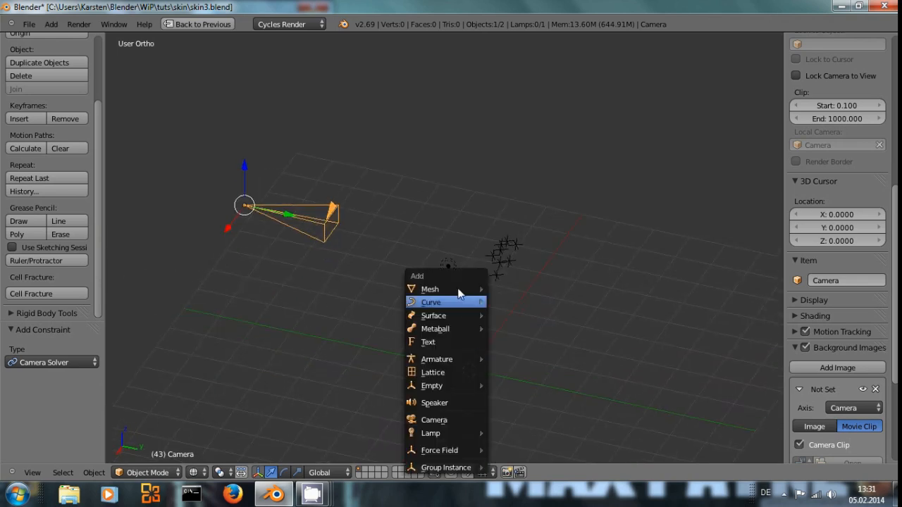
{"action": "mouse_move", "coordinate": [458, 289]}
{"action": "left_click", "coordinate": [517, 302]}
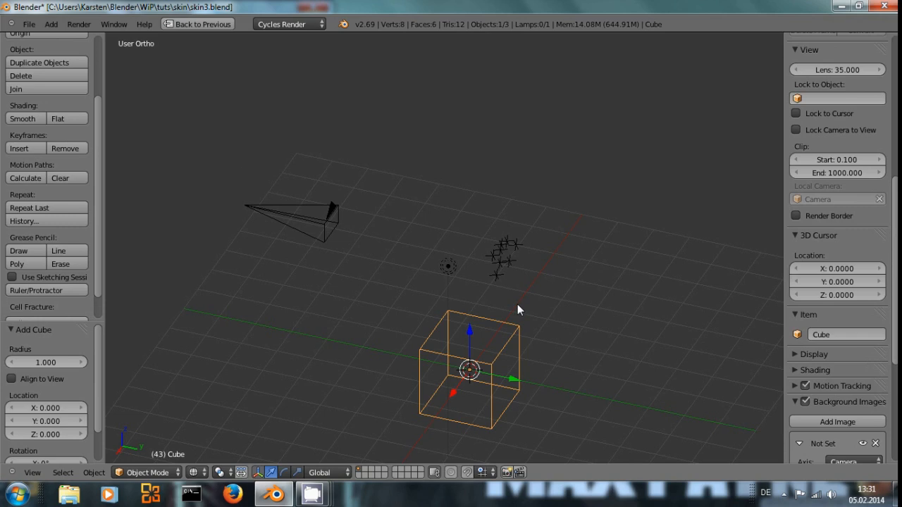
{"action": "middle_click_drag", "start_coordinate": [504, 358], "coordinate": [744, 231]}
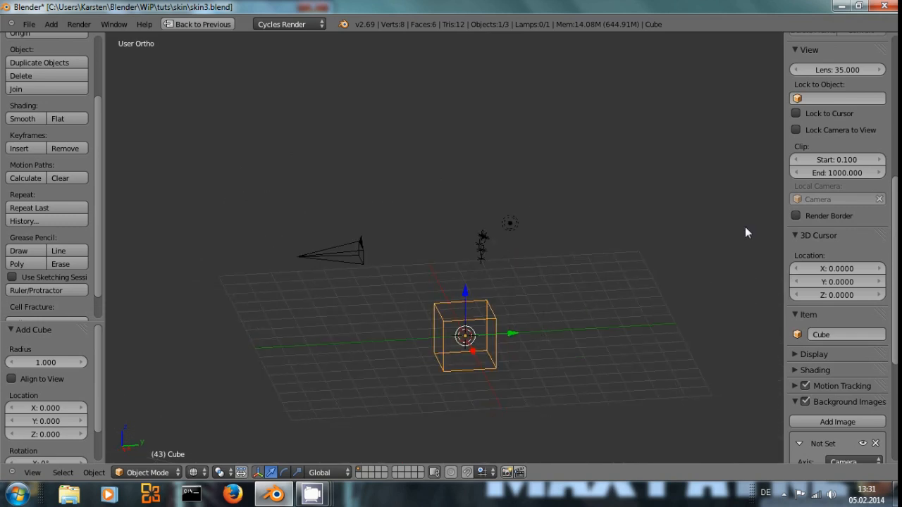
- Add an Object Solver constraint to the cube, with Object as its tracking object and Camera as its camera
{"action": "key", "text": "ctrl+Up"}
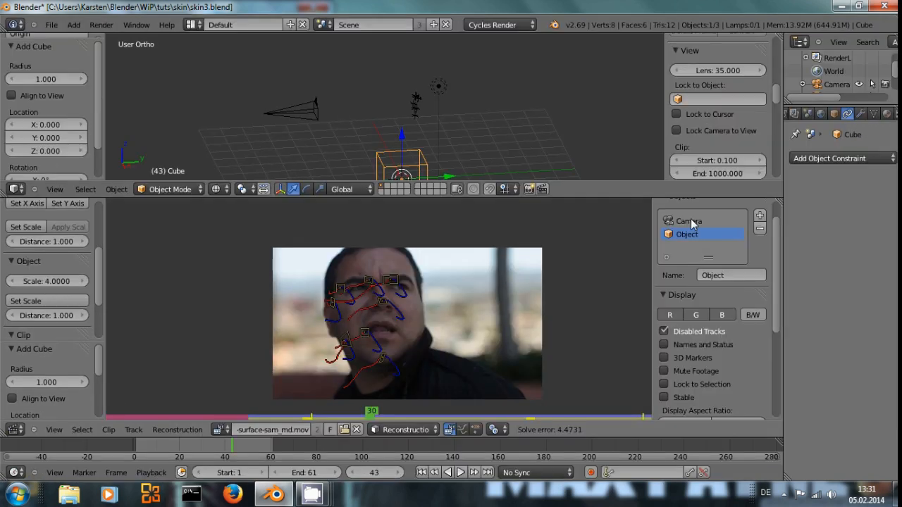
{"action": "left_click", "coordinate": [871, 156]}
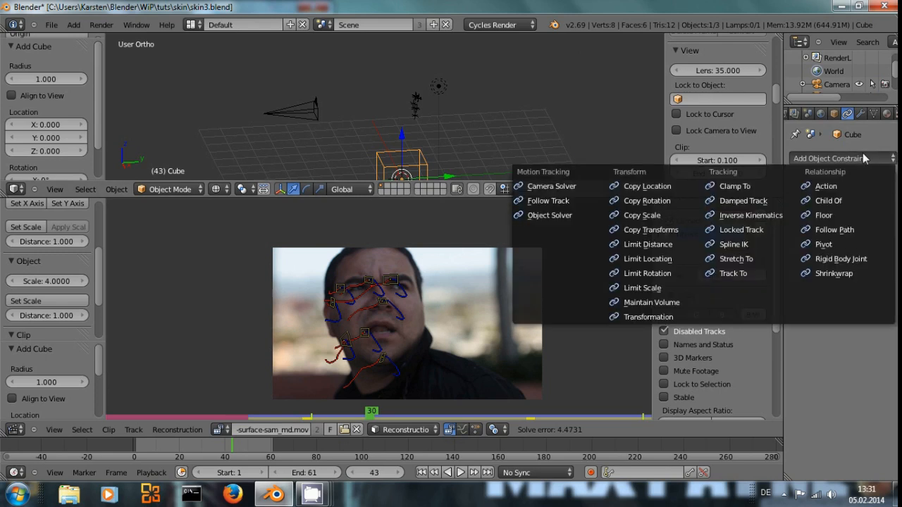
{"action": "left_click", "coordinate": [586, 214]}
{"action": "mouse_move", "coordinate": [479, 159]}
{"action": "middle_mouse_down"}
{"action": "mouse_move", "coordinate": [446, 145]}
{"action": "mouse_move", "coordinate": [472, 152]}
{"action": "middle_mouse_up"}
{"action": "left_click", "coordinate": [859, 226]}
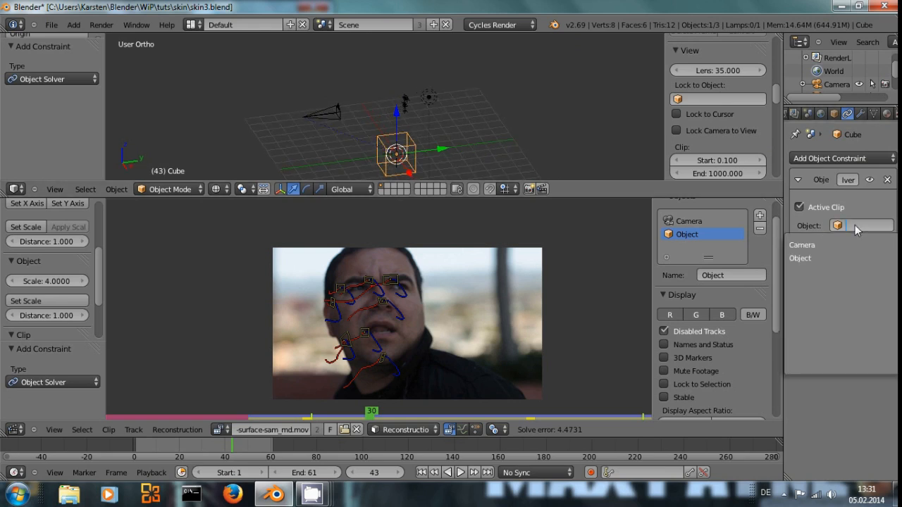
{"action": "left_click", "coordinate": [817, 245]}
{"action": "left_click", "coordinate": [849, 244]}
{"action": "left_click", "coordinate": [812, 262]}
{"action": "left_click", "coordinate": [859, 225]}
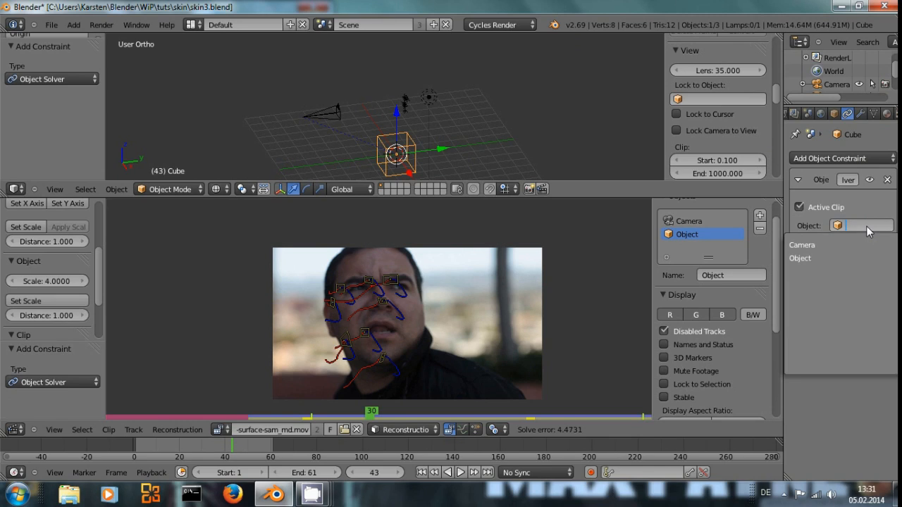
{"action": "left_click", "coordinate": [804, 258]}
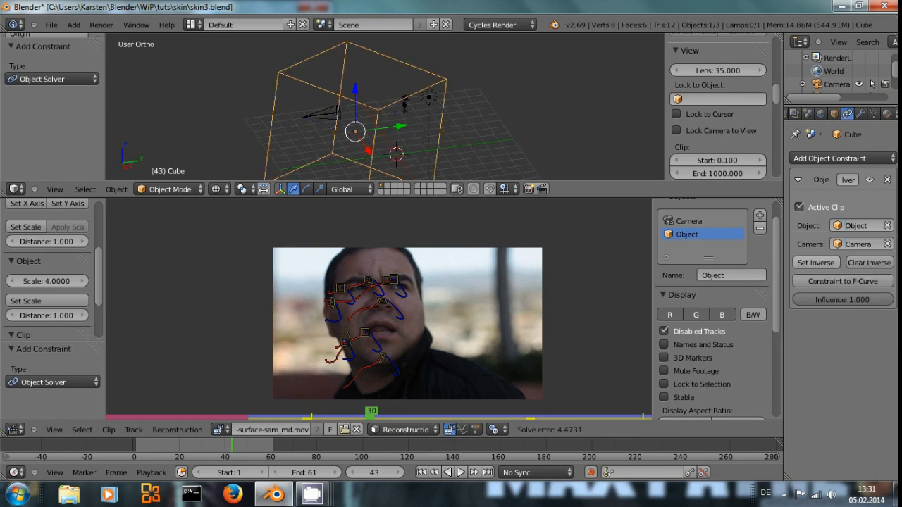
- Scale the cube down to about 0.3 of its size in a maximized 3D view
{"action": "scroll", "coordinate": [413, 111], "scroll_direction": "up", "scroll_amount": 2}
{"action": "middle_click_drag", "start_coordinate": [372, 124], "coordinate": [488, 155]}
{"action": "scroll", "coordinate": [498, 132], "scroll_direction": "down", "scroll_amount": 3}
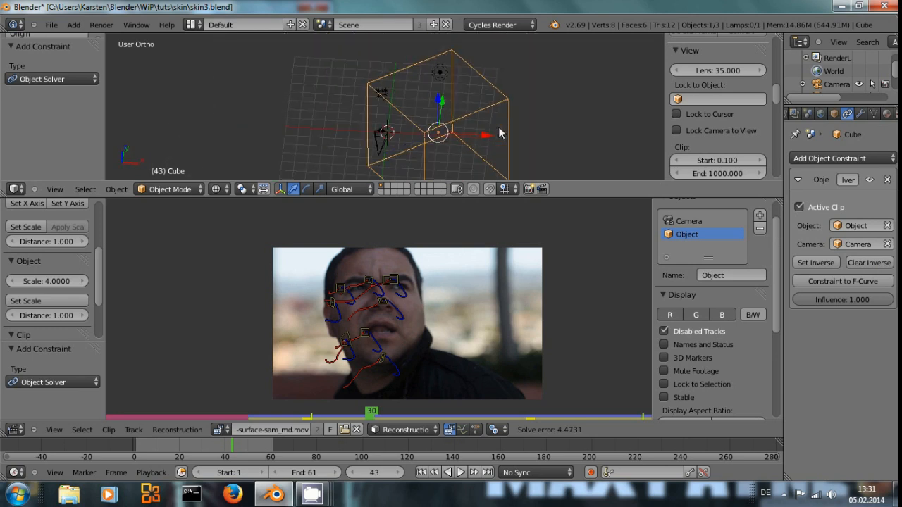
{"action": "key", "text": "ctrl+Up"}
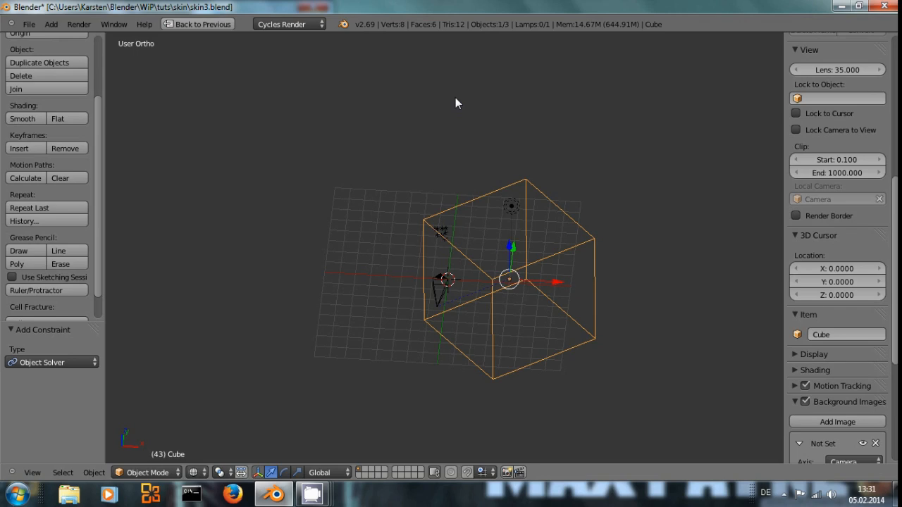
{"action": "key", "text": "KP_5"}
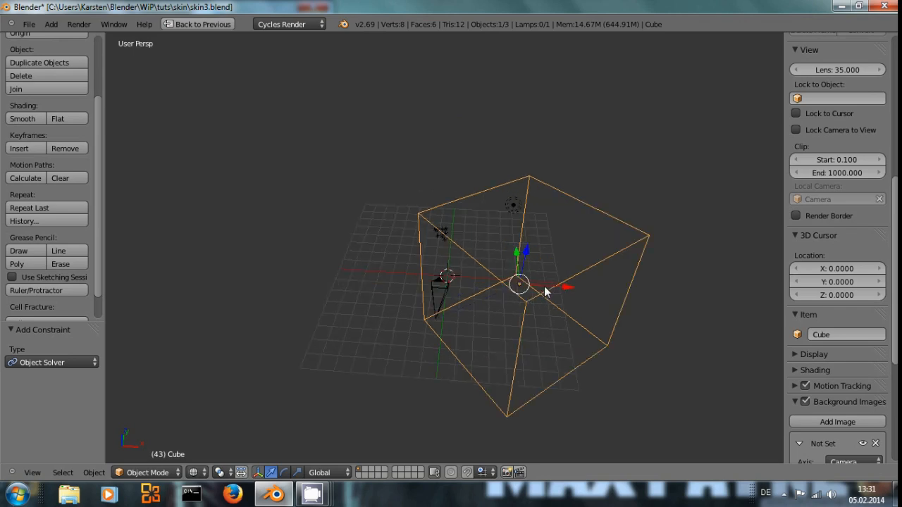
{"action": "middle_click_drag", "start_coordinate": [592, 312], "coordinate": [403, 278]}
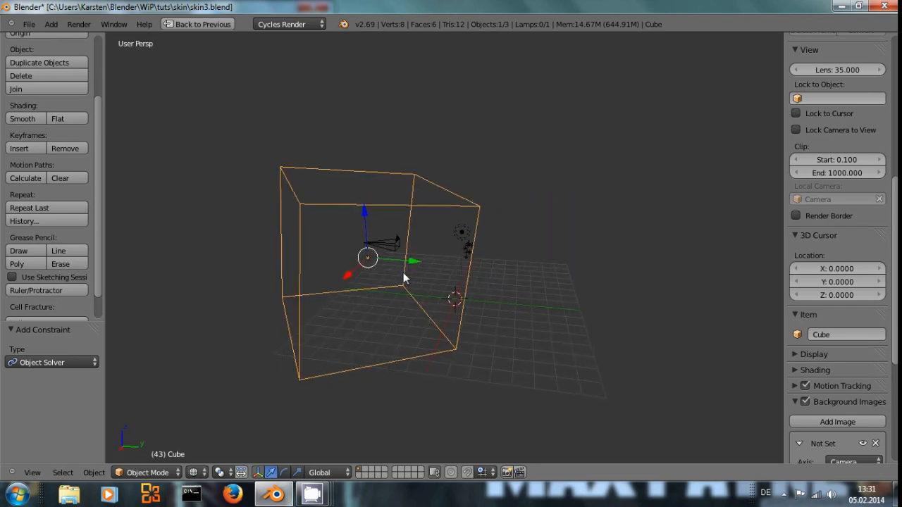
{"action": "key", "text": "s"}
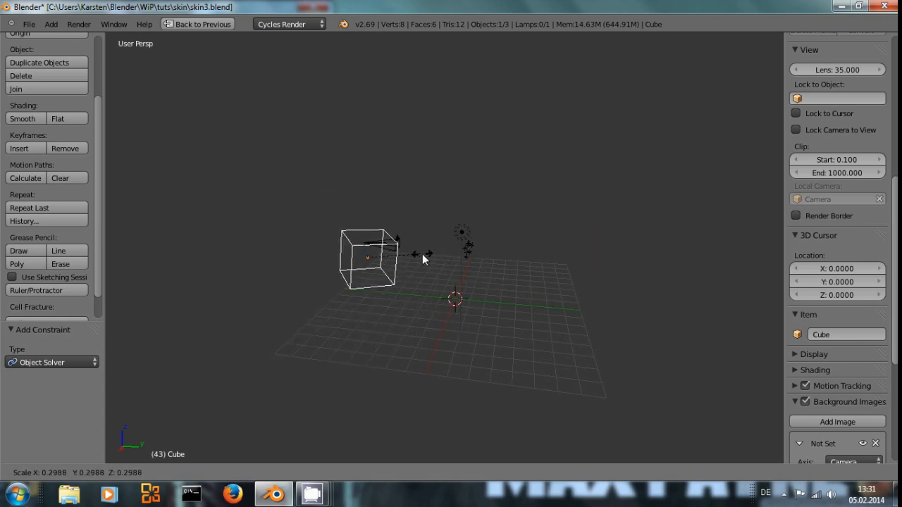
{"action": "left_click", "coordinate": [422, 259]}
- Move the cube behind the reconstructed face points, finishing in top view with a shift of about -3.17 in X and 0.62 in Y
{"action": "left_click_drag", "start_coordinate": [372, 266], "coordinate": [476, 259]}
{"action": "key", "text": "KP_7"}
{"action": "key", "text": "KP_5"}
{"action": "scroll", "coordinate": [512, 233], "scroll_direction": "up", "scroll_amount": 4}
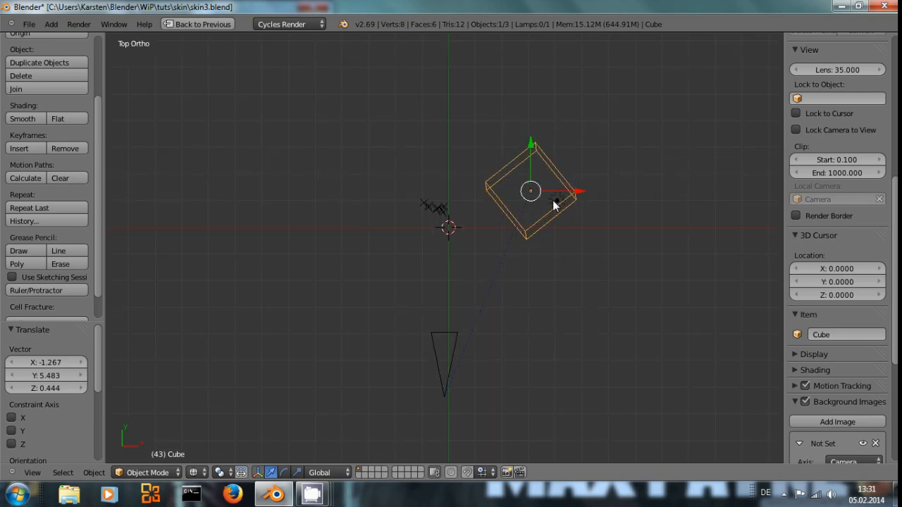
{"action": "key", "text": "g"}
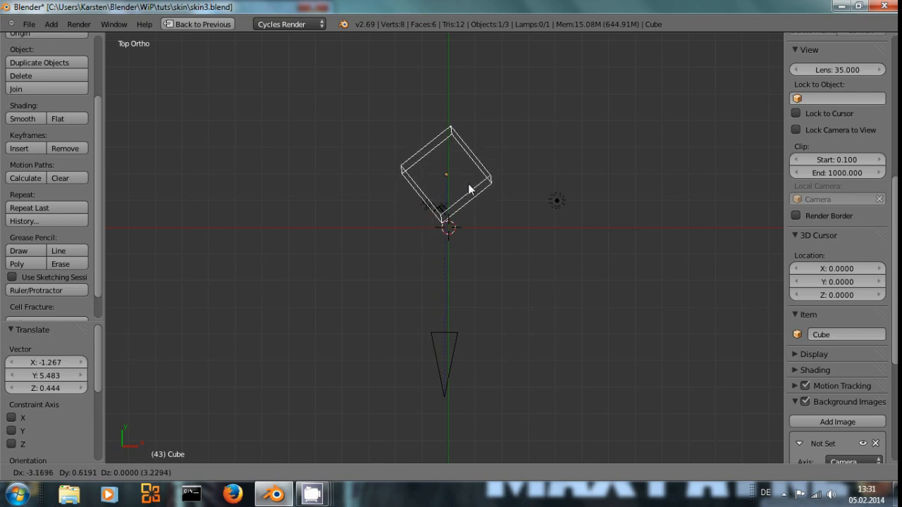
{"action": "left_click", "coordinate": [469, 189]}
- Rotate the cube about 32° around the global Z axis to align it with the face points, and check it from the front
{"action": "key", "text": "r"}
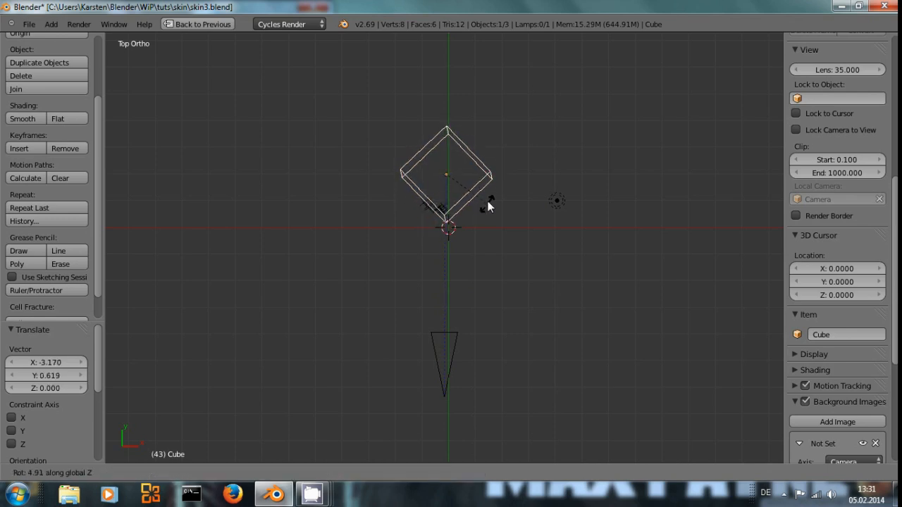
{"action": "left_click", "coordinate": [460, 176]}
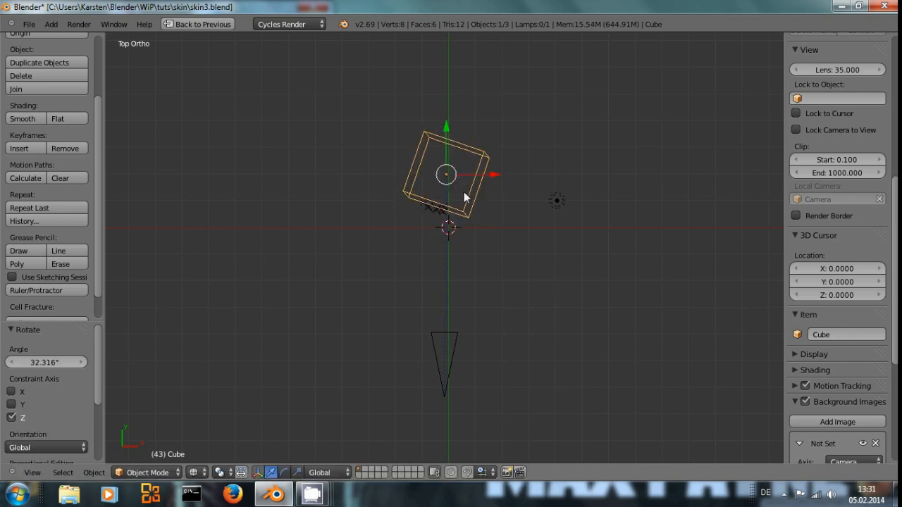
{"action": "scroll", "coordinate": [464, 222], "scroll_direction": "up", "scroll_amount": 3}
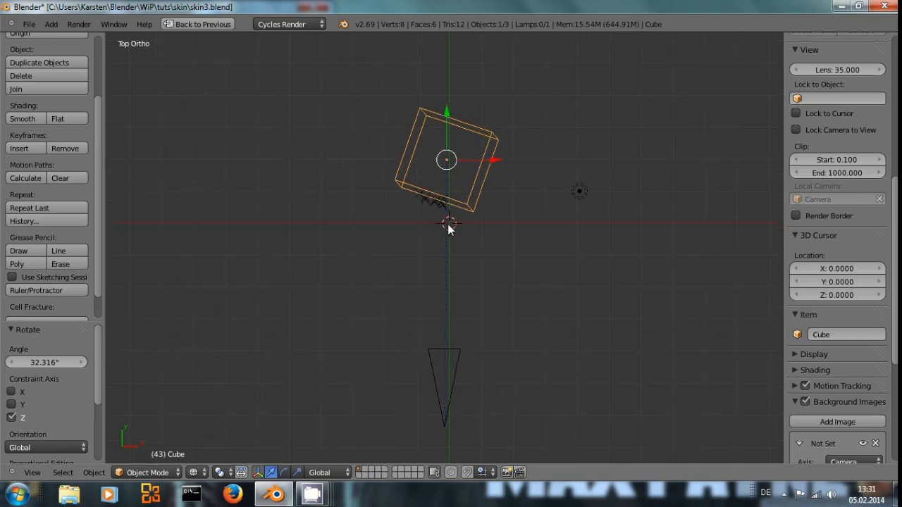
{"action": "middle_click_drag", "start_coordinate": [455, 205], "coordinate": [424, 195]}
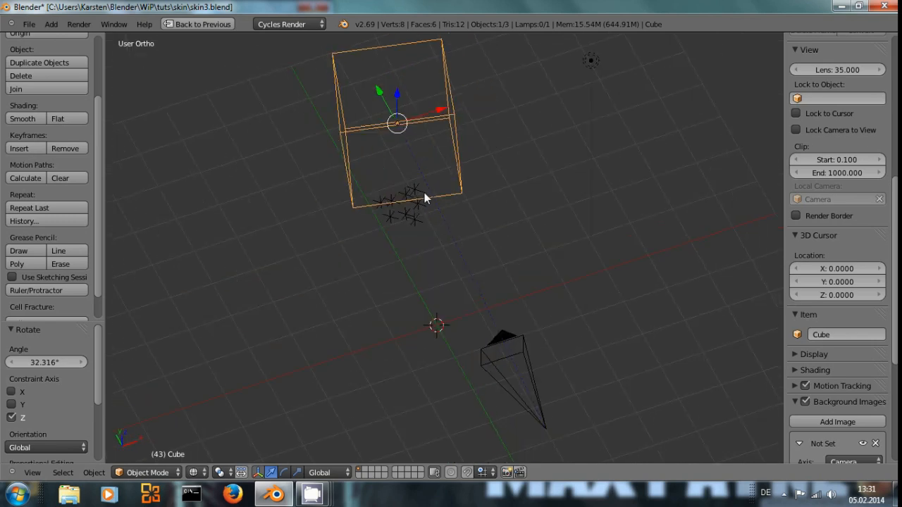
{"action": "key", "text": "KP_1"}
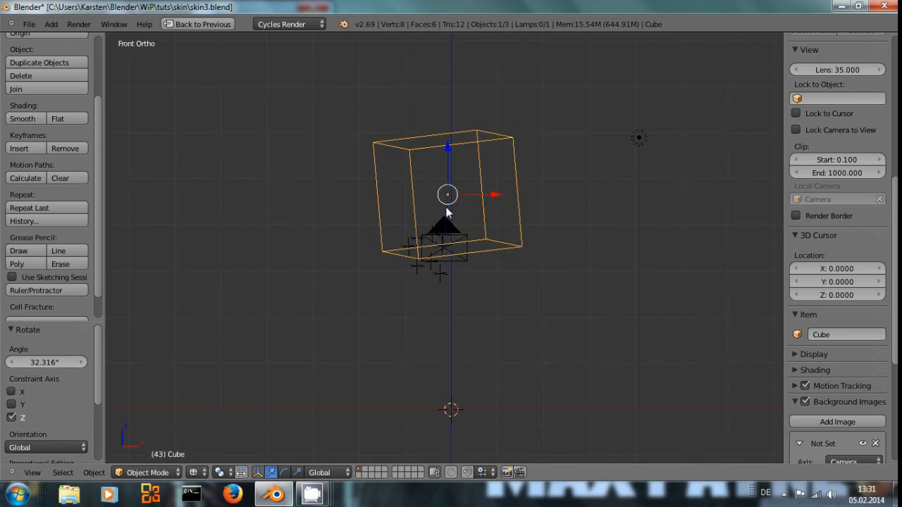
- Lower the cube about 1.03 along the global Z axis in front view, and check it against the footage through the camera
{"action": "key", "text": "g"}
{"action": "key", "text": "z"}
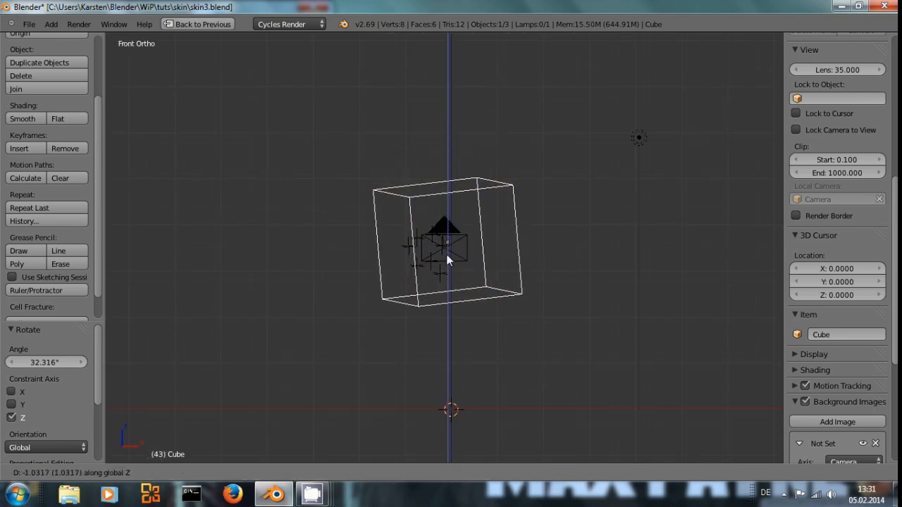
{"action": "left_click", "coordinate": [448, 259]}
{"action": "key", "text": "KP_0"}
{"action": "scroll", "coordinate": [429, 313], "scroll_direction": "up", "scroll_amount": 5}
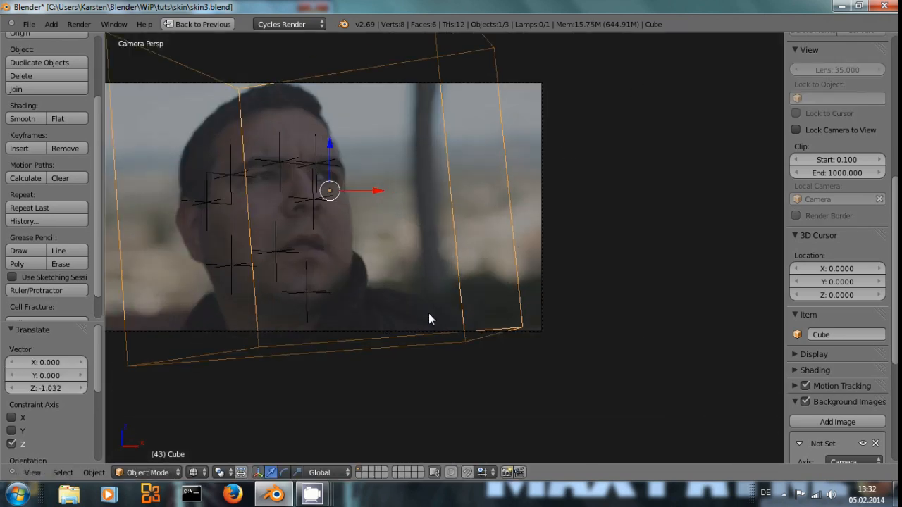
- Scale the cube uniformly down to about 0.34 of its size in the camera view
{"action": "scroll", "coordinate": [357, 269], "scroll_direction": "down", "scroll_amount": 1}
{"action": "key", "text": "g"}
{"action": "key", "text": "s"}
{"action": "left_click", "coordinate": [350, 219]}
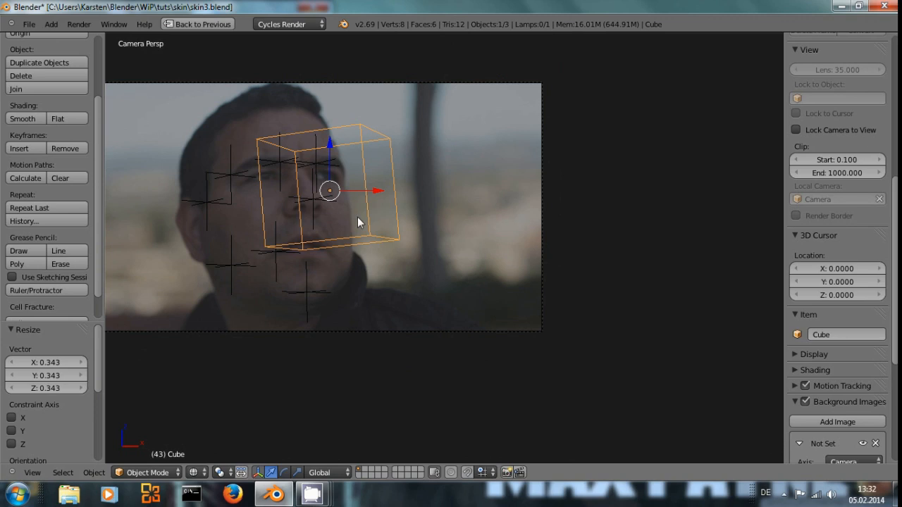
- Move the cube over the face by about -0.45 in X and -0.14 in Z, and stretch it along Z by about 1.98
{"action": "key", "text": "g"}
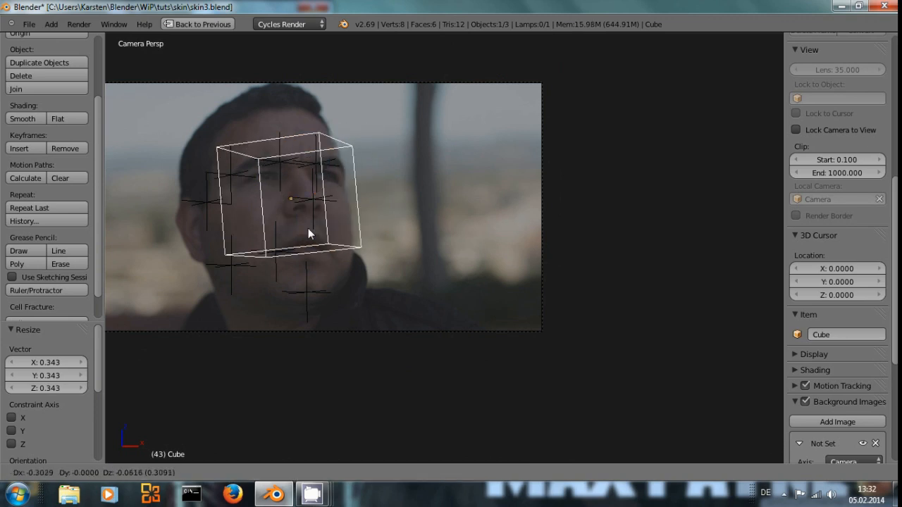
{"action": "key", "text": "s"}
{"action": "key", "text": "z"}
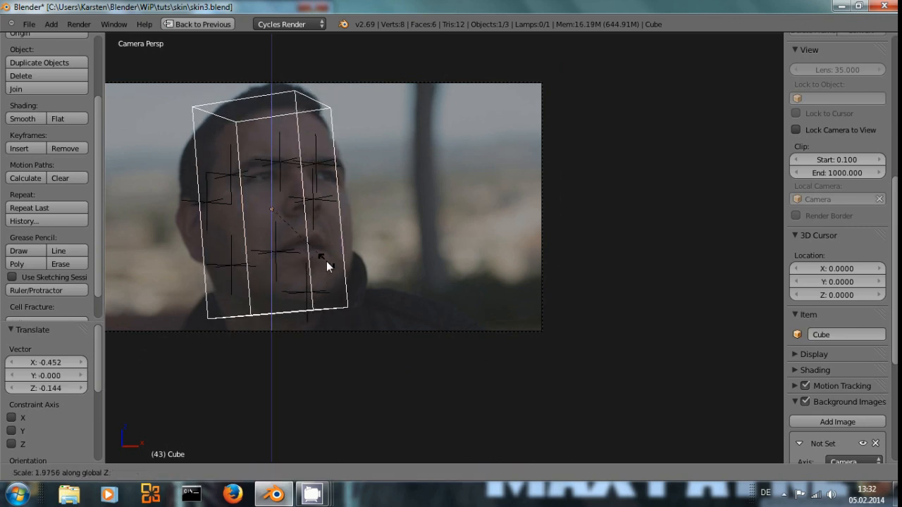
{"action": "left_click", "coordinate": [326, 261]}
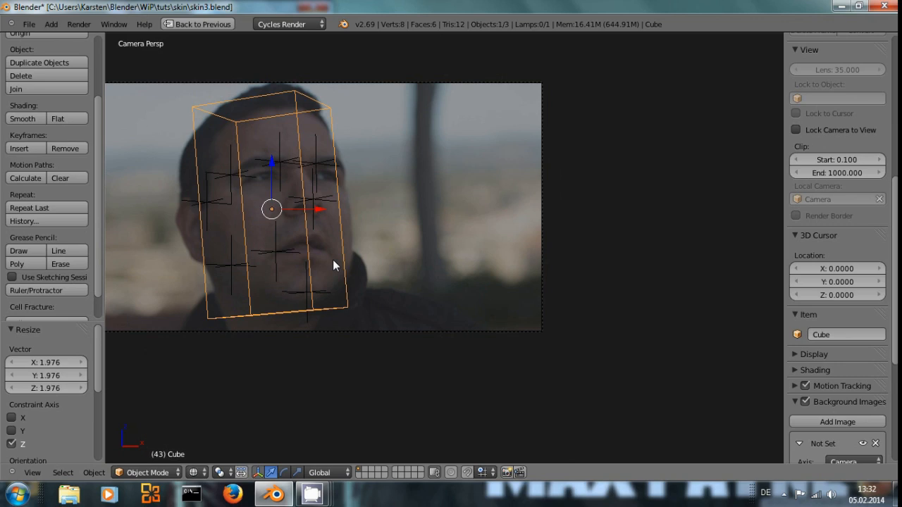
{"action": "key", "text": "r"}
{"action": "key", "text": "r"}
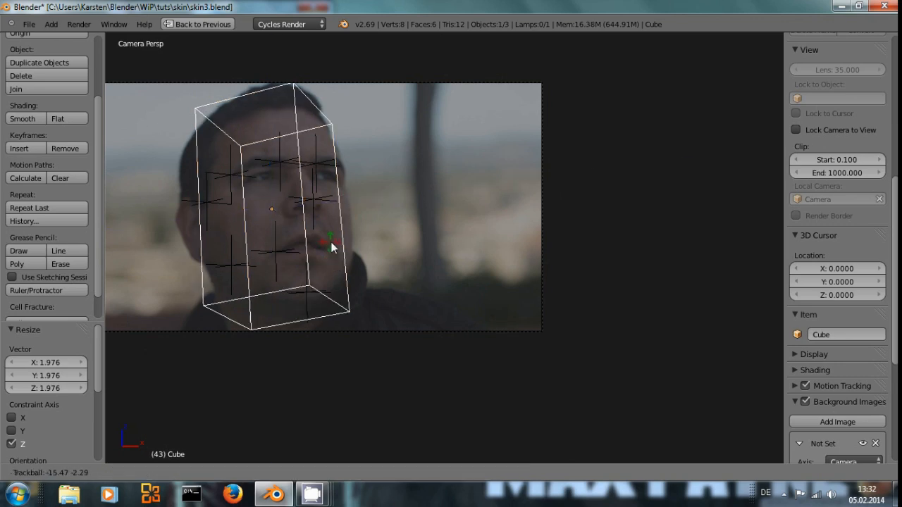
{"action": "key", "text": "Escape"}
- Rotate the cube about 8.3° around its local Y axis, and tilt it about -3.5° in the camera view to match the head
{"action": "key", "text": "r"}
{"action": "key", "text": "y"}
{"action": "key", "text": "y"}
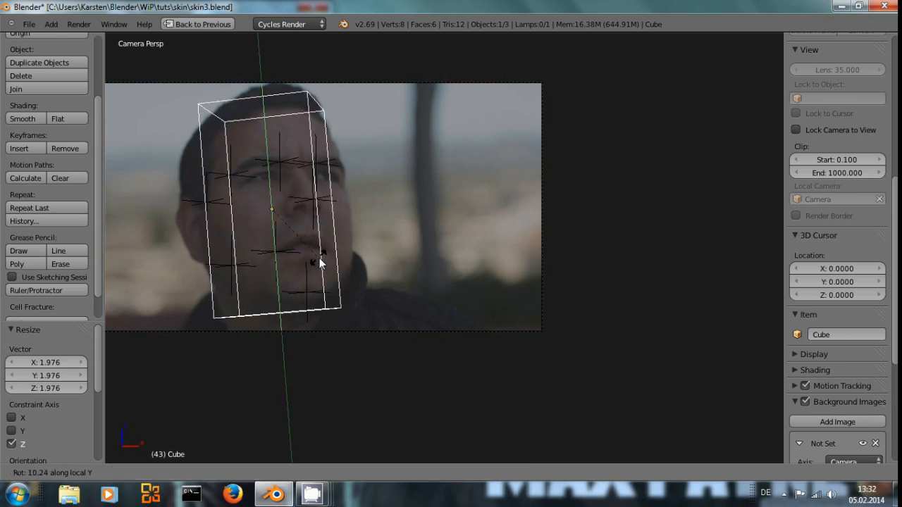
{"action": "left_click", "coordinate": [321, 257]}
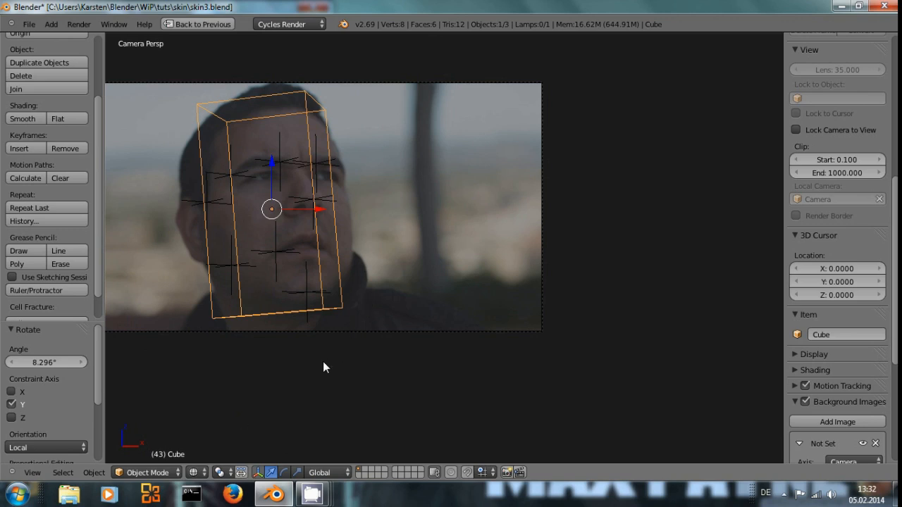
{"action": "middle_click_drag", "start_coordinate": [375, 264], "coordinate": [463, 291], "text": "shift"}
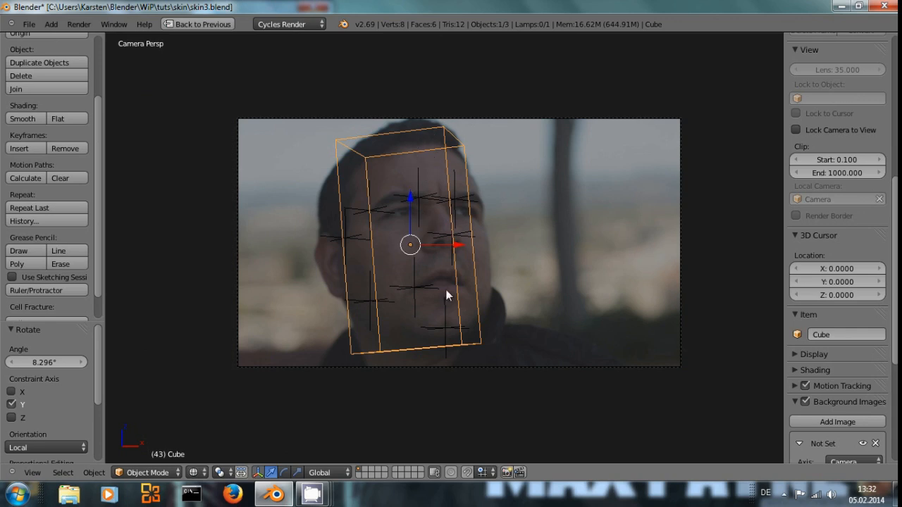
{"action": "key", "text": "r"}
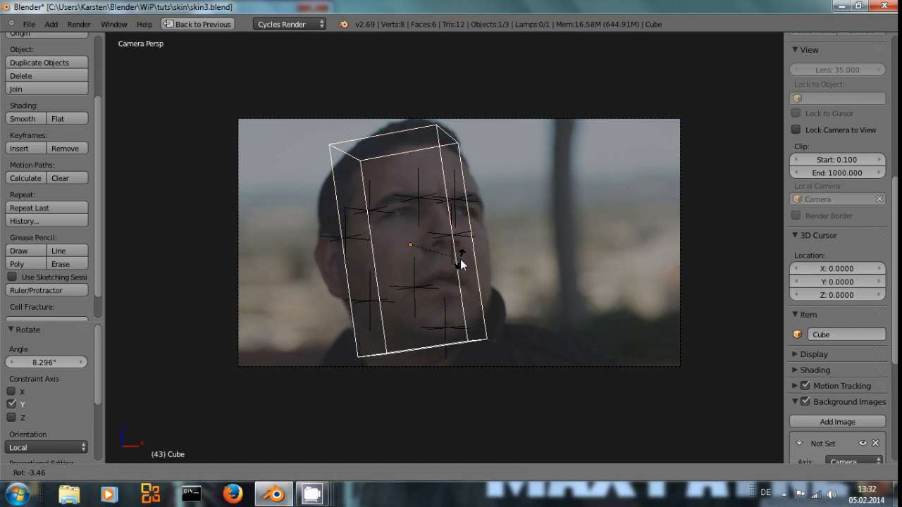
{"action": "left_click", "coordinate": [459, 265]}
- Play the animation and step through the clip to frame 61 to examine how the cube follows the head
{"action": "key", "text": "alt+a"}
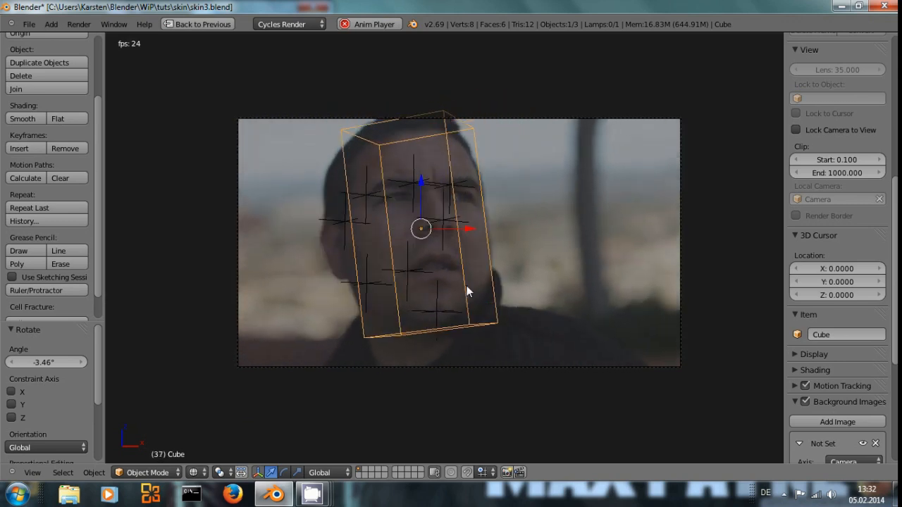
{"action": "key", "text": "alt+a"}
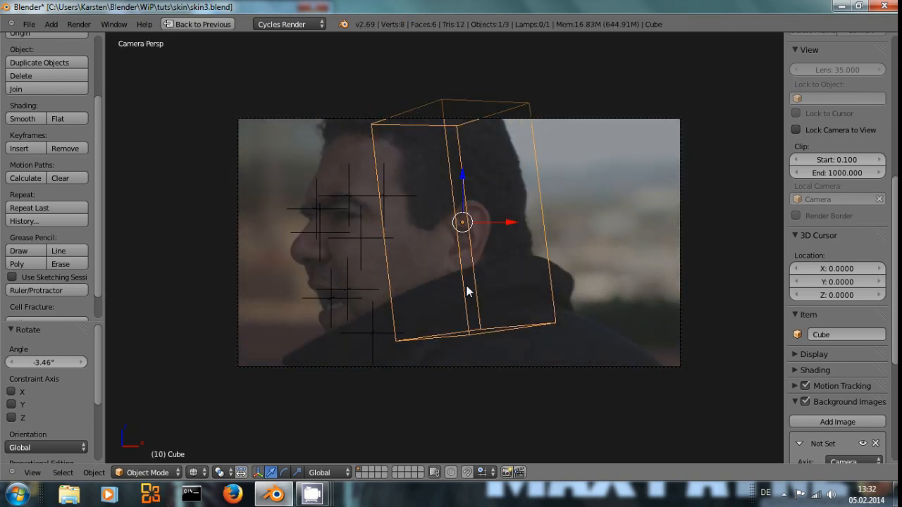
{"action": "key", "text": "shift+Left"}
{"action": "key", "text": "Right"}
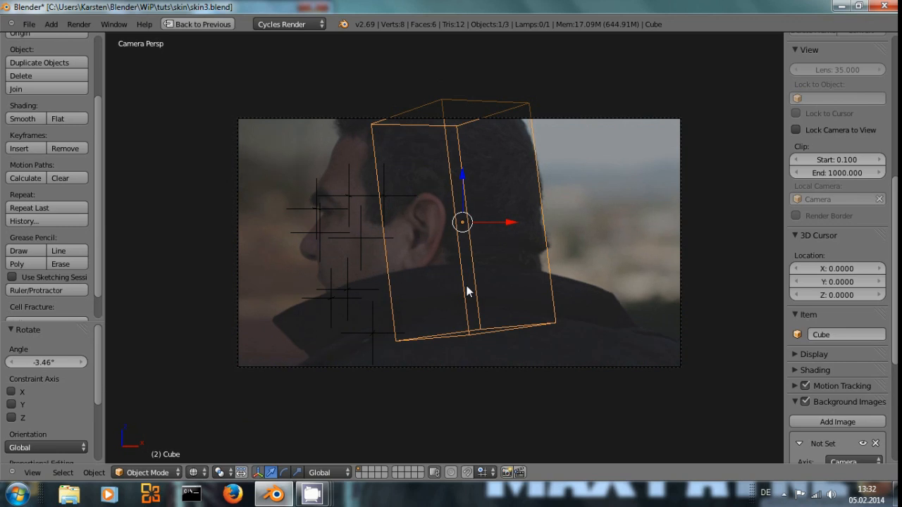
{"action": "key", "text": "Right"}
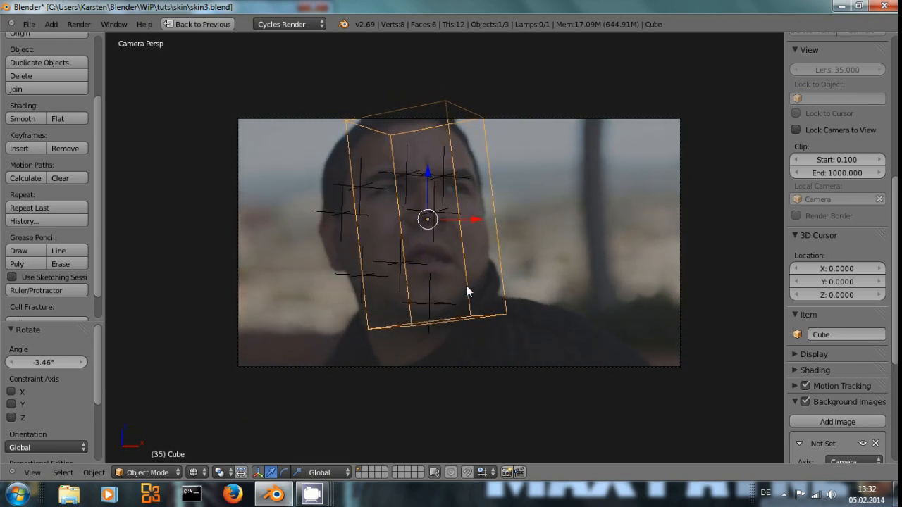
{"action": "key", "text": "Right"}
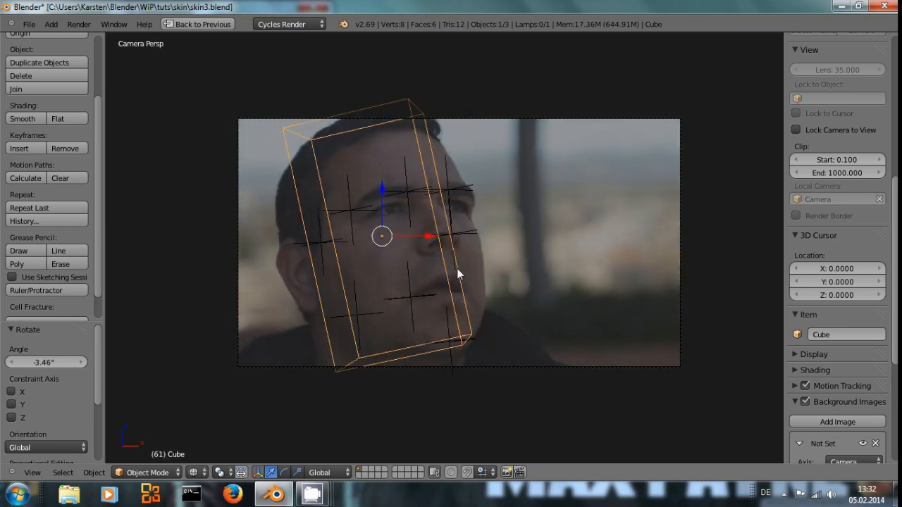
- Realign the cube at frame 61 by rotating it about 6.3° in the view, -58.8° around global Z and -1.9° in the view
{"action": "key", "text": "r"}
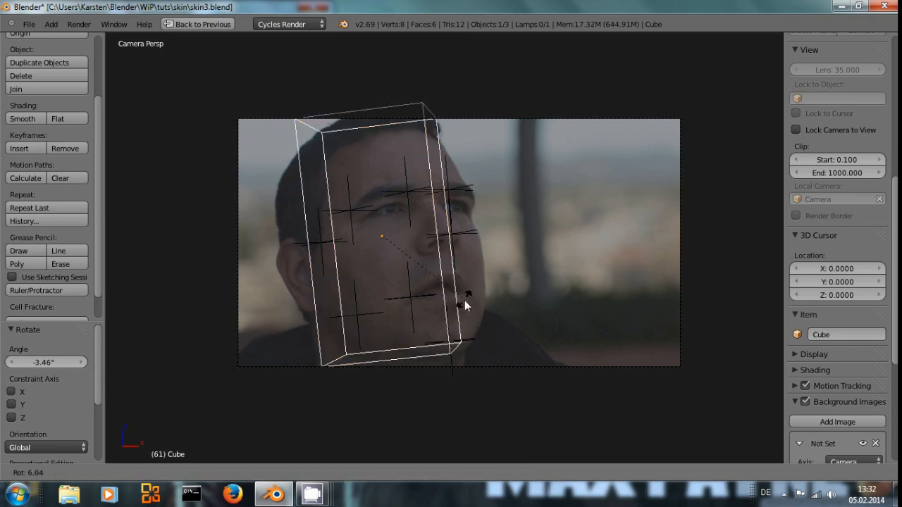
{"action": "left_click", "coordinate": [464, 300]}
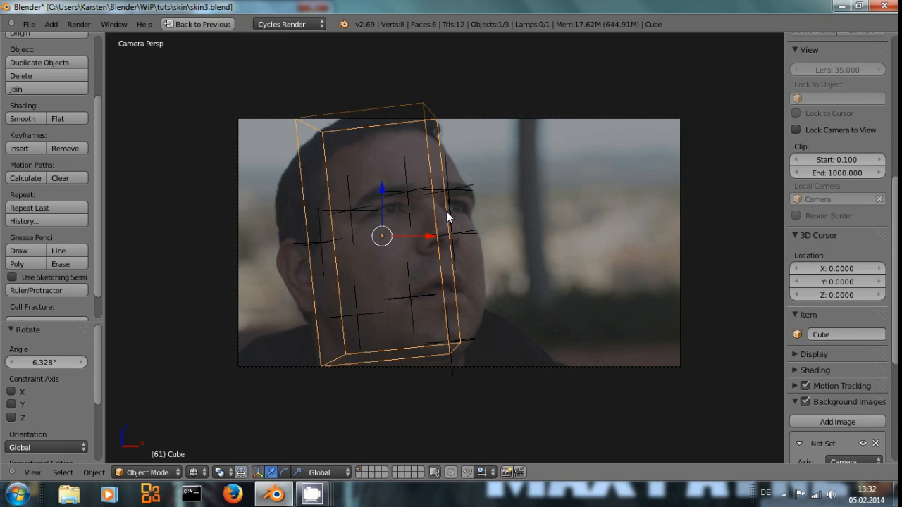
{"action": "key", "text": "r"}
{"action": "key", "text": "z"}
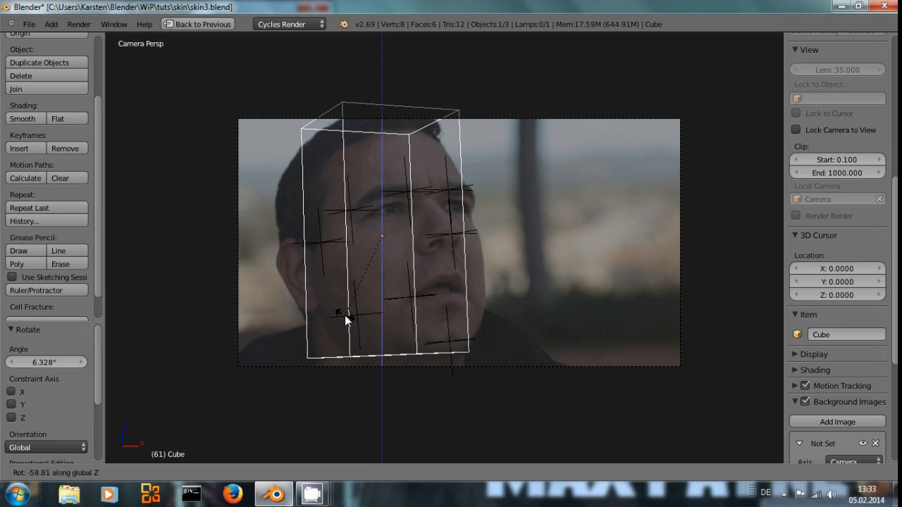
{"action": "left_click", "coordinate": [345, 315]}
{"action": "key", "text": "r"}
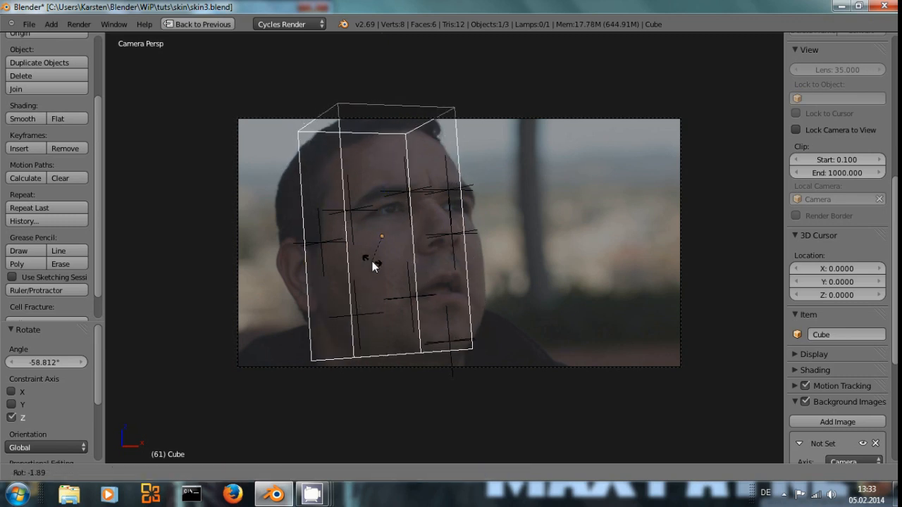
{"action": "left_click", "coordinate": [372, 262]}
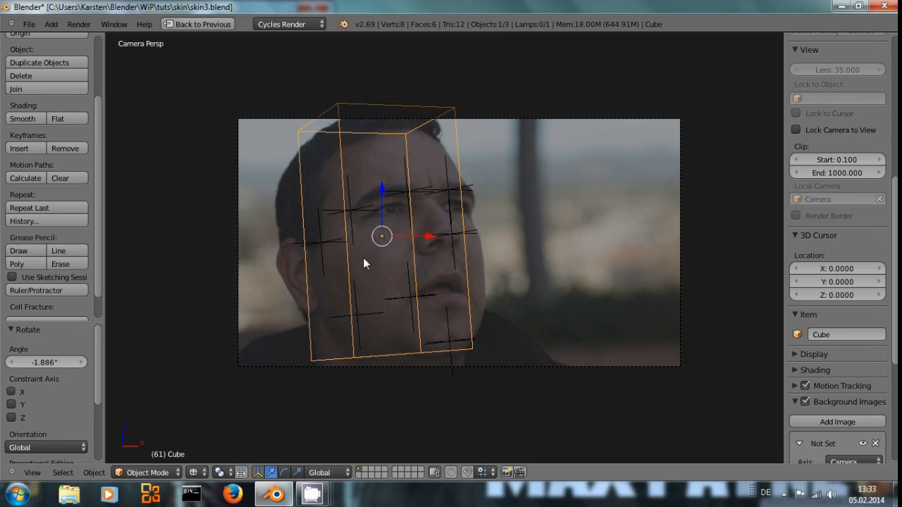
- Snap the 3D cursor to the cube's vertical edge beside the man's eye, and return to Object Mode
{"action": "key", "text": "Tab"}
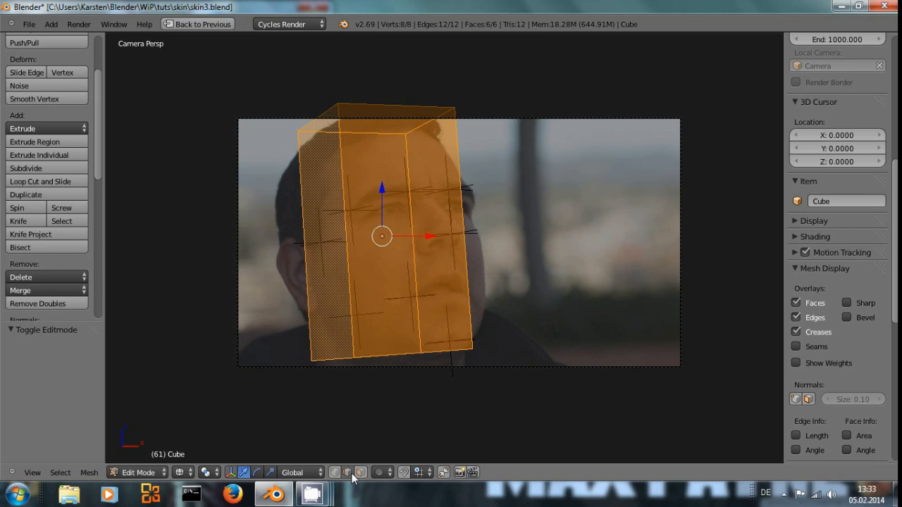
{"action": "right_click", "coordinate": [348, 232]}
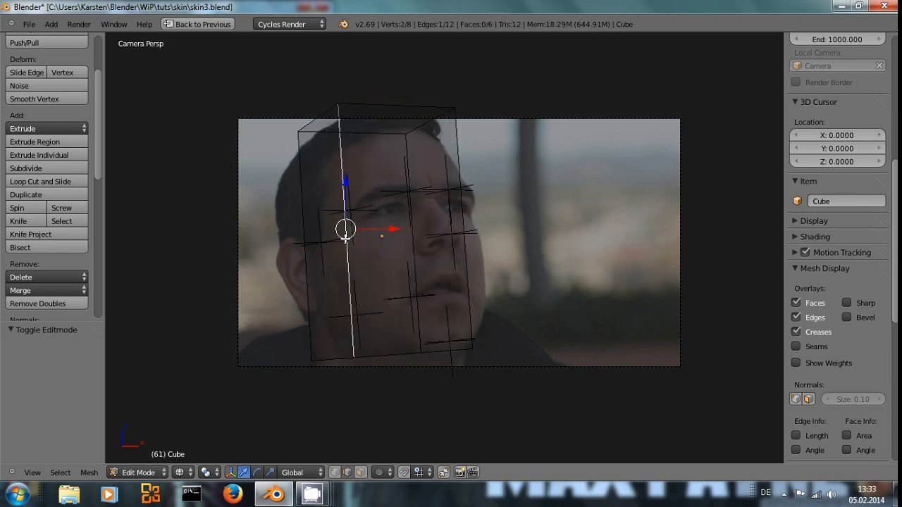
{"action": "key", "text": "shift+s"}
{"action": "left_click", "coordinate": [389, 306]}
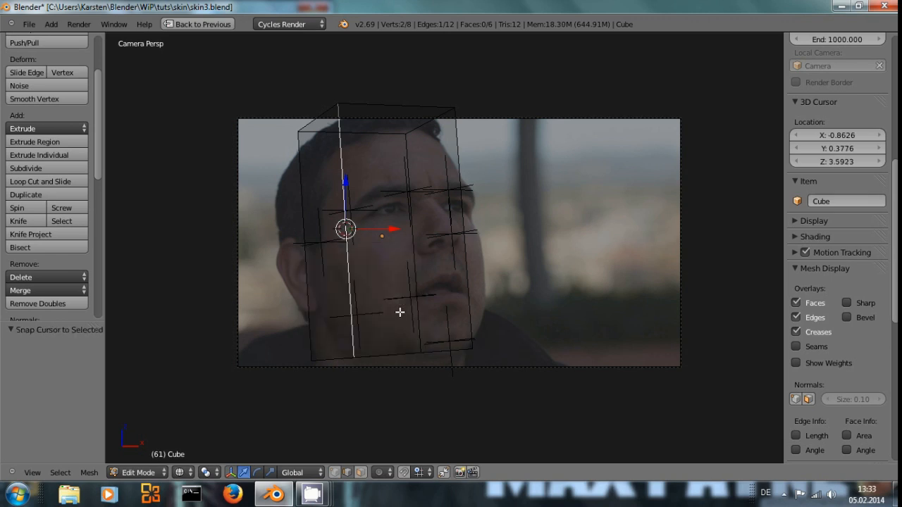
{"action": "key", "text": "Tab"}
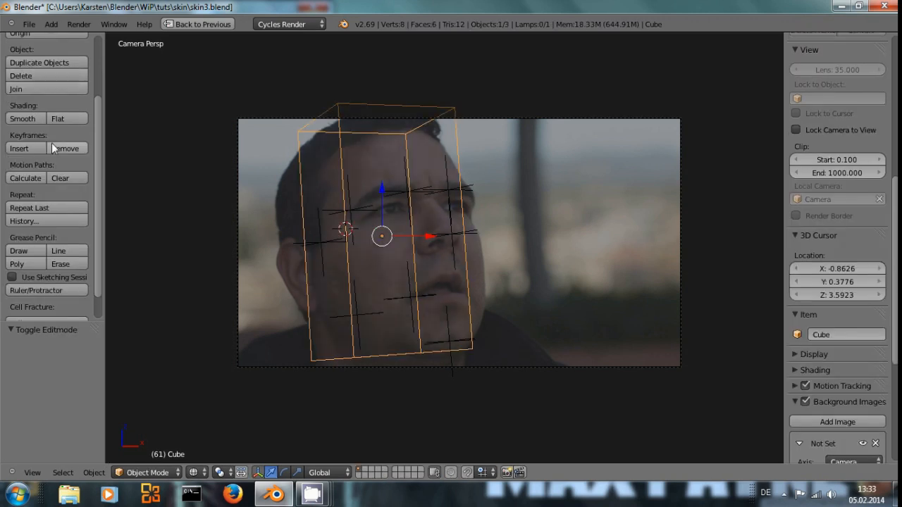
- Set the cube's origin to the 3D cursor
{"action": "scroll", "coordinate": [51, 143], "scroll_direction": "up", "scroll_amount": 5}
{"action": "left_click", "coordinate": [31, 117]}
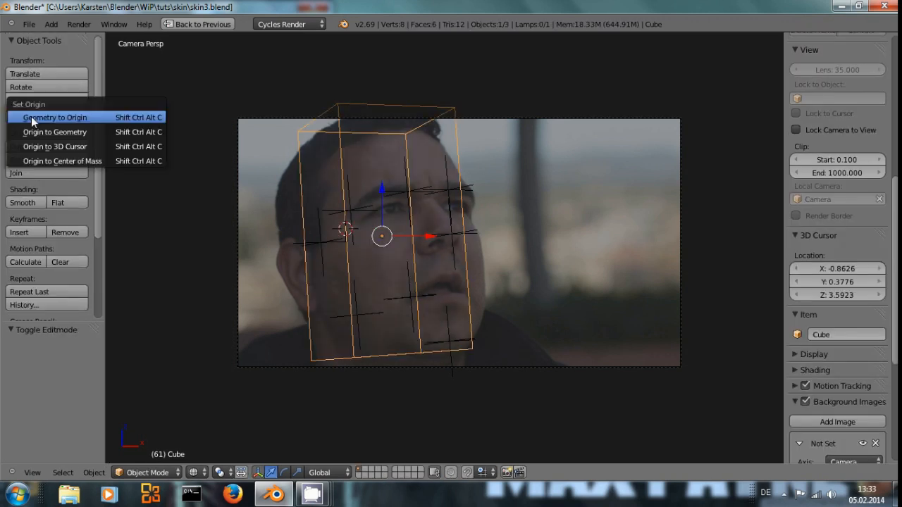
{"action": "left_click", "coordinate": [62, 145]}
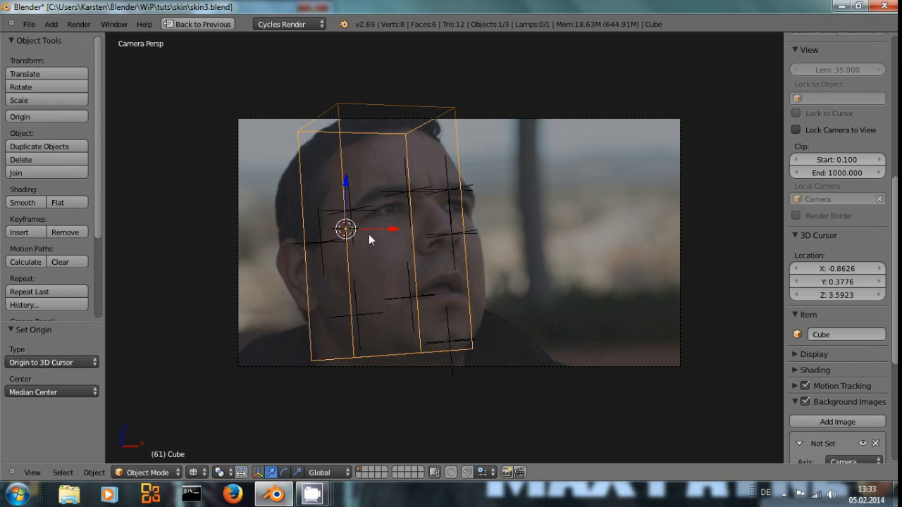
- Rotate the cube about 56.6° around its local Y axis, and move it back over the face by about 0.68 in X
{"action": "key", "text": "r"}
{"action": "key", "text": "y"}
{"action": "key", "text": "y"}
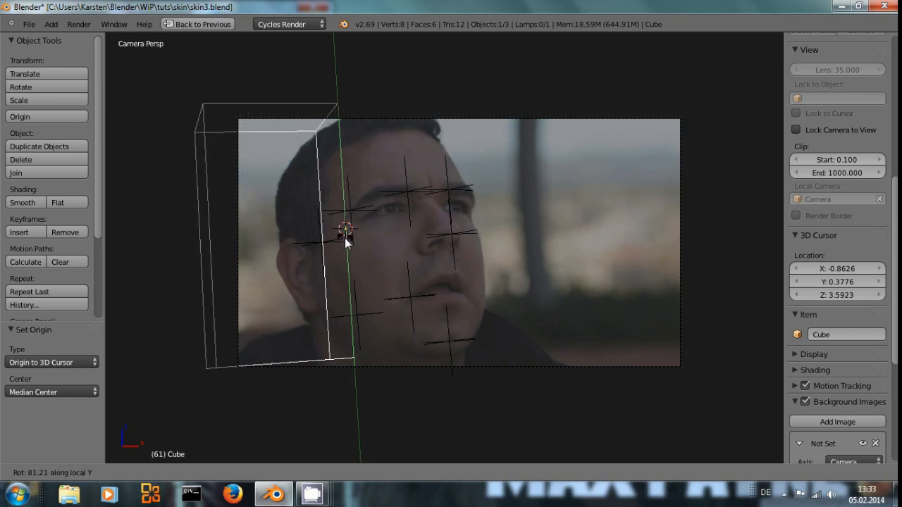
{"action": "left_click", "coordinate": [349, 239]}
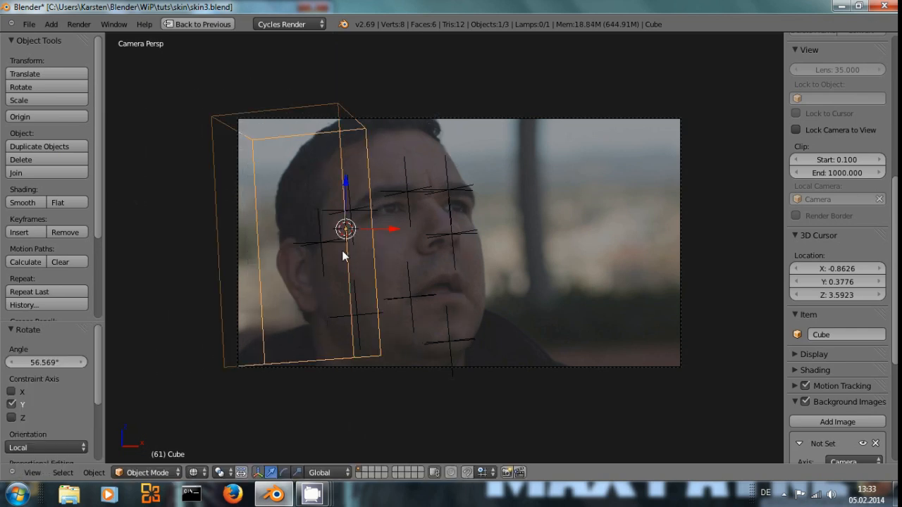
{"action": "key", "text": "g"}
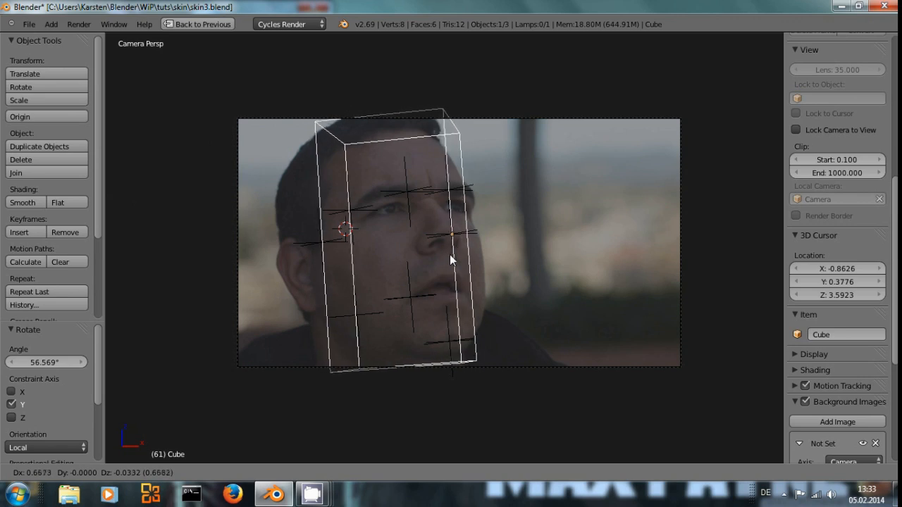
{"action": "left_click", "coordinate": [450, 251]}
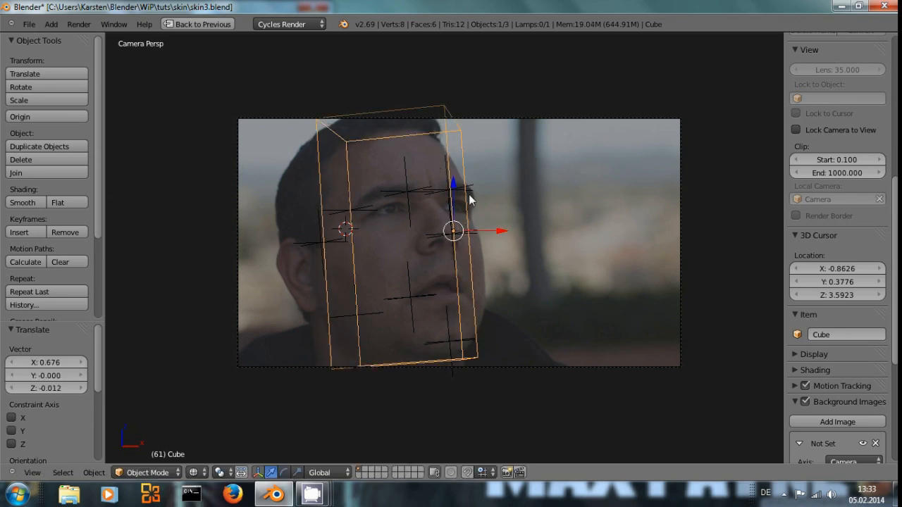
- Tilt the cube in the camera view by about -7.9°, and correct it by about 4.1° to match the head's lean
{"action": "key", "text": "r"}
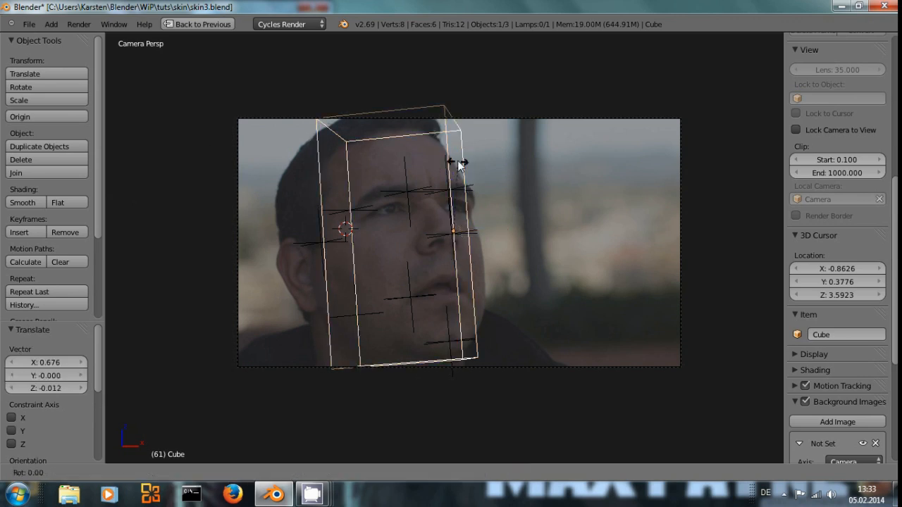
{"action": "left_click", "coordinate": [448, 159]}
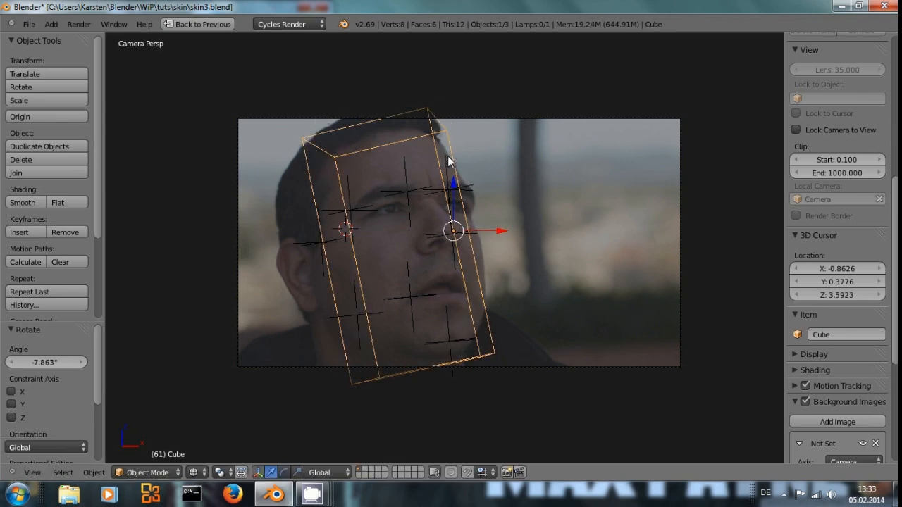
{"action": "key", "text": "r"}
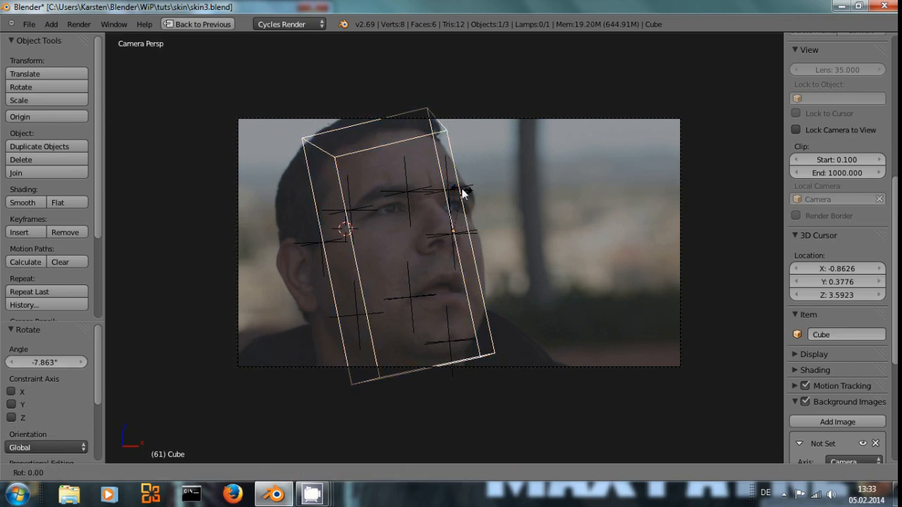
{"action": "left_click", "coordinate": [465, 196]}
- Rotate the cube about -4.65° around its local Y axis to line it up with the face
{"action": "key", "text": "r"}
{"action": "key", "text": "y"}
{"action": "key", "text": "y"}
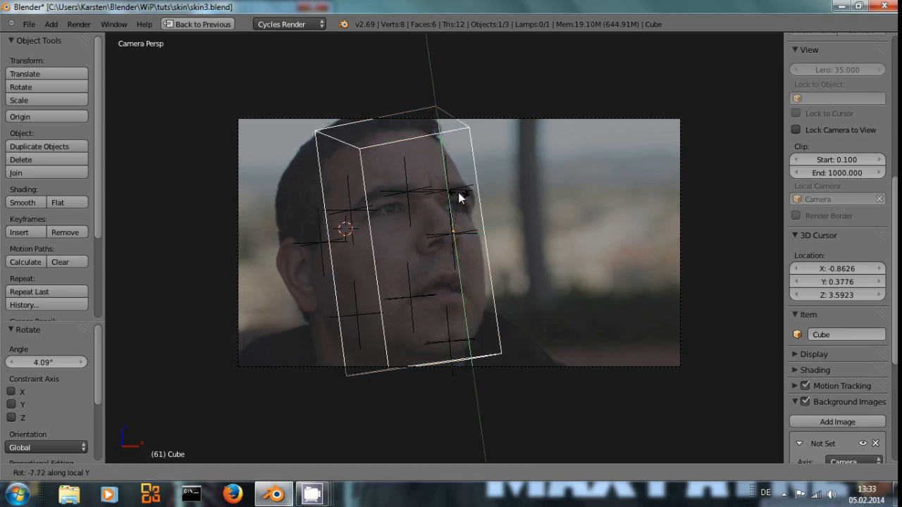
{"action": "left_click", "coordinate": [462, 199]}
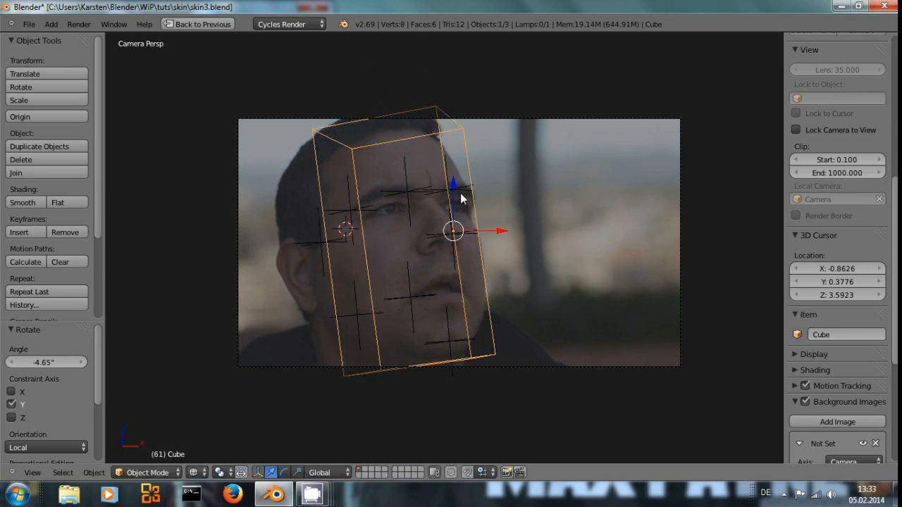
- Step through the frames back to about frame 10 and forward to frame 51, comparing the cube with the head's motion
{"action": "key", "text": "Left"}
{"action": "key", "text": "Left"}
{"action": "key", "text": "Left"}
{"action": "key", "text": "Left"}
{"action": "key", "text": "Left"}
{"action": "key", "text": "Left"}
{"action": "key", "text": "Left"}
{"action": "key", "text": "Left"}
{"action": "key", "text": "Left"}
{"action": "key", "text": "Left"}
{"action": "key", "text": "Left"}
{"action": "key", "text": "Left"}
{"action": "key", "text": "Left"}
{"action": "key", "text": "Left"}
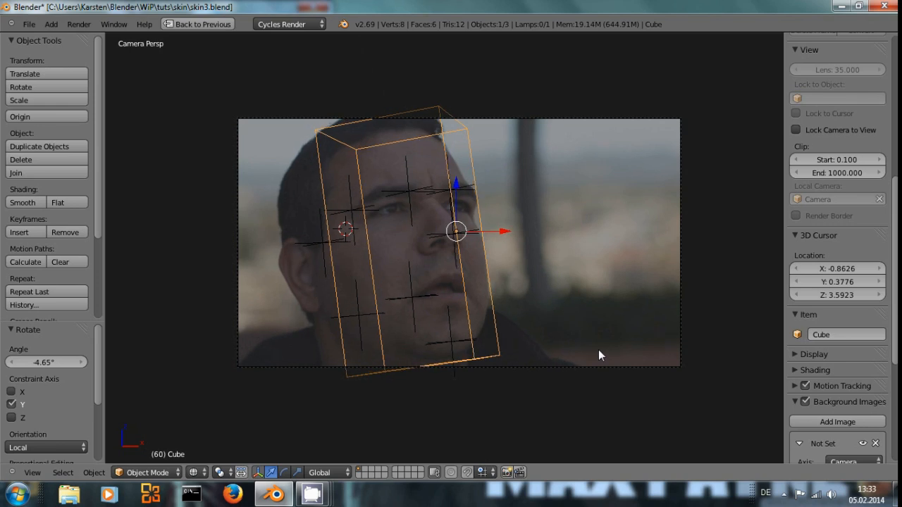
{"action": "key", "text": "Left"}
{"action": "key", "text": "Left"}
{"action": "key", "text": "Left"}
{"action": "key", "text": "Left"}
{"action": "key", "text": "Left"}
{"action": "key", "text": "Left"}
{"action": "key", "text": "Left"}
{"action": "key", "text": "Left"}
{"action": "key", "text": "Left"}
{"action": "key", "text": "Left"}
{"action": "key", "text": "Left"}
{"action": "key", "text": "Left"}
{"action": "key", "text": "Left"}
{"action": "key", "text": "Left"}
{"action": "key", "text": "Left"}
{"action": "key", "text": "Left"}
{"action": "key", "text": "Left"}
{"action": "key", "text": "Left"}
{"action": "key", "text": "Left"}
{"action": "key", "text": "Left"}
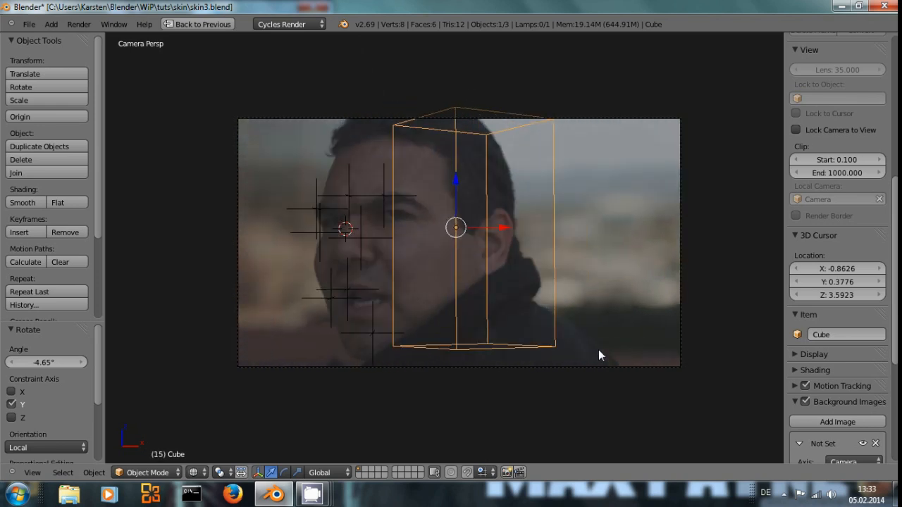
{"action": "key", "text": "Left"}
{"action": "key", "text": "Left"}
{"action": "key", "text": "Left"}
{"action": "key", "text": "Left"}
{"action": "key", "text": "Left"}
{"action": "key", "text": "Left"}
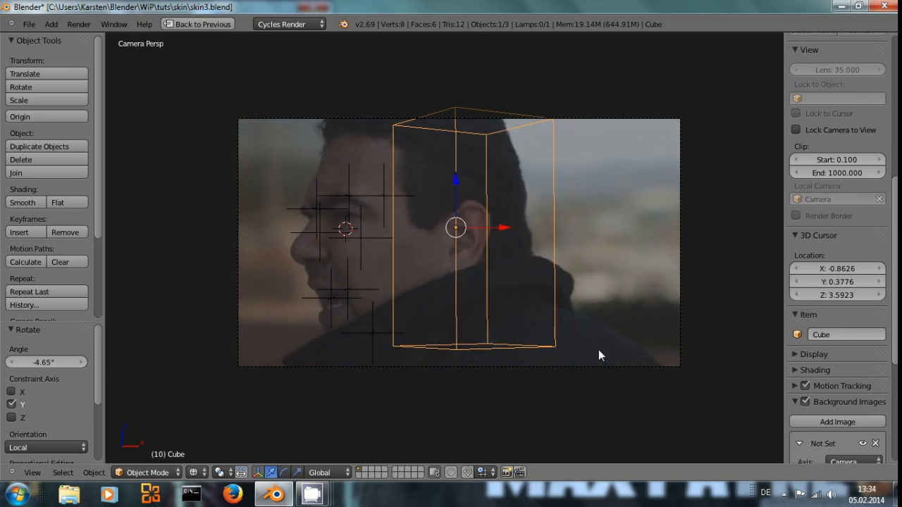
{"action": "key", "text": "Right"}
{"action": "key", "text": "Right"}
{"action": "key", "text": "Right"}
{"action": "key", "text": "Right"}
{"action": "key", "text": "Right"}
{"action": "key", "text": "Right"}
{"action": "key", "text": "Right"}
{"action": "key", "text": "Right"}
{"action": "key", "text": "Right"}
{"action": "key", "text": "Right"}
{"action": "key", "text": "Right"}
{"action": "key", "text": "Right"}
{"action": "key", "text": "Right"}
{"action": "key", "text": "Right"}
{"action": "key", "text": "Right"}
{"action": "key", "text": "Right"}
{"action": "key", "text": "Right"}
{"action": "key", "text": "Right"}
{"action": "key", "text": "Right"}
{"action": "key", "text": "Right"}
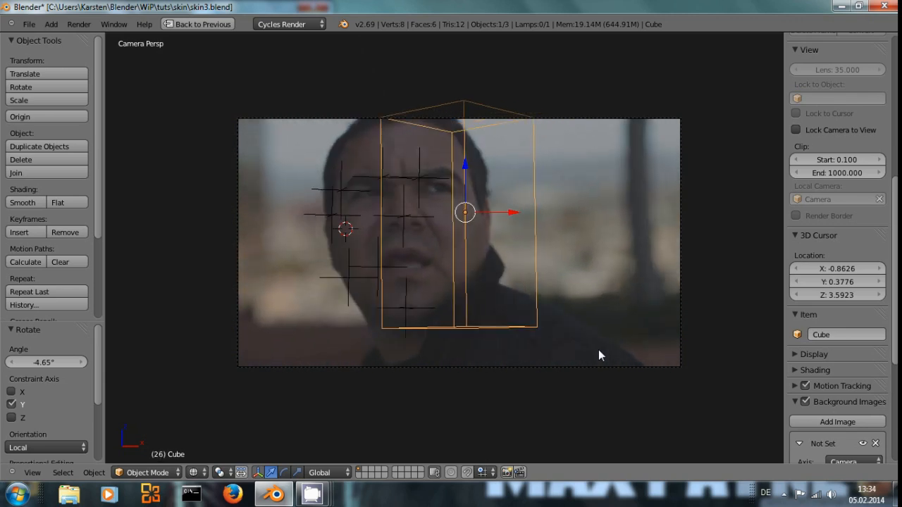
{"action": "key", "text": "Right"}
{"action": "key", "text": "Right"}
{"action": "key", "text": "Right"}
{"action": "key", "text": "Right"}
{"action": "key", "text": "Right"}
{"action": "key", "text": "Right"}
{"action": "key", "text": "Right"}
{"action": "key", "text": "Right"}
{"action": "key", "text": "Right"}
{"action": "key", "text": "Right"}
{"action": "key", "text": "Right"}
{"action": "key", "text": "Right"}
{"action": "key", "text": "Right"}
{"action": "key", "text": "Right"}
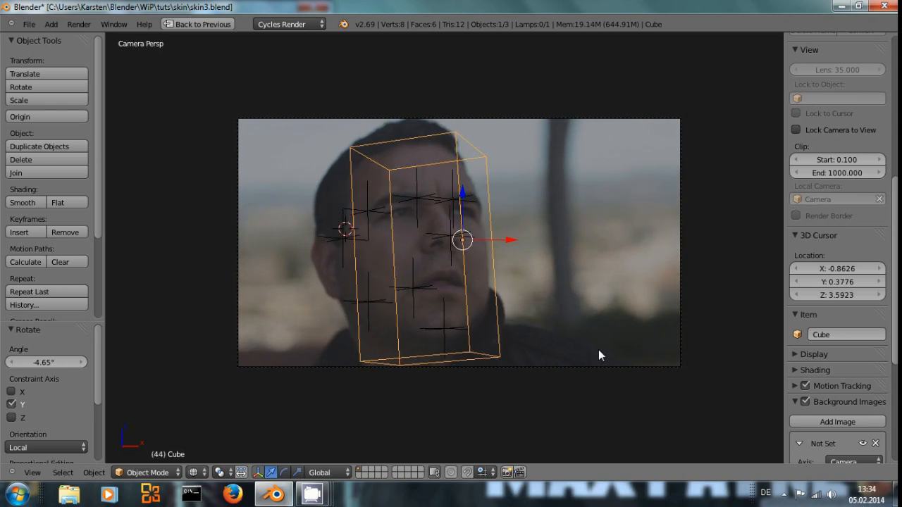
{"action": "key", "text": "Right"}
{"action": "key", "text": "Right"}
{"action": "key", "text": "Right"}
{"action": "key", "text": "Right"}
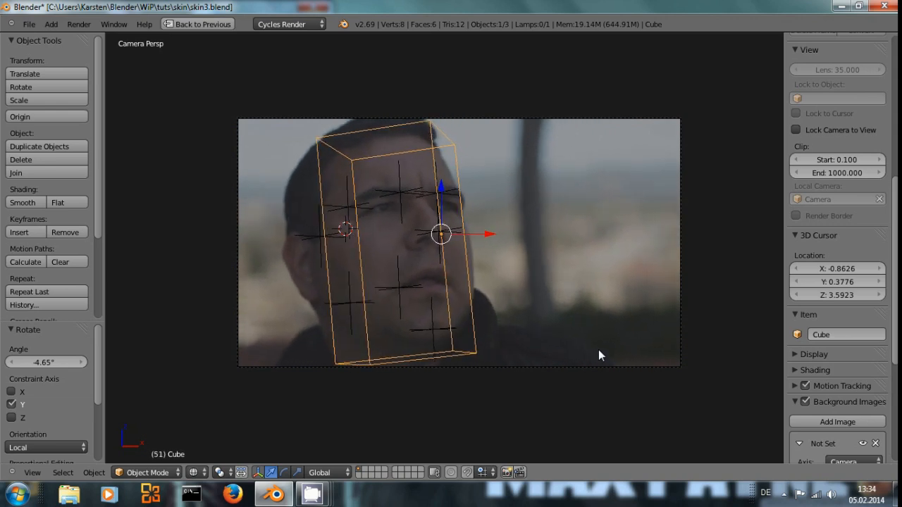
- Select the tracking marker on the man's nose in the clip and set it as the tracked object's origin
{"action": "key", "text": "KP_7"}
{"action": "middle_click_drag", "start_coordinate": [464, 180], "coordinate": [463, 306], "text": "shift"}
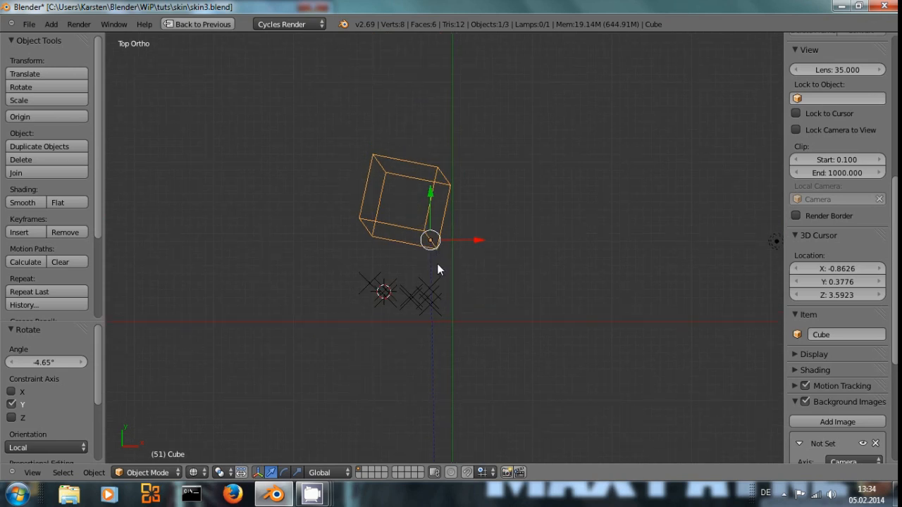
{"action": "key", "text": "ctrl+Up"}
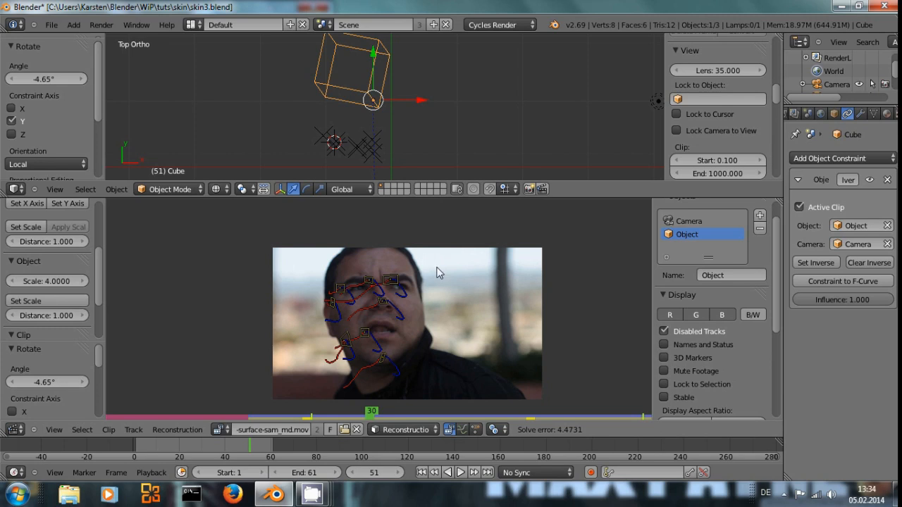
{"action": "scroll", "coordinate": [409, 312], "scroll_direction": "up", "scroll_amount": 1}
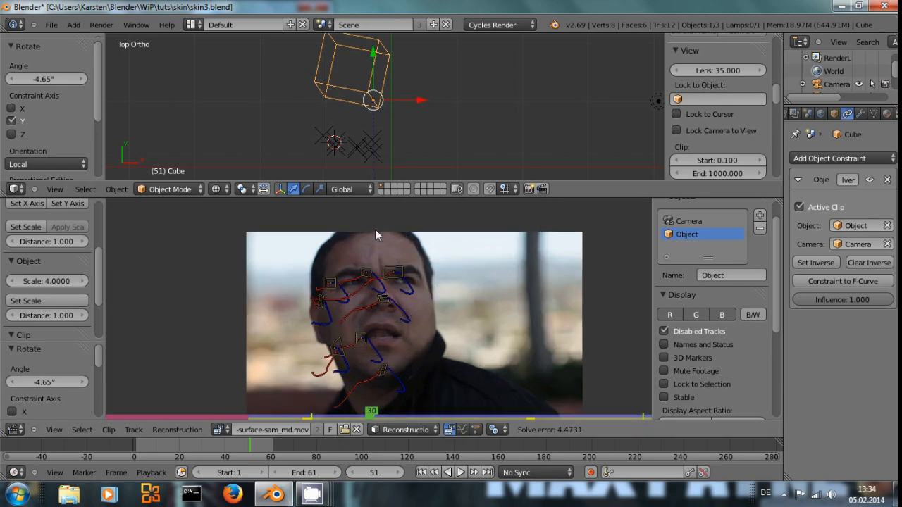
{"action": "right_click", "coordinate": [382, 300]}
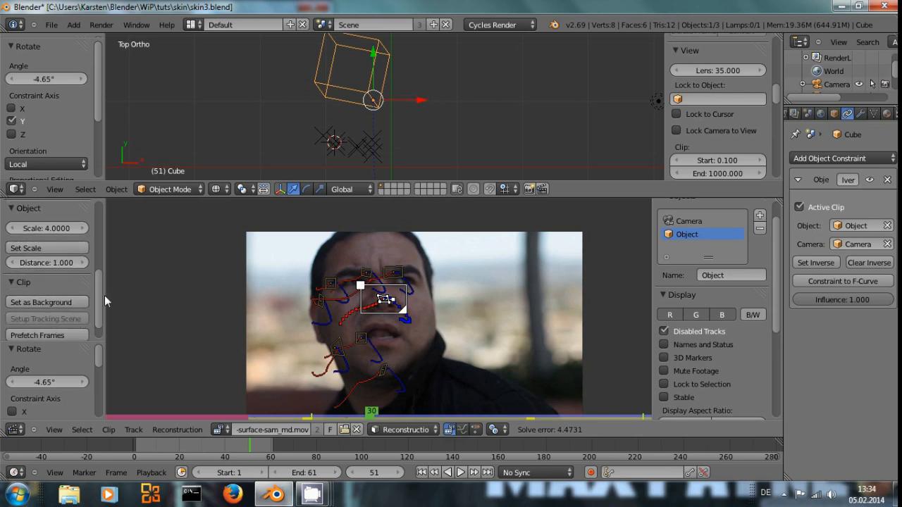
{"action": "scroll", "coordinate": [76, 264], "scroll_direction": "down", "scroll_amount": 1}
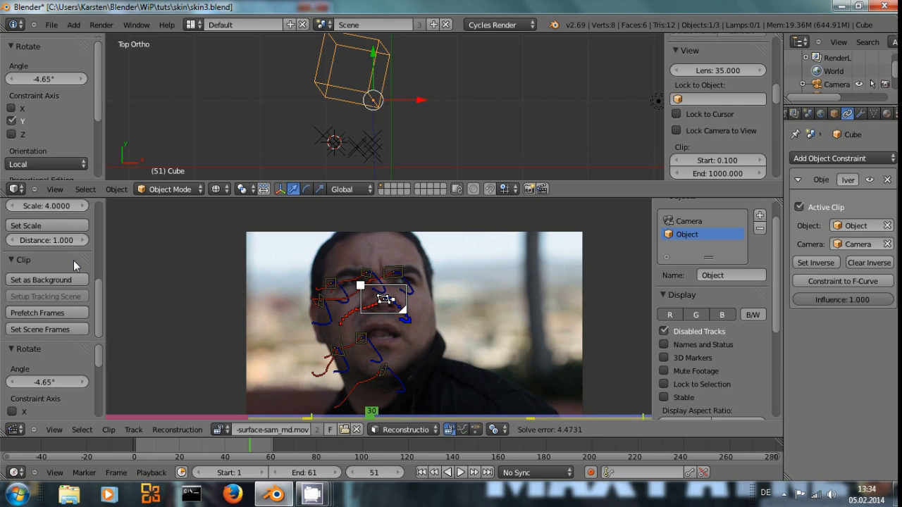
{"action": "scroll", "coordinate": [73, 260], "scroll_direction": "up", "scroll_amount": 3}
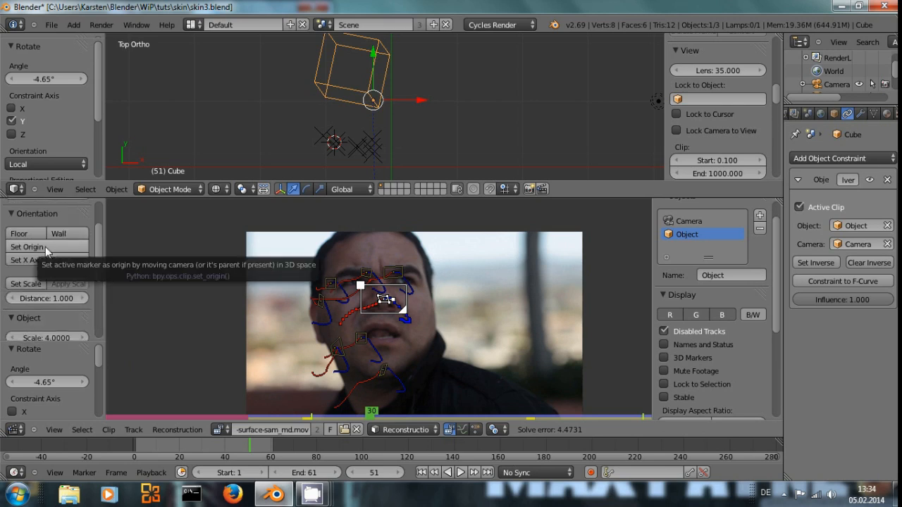
{"action": "left_click", "coordinate": [46, 247]}
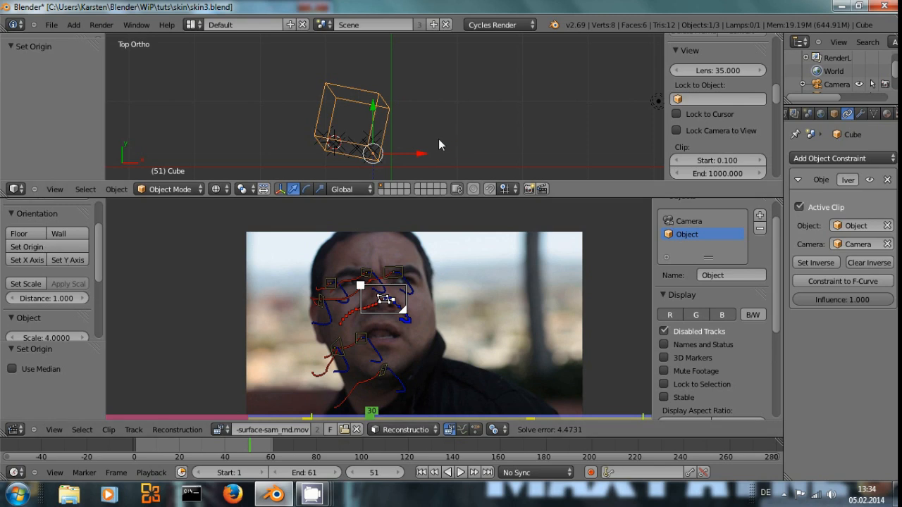
- Step back from frame 51 to frame 6 in the maximized camera view to check how the cube follows the head
{"action": "key", "text": "ctrl+Up"}
{"action": "key", "text": "KP_0"}
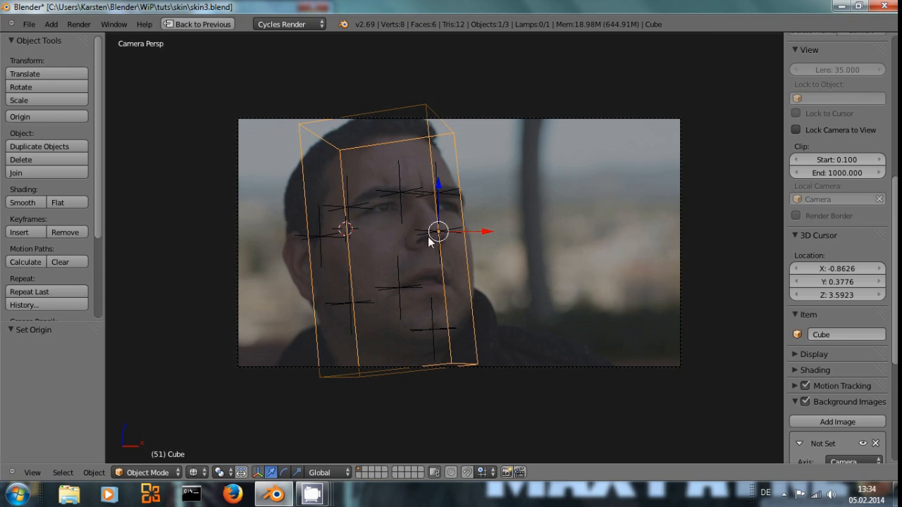
{"action": "key", "text": "Left"}
{"action": "key", "text": "Left"}
{"action": "key", "text": "Left"}
{"action": "key", "text": "Left"}
{"action": "key", "text": "Left"}
{"action": "key", "text": "Left"}
{"action": "key", "text": "Left"}
{"action": "key", "text": "Left"}
{"action": "key", "text": "Left"}
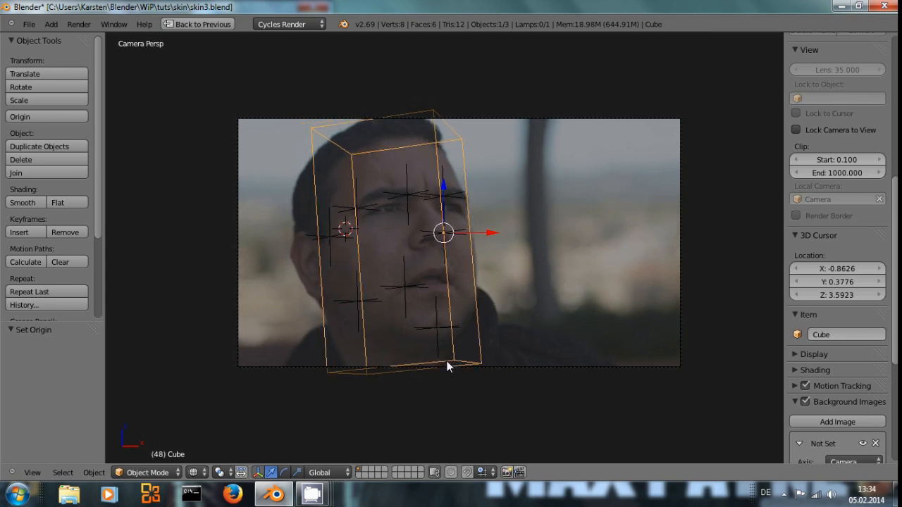
{"action": "key", "text": "Left"}
{"action": "key", "text": "Left"}
{"action": "key", "text": "Left"}
{"action": "key", "text": "Left"}
{"action": "key", "text": "Left"}
{"action": "key", "text": "Left"}
{"action": "key", "text": "Left"}
{"action": "key", "text": "Left"}
{"action": "key", "text": "Left"}
{"action": "key", "text": "Left"}
{"action": "key", "text": "Left"}
{"action": "key", "text": "Left"}
{"action": "key", "text": "Left"}
{"action": "key", "text": "Left"}
{"action": "key", "text": "Left"}
{"action": "key", "text": "Left"}
{"action": "key", "text": "Left"}
{"action": "key", "text": "Left"}
{"action": "key", "text": "Left"}
{"action": "key", "text": "Left"}
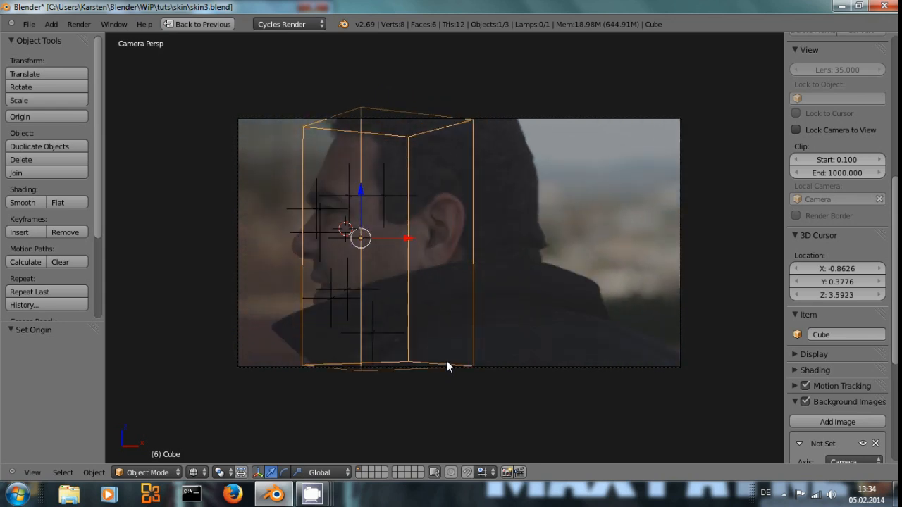
- Play the animation in the camera view and check the cube's movement against the face, stopping at frame 45
{"action": "key", "text": "alt+a"}
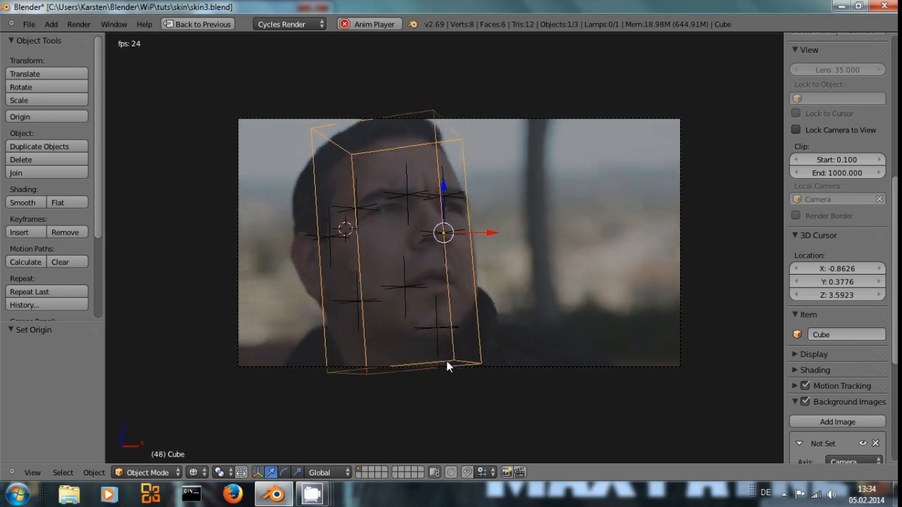
{"action": "key", "text": "alt+a"}
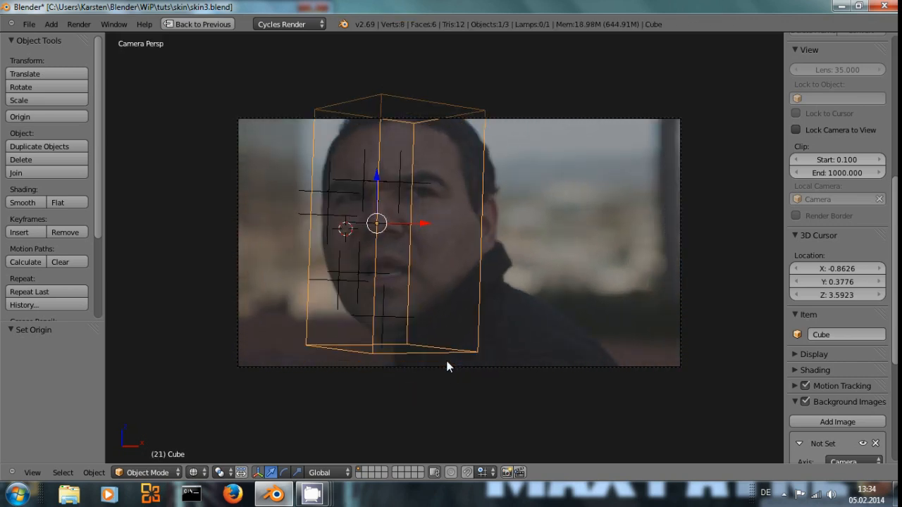
{"action": "key", "text": "alt+a"}
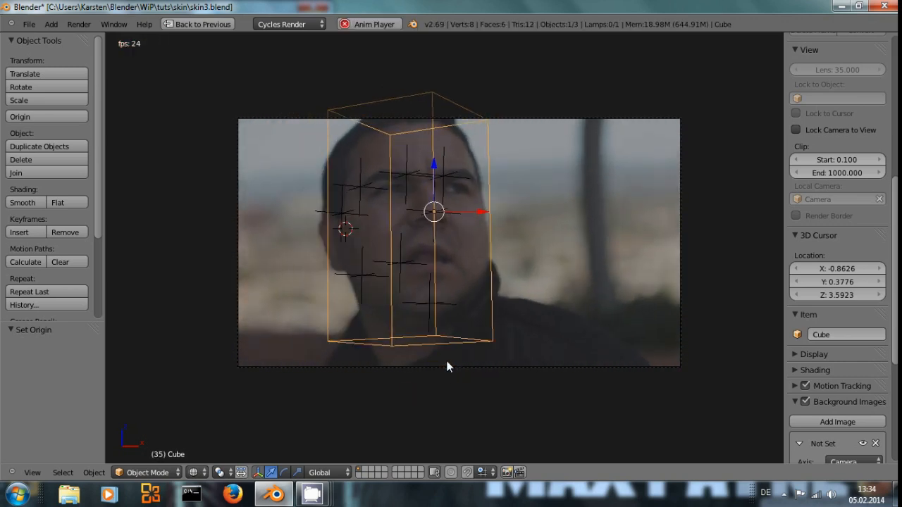
{"action": "key", "text": "alt+a"}
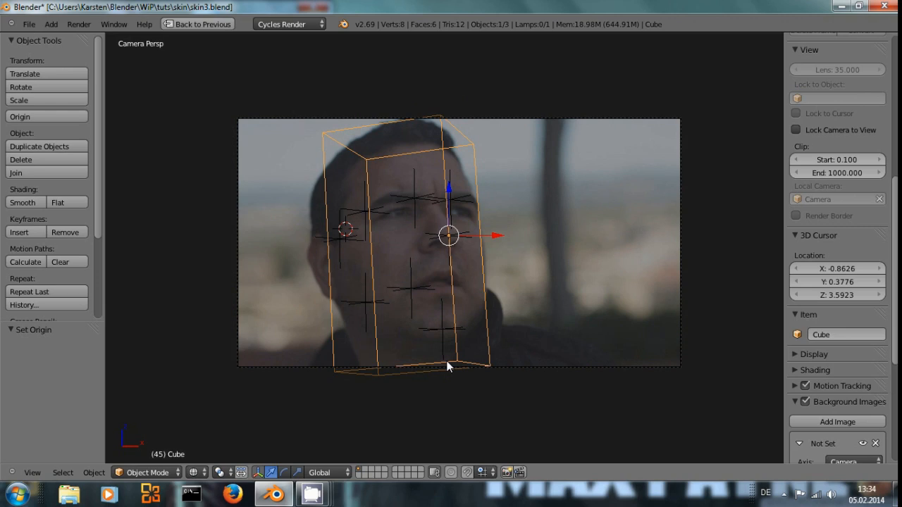
- Restore the full screen layout and snap the 3D cursor to the scene center
{"action": "key", "text": "ctrl+Up"}
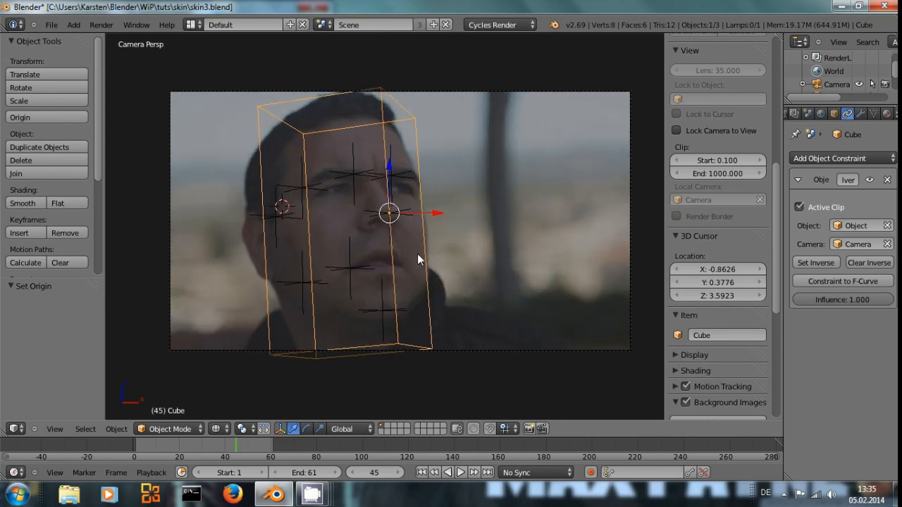
{"action": "key", "text": "shift+a"}
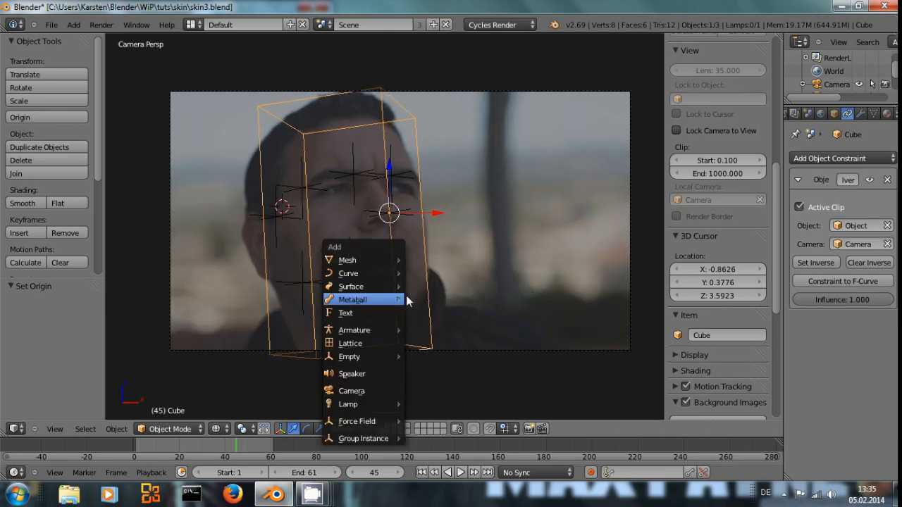
{"action": "key", "text": "shift+s"}
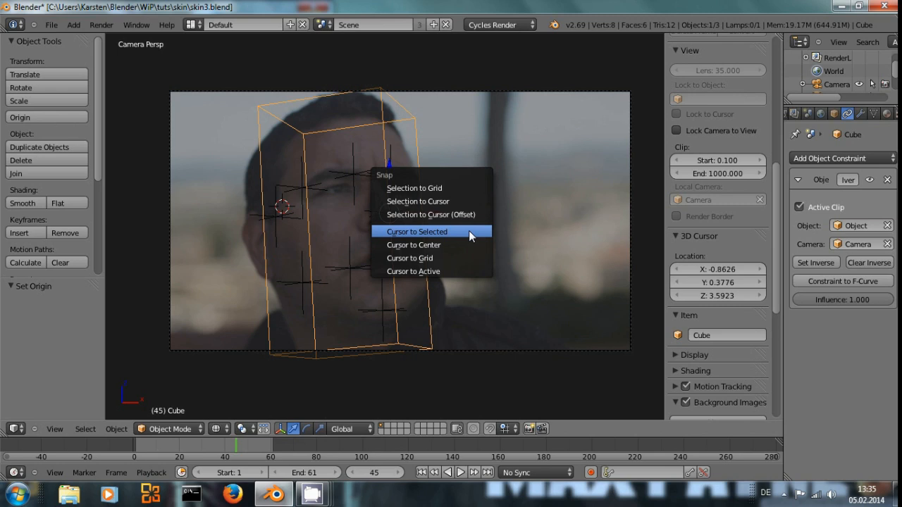
{"action": "left_click", "coordinate": [450, 246]}
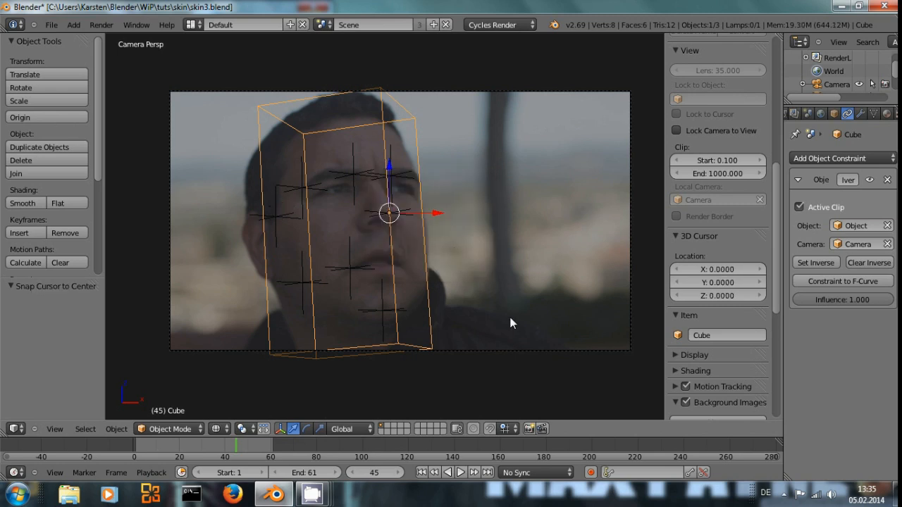
- Add a plane mesh at the scene center
{"action": "scroll", "coordinate": [509, 322], "scroll_direction": "down", "scroll_amount": 2}
{"action": "middle_click_drag", "start_coordinate": [471, 281], "coordinate": [450, 285]}
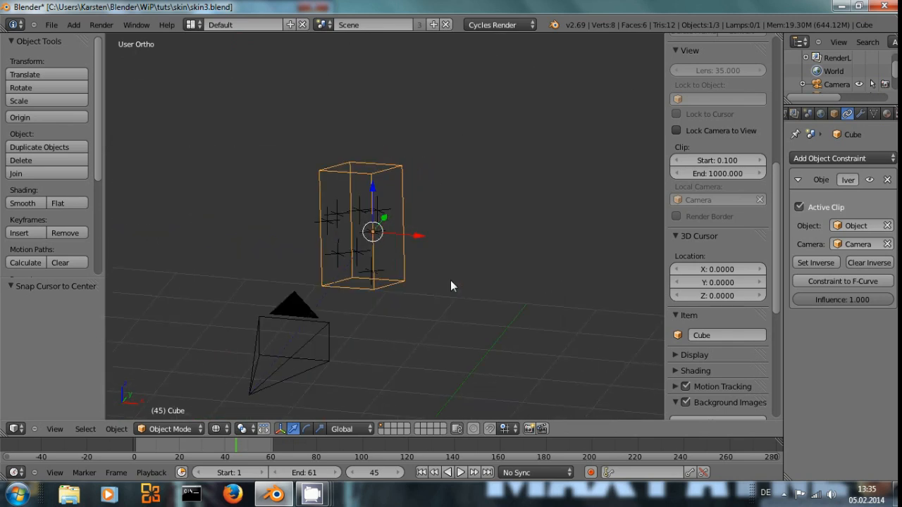
{"action": "middle_click_drag", "start_coordinate": [465, 255], "coordinate": [421, 324]}
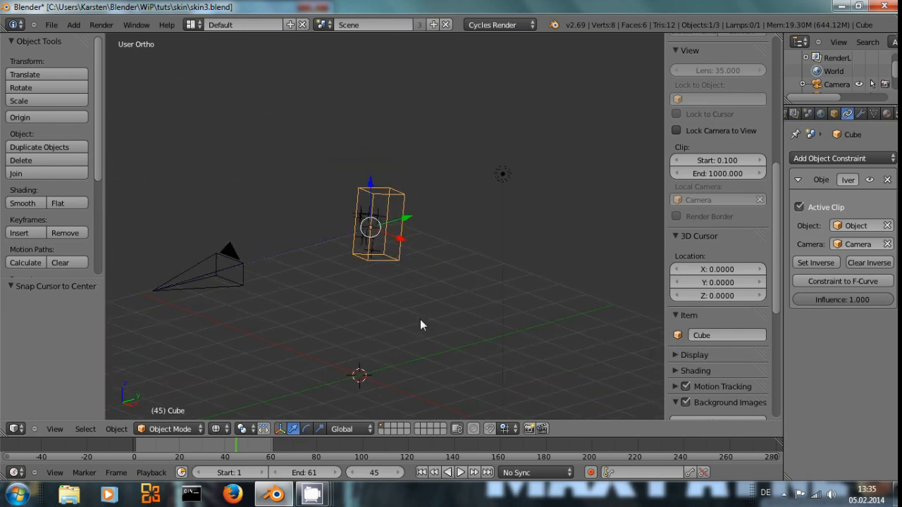
{"action": "key", "text": "shift+a"}
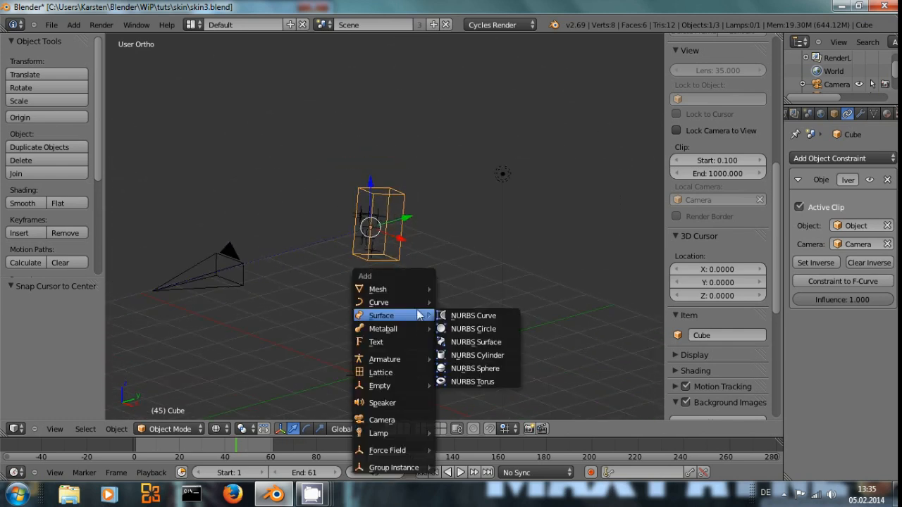
{"action": "mouse_move", "coordinate": [394, 288]}
{"action": "left_click", "coordinate": [461, 291]}
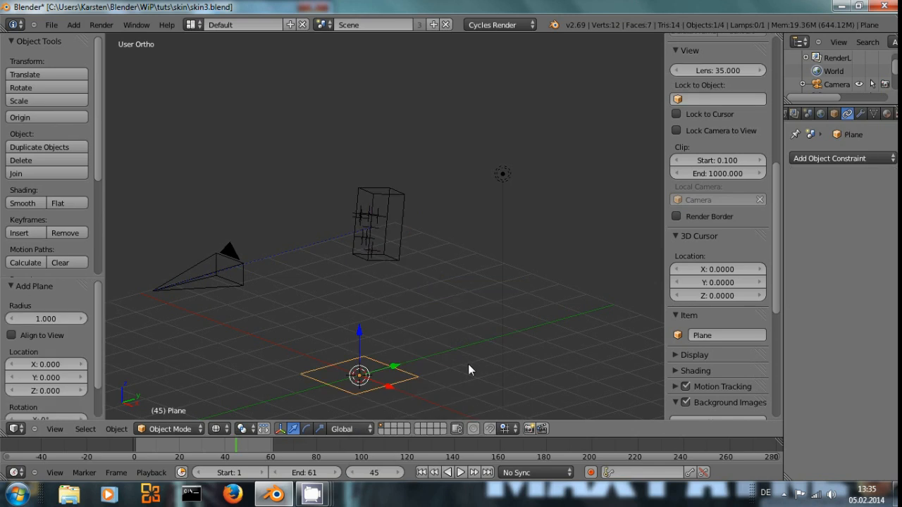
- Rotate the plane 90° around the global X axis and 90° around the global Z axis
{"action": "middle_click_drag", "start_coordinate": [423, 372], "coordinate": [371, 399]}
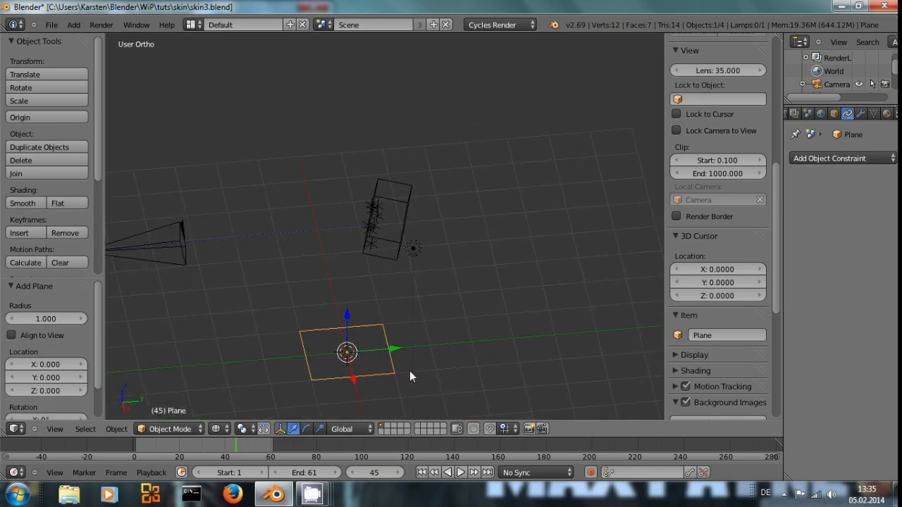
{"action": "key", "text": "KP_7"}
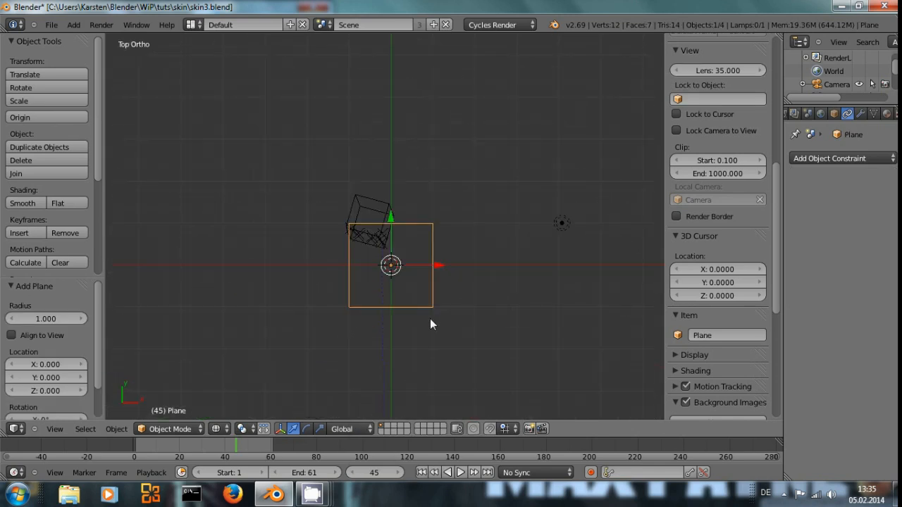
{"action": "key", "text": "r"}
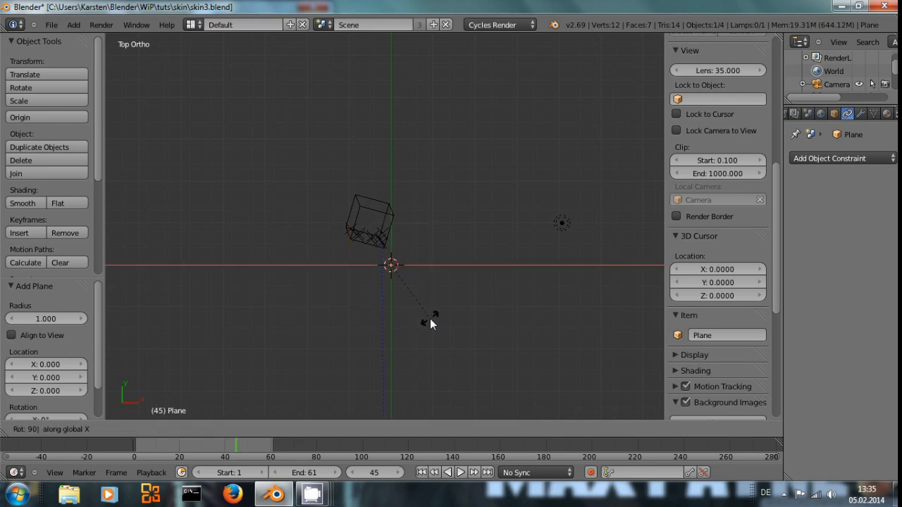
{"action": "key", "text": "Return"}
{"action": "type", "text": "rz90"}
{"action": "key", "text": "Return"}
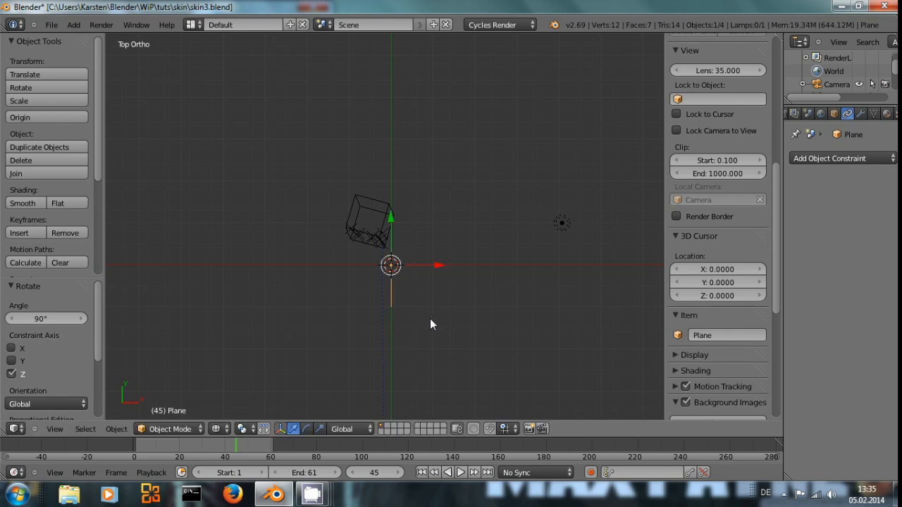
{"action": "scroll", "coordinate": [431, 324], "scroll_direction": "up", "scroll_amount": 2}
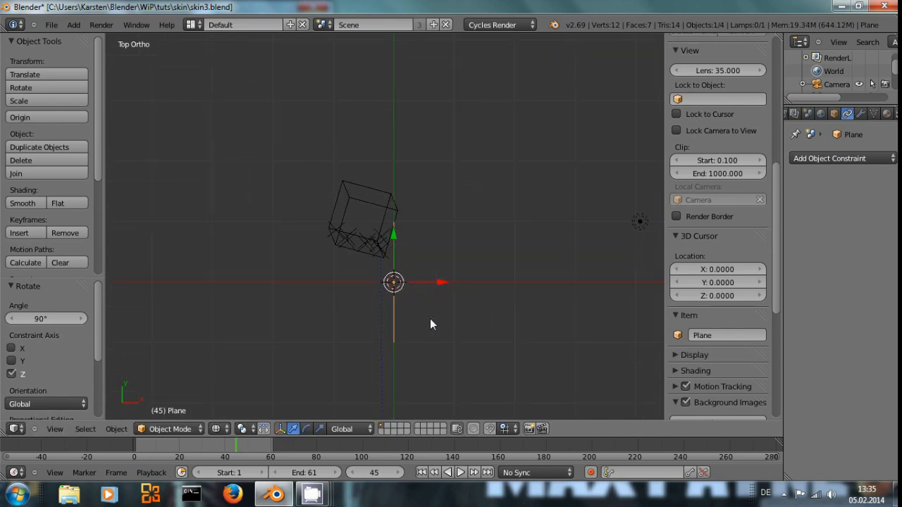
- Raise the plane about 3.67 units along Z, and in front view shift it about -0.89 in X and -0.19 in Z
{"action": "key", "text": "KP_1"}
{"action": "left_click_drag", "start_coordinate": [392, 413], "coordinate": [334, 197]}
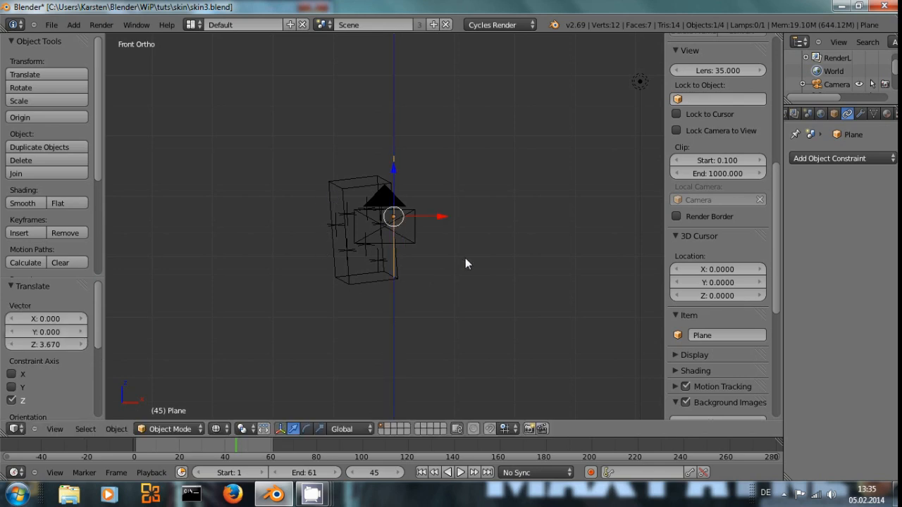
{"action": "key", "text": "g"}
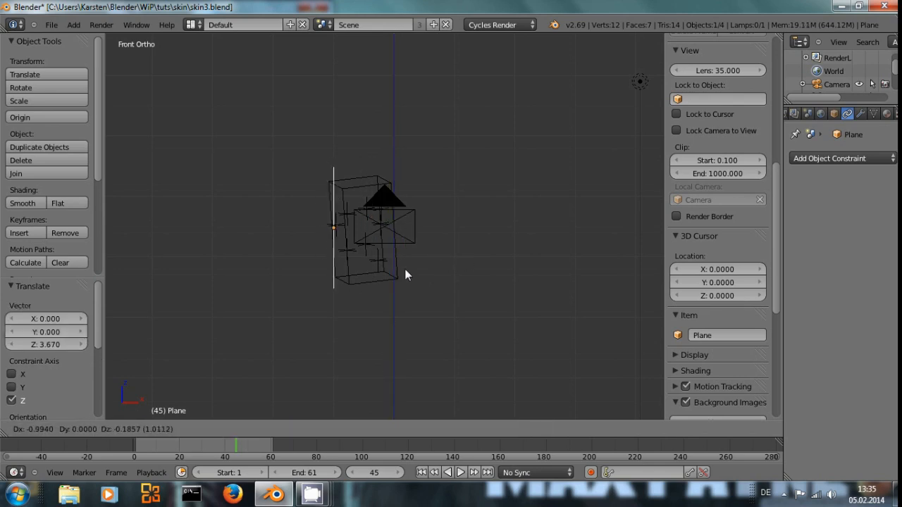
{"action": "left_click", "coordinate": [412, 269]}
- At frame 61 in camera view, rotate the plane about 52.6° around its local Y axis and about -11.9° in the view plane
{"action": "key", "text": "KP_0"}
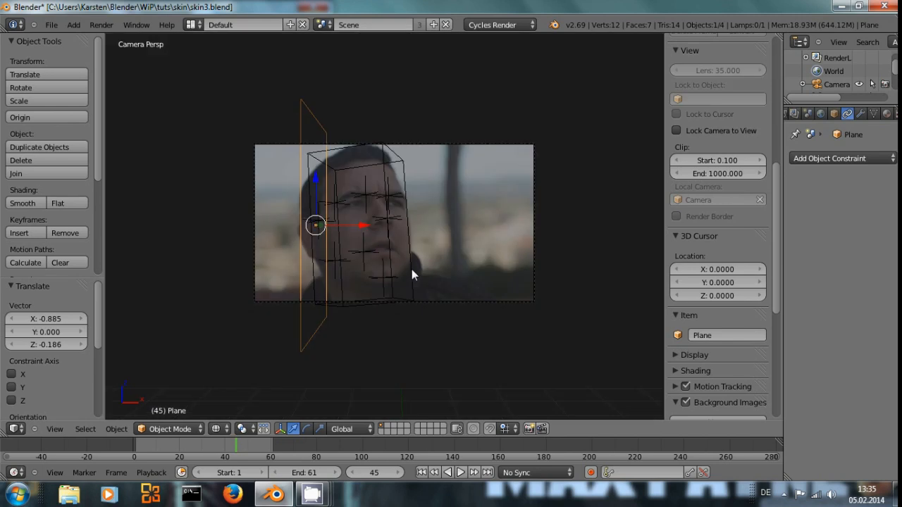
{"action": "key", "text": "shift+Right"}
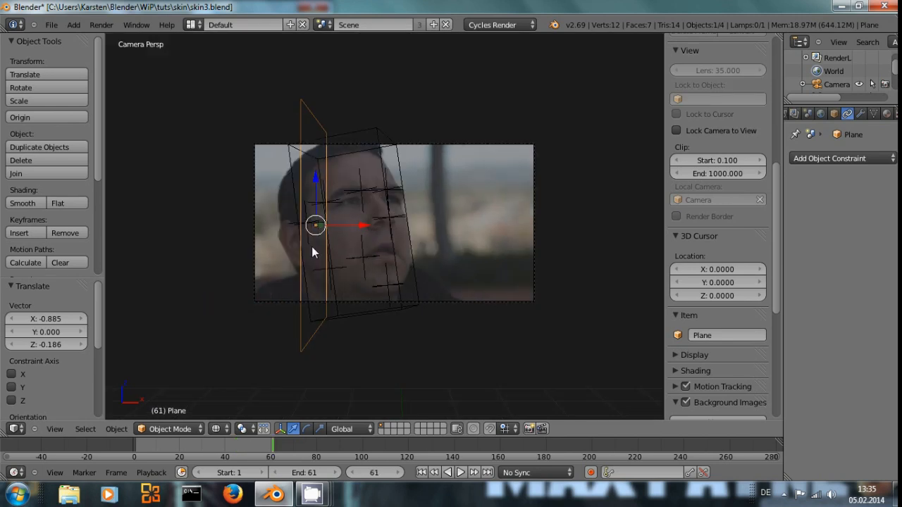
{"action": "key", "text": "r"}
{"action": "key", "text": "y"}
{"action": "key", "text": "y"}
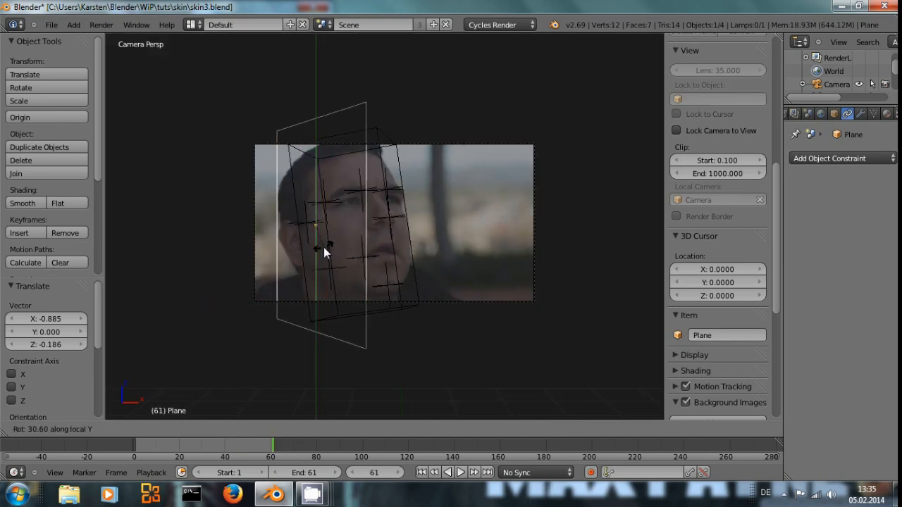
{"action": "left_click", "coordinate": [332, 245]}
{"action": "key", "text": "r"}
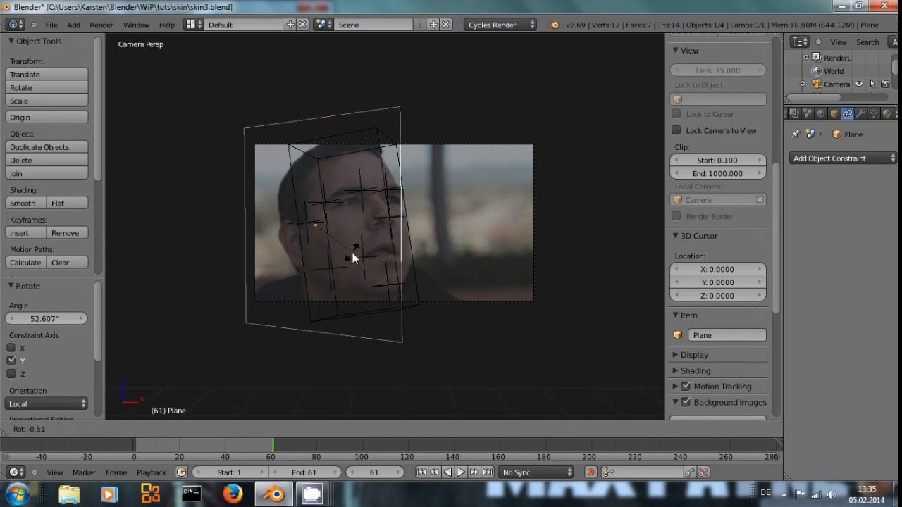
{"action": "left_click", "coordinate": [352, 248]}
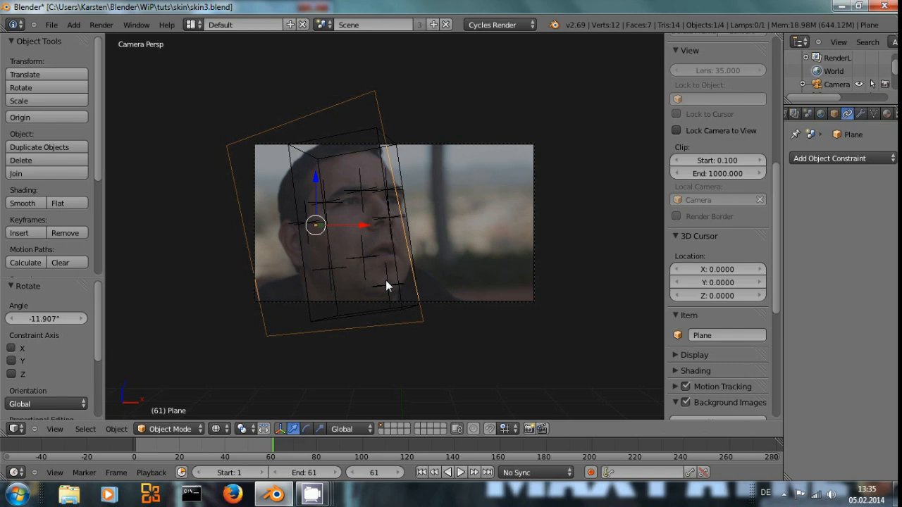
- In top view, rotate the plane about -30.6° and move it about 0.25 in X and -0.34 in Y onto the cube's front face
{"action": "key", "text": "KP_7"}
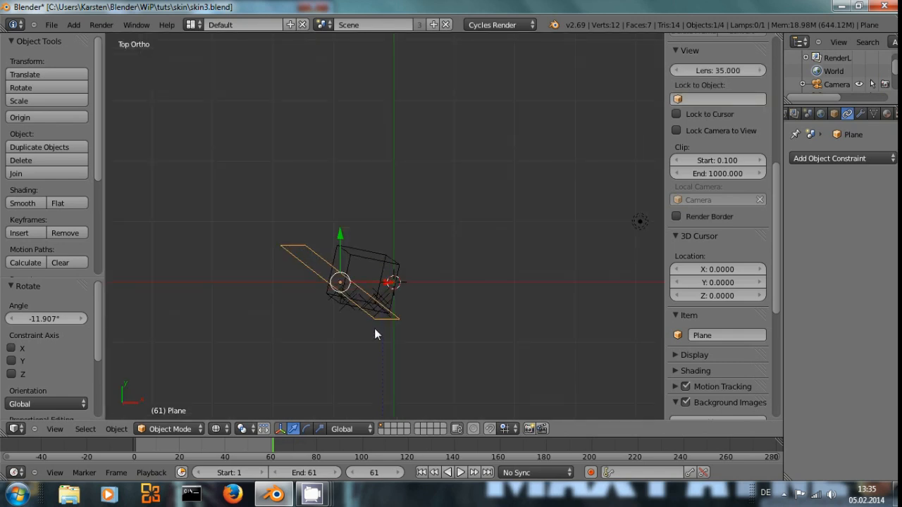
{"action": "key", "text": "r"}
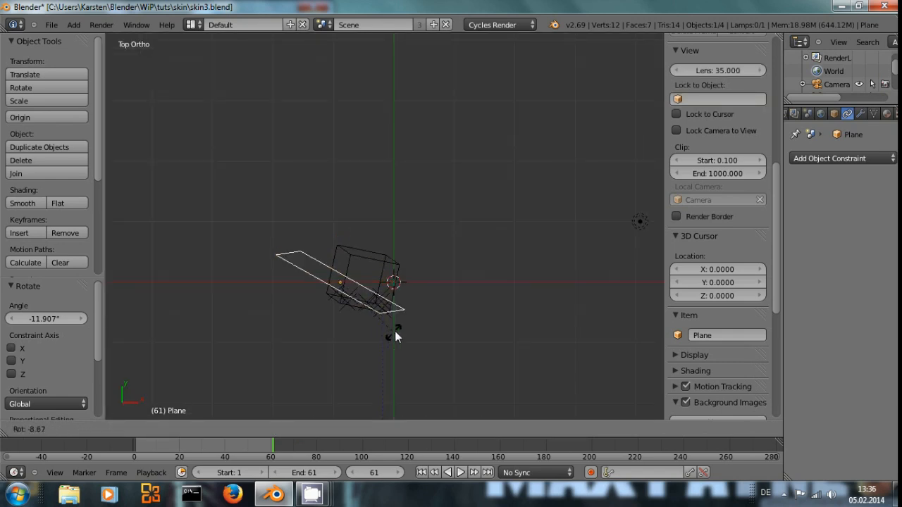
{"action": "left_click", "coordinate": [403, 307]}
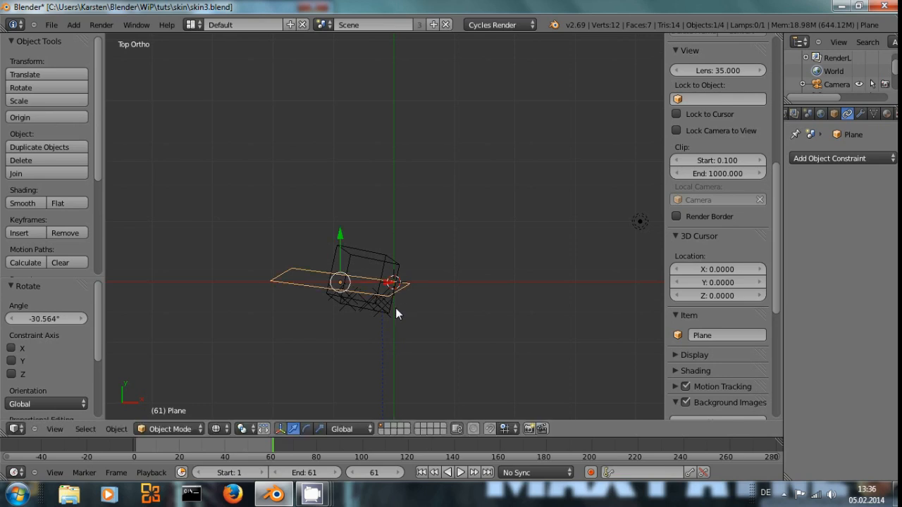
{"action": "key", "text": "g"}
{"action": "left_click", "coordinate": [381, 326]}
- Align the plane with the cube's front face by rotating it about 10.5° from the side and about 6.6° from above
{"action": "middle_click_drag", "start_coordinate": [380, 326], "coordinate": [342, 298]}
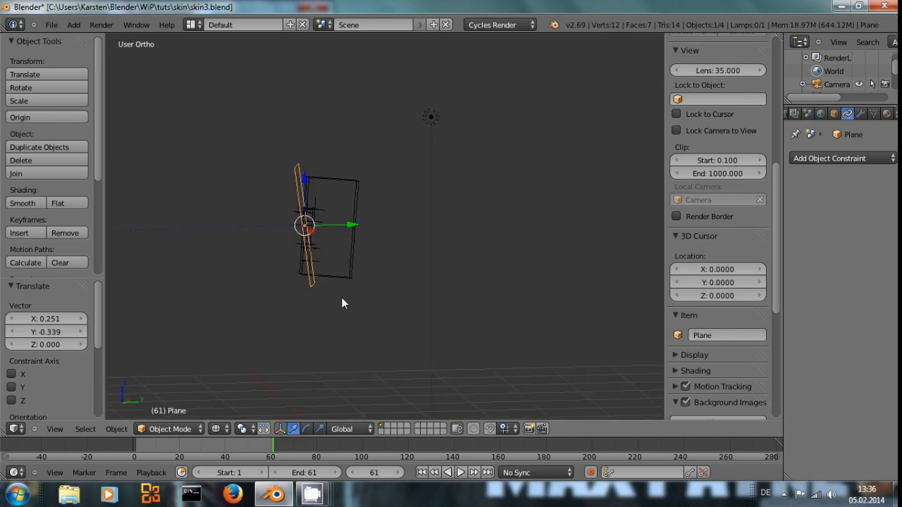
{"action": "key", "text": "r"}
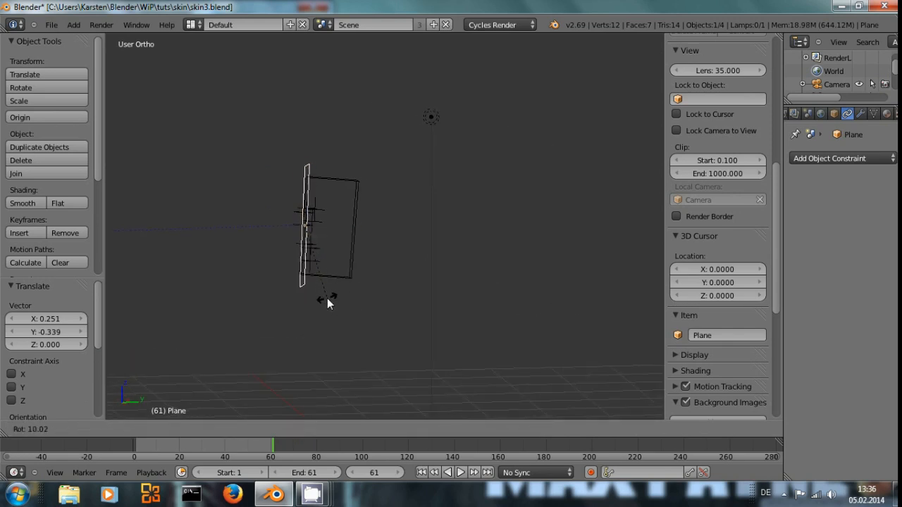
{"action": "left_click", "coordinate": [326, 298]}
{"action": "middle_click_drag", "start_coordinate": [333, 298], "coordinate": [333, 336]}
{"action": "key", "text": "KP_7"}
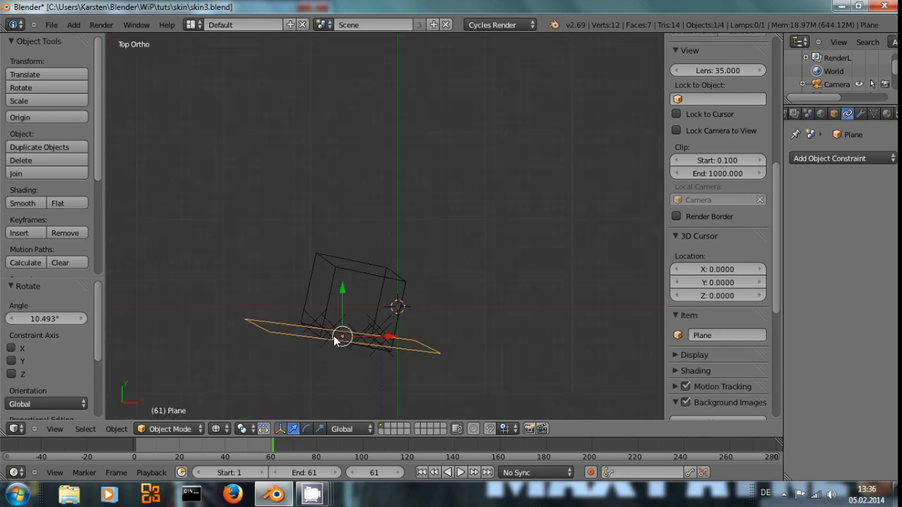
{"action": "key", "text": "KP_5"}
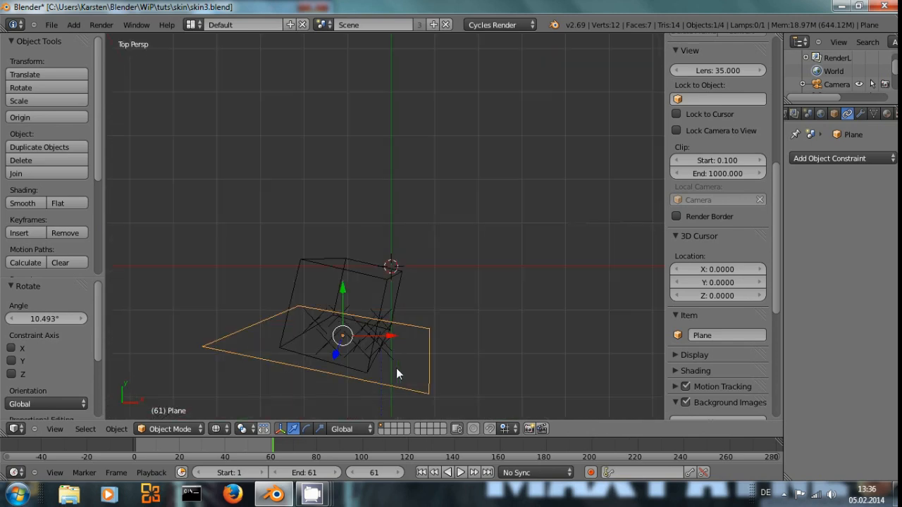
{"action": "key", "text": "KP_5"}
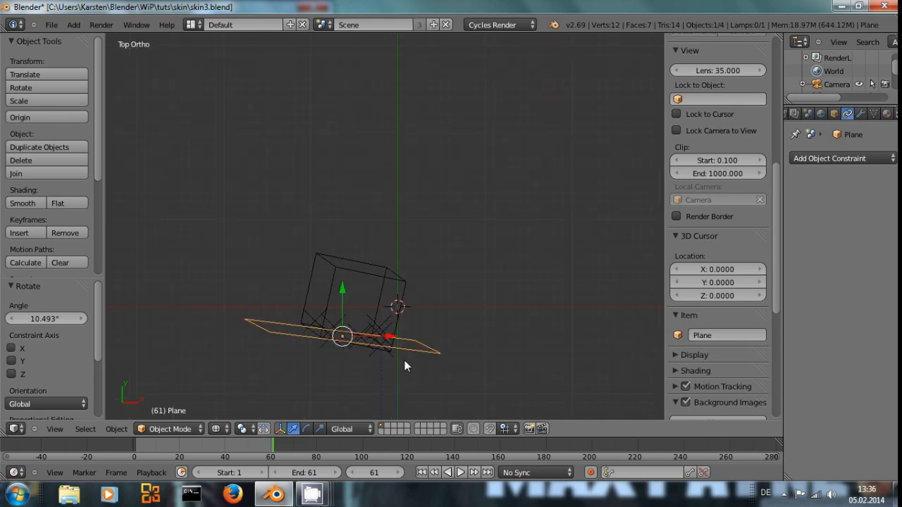
{"action": "key", "text": "r"}
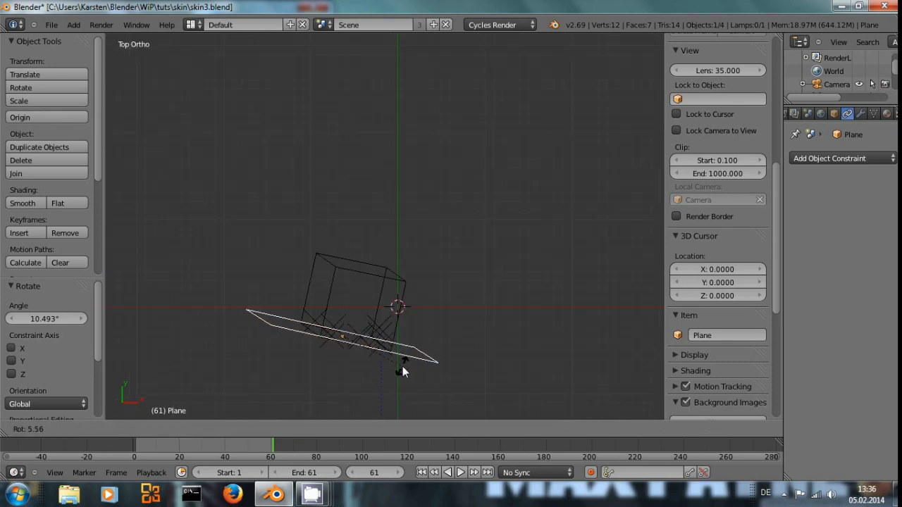
{"action": "left_click", "coordinate": [402, 368]}
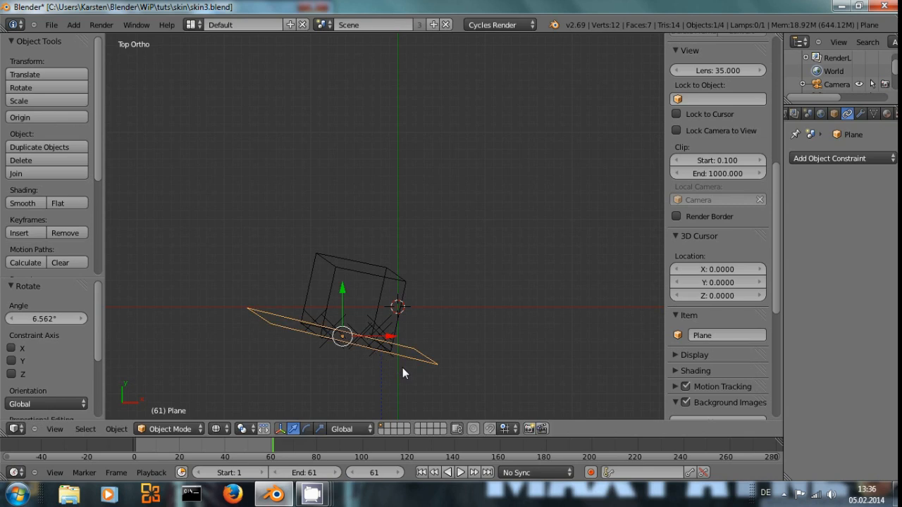
- In camera view, scale the plane to about 0.593 and slide it along its local X axis toward the ear side of the face
{"action": "key", "text": "KP_0"}
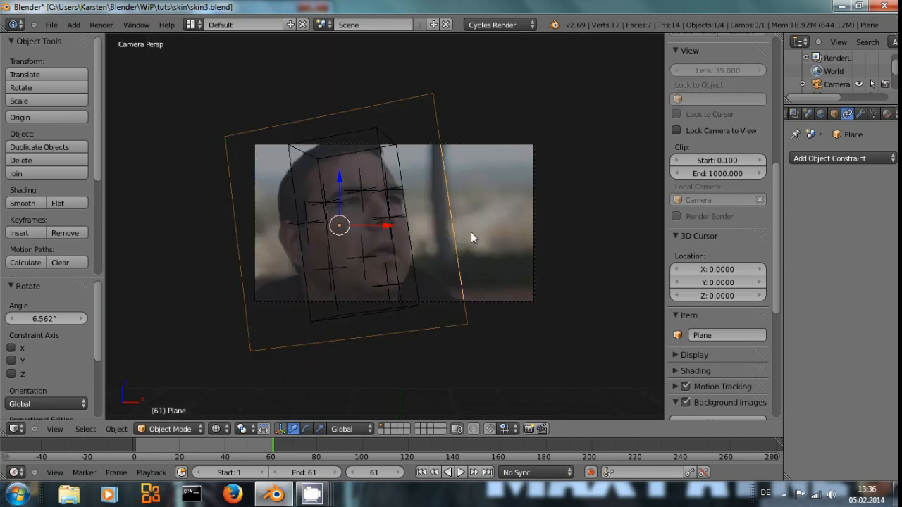
{"action": "key", "text": "s"}
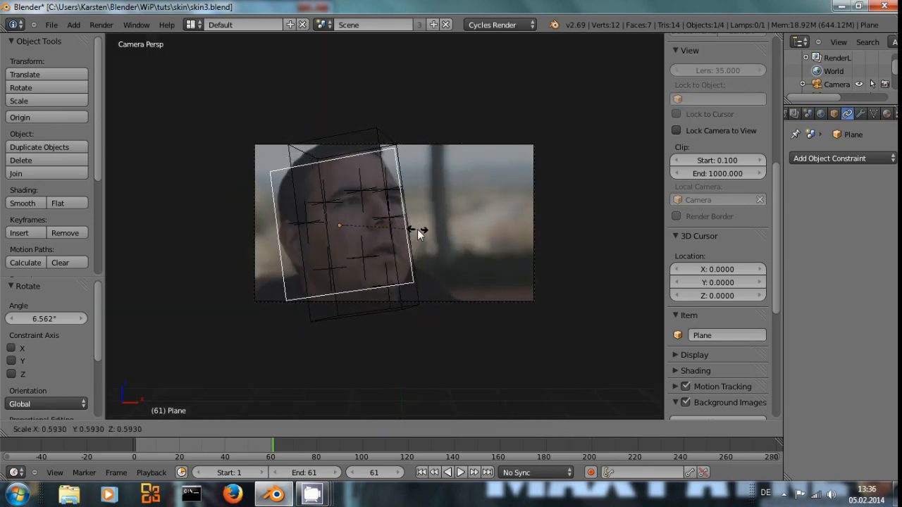
{"action": "left_click", "coordinate": [417, 229]}
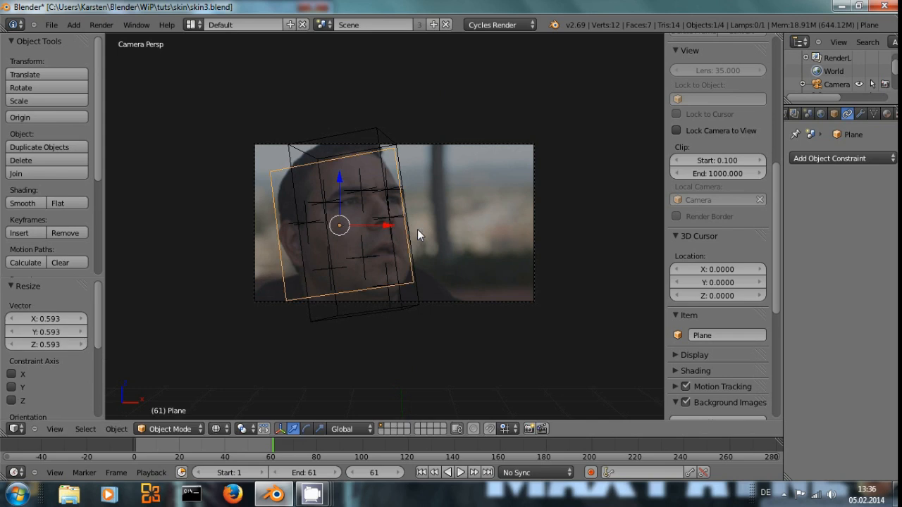
{"action": "key", "text": "g"}
{"action": "key", "text": "x"}
{"action": "key", "text": "x"}
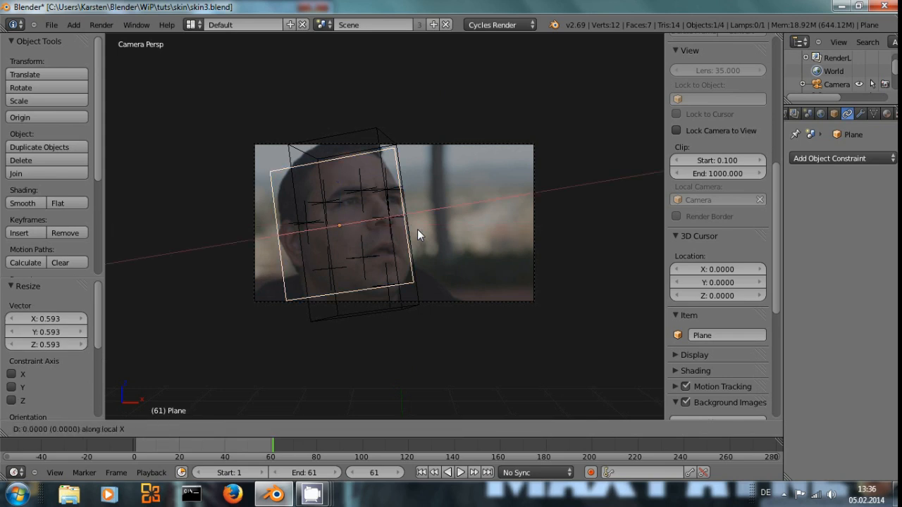
{"action": "left_click", "coordinate": [402, 232]}
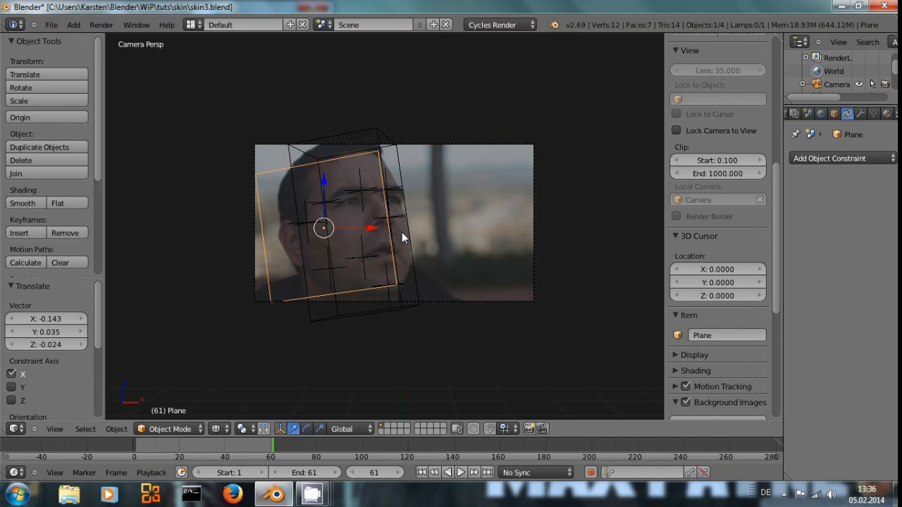
- Scale the plane to about 1.221 along its local Y axis and about 0.868 along its local X axis
{"action": "key", "text": "s"}
{"action": "key", "text": "y"}
{"action": "key", "text": "y"}
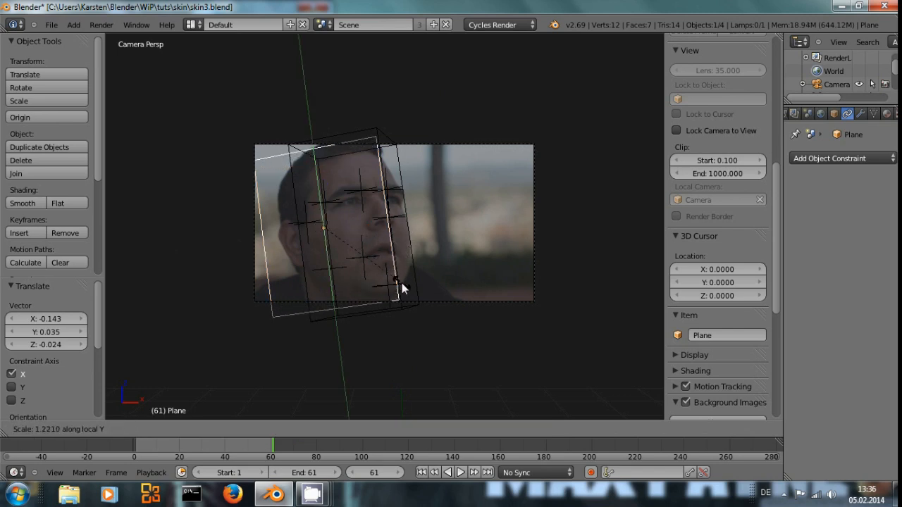
{"action": "left_click", "coordinate": [401, 283]}
{"action": "key", "text": "s"}
{"action": "key", "text": "x"}
{"action": "key", "text": "x"}
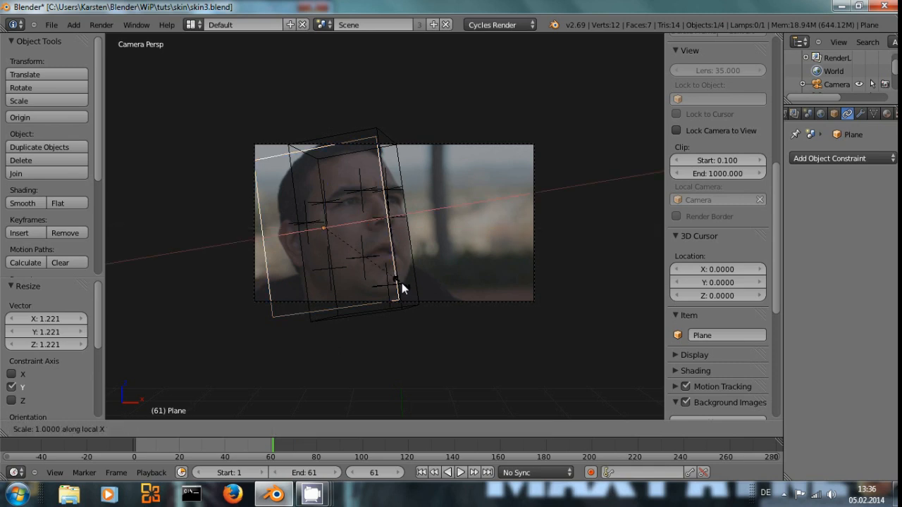
{"action": "left_click", "coordinate": [388, 280]}
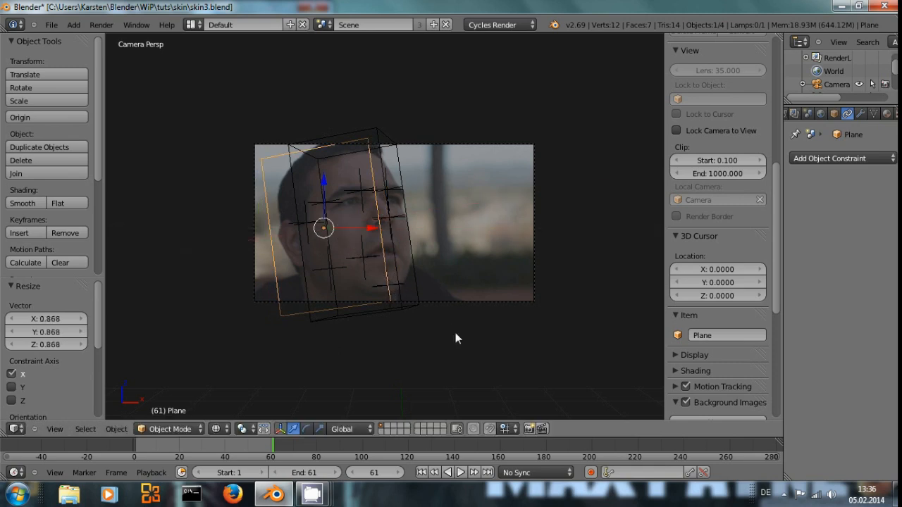
- Move to frame 62 and parent the plane to the cube with the Object option
{"action": "key", "text": "Left"}
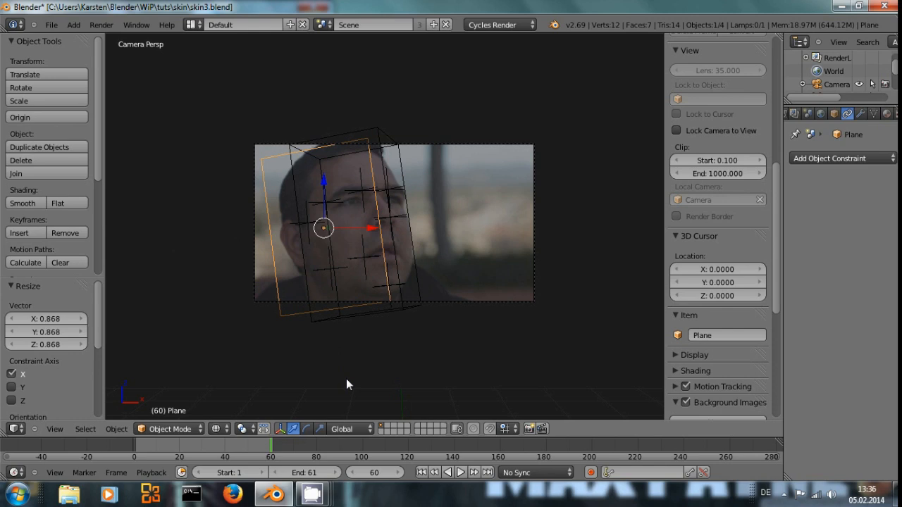
{"action": "key", "text": "Right"}
{"action": "key", "text": "Right"}
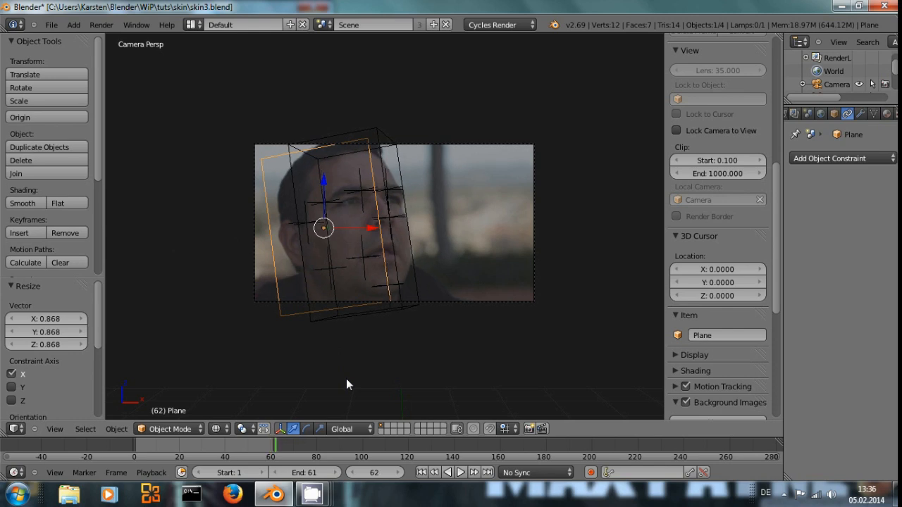
{"action": "right_click", "coordinate": [289, 163], "text": "shift"}
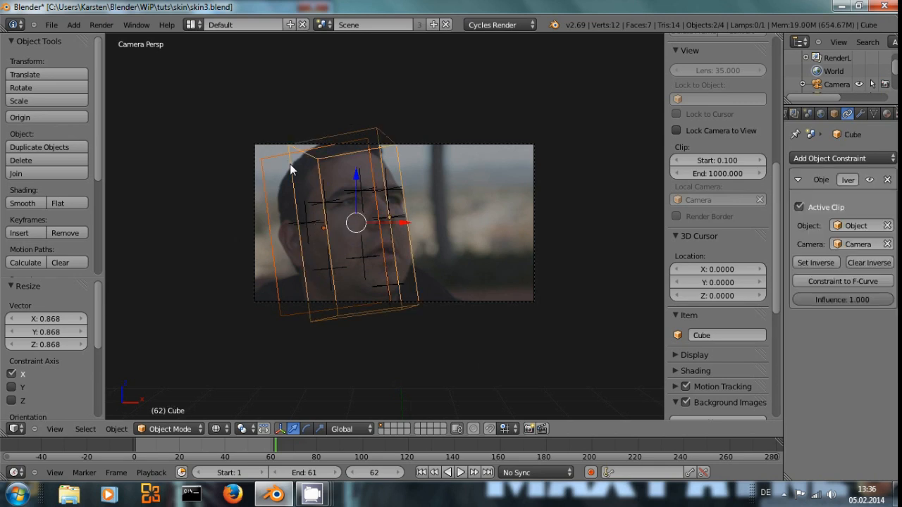
{"action": "key", "text": "ctrl+p"}
{"action": "left_click", "coordinate": [374, 164]}
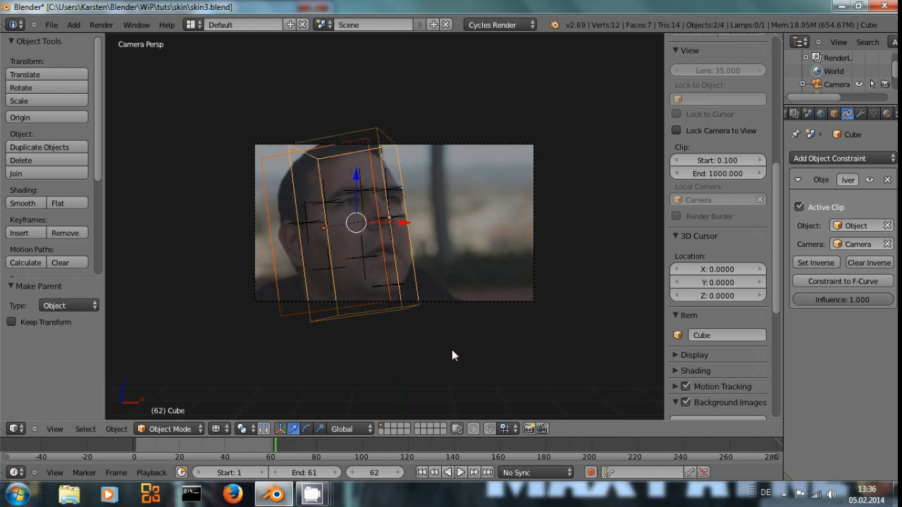
- Step through the animation forward from frame 24 and back to frame 21, checking how the plane follows the cube and head
{"action": "left_click_drag", "start_coordinate": [275, 444], "coordinate": [188, 433]}
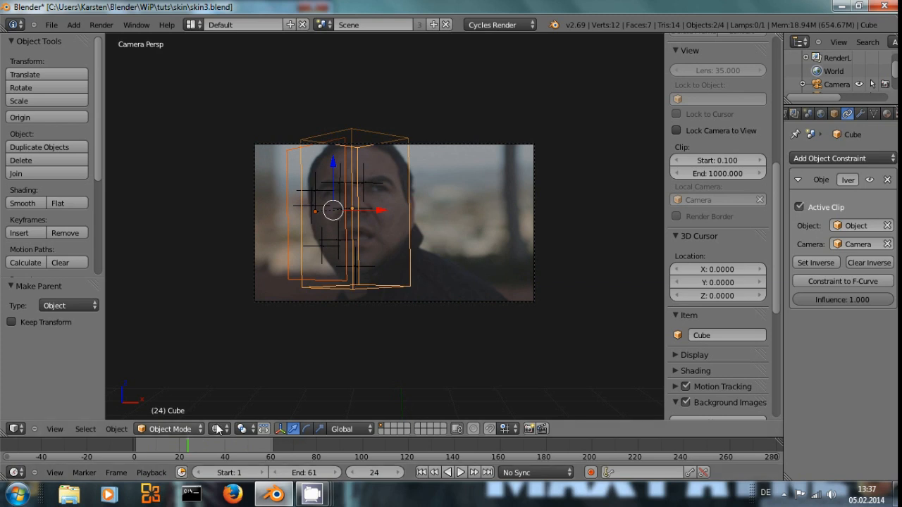
{"action": "scroll", "coordinate": [343, 326], "scroll_direction": "up", "scroll_amount": 3}
{"action": "key", "text": "Right"}
{"action": "key", "text": "Right"}
{"action": "key", "text": "Right"}
{"action": "key", "text": "Right"}
{"action": "key", "text": "Right"}
{"action": "key", "text": "Right"}
{"action": "key", "text": "Right"}
{"action": "key", "text": "Right"}
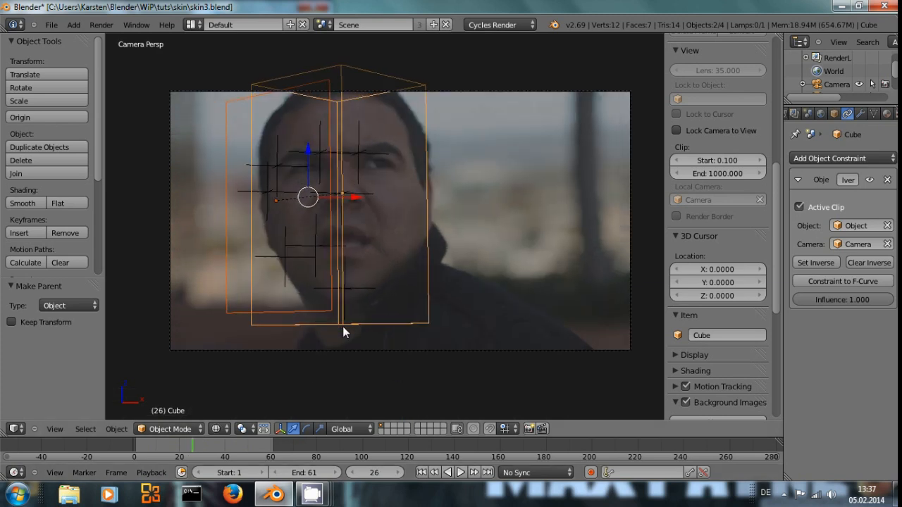
{"action": "key", "text": "Right"}
{"action": "key", "text": "Right"}
{"action": "key", "text": "Right"}
{"action": "key", "text": "Right"}
{"action": "key", "text": "Right"}
{"action": "key", "text": "Right"}
{"action": "key", "text": "Right"}
{"action": "key", "text": "Right"}
{"action": "key", "text": "Right"}
{"action": "key", "text": "Right"}
{"action": "key", "text": "Right"}
{"action": "key", "text": "Right"}
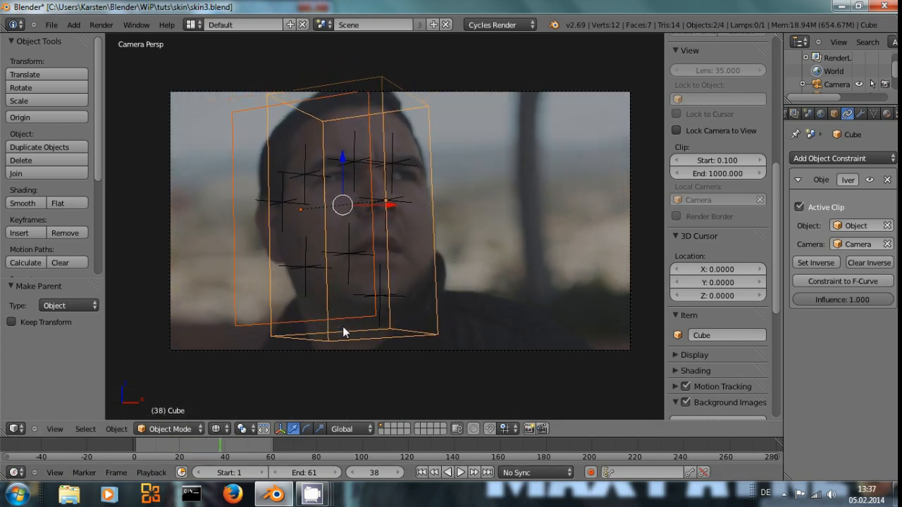
{"action": "key", "text": "Right"}
{"action": "key", "text": "Right"}
{"action": "key", "text": "Right"}
{"action": "key", "text": "Right"}
{"action": "key", "text": "Right"}
{"action": "key", "text": "Right"}
{"action": "key", "text": "Right"}
{"action": "key", "text": "Right"}
{"action": "key", "text": "Right"}
{"action": "key", "text": "Right"}
{"action": "key", "text": "Right"}
{"action": "key", "text": "Right"}
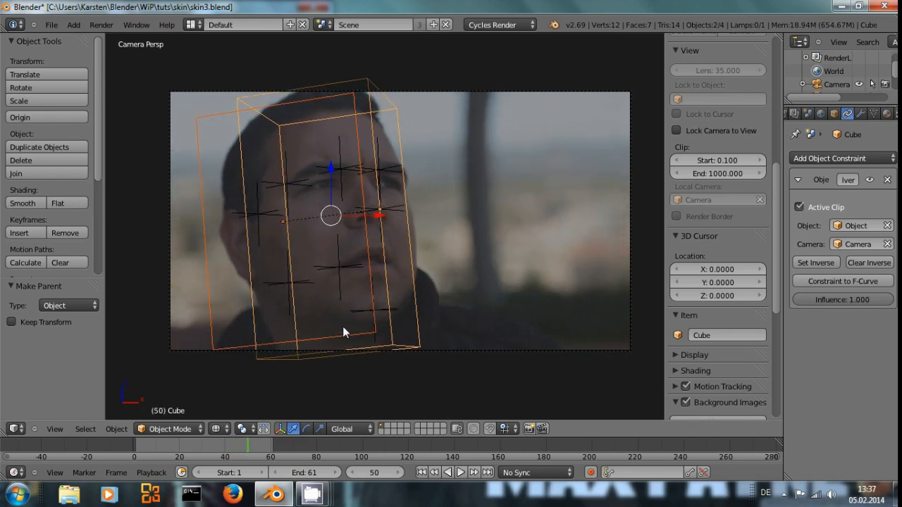
{"action": "key", "text": "Left"}
{"action": "key", "text": "Left"}
{"action": "key", "text": "Left"}
{"action": "key", "text": "Left"}
{"action": "key", "text": "Left"}
{"action": "key", "text": "Left"}
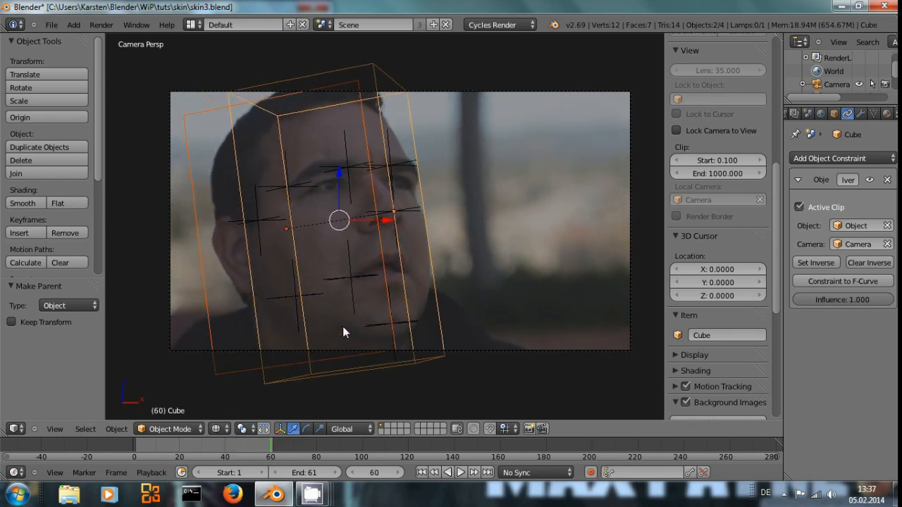
{"action": "key", "text": "Left"}
{"action": "key", "text": "Left"}
{"action": "key", "text": "Left"}
{"action": "key", "text": "Left"}
{"action": "key", "text": "Left"}
{"action": "key", "text": "Left"}
{"action": "key", "text": "Left"}
{"action": "key", "text": "Left"}
{"action": "key", "text": "Left"}
{"action": "key", "text": "Left"}
{"action": "key", "text": "Left"}
{"action": "key", "text": "Left"}
{"action": "key", "text": "Left"}
{"action": "key", "text": "Left"}
{"action": "key", "text": "Left"}
{"action": "key", "text": "Left"}
{"action": "key", "text": "Left"}
{"action": "key", "text": "Left"}
{"action": "key", "text": "Left"}
{"action": "key", "text": "Left"}
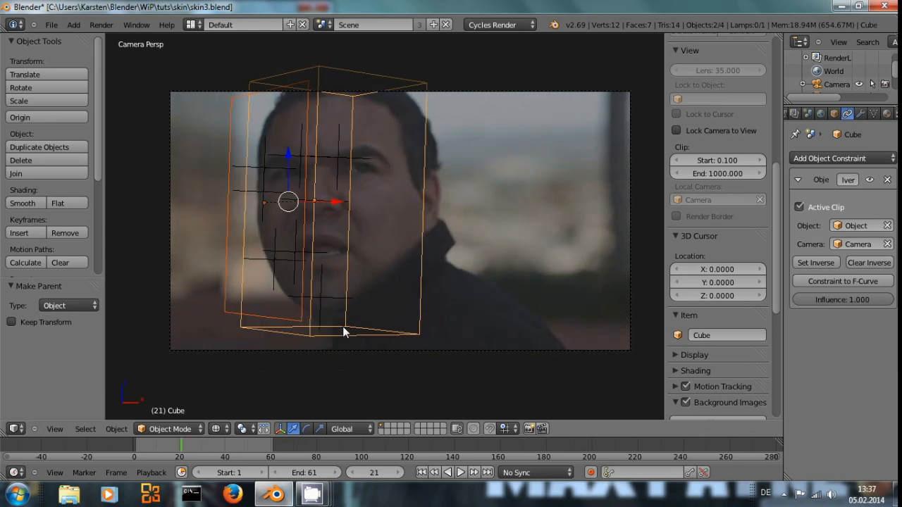
- Step through the animation between frames 19 and 58, stopping at frame 49, to examine how the cube and plane stay aligned with the face
{"action": "key", "text": "Right"}
{"action": "key", "text": "Right"}
{"action": "key", "text": "Right"}
{"action": "key", "text": "Right"}
{"action": "key", "text": "Right"}
{"action": "key", "text": "Right"}
{"action": "key", "text": "Right"}
{"action": "key", "text": "Right"}
{"action": "key", "text": "Right"}
{"action": "key", "text": "Right"}
{"action": "key", "text": "Right"}
{"action": "key", "text": "Right"}
{"action": "key", "text": "Right"}
{"action": "key", "text": "Right"}
{"action": "key", "text": "Right"}
{"action": "key", "text": "Right"}
{"action": "key", "text": "Right"}
{"action": "key", "text": "Right"}
{"action": "key", "text": "Right"}
{"action": "key", "text": "Right"}
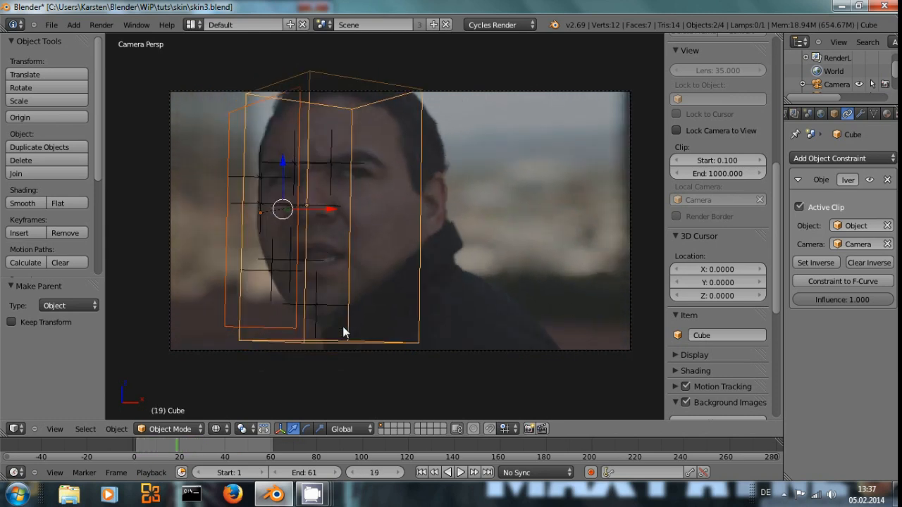
{"action": "key", "text": "Right"}
{"action": "key", "text": "Right"}
{"action": "key", "text": "Right"}
{"action": "key", "text": "Right"}
{"action": "key", "text": "Right"}
{"action": "key", "text": "Right"}
{"action": "key", "text": "Right"}
{"action": "key", "text": "Right"}
{"action": "key", "text": "Right"}
{"action": "key", "text": "Right"}
{"action": "key", "text": "Right"}
{"action": "key", "text": "Right"}
{"action": "key", "text": "Right"}
{"action": "key", "text": "Right"}
{"action": "key", "text": "Right"}
{"action": "key", "text": "Right"}
{"action": "key", "text": "Right"}
{"action": "key", "text": "Right"}
{"action": "key", "text": "Right"}
{"action": "key", "text": "Right"}
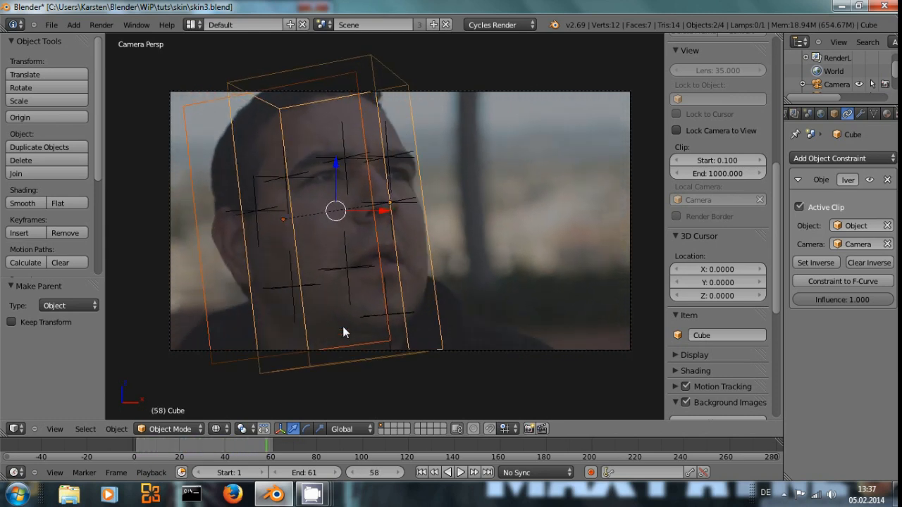
{"action": "key", "text": "Left"}
{"action": "key", "text": "Left"}
{"action": "key", "text": "Left"}
{"action": "key", "text": "Left"}
{"action": "key", "text": "Left"}
{"action": "key", "text": "Left"}
{"action": "key", "text": "Left"}
{"action": "key", "text": "Left"}
{"action": "key", "text": "Left"}
{"action": "key", "text": "Left"}
{"action": "key", "text": "Left"}
{"action": "key", "text": "Left"}
{"action": "key", "text": "Left"}
{"action": "key", "text": "Left"}
{"action": "key", "text": "Left"}
{"action": "key", "text": "Left"}
{"action": "key", "text": "Left"}
{"action": "key", "text": "Left"}
{"action": "key", "text": "Left"}
{"action": "key", "text": "Left"}
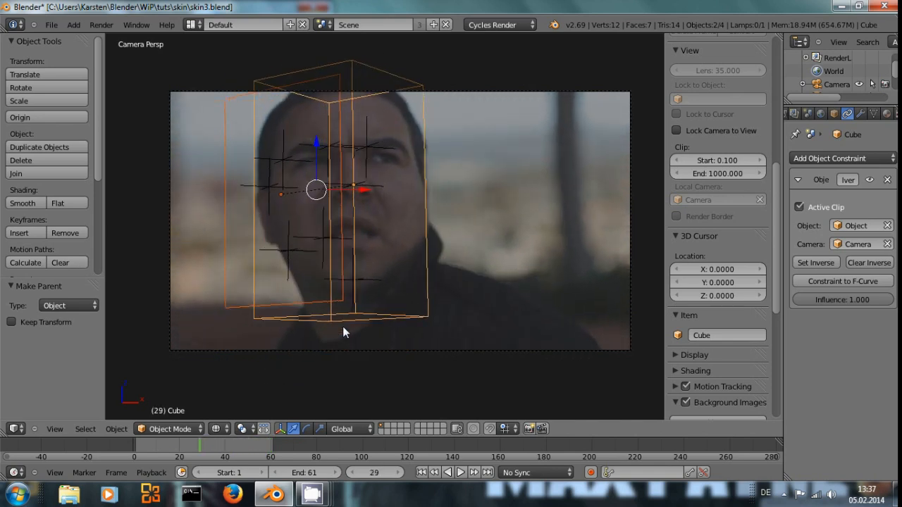
{"action": "key", "text": "Right"}
{"action": "key", "text": "Right"}
{"action": "key", "text": "Right"}
{"action": "key", "text": "Right"}
{"action": "key", "text": "Right"}
{"action": "key", "text": "Right"}
{"action": "key", "text": "Right"}
{"action": "key", "text": "Right"}
{"action": "key", "text": "Right"}
{"action": "key", "text": "Right"}
{"action": "key", "text": "Right"}
{"action": "key", "text": "Right"}
{"action": "key", "text": "Right"}
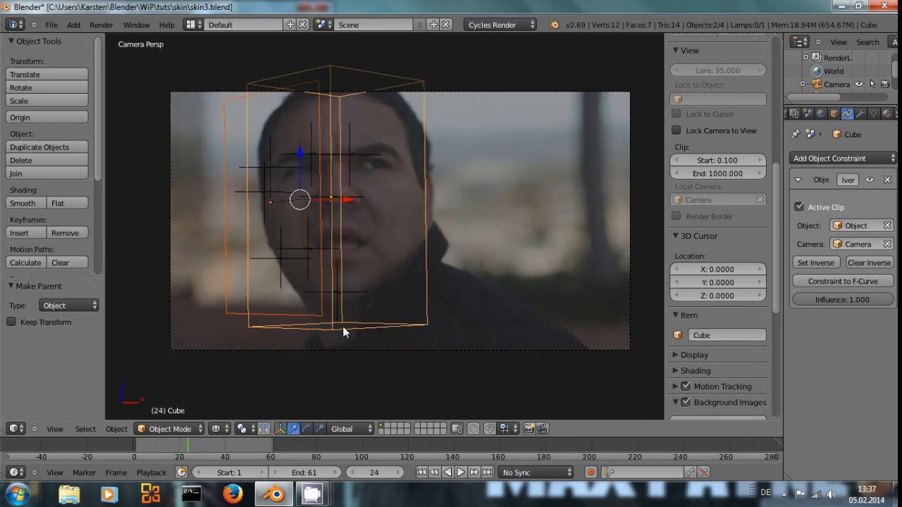
{"action": "key", "text": "Right"}
{"action": "key", "text": "Right"}
{"action": "key", "text": "Right"}
{"action": "key", "text": "Right"}
{"action": "key", "text": "Right"}
{"action": "key", "text": "Right"}
{"action": "key", "text": "Right"}
{"action": "key", "text": "Right"}
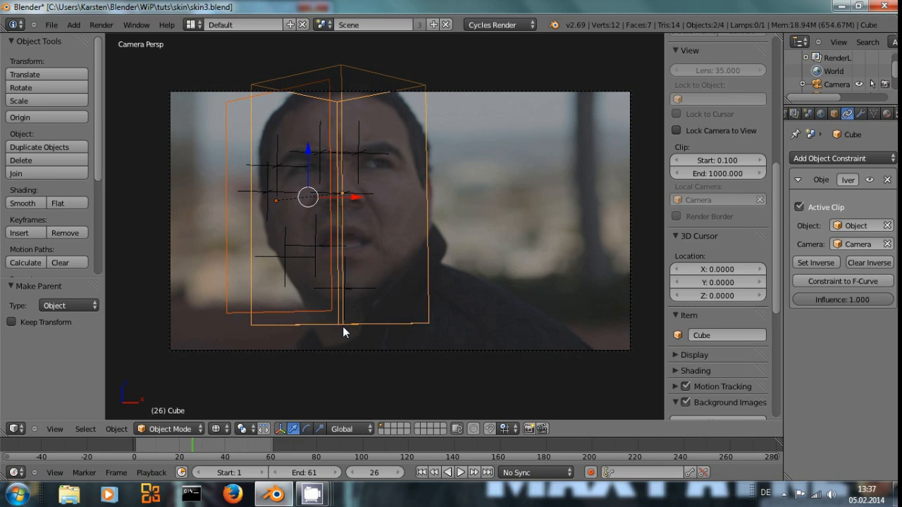
{"action": "key", "text": "Right"}
{"action": "key", "text": "Right"}
{"action": "key", "text": "Right"}
{"action": "key", "text": "Right"}
{"action": "key", "text": "Right"}
{"action": "key", "text": "Right"}
{"action": "key", "text": "Right"}
{"action": "key", "text": "Right"}
{"action": "key", "text": "Right"}
{"action": "key", "text": "Right"}
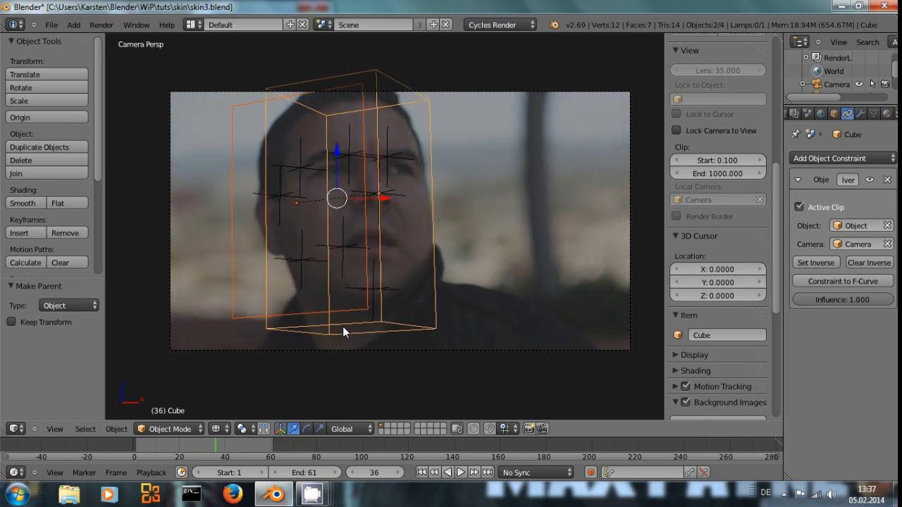
{"action": "key", "text": "Right"}
{"action": "key", "text": "Right"}
{"action": "key", "text": "Right"}
{"action": "key", "text": "Right"}
{"action": "key", "text": "Right"}
{"action": "key", "text": "Right"}
{"action": "key", "text": "Right"}
{"action": "key", "text": "Right"}
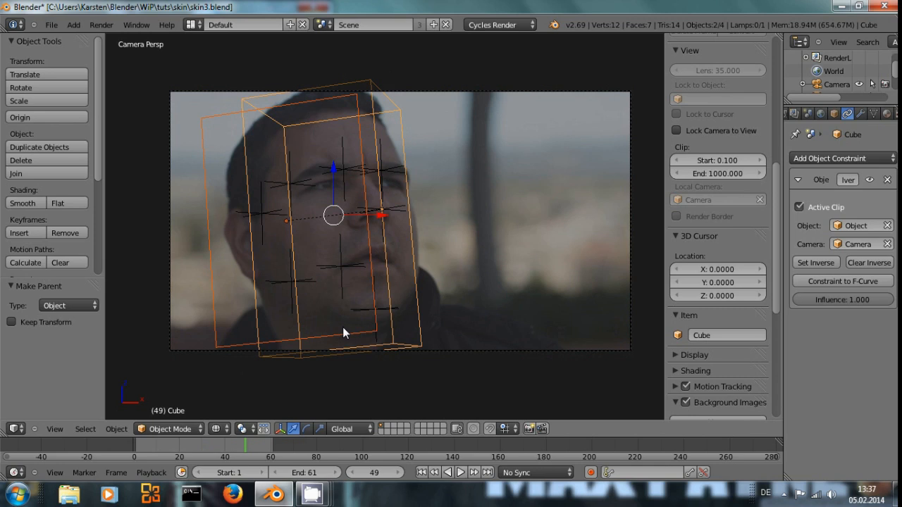
- Create a new material on the cube and name it SubSurface
{"action": "left_click", "coordinate": [886, 114]}
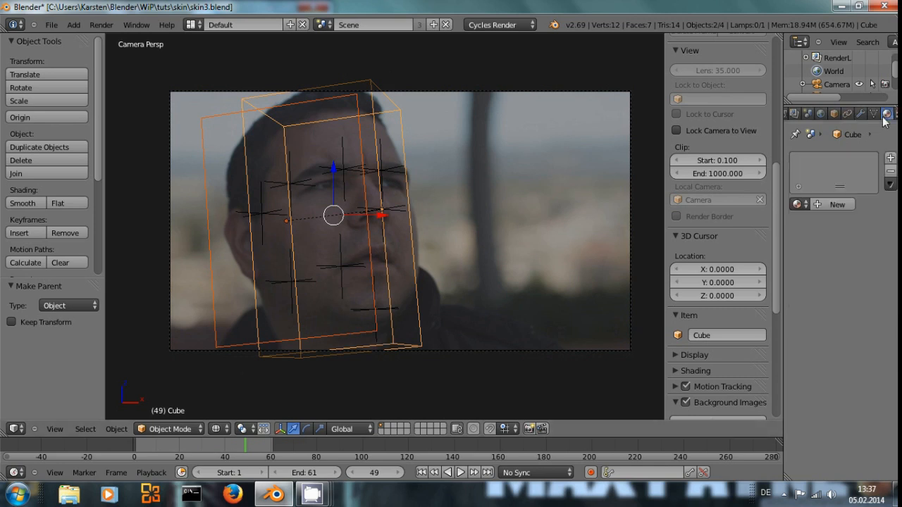
{"action": "left_click", "coordinate": [822, 201]}
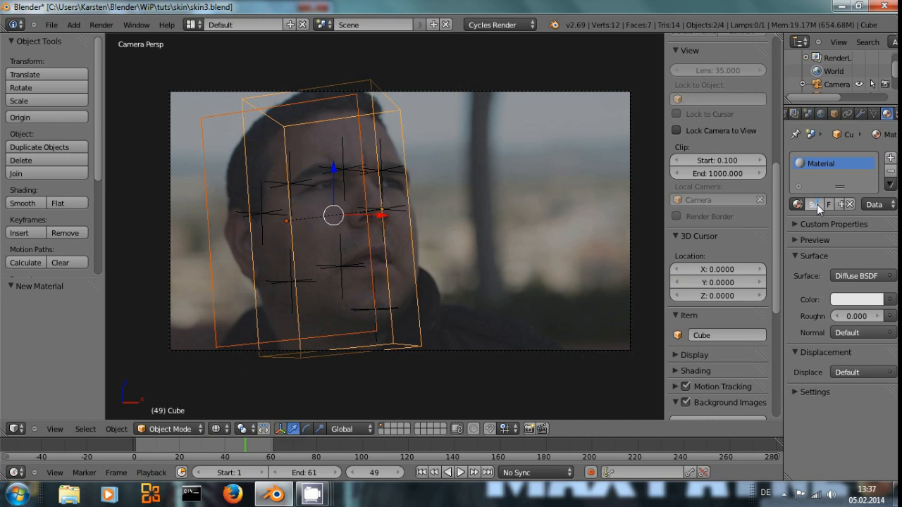
{"action": "left_click", "coordinate": [817, 205]}
{"action": "type", "text": "SubSurface"}
{"action": "key", "text": "Return"}
- Switch the render engine to Blender Render and turn off node use for the SubSurface material
{"action": "left_click", "coordinate": [515, 24]}
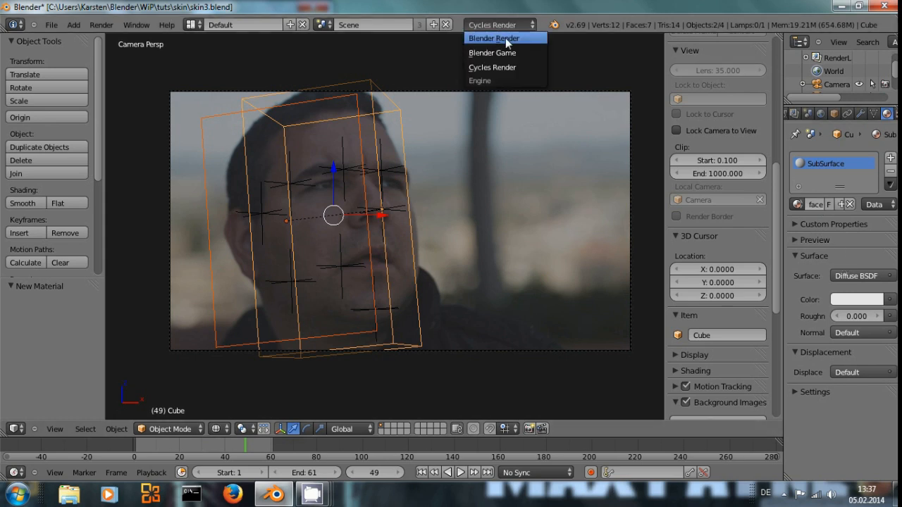
{"action": "left_click", "coordinate": [505, 38]}
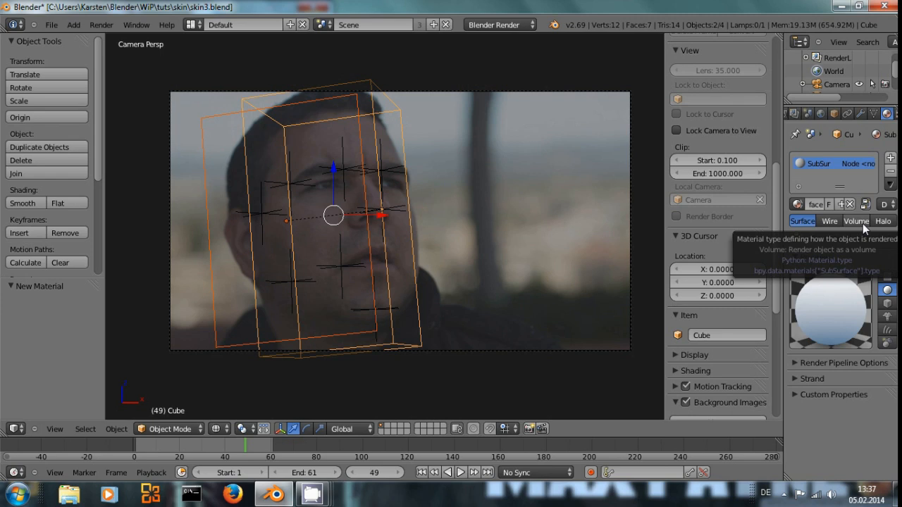
{"action": "left_click", "coordinate": [868, 204]}
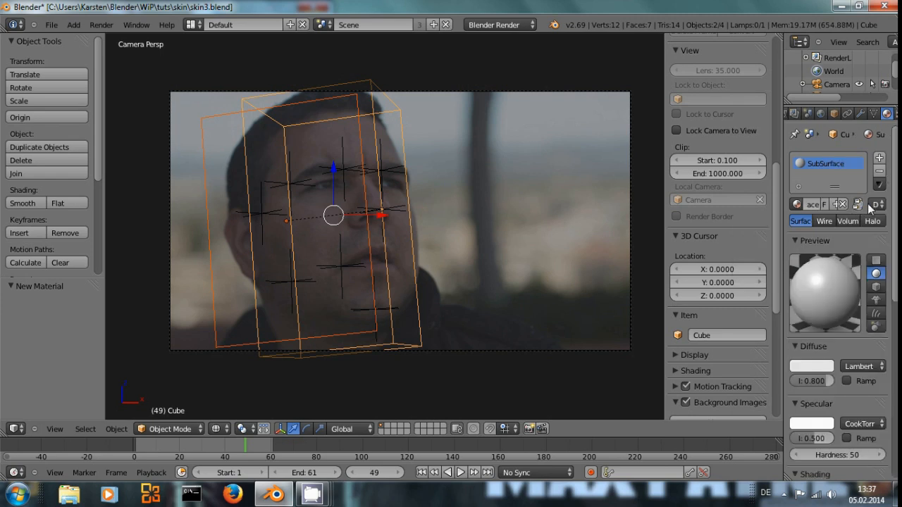
- Replace the cube's current material with a new one, entering SubSurface as its name
{"action": "left_click", "coordinate": [878, 171]}
{"action": "type", "text": "SubSurface"}
{"action": "key", "text": "Return"}
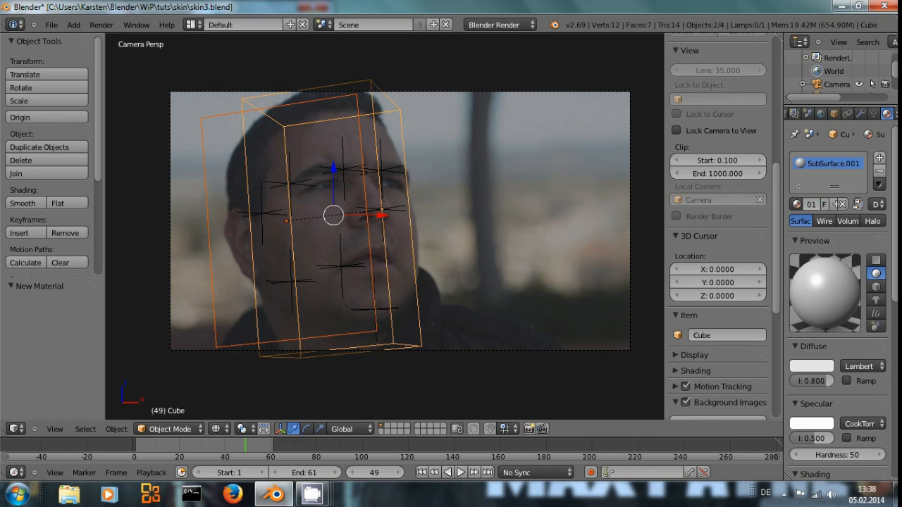
- Assign the SubSurface.001 material to the cube, make it shadeless and set its diffuse colour to pure white
{"action": "left_click", "coordinate": [798, 203]}
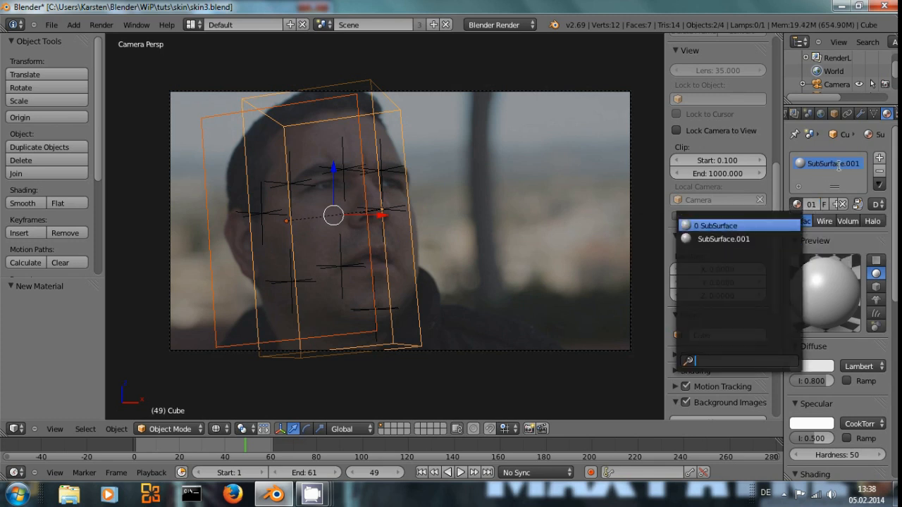
{"action": "left_click", "coordinate": [725, 239]}
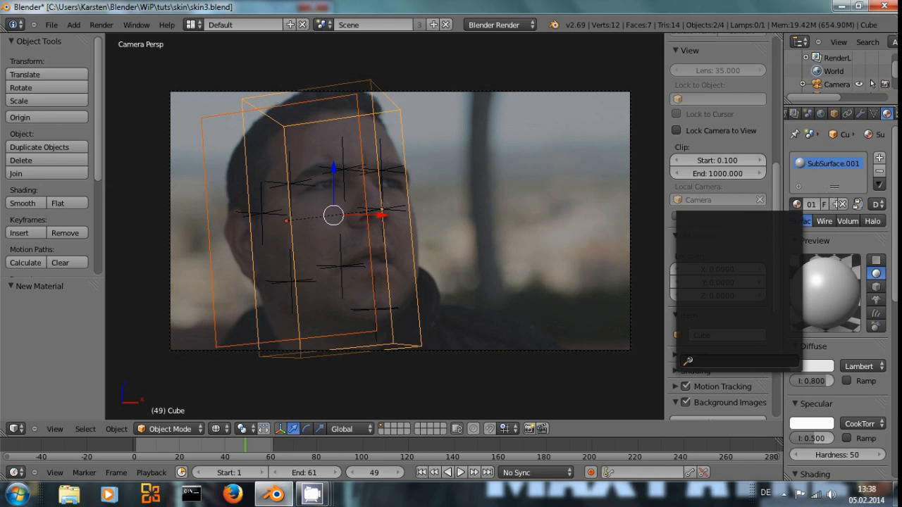
{"action": "scroll", "coordinate": [842, 389], "scroll_direction": "down", "scroll_amount": 5}
{"action": "left_click", "coordinate": [846, 388]}
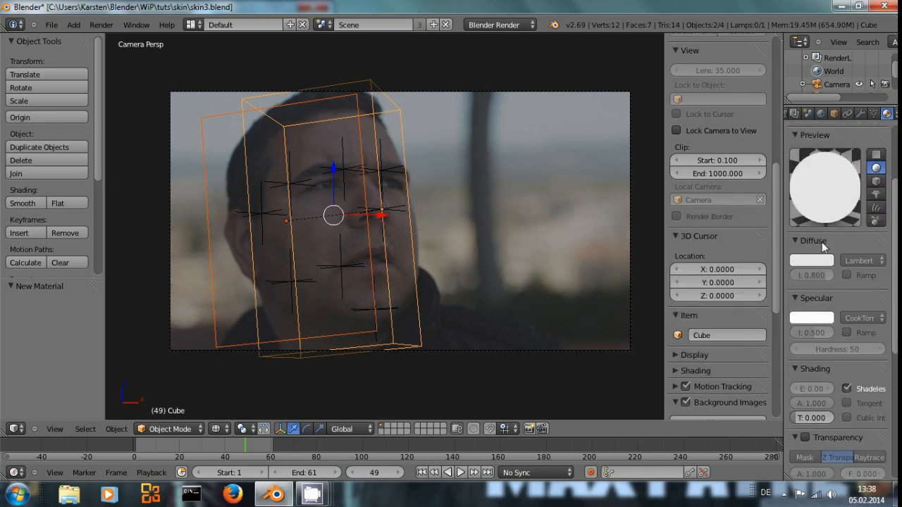
{"action": "left_click", "coordinate": [812, 260]}
{"action": "left_click_drag", "start_coordinate": [823, 92], "coordinate": [826, 72]}
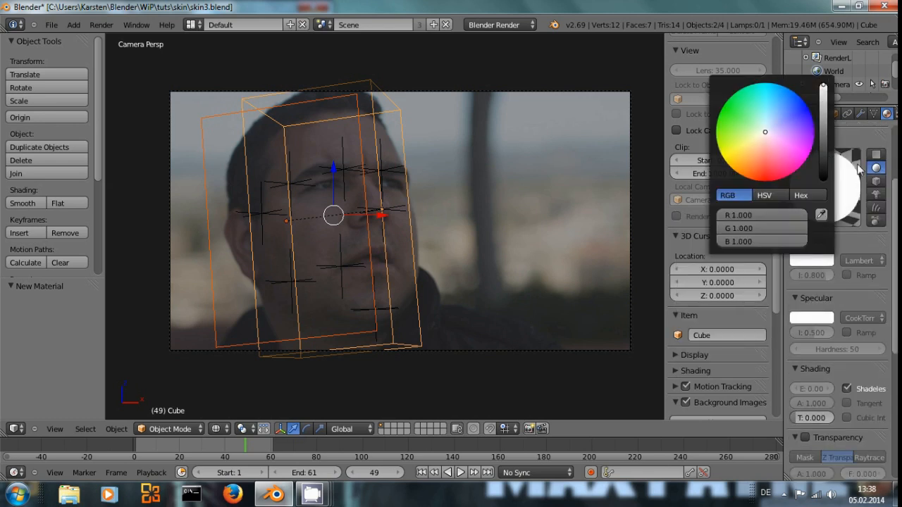
- Add a new Clouds texture to the SubSurface.001 material and name it Cloud
{"action": "scroll", "coordinate": [838, 167], "scroll_direction": "up", "scroll_amount": 1}
{"action": "left_click", "coordinate": [896, 114]}
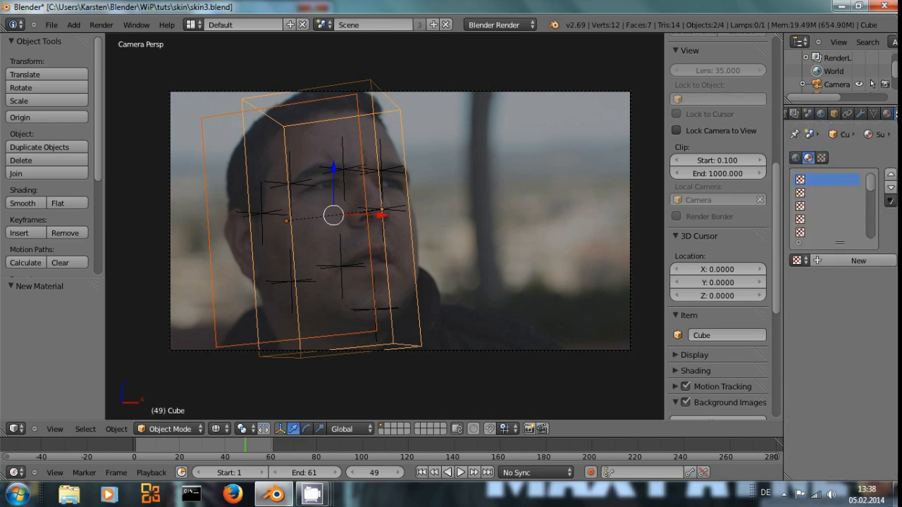
{"action": "left_click", "coordinate": [819, 258]}
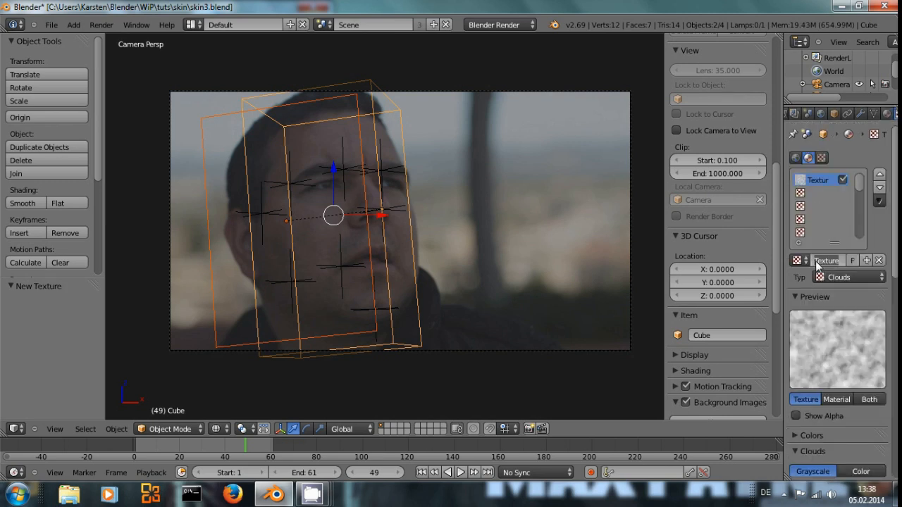
{"action": "left_click", "coordinate": [815, 261]}
{"action": "type", "text": "Cloud"}
{"action": "key", "text": "Return"}
- Enable the Cloud texture's colour ramp, shift its black stop to 0.068 and set the interpolation to Ease
{"action": "scroll", "coordinate": [834, 321], "scroll_direction": "down", "scroll_amount": 3}
{"action": "left_click", "coordinate": [836, 360]}
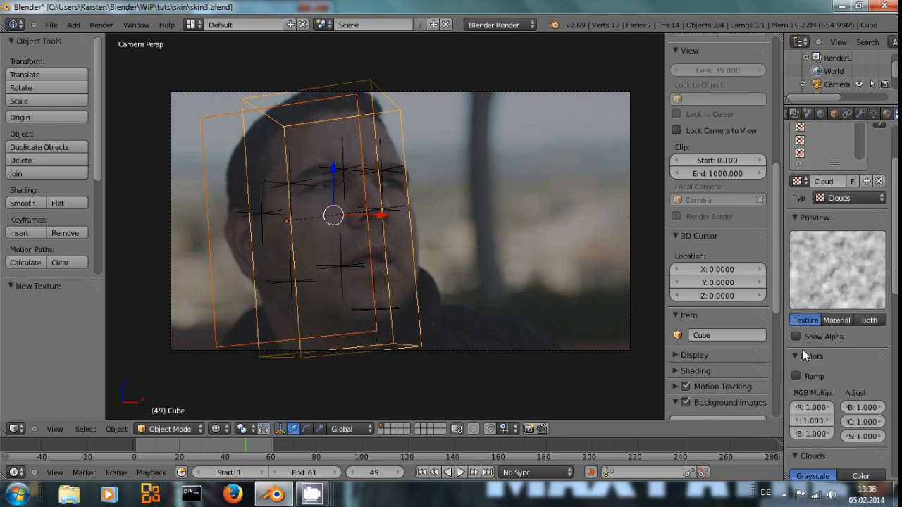
{"action": "left_click", "coordinate": [796, 373]}
{"action": "left_click", "coordinate": [881, 426]}
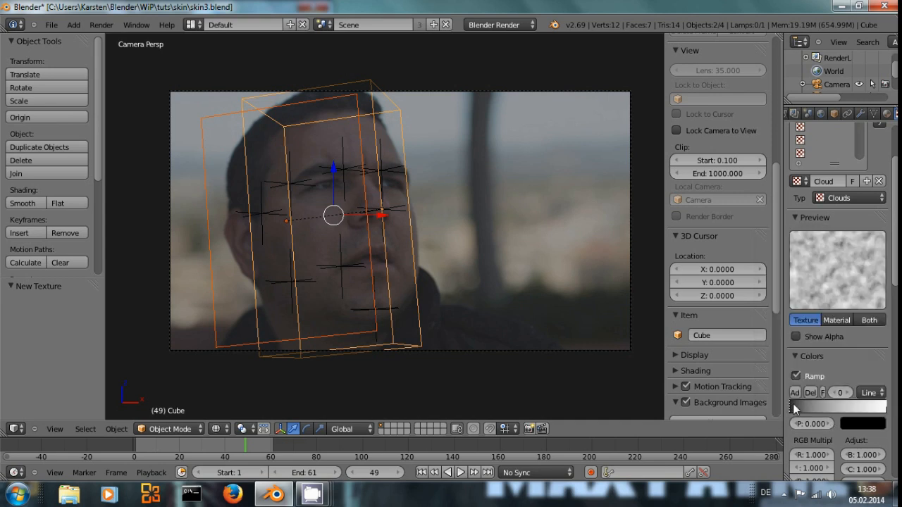
{"action": "scroll", "coordinate": [800, 406], "scroll_direction": "down", "scroll_amount": 2}
{"action": "left_click", "coordinate": [870, 339]}
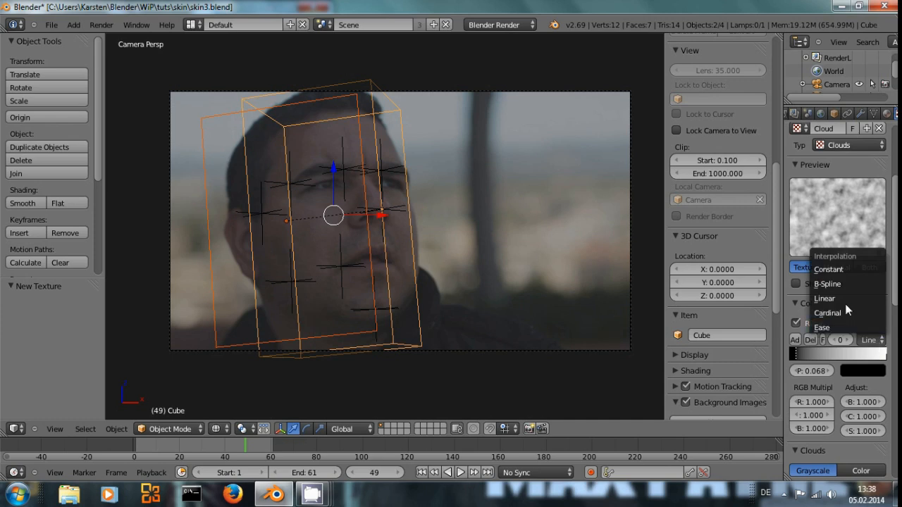
{"action": "left_click", "coordinate": [826, 327]}
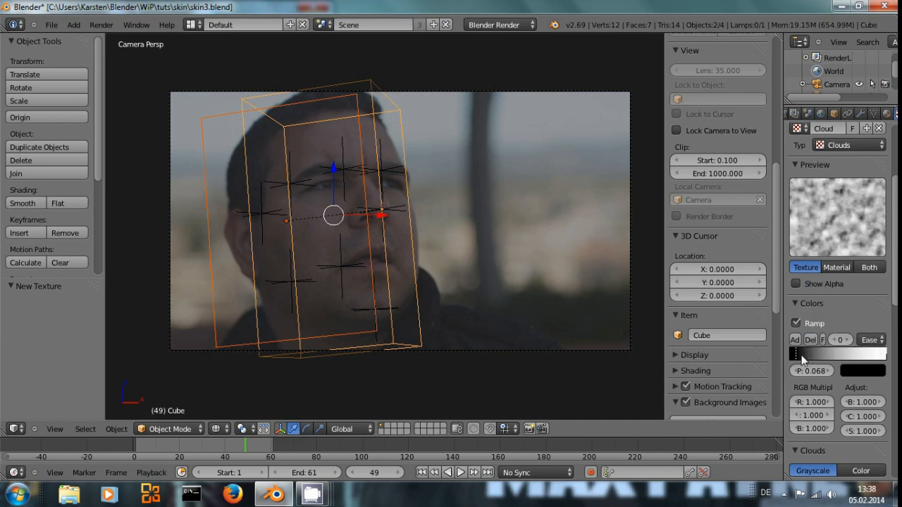
- Widen the properties editor to read the Cloud texture's mapping and influence settings in full
{"action": "scroll", "coordinate": [853, 385], "scroll_direction": "down", "scroll_amount": 8}
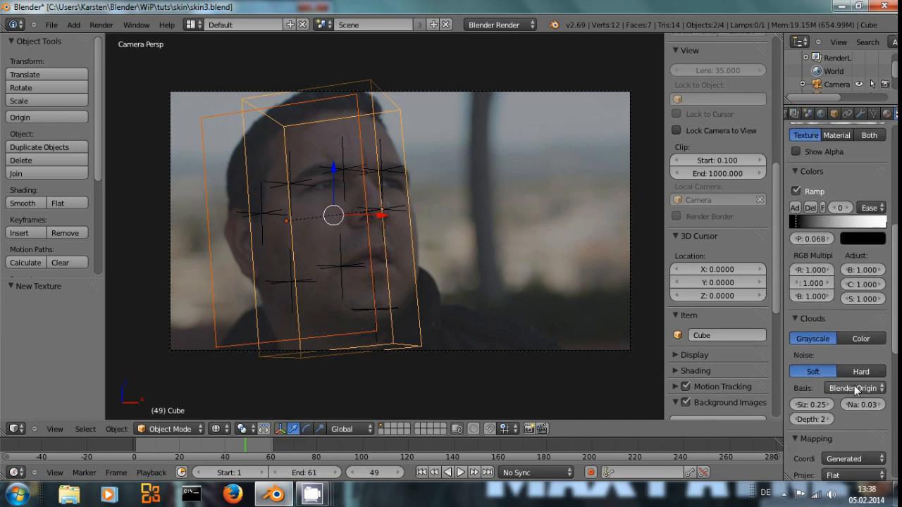
{"action": "scroll", "coordinate": [842, 402], "scroll_direction": "down", "scroll_amount": 6}
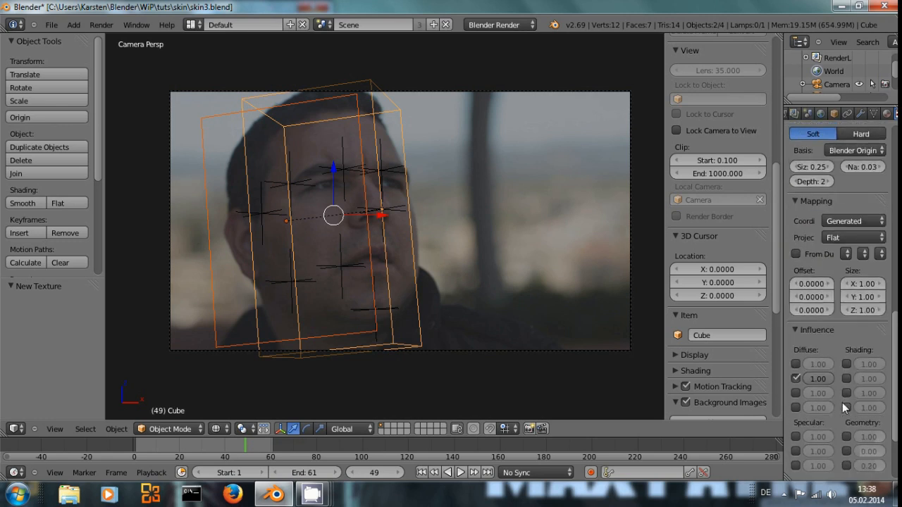
{"action": "scroll", "coordinate": [842, 402], "scroll_direction": "down", "scroll_amount": 2}
{"action": "left_click_drag", "start_coordinate": [782, 330], "coordinate": [756, 328]}
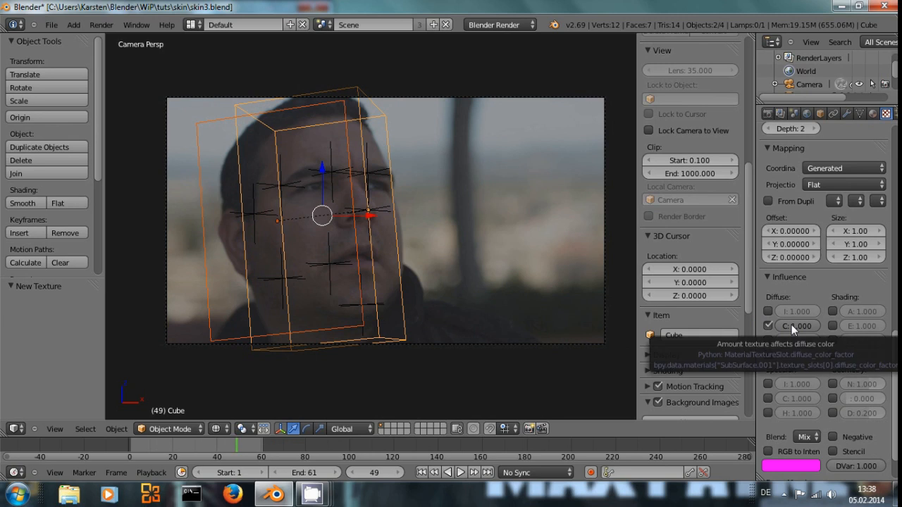
{"action": "scroll", "coordinate": [806, 301], "scroll_direction": "up", "scroll_amount": 2}
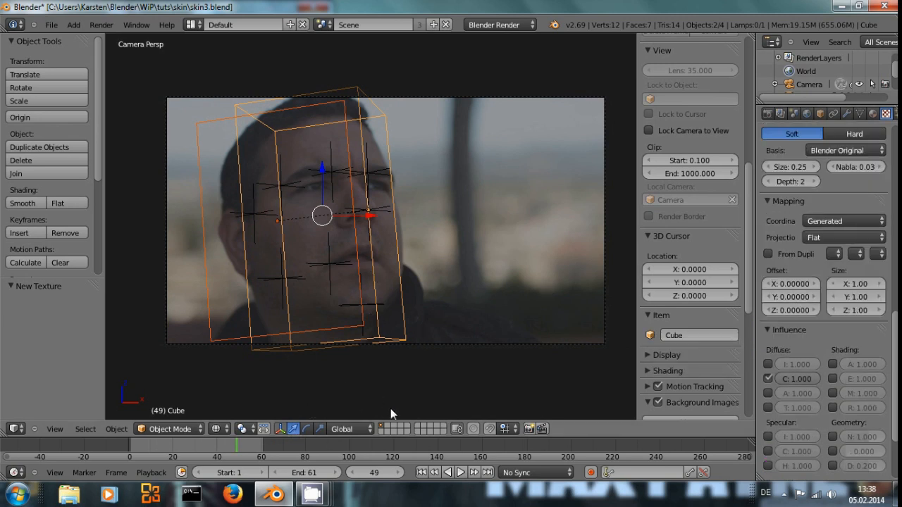
- Move the cube alone to the last scene layer
{"action": "right_click", "coordinate": [374, 271]}
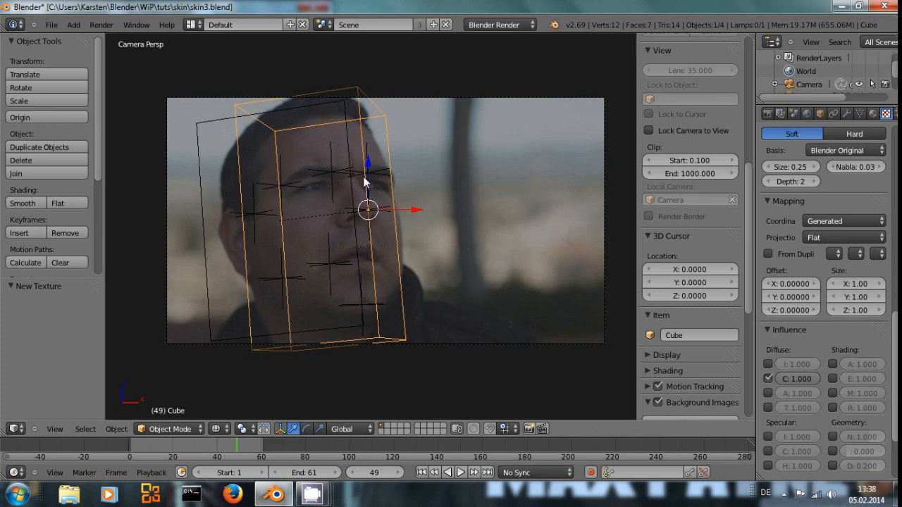
{"action": "key", "text": "m"}
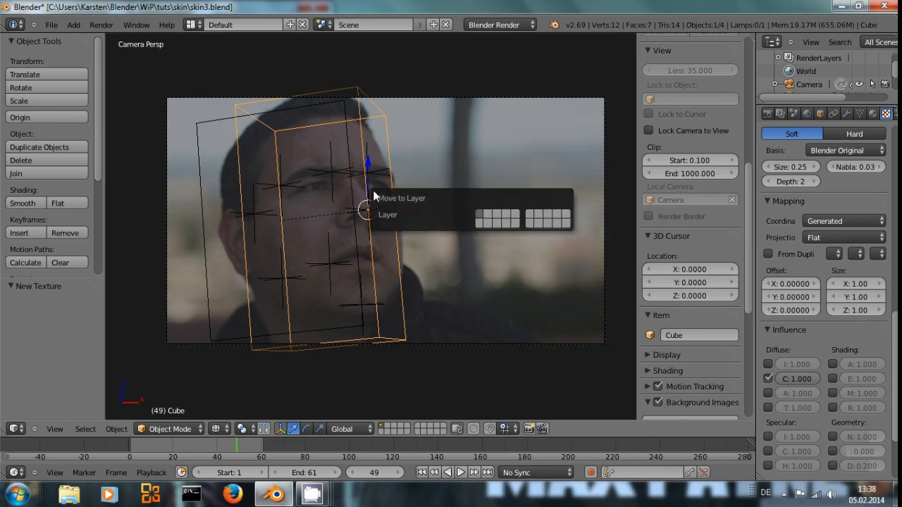
{"action": "left_click", "coordinate": [564, 224]}
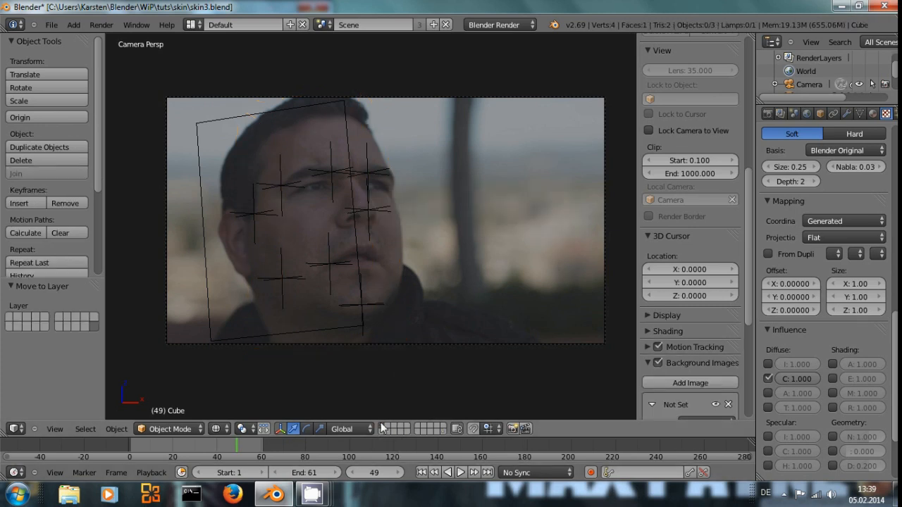
- Select the plane and render the current frame to inspect it
{"action": "right_click", "coordinate": [269, 109]}
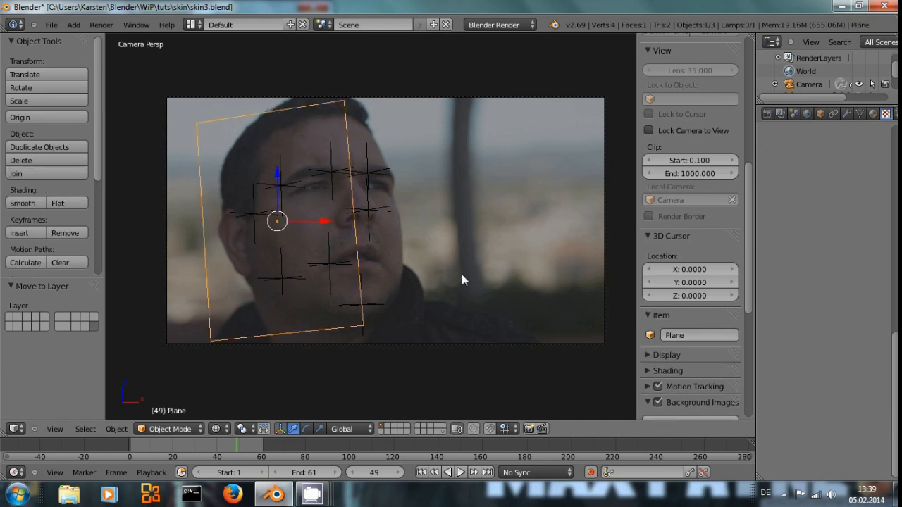
{"action": "key", "text": "F12"}
{"action": "scroll", "coordinate": [314, 248], "scroll_direction": "down", "scroll_amount": 3}
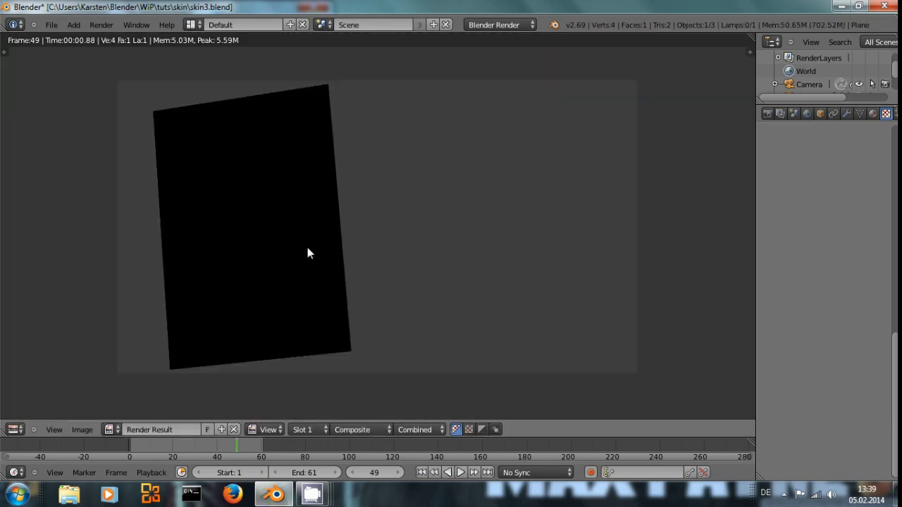
{"action": "key", "text": "Escape"}
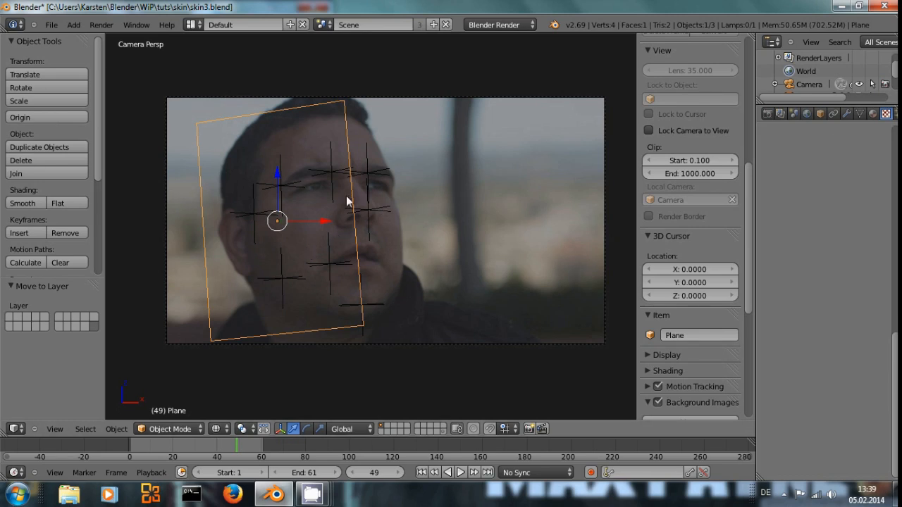
- Assign the existing SubSurface.001 material to the plane and render the current frame
{"action": "scroll", "coordinate": [347, 205], "scroll_direction": "up", "scroll_amount": 1}
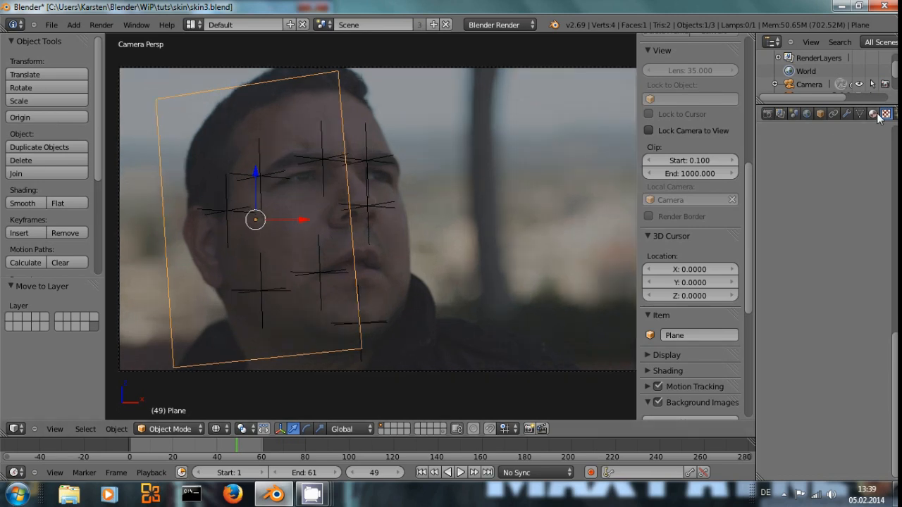
{"action": "left_click", "coordinate": [872, 113]}
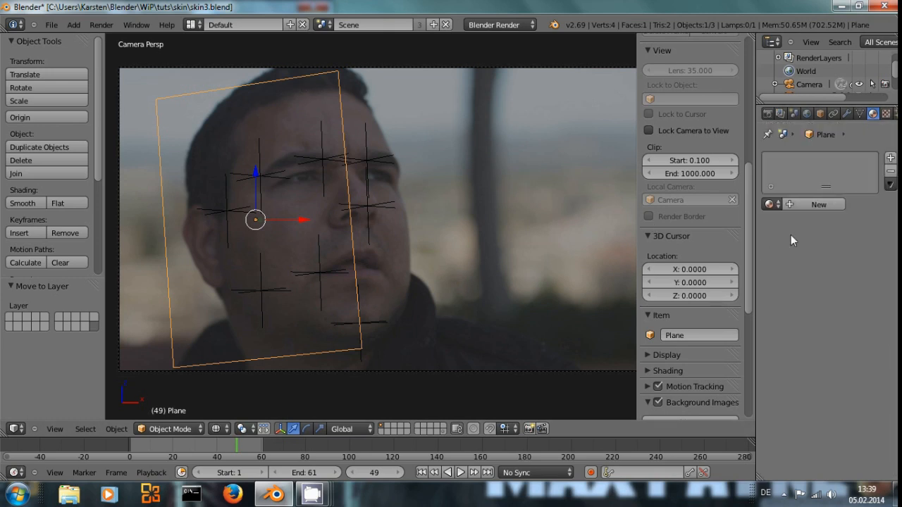
{"action": "left_click", "coordinate": [773, 205]}
{"action": "left_click", "coordinate": [718, 239]}
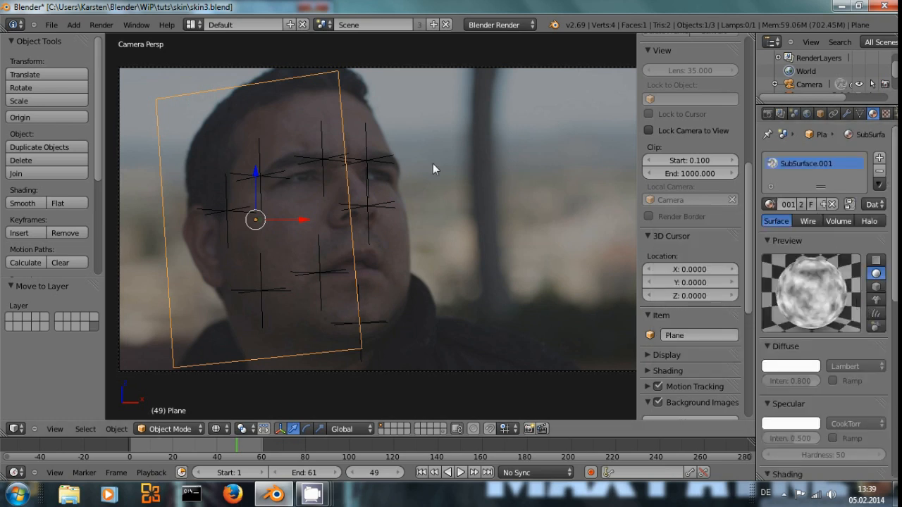
{"action": "key", "text": "F12"}
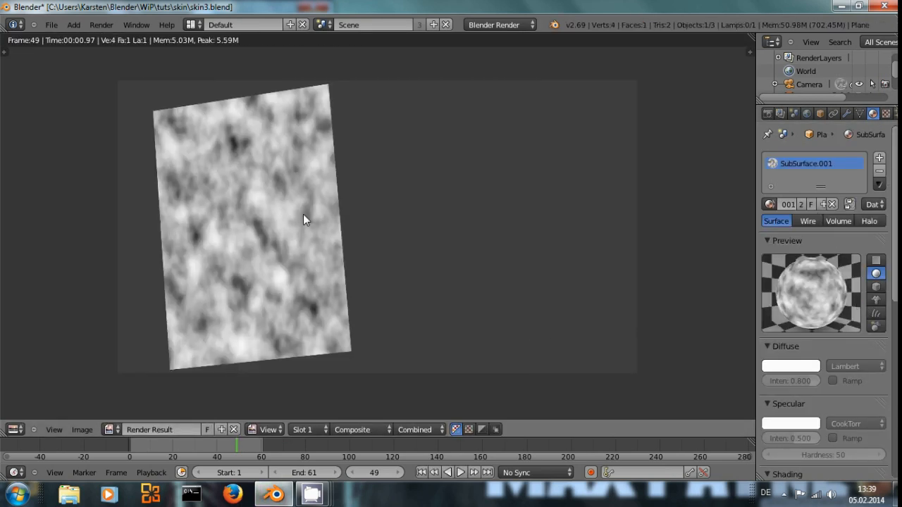
- Set the world's horizon colour to black and check it with a new render
{"action": "left_click", "coordinate": [807, 115]}
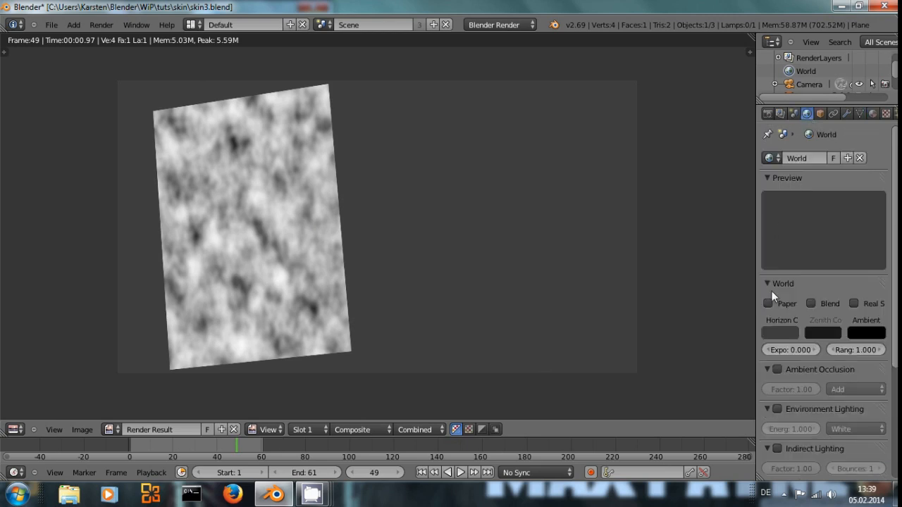
{"action": "left_click", "coordinate": [774, 332]}
{"action": "left_click_drag", "start_coordinate": [777, 235], "coordinate": [786, 290]}
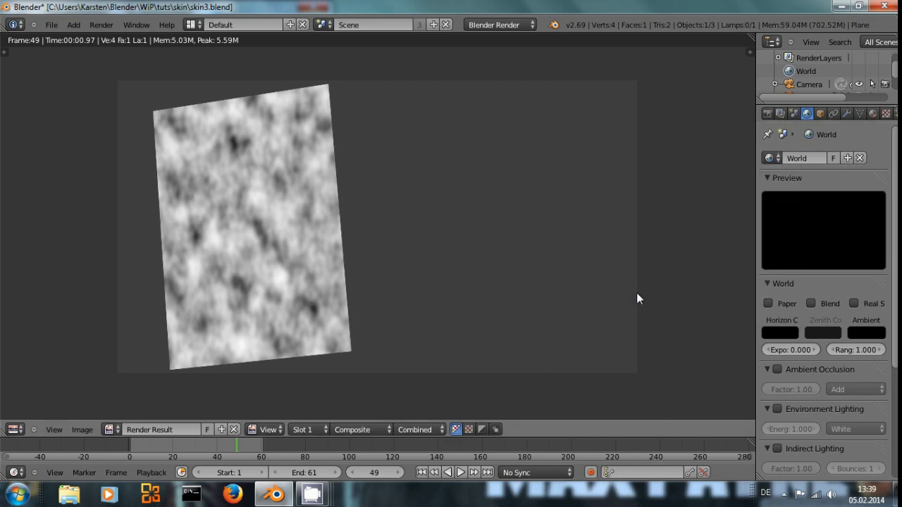
{"action": "key", "text": "F12"}
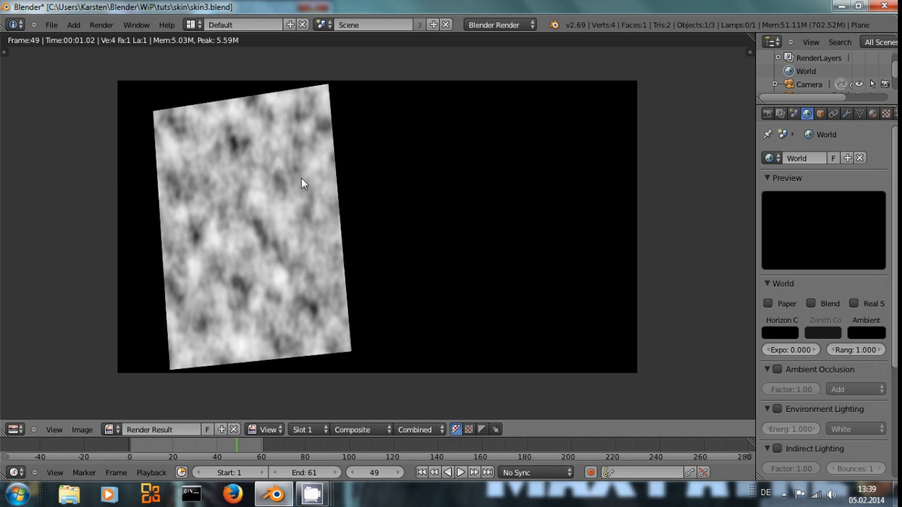
{"action": "key", "text": "Escape"}
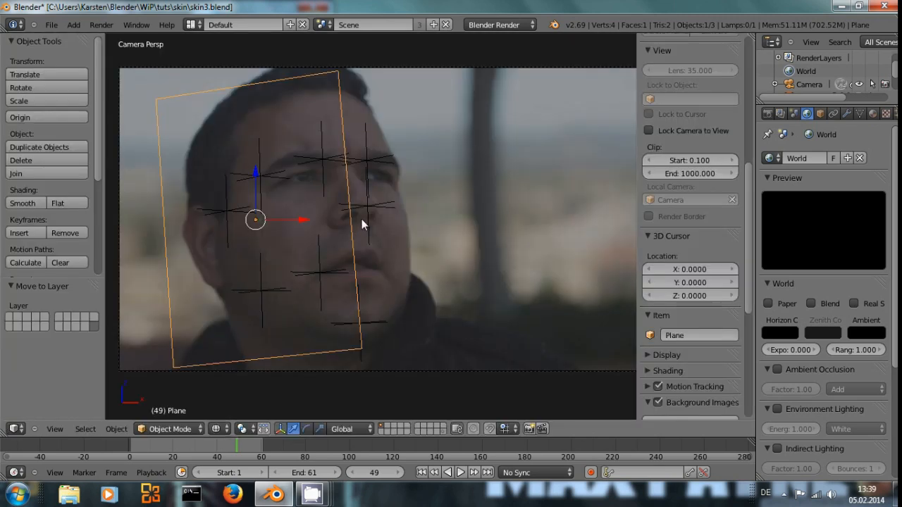
- Jump to end frame 61, switch the 3D view to the compositing node editor and enable the backdrop
{"action": "key", "text": "shift+Right"}
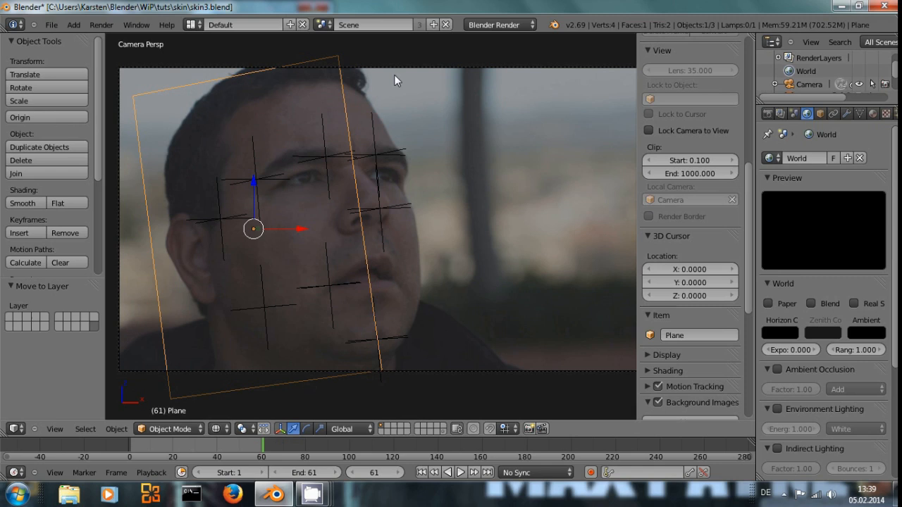
{"action": "left_click", "coordinate": [16, 429]}
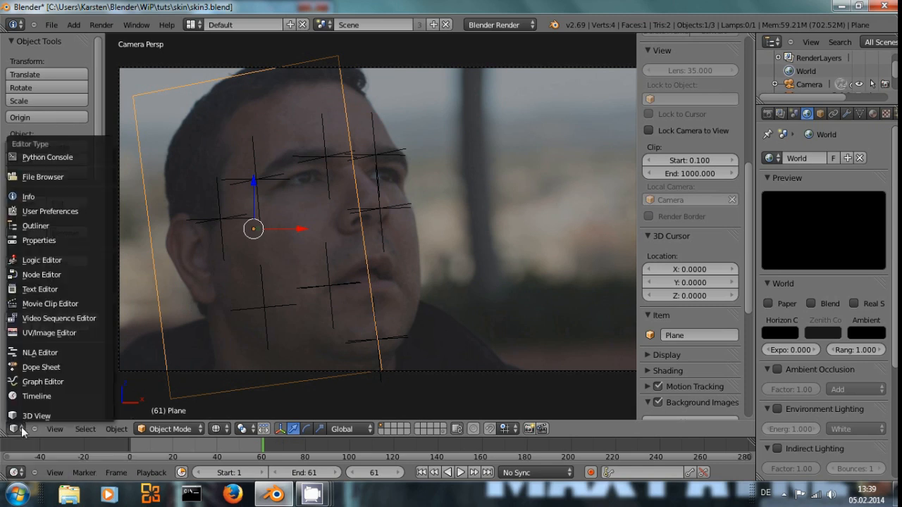
{"action": "left_click", "coordinate": [54, 275]}
{"action": "left_click", "coordinate": [170, 429]}
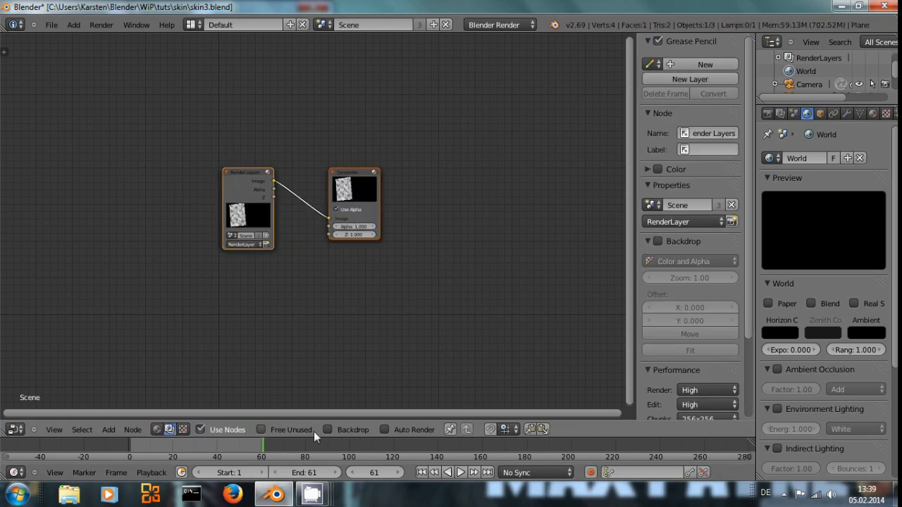
{"action": "left_click", "coordinate": [329, 429]}
- Move the Render Layers and Composite nodes far apart and maximize the node editor
{"action": "left_click_drag", "start_coordinate": [236, 175], "coordinate": [66, 56]}
{"action": "left_click_drag", "start_coordinate": [356, 182], "coordinate": [467, 131]}
{"action": "key", "text": "shift+space"}
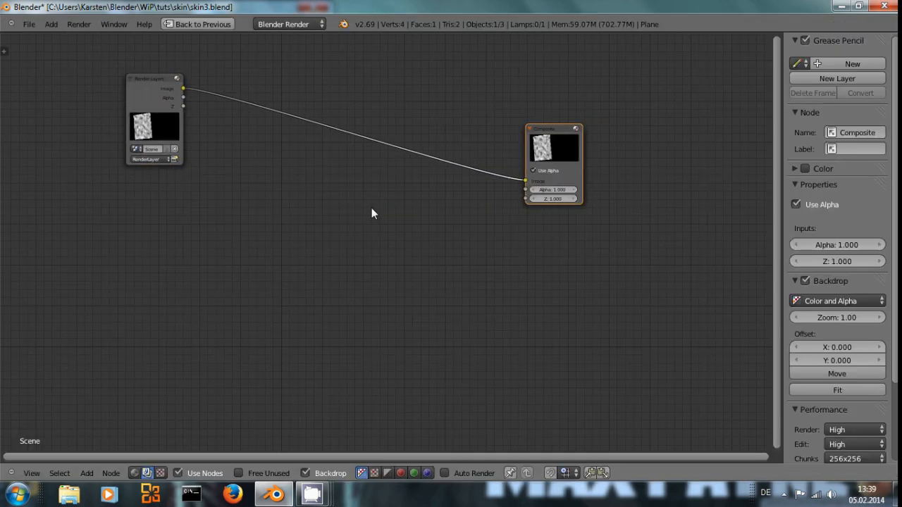
- Add a Movie Clip input node below the Render Layers node
{"action": "key", "text": "shift+a"}
{"action": "mouse_move", "coordinate": [216, 185]}
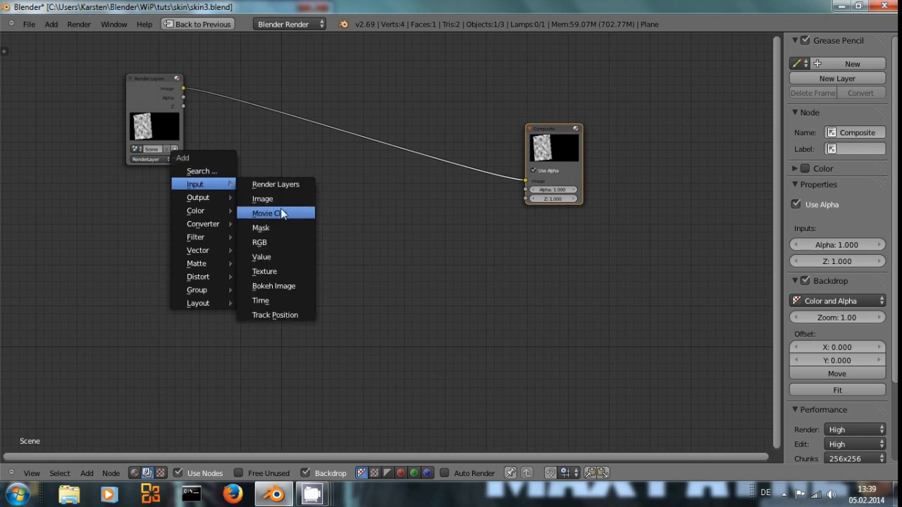
{"action": "left_click", "coordinate": [280, 208]}
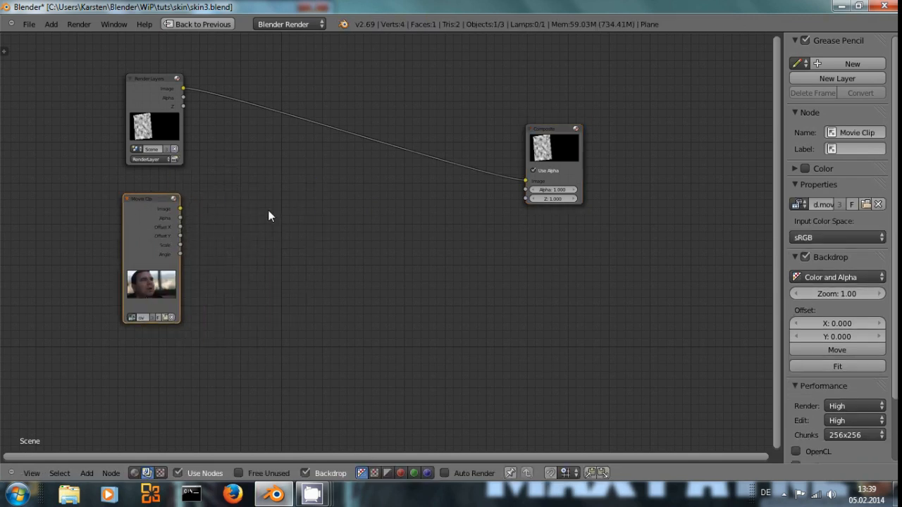
- Add a Mix colour node between the input nodes and the Composite node and set its blend type to Dodge
{"action": "key", "text": "shift+a"}
{"action": "mouse_move", "coordinate": [262, 238]}
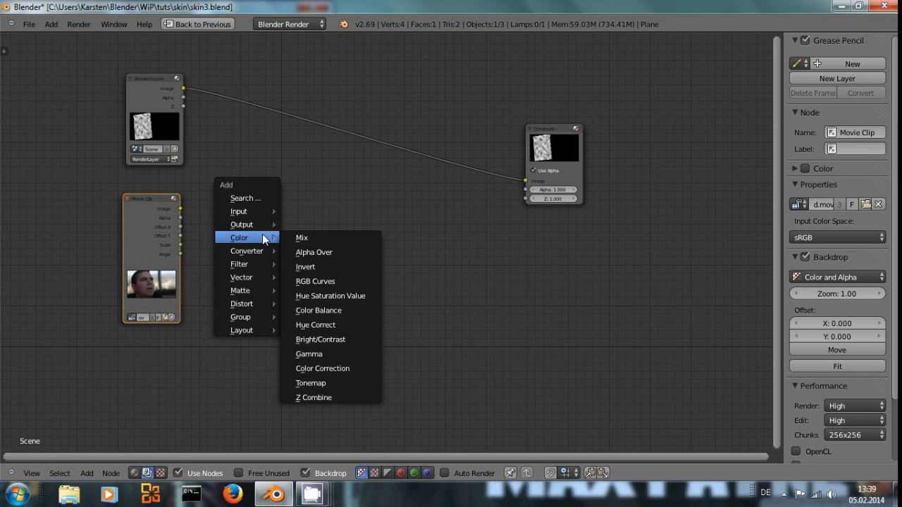
{"action": "left_click", "coordinate": [317, 238]}
{"action": "left_click", "coordinate": [391, 251]}
{"action": "left_click", "coordinate": [390, 245]}
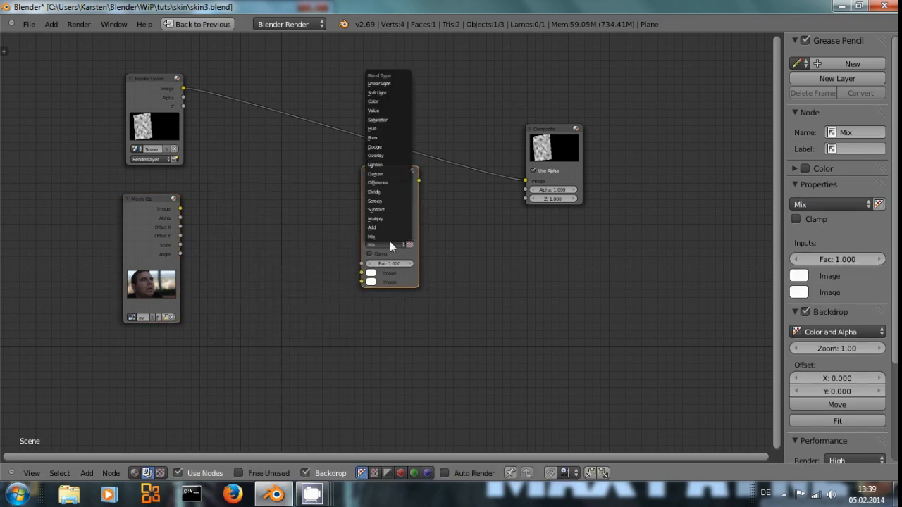
{"action": "scroll", "coordinate": [465, 258], "scroll_direction": "up", "scroll_amount": 1}
{"action": "left_click", "coordinate": [374, 245]}
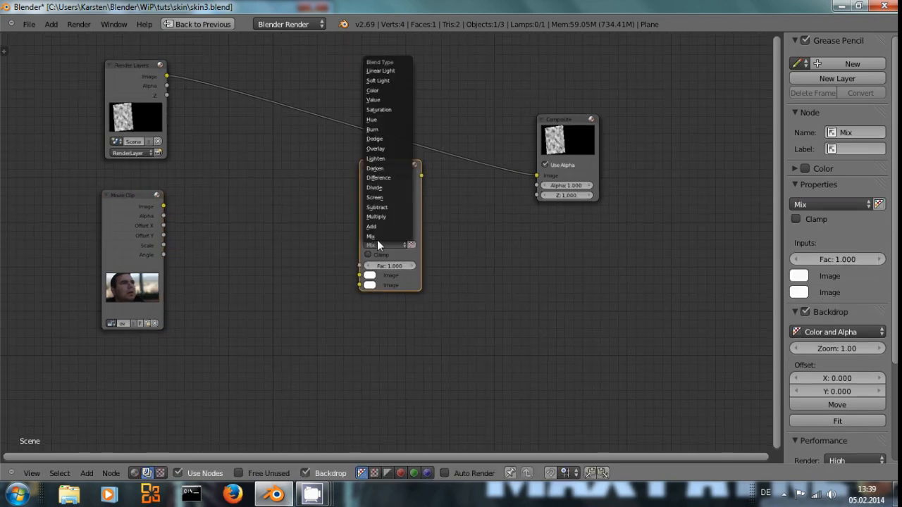
{"action": "left_click", "coordinate": [386, 138]}
- Connect the Render Layers and Movie Clip images to the Dodge node's two image inputs and preview the mix with a Viewer node
{"action": "left_click", "coordinate": [166, 75]}
{"action": "mouse_move", "coordinate": [166, 75]}
{"action": "left_mouse_down"}
{"action": "mouse_move", "coordinate": [299, 236]}
{"action": "mouse_move", "coordinate": [360, 274]}
{"action": "left_mouse_up"}
{"action": "mouse_move", "coordinate": [162, 205]}
{"action": "left_mouse_down"}
{"action": "mouse_move", "coordinate": [250, 268]}
{"action": "mouse_move", "coordinate": [360, 285]}
{"action": "left_mouse_up"}
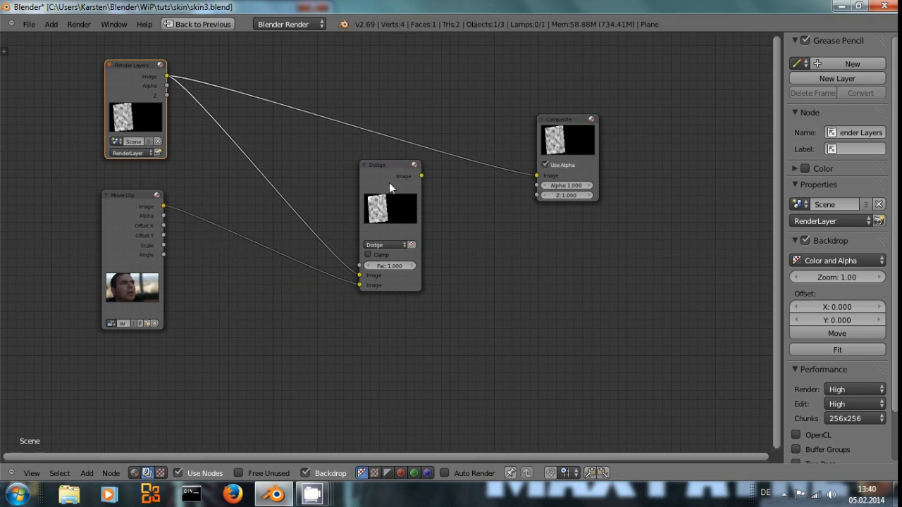
{"action": "left_click", "coordinate": [389, 183], "text": "ctrl+shift"}
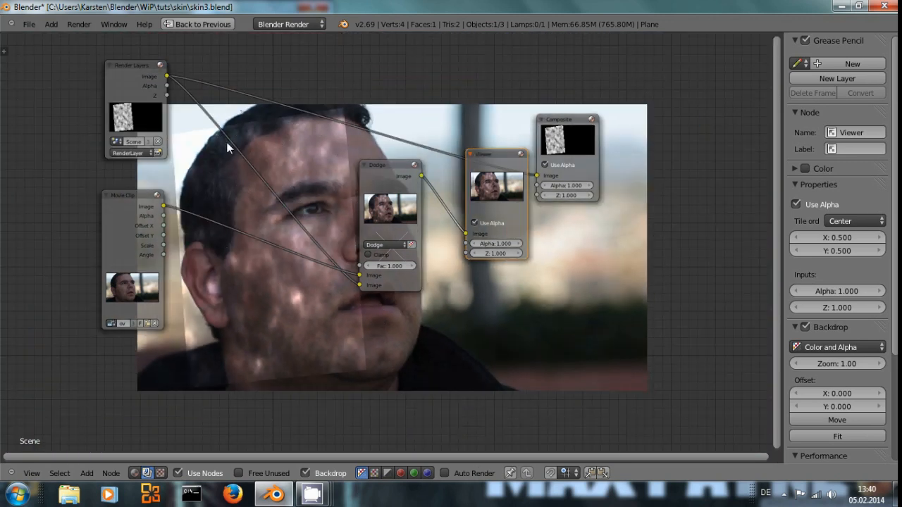
- Add an RGB Curves node and route the Render Layers image through it into the Dodge node's second image input
{"action": "left_click", "coordinate": [394, 177]}
{"action": "key", "text": "shift+a"}
{"action": "mouse_move", "coordinate": [327, 171]}
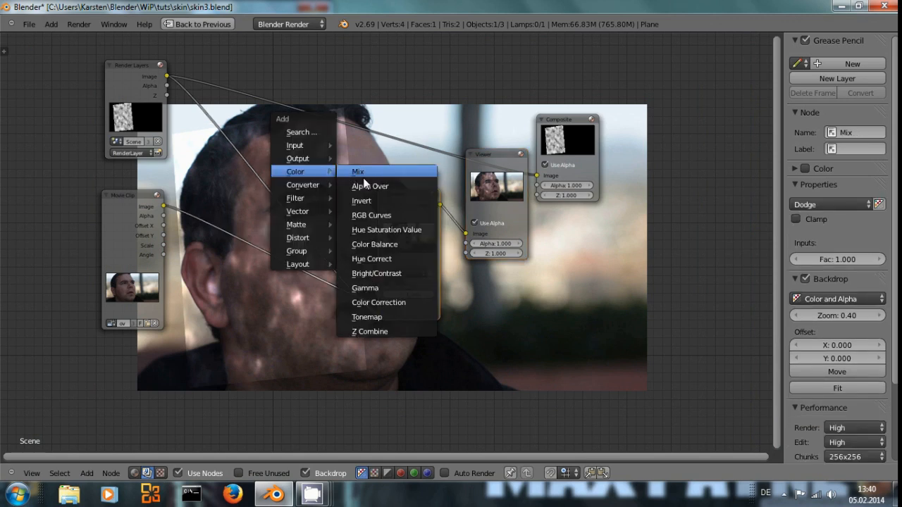
{"action": "left_click", "coordinate": [371, 215]}
{"action": "left_click", "coordinate": [231, 81]}
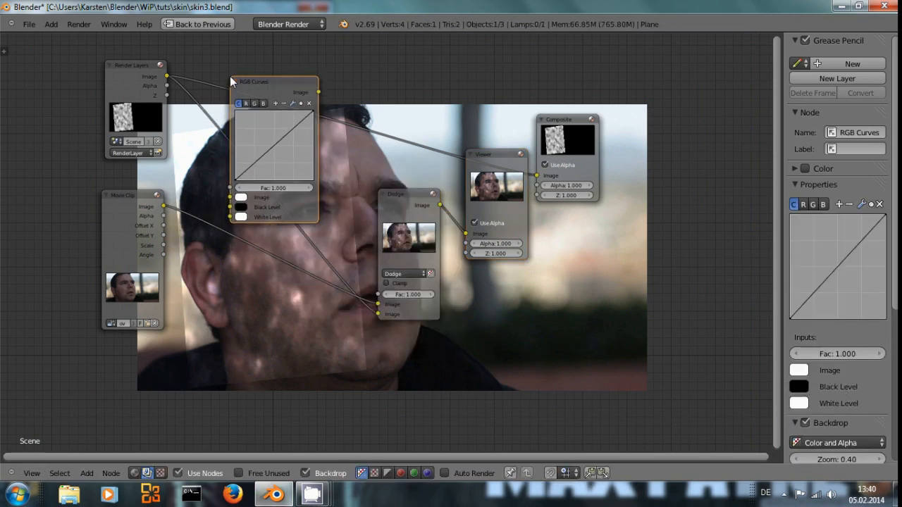
{"action": "left_click_drag", "start_coordinate": [166, 76], "coordinate": [231, 195]}
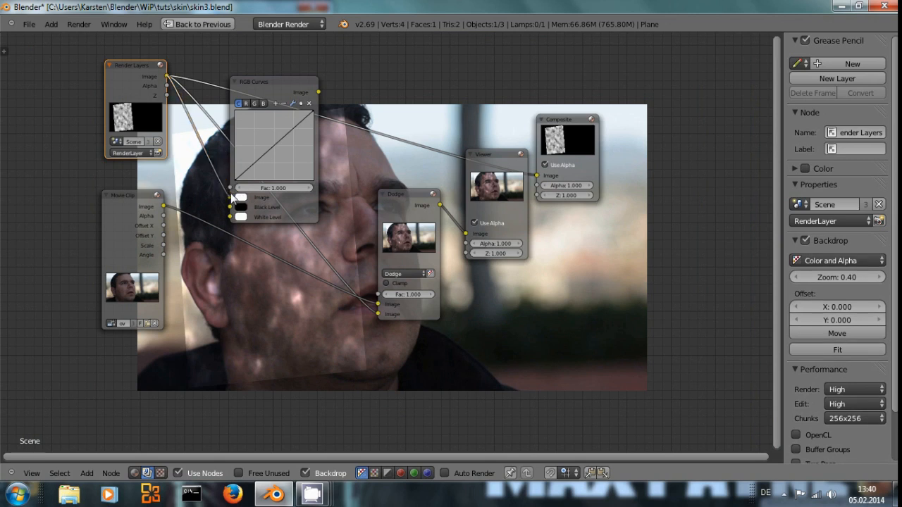
{"action": "mouse_move", "coordinate": [319, 92]}
{"action": "left_mouse_down"}
{"action": "mouse_move", "coordinate": [361, 292]}
{"action": "mouse_move", "coordinate": [379, 316]}
{"action": "left_mouse_up"}
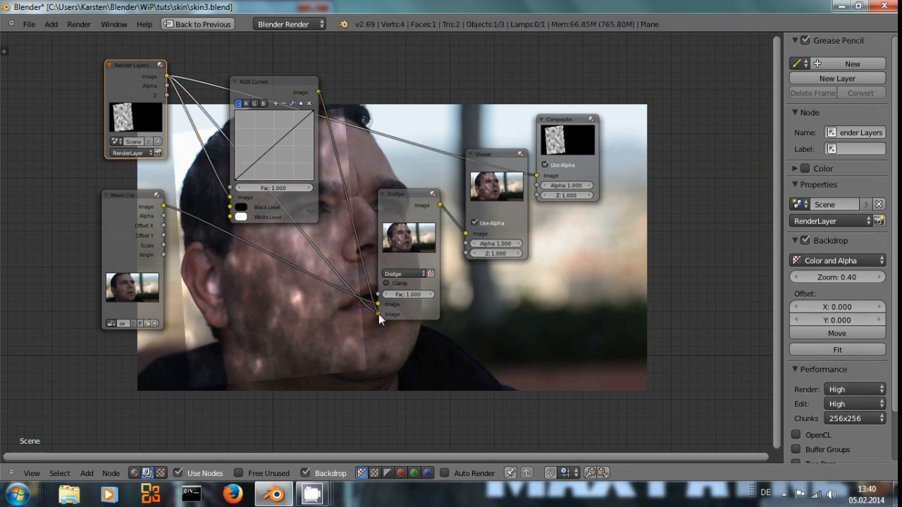
- Arrange the nodes with Movie Clip above Render Layers and RGB Curves, Viewer below Composite, and link the Dodge output to Composite
{"action": "left_click", "coordinate": [144, 215]}
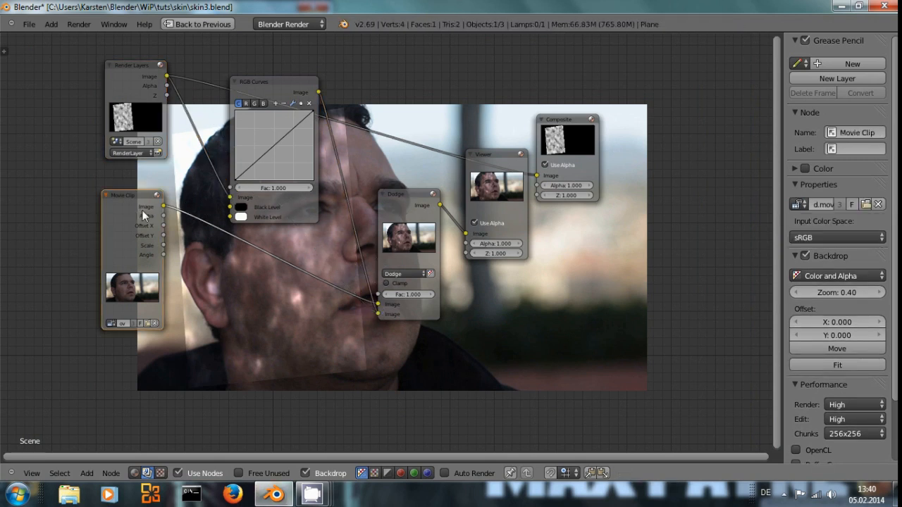
{"action": "left_click_drag", "start_coordinate": [143, 214], "coordinate": [222, 180]}
{"action": "left_click_drag", "start_coordinate": [139, 84], "coordinate": [102, 385]}
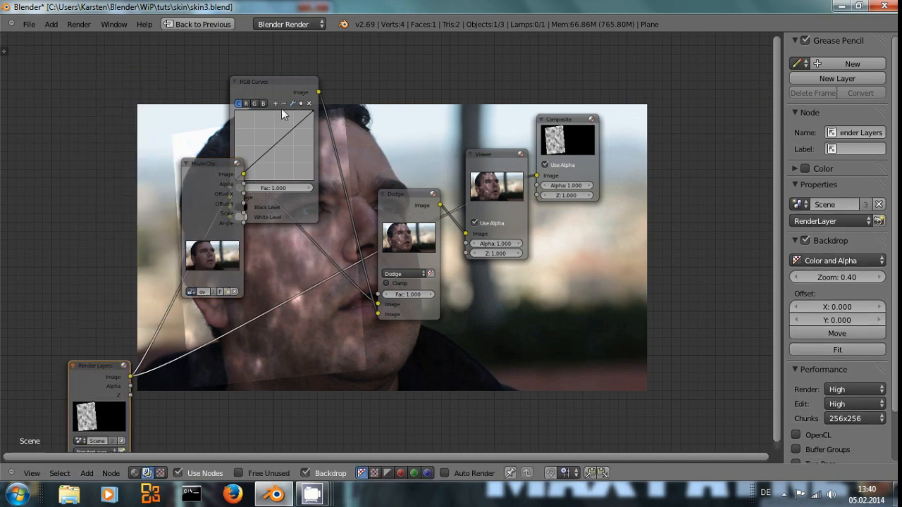
{"action": "left_click_drag", "start_coordinate": [280, 81], "coordinate": [283, 317]}
{"action": "left_click_drag", "start_coordinate": [203, 170], "coordinate": [184, 78]}
{"action": "left_click_drag", "start_coordinate": [398, 193], "coordinate": [390, 212]}
{"action": "left_click_drag", "start_coordinate": [292, 322], "coordinate": [239, 278]}
{"action": "mouse_move", "coordinate": [511, 156]}
{"action": "left_mouse_down"}
{"action": "mouse_move", "coordinate": [471, 165]}
{"action": "mouse_move", "coordinate": [489, 163]}
{"action": "mouse_move", "coordinate": [555, 250]}
{"action": "mouse_move", "coordinate": [583, 269]}
{"action": "left_mouse_up"}
{"action": "mouse_move", "coordinate": [428, 221]}
{"action": "left_mouse_down"}
{"action": "mouse_move", "coordinate": [542, 172]}
{"action": "mouse_move", "coordinate": [432, 172]}
{"action": "left_mouse_up"}
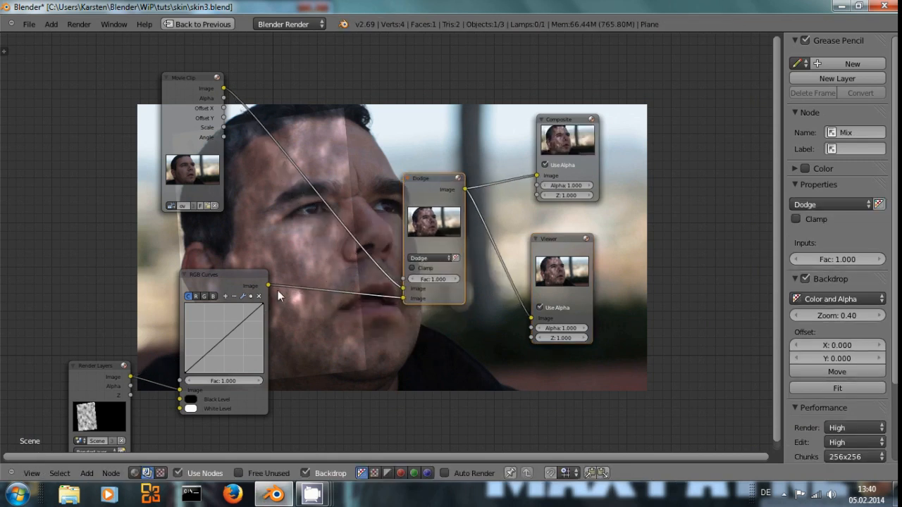
- Preview the RGB Curves output, tint it warm orange with an S-shaped green curve, and raise the combined curve to X 0.40, Y 0.63125
{"action": "left_click_drag", "start_coordinate": [222, 326], "coordinate": [202, 363]}
{"action": "left_click", "coordinate": [230, 277], "text": "ctrl+shift"}
{"action": "left_click", "coordinate": [213, 295]}
{"action": "left_click", "coordinate": [204, 296]}
{"action": "left_click", "coordinate": [255, 318]}
{"action": "left_click_drag", "start_coordinate": [255, 316], "coordinate": [250, 314]}
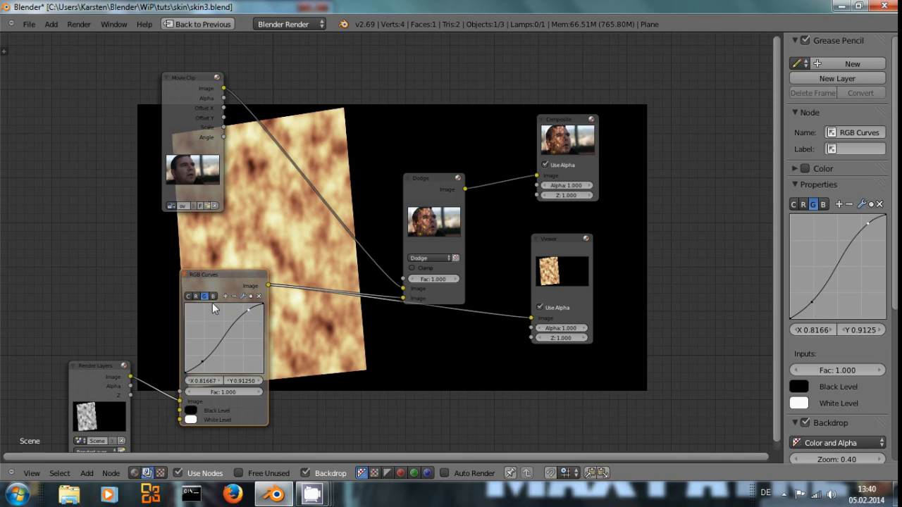
{"action": "left_click", "coordinate": [188, 297]}
{"action": "left_click_drag", "start_coordinate": [219, 335], "coordinate": [215, 328]}
- Preview the Dodge node's output and move the Render Layers node slightly up beside the RGB Curves node
{"action": "left_click", "coordinate": [414, 185], "text": "ctrl+shift"}
{"action": "middle_click_drag", "start_coordinate": [387, 309], "coordinate": [348, 300]}
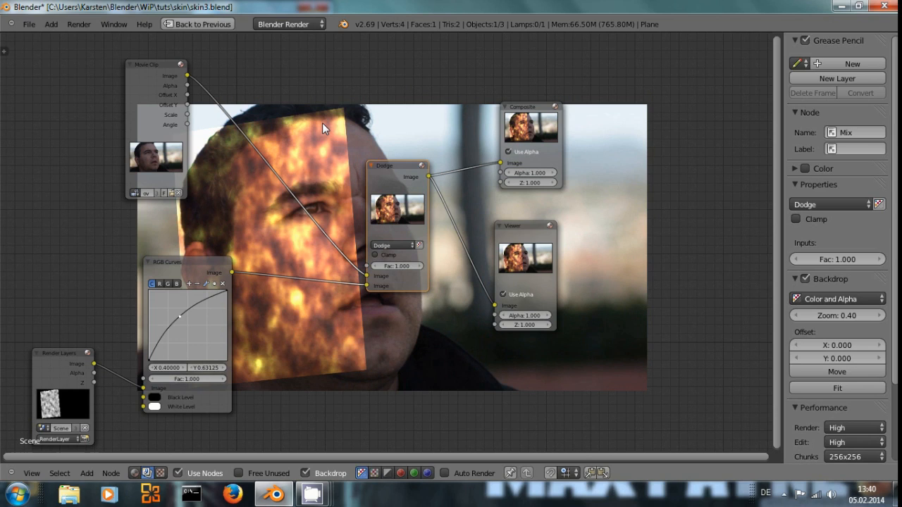
{"action": "left_click_drag", "start_coordinate": [74, 353], "coordinate": [64, 323]}
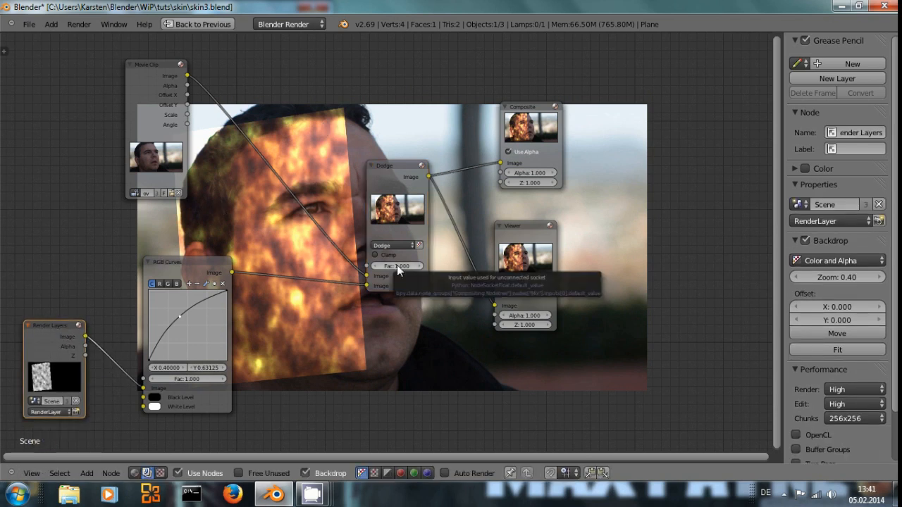
- Restore the full layout, switch the node editor to the 3D View and open the texture settings of the plane's material
{"action": "key", "text": "ctrl+Up"}
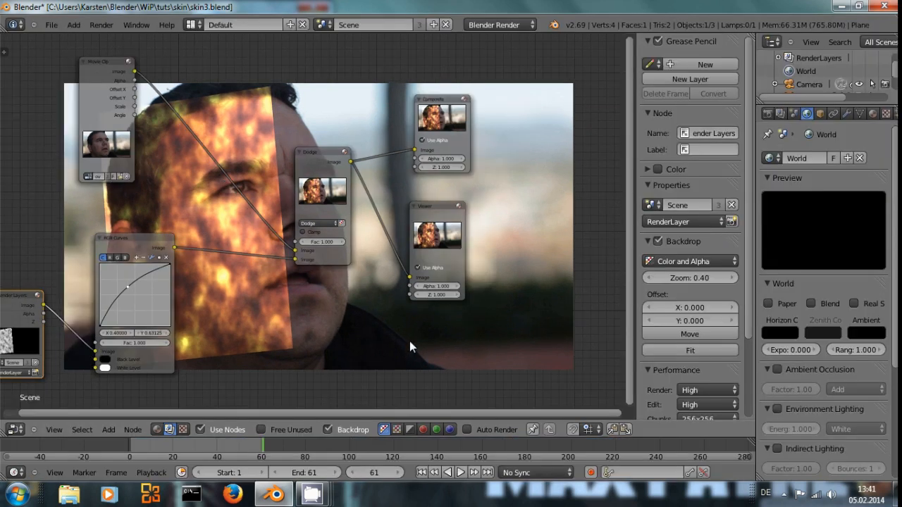
{"action": "left_click", "coordinate": [14, 429]}
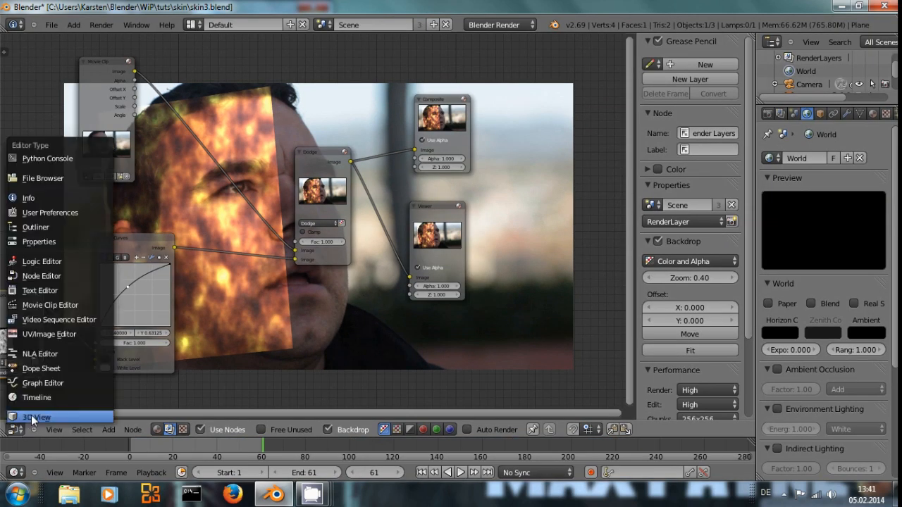
{"action": "left_click", "coordinate": [31, 417]}
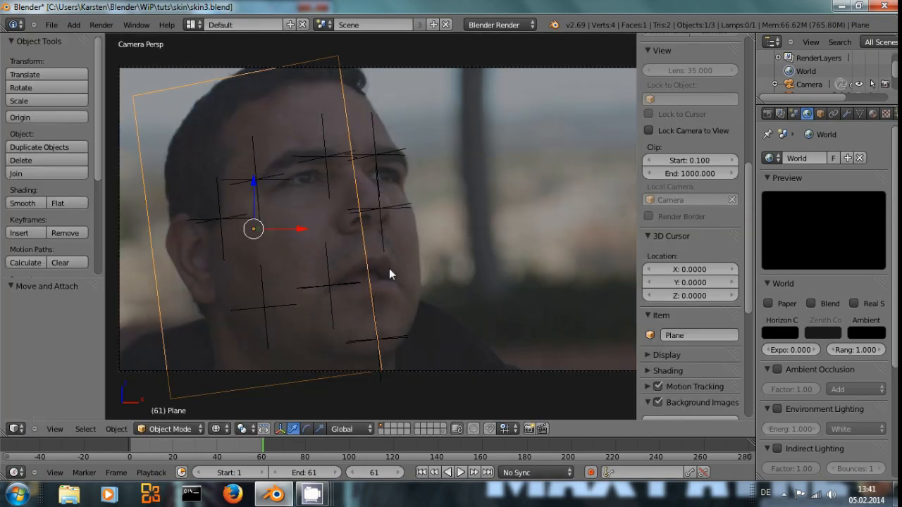
{"action": "left_click", "coordinate": [886, 115]}
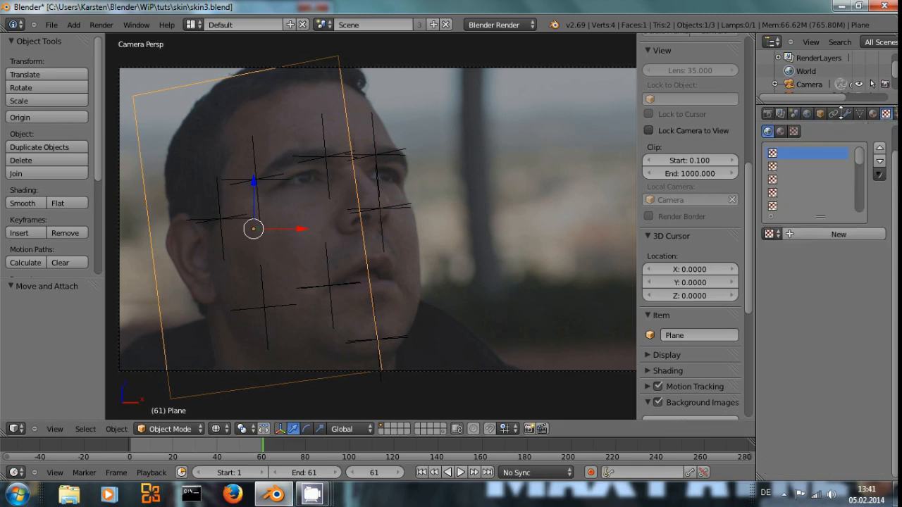
{"action": "left_click", "coordinate": [873, 113]}
{"action": "left_click", "coordinate": [886, 114]}
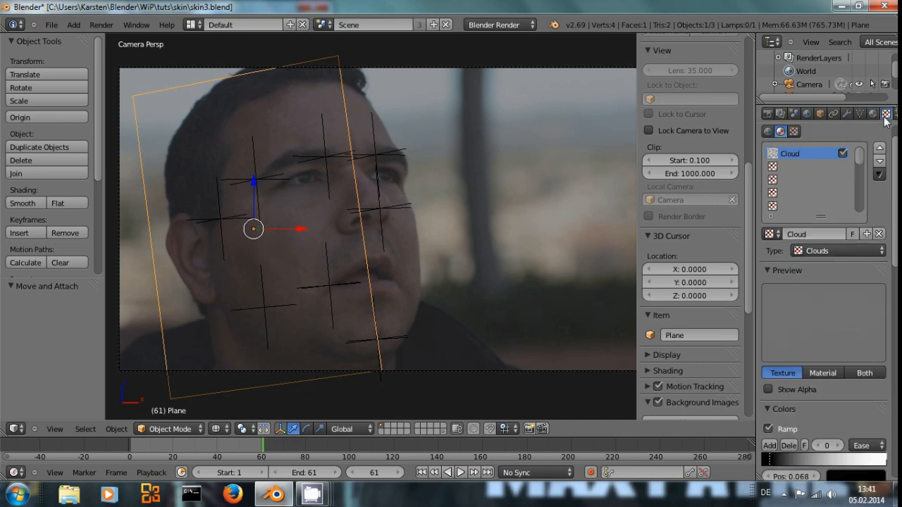
- Create a texture named Img in the slot below Cloud and set its type to Image or Movie
{"action": "left_click", "coordinate": [796, 169]}
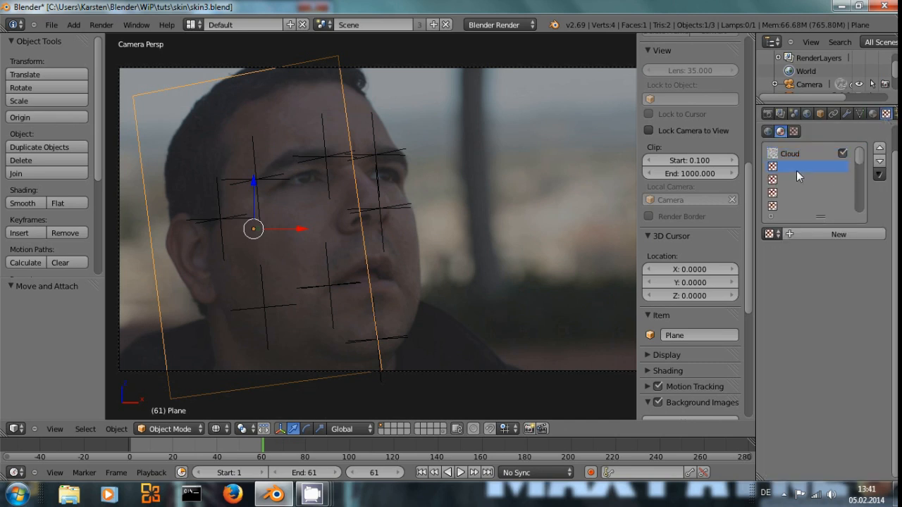
{"action": "left_click", "coordinate": [798, 234]}
{"action": "left_click", "coordinate": [801, 235]}
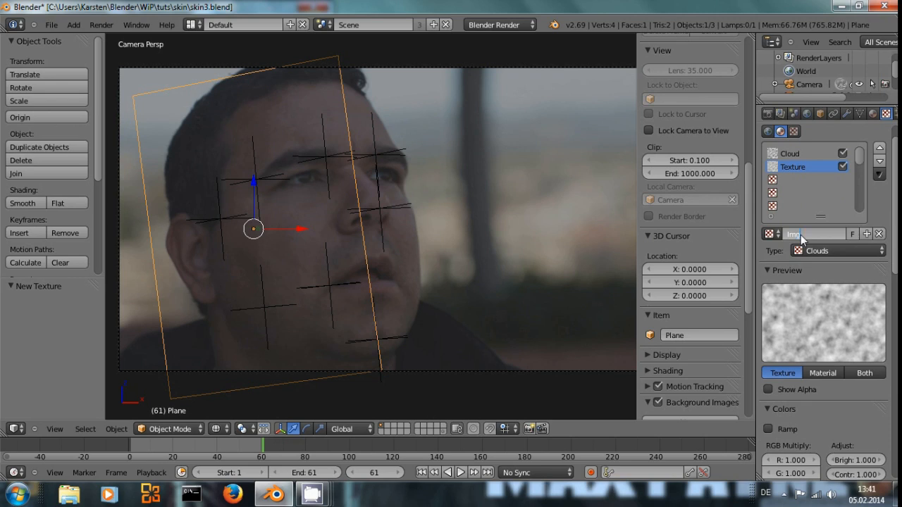
{"action": "type", "text": "Img"}
{"action": "key", "text": "Return"}
{"action": "left_click", "coordinate": [854, 251]}
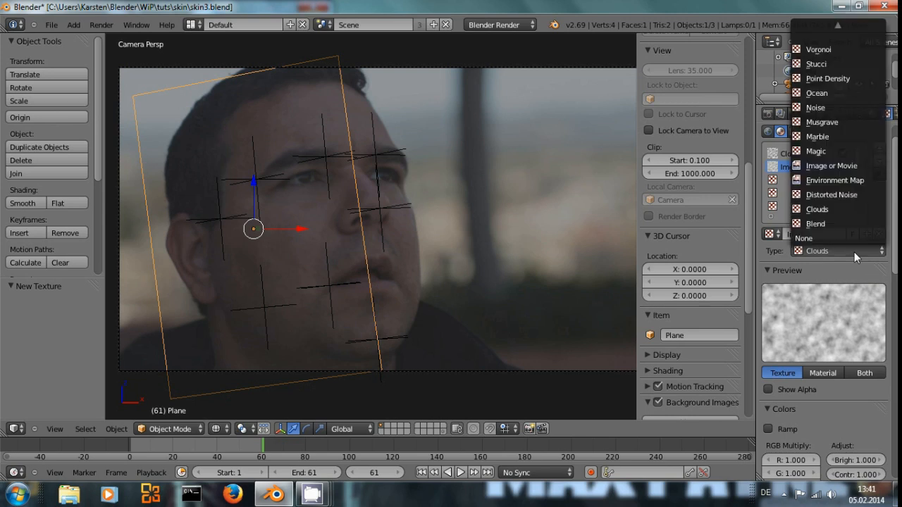
{"action": "left_click", "coordinate": [816, 165]}
- Load vein_together.jpg from the 140 folder as the Img texture's image, browsing the files as thumbnails
{"action": "scroll", "coordinate": [811, 345], "scroll_direction": "down", "scroll_amount": 5}
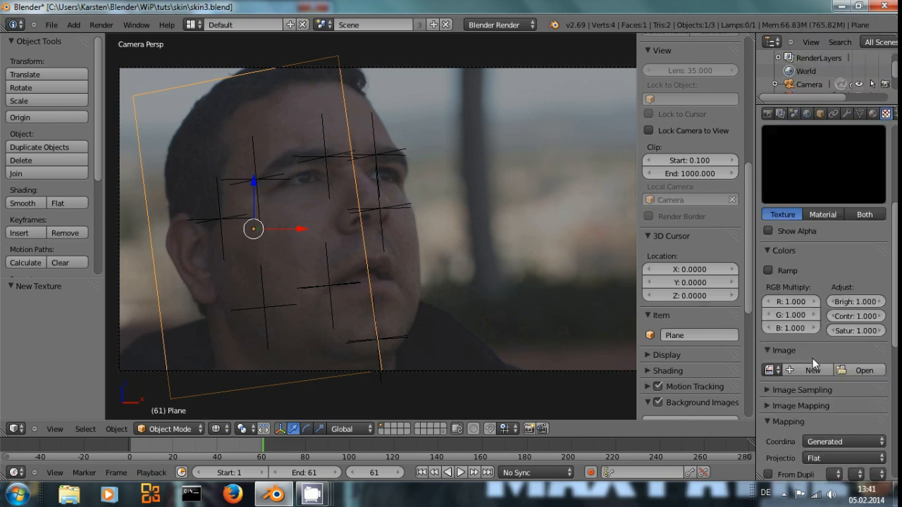
{"action": "left_click", "coordinate": [861, 370]}
{"action": "left_click", "coordinate": [185, 104]}
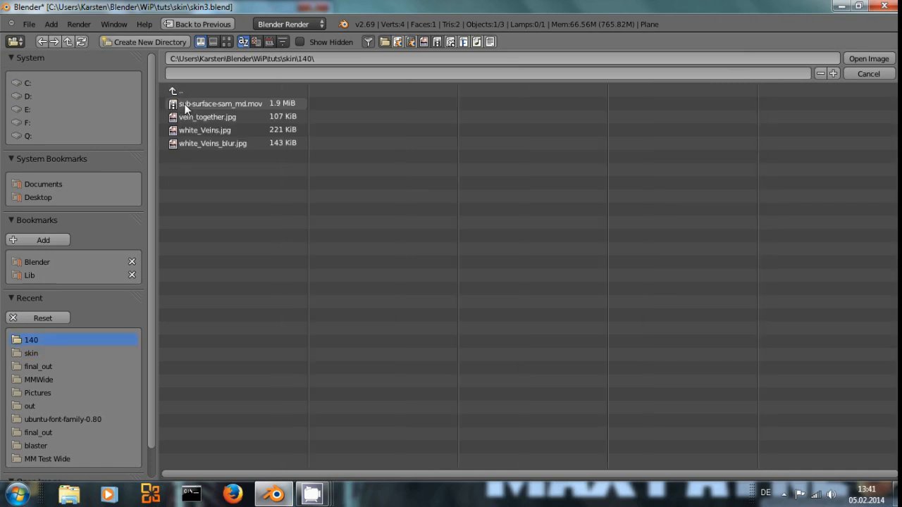
{"action": "left_click", "coordinate": [225, 41]}
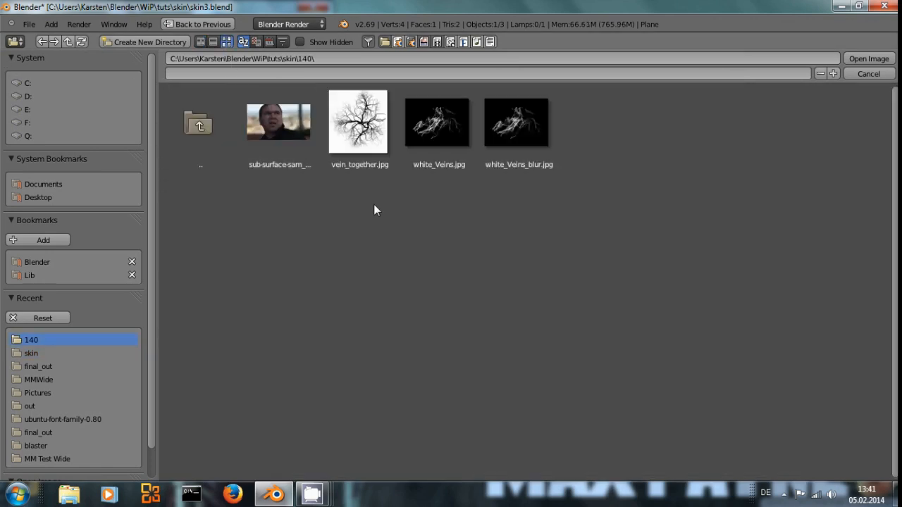
{"action": "double_click", "coordinate": [350, 120]}
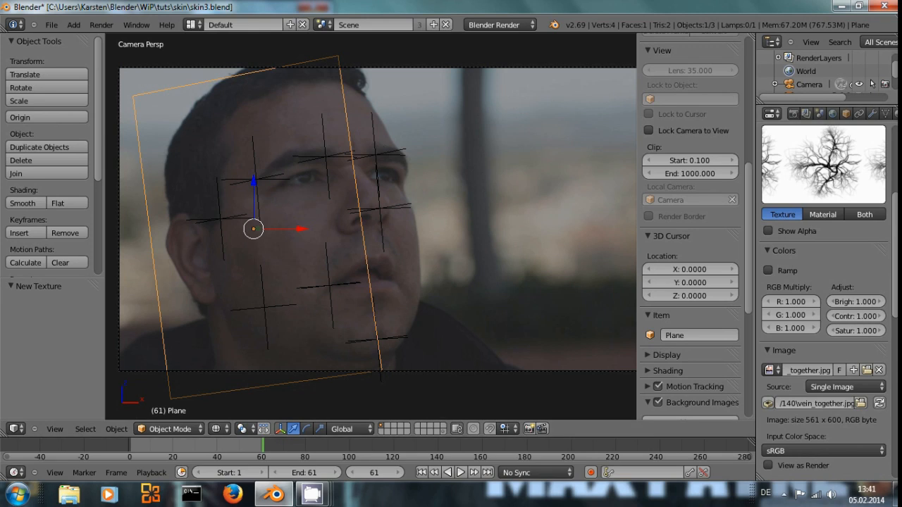
- Set the 3D view to Texture shading with GLSL material mode
{"action": "left_click", "coordinate": [216, 429]}
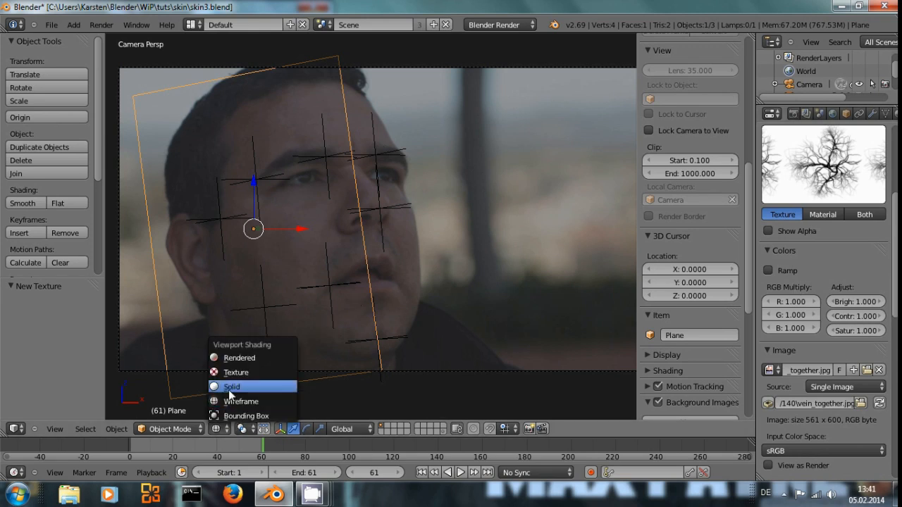
{"action": "left_click", "coordinate": [236, 371]}
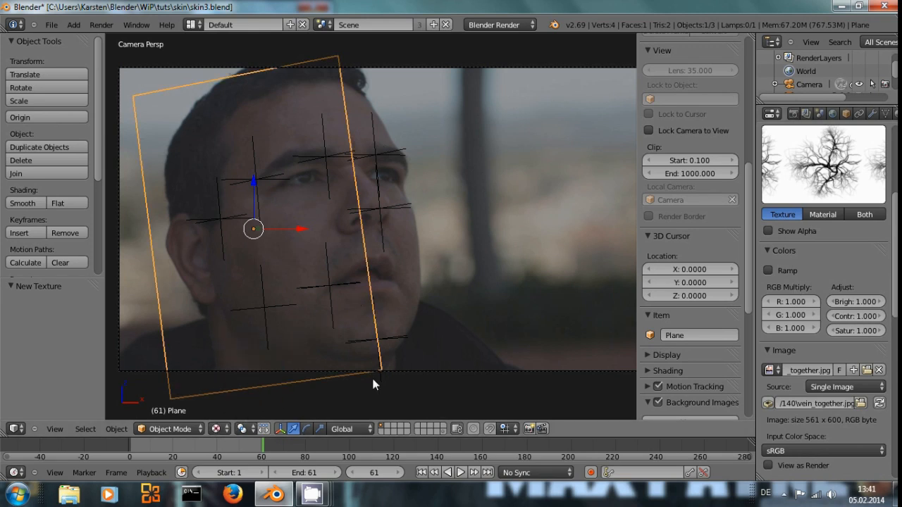
{"action": "scroll", "coordinate": [659, 307], "scroll_direction": "down", "scroll_amount": 3}
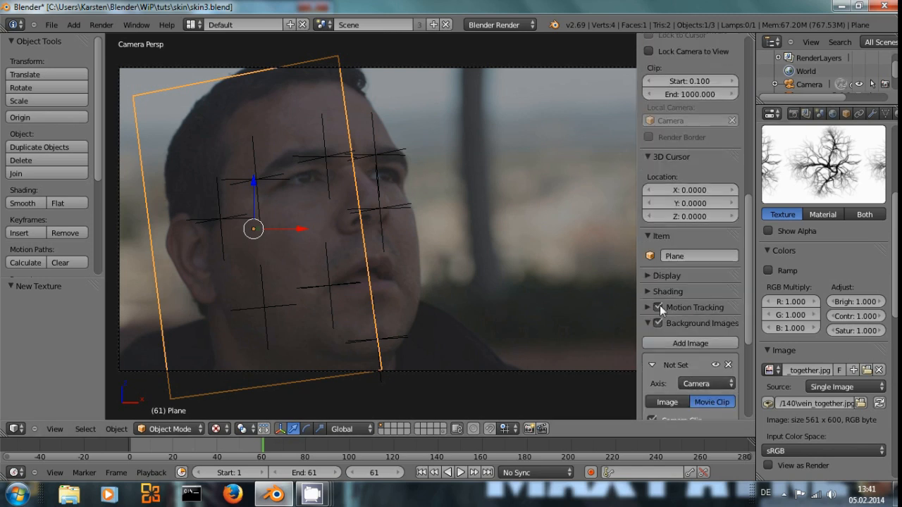
{"action": "left_click", "coordinate": [659, 294]}
{"action": "left_click", "coordinate": [666, 311]}
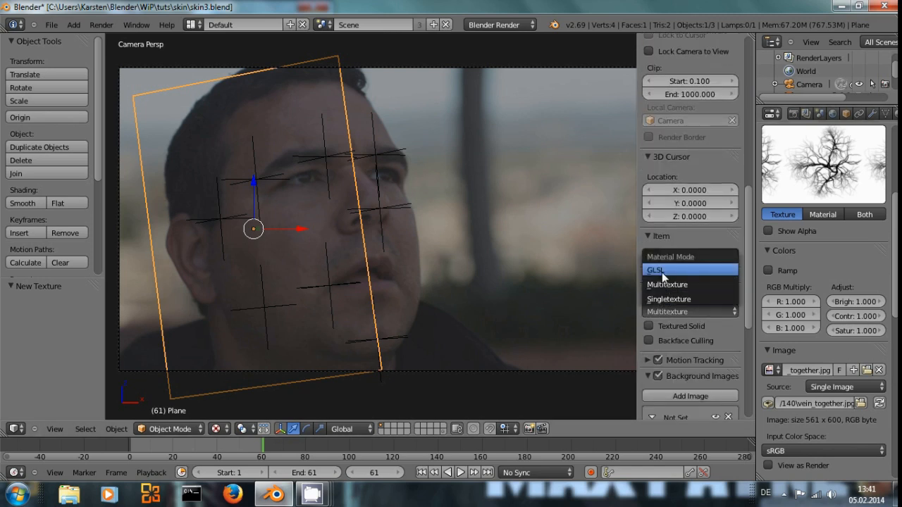
{"action": "left_click", "coordinate": [661, 272]}
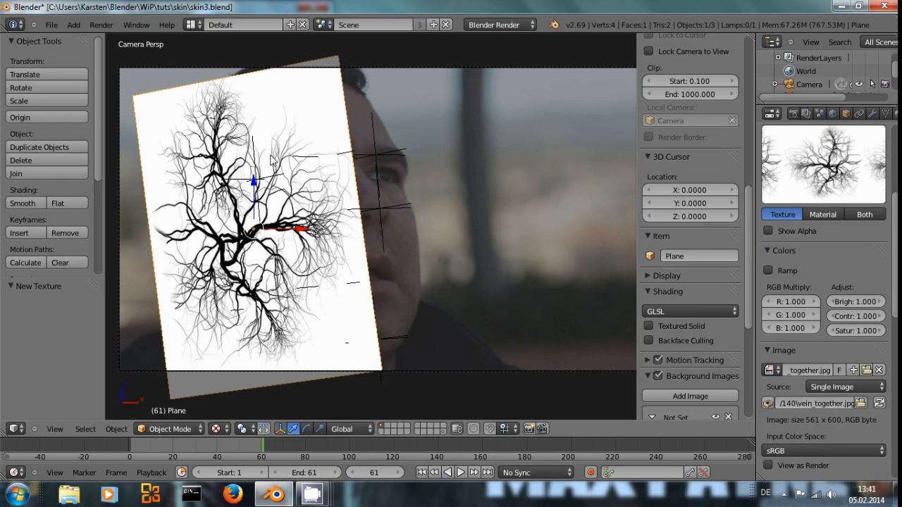
- Set the Img texture's influence blend type to Multiply
{"action": "scroll", "coordinate": [826, 387], "scroll_direction": "down", "scroll_amount": 10}
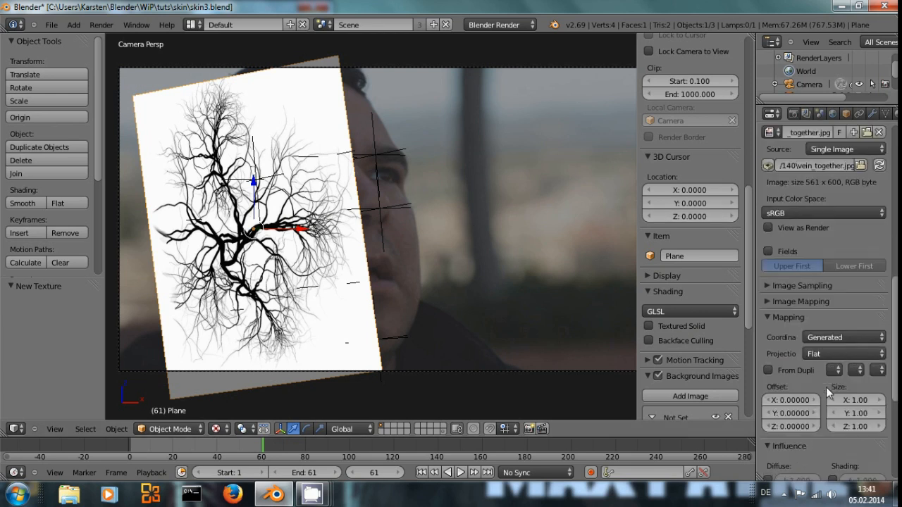
{"action": "scroll", "coordinate": [820, 391], "scroll_direction": "down", "scroll_amount": 2}
{"action": "left_click", "coordinate": [805, 389]}
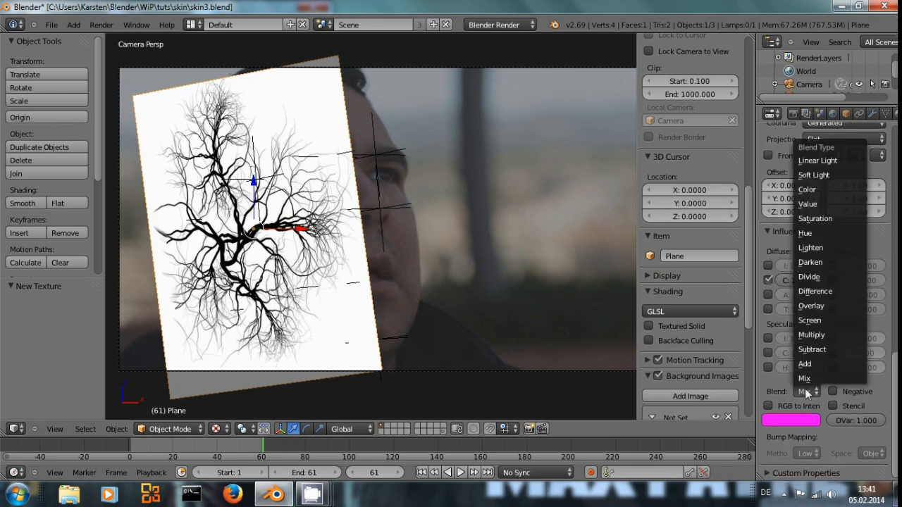
{"action": "left_click", "coordinate": [809, 335]}
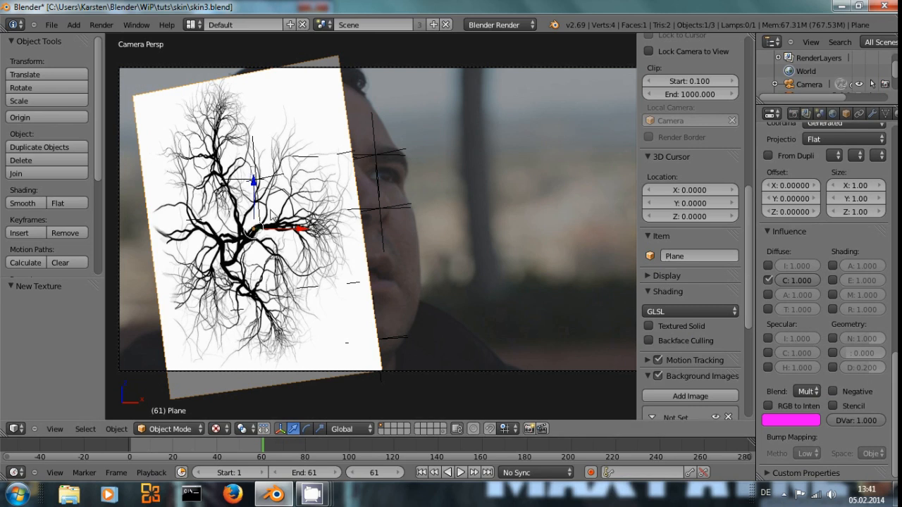
- Render the current frame to check the vein texture, and set its mapping size to 1.60 in X and Y
{"action": "key", "text": "F12"}
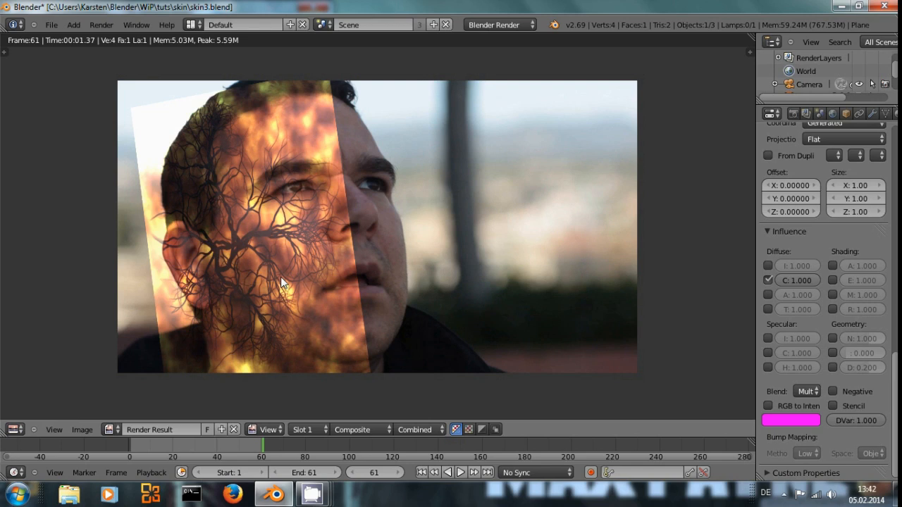
{"action": "key", "text": "Escape"}
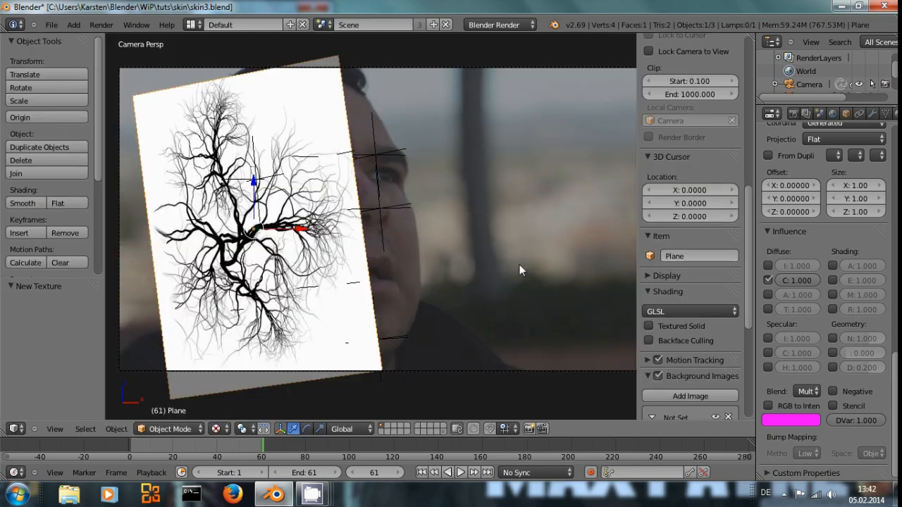
{"action": "scroll", "coordinate": [806, 285], "scroll_direction": "up", "scroll_amount": 4}
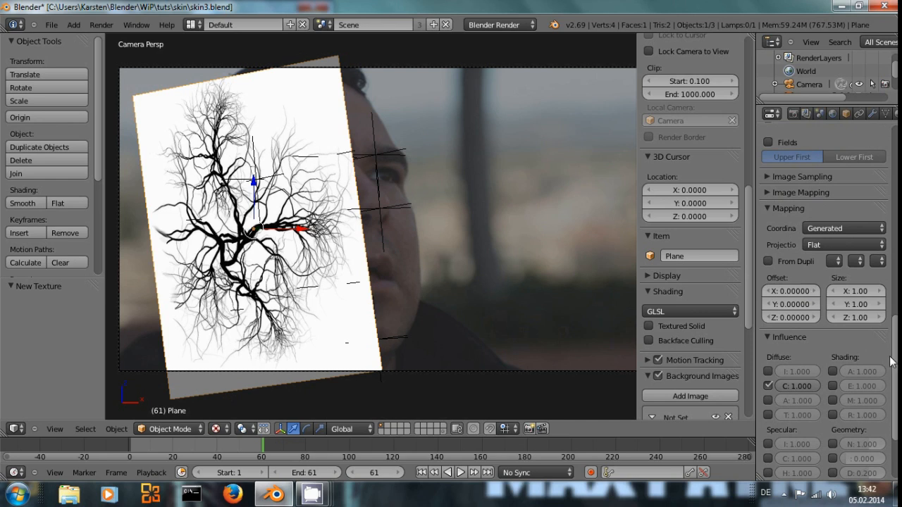
{"action": "left_click", "coordinate": [879, 304]}
{"action": "left_click", "coordinate": [879, 304]}
{"action": "left_click", "coordinate": [880, 304]}
{"action": "left_click", "coordinate": [879, 304]}
{"action": "left_click", "coordinate": [879, 291]}
{"action": "left_click", "coordinate": [879, 291]}
{"action": "left_click", "coordinate": [879, 291]}
{"action": "left_click", "coordinate": [879, 290]}
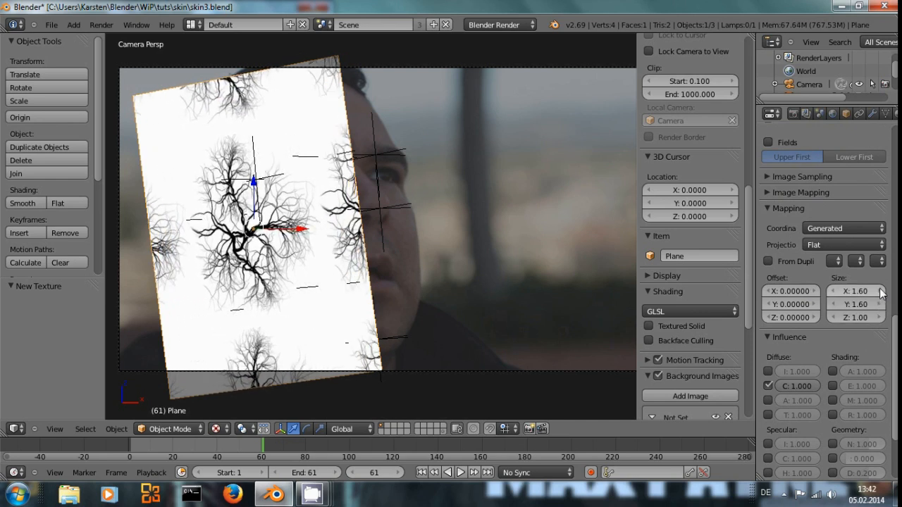
- Set the vein texture's mapping offset to X -0.30 and Y 0.40, and render the frame to check the placement
{"action": "left_click", "coordinate": [815, 305]}
{"action": "left_click", "coordinate": [814, 304]}
{"action": "left_click", "coordinate": [815, 304]}
{"action": "left_click", "coordinate": [814, 304]}
{"action": "left_click", "coordinate": [767, 291]}
{"action": "left_click", "coordinate": [767, 291]}
{"action": "left_click", "coordinate": [768, 292]}
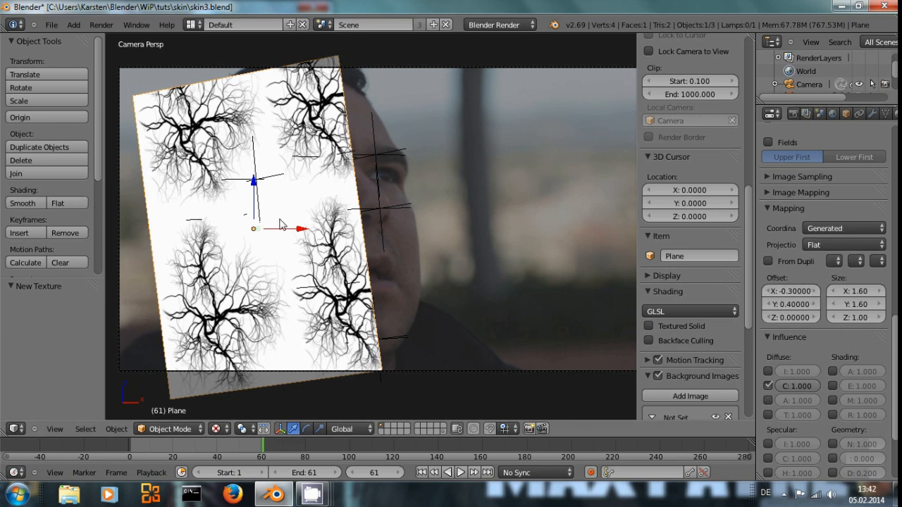
{"action": "key", "text": "F12"}
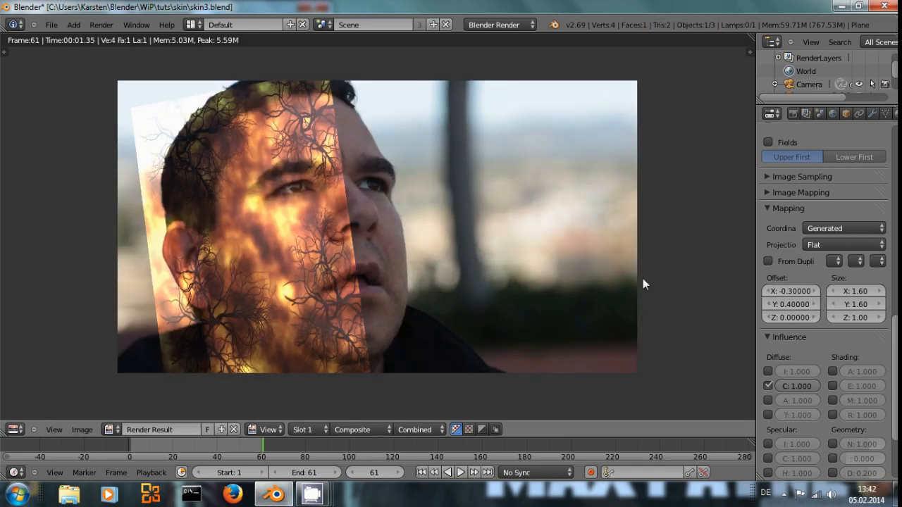
{"action": "key", "text": "Escape"}
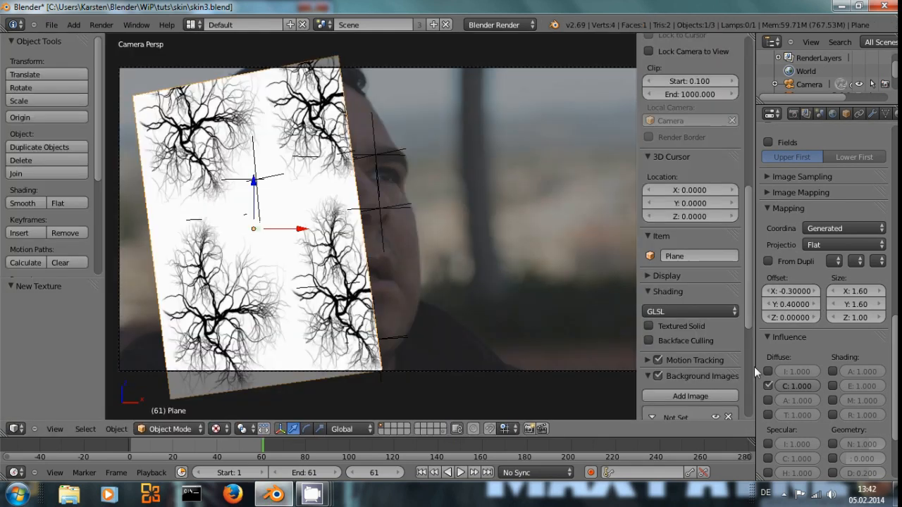
- Set the vein texture's mapping offset to X -0.10 and Y 0.30
{"action": "left_click", "coordinate": [814, 303]}
{"action": "left_click", "coordinate": [766, 304]}
{"action": "left_click", "coordinate": [765, 305]}
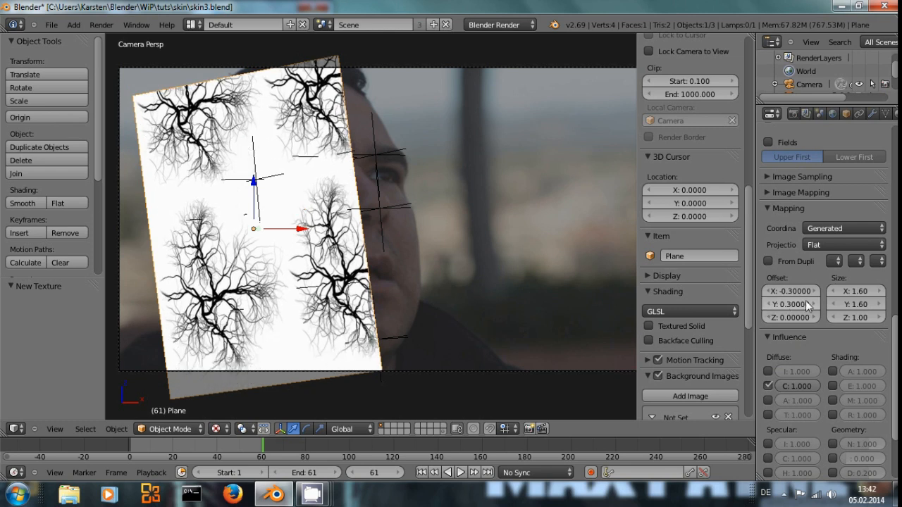
{"action": "left_click", "coordinate": [766, 290]}
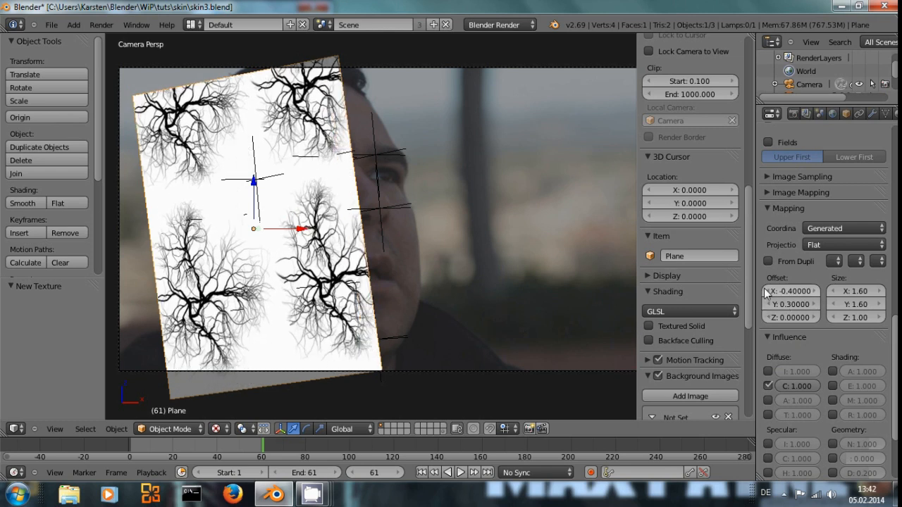
{"action": "left_click", "coordinate": [812, 291]}
{"action": "left_click", "coordinate": [812, 291]}
{"action": "left_click", "coordinate": [811, 291]}
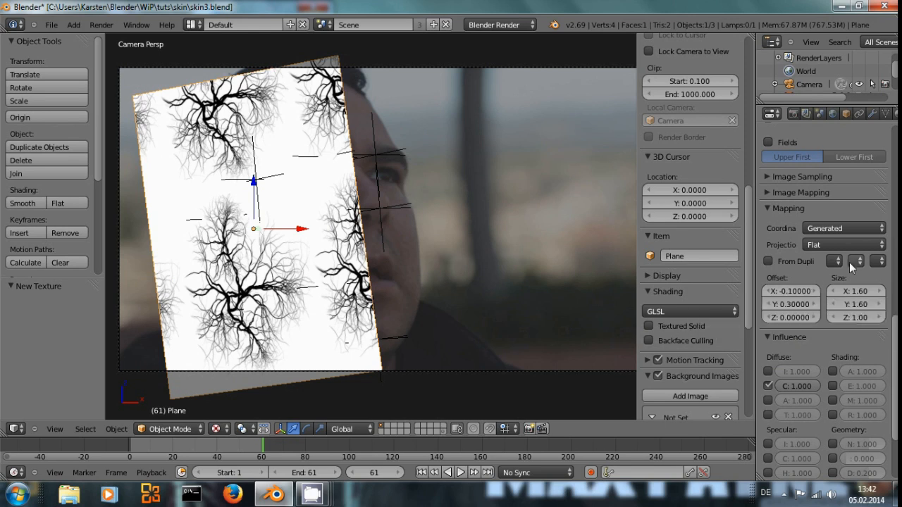
- Enable X and Y mirroring in the vein texture's image mapping and render the frame to check it
{"action": "left_click", "coordinate": [826, 194]}
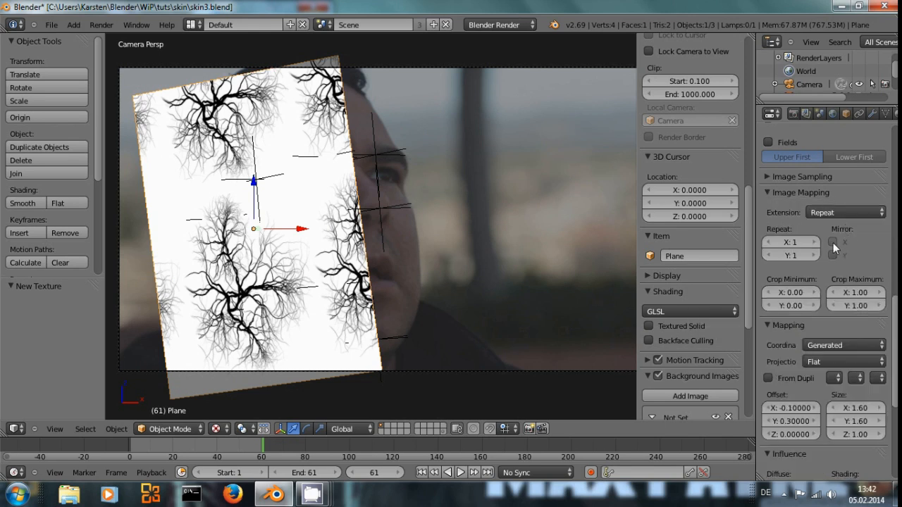
{"action": "key", "text": "F12"}
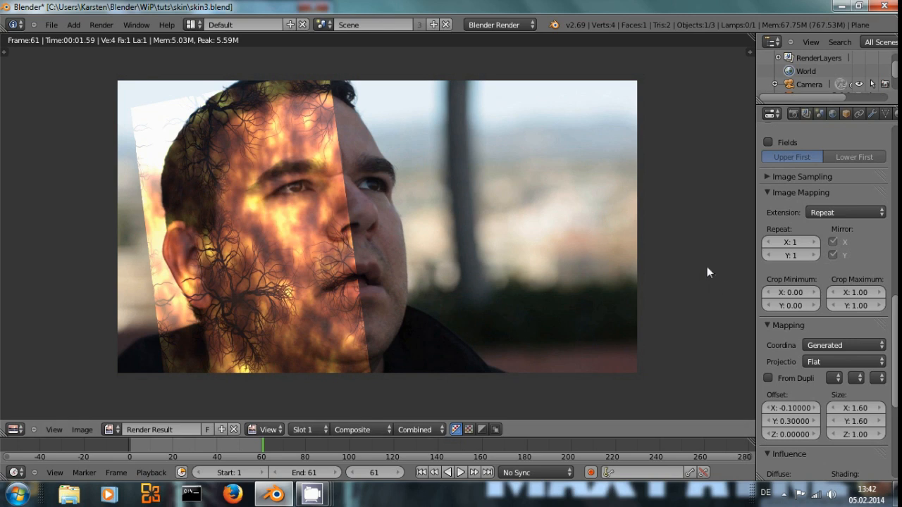
{"action": "key", "text": "Escape"}
- Create a texture named img2 in the slot below Img1 and set its type to Image or Movie
{"action": "scroll", "coordinate": [860, 158], "scroll_direction": "up", "scroll_amount": 8}
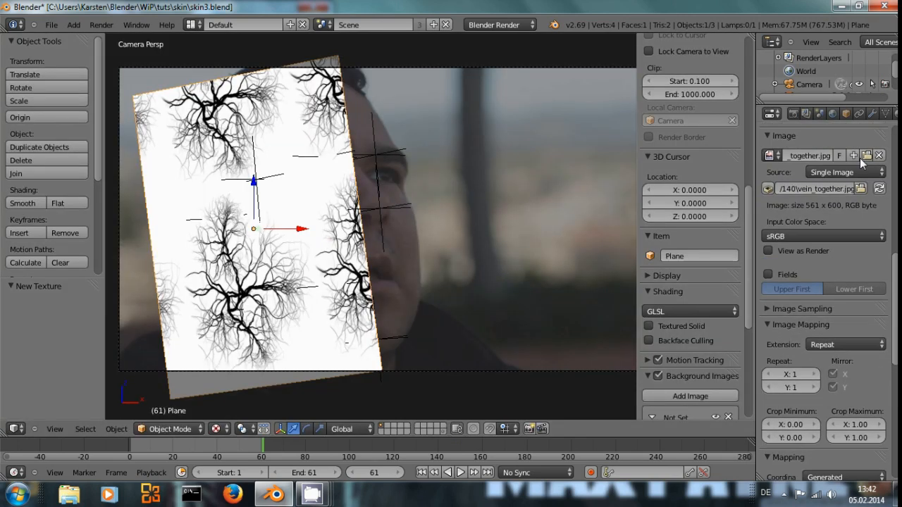
{"action": "scroll", "coordinate": [859, 157], "scroll_direction": "up", "scroll_amount": 6}
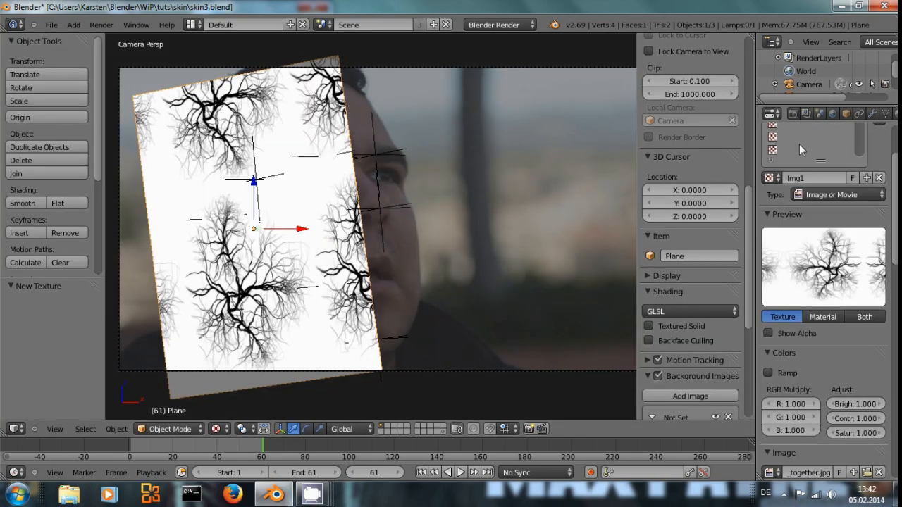
{"action": "scroll", "coordinate": [840, 149], "scroll_direction": "up", "scroll_amount": 4}
{"action": "left_click", "coordinate": [808, 204]}
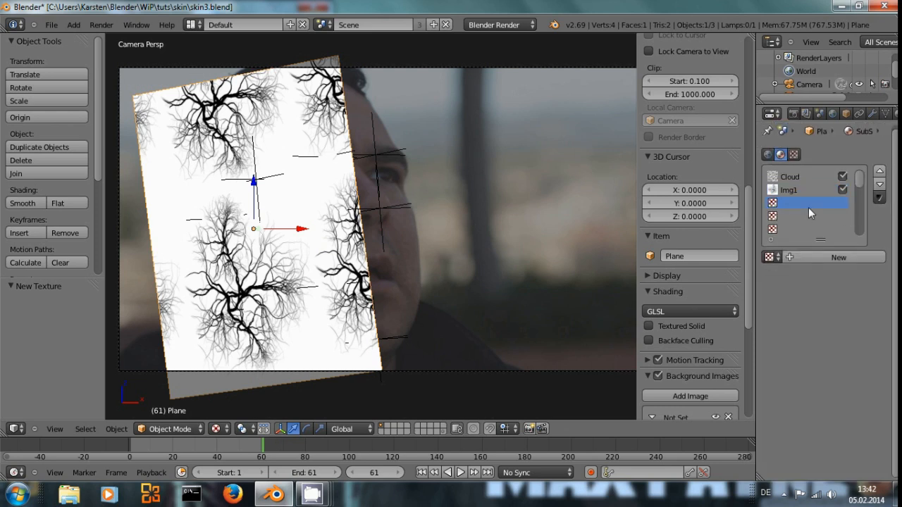
{"action": "left_click", "coordinate": [805, 254]}
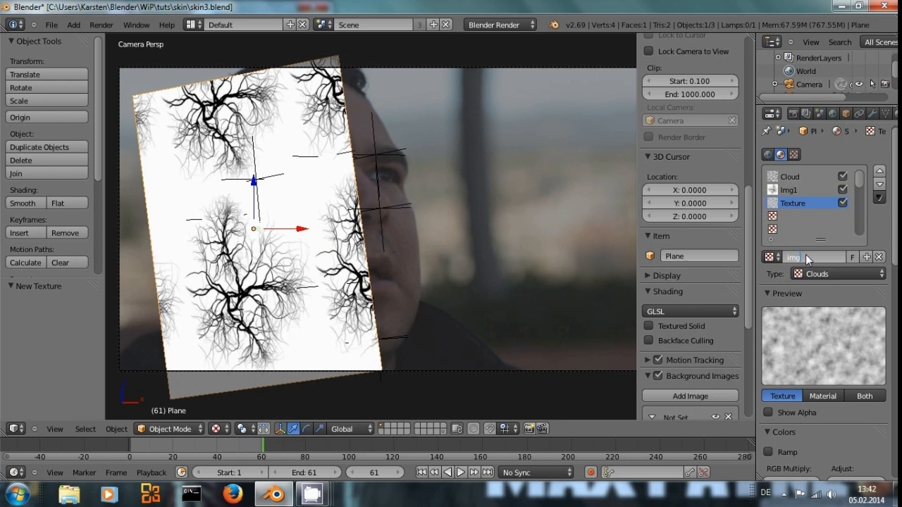
{"action": "key", "text": "Return"}
{"action": "left_click", "coordinate": [813, 274]}
{"action": "left_click", "coordinate": [831, 188]}
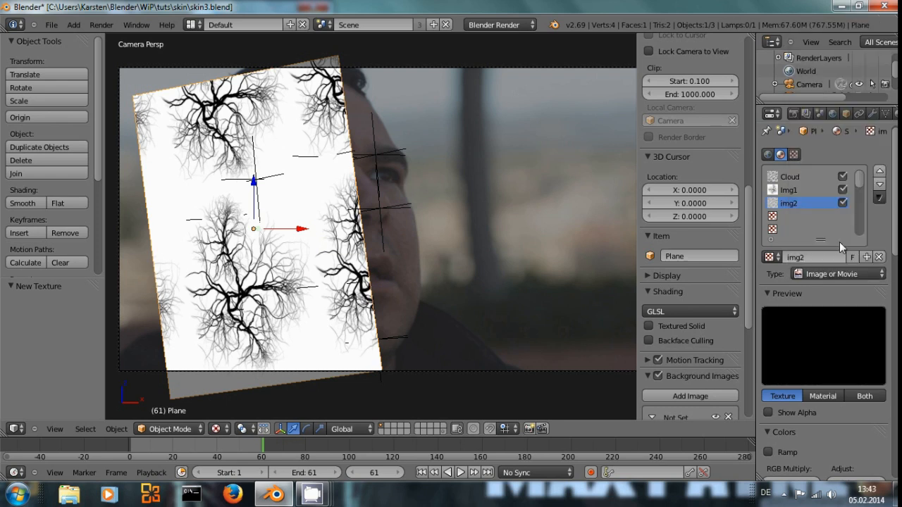
- Load white_Veins.jpg from the 140 folder as the img2 texture's image
{"action": "scroll", "coordinate": [863, 358], "scroll_direction": "down", "scroll_amount": 10}
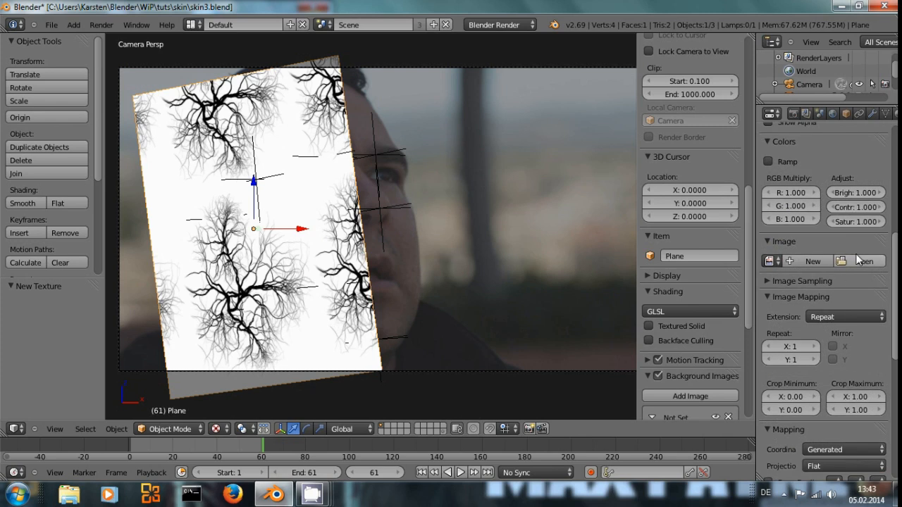
{"action": "left_click", "coordinate": [858, 260]}
{"action": "left_click", "coordinate": [227, 42]}
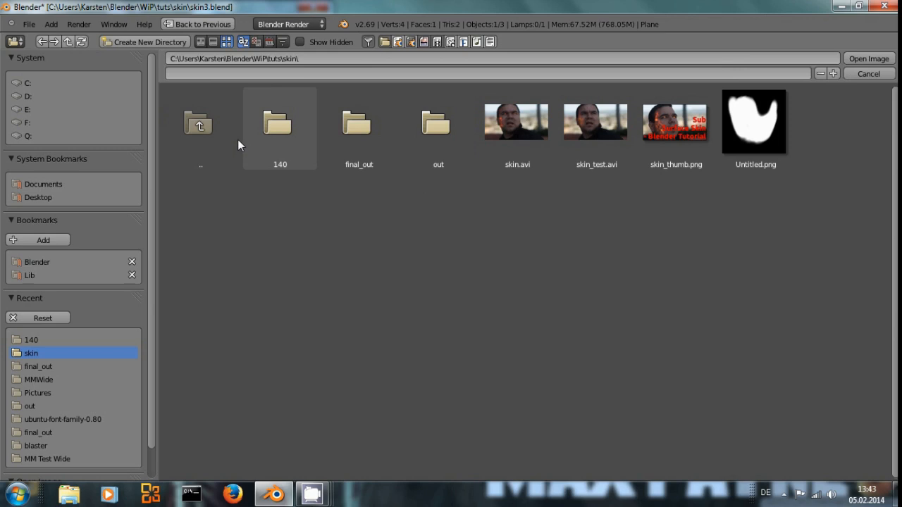
{"action": "left_click", "coordinate": [277, 138]}
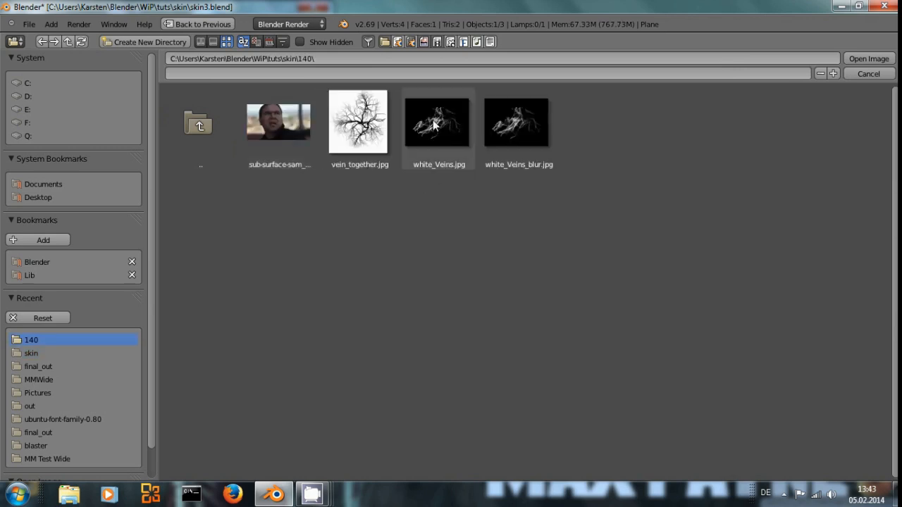
{"action": "double_click", "coordinate": [435, 125]}
- Set the img2 texture's influence blend type to Subtract
{"action": "scroll", "coordinate": [848, 367], "scroll_direction": "down", "scroll_amount": 3}
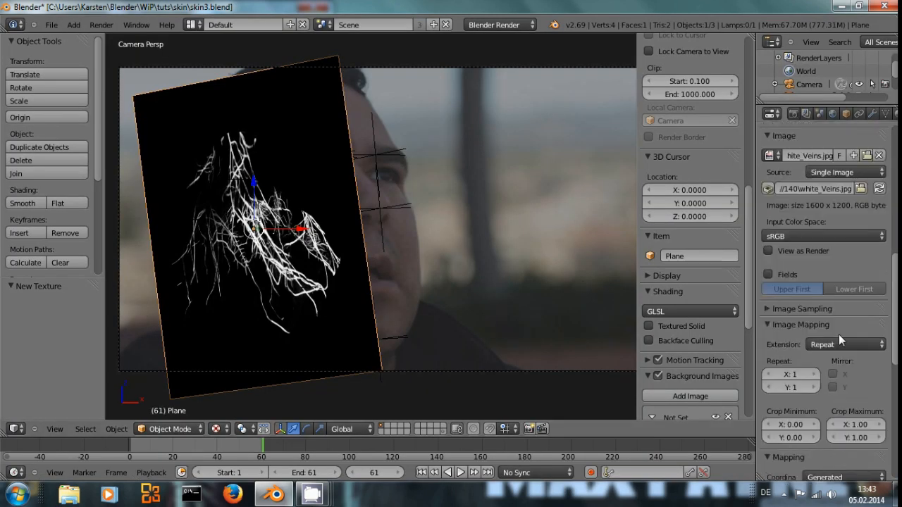
{"action": "scroll", "coordinate": [838, 334], "scroll_direction": "down", "scroll_amount": 6}
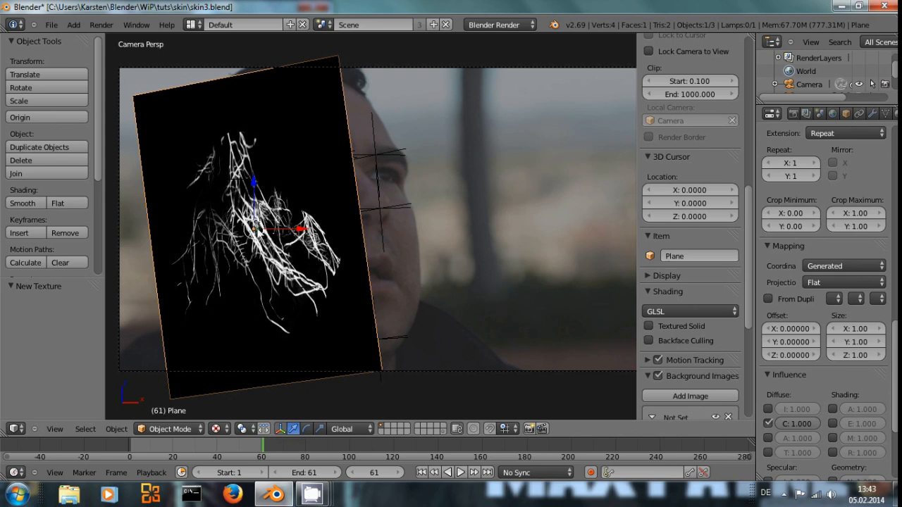
{"action": "scroll", "coordinate": [817, 352], "scroll_direction": "down", "scroll_amount": 4}
{"action": "left_click", "coordinate": [806, 428]}
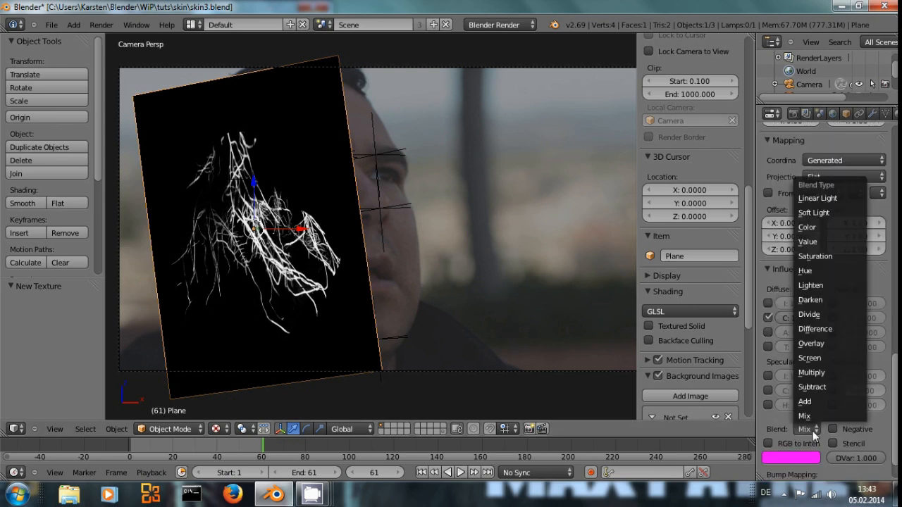
{"action": "left_click", "coordinate": [815, 387]}
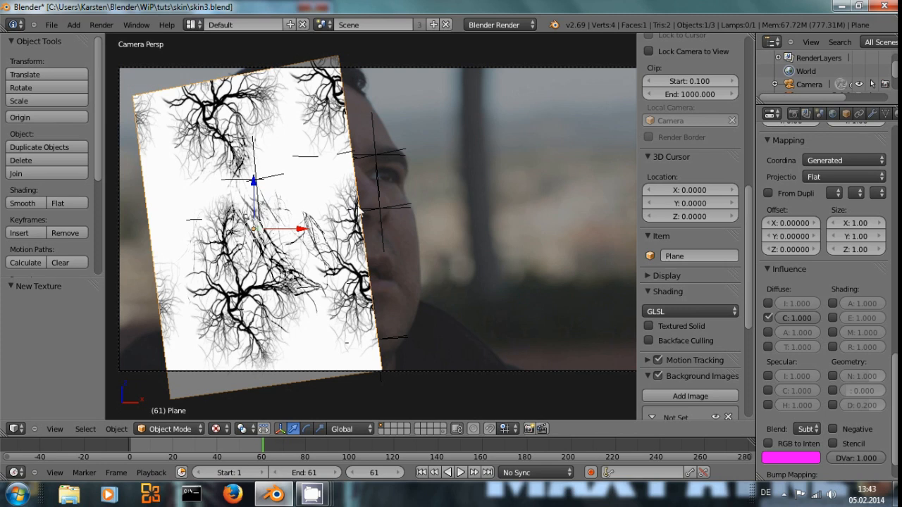
- Set the img2 texture's X mapping offset to 0.10 and render the frame to check the placement
{"action": "scroll", "coordinate": [818, 291], "scroll_direction": "up", "scroll_amount": 5}
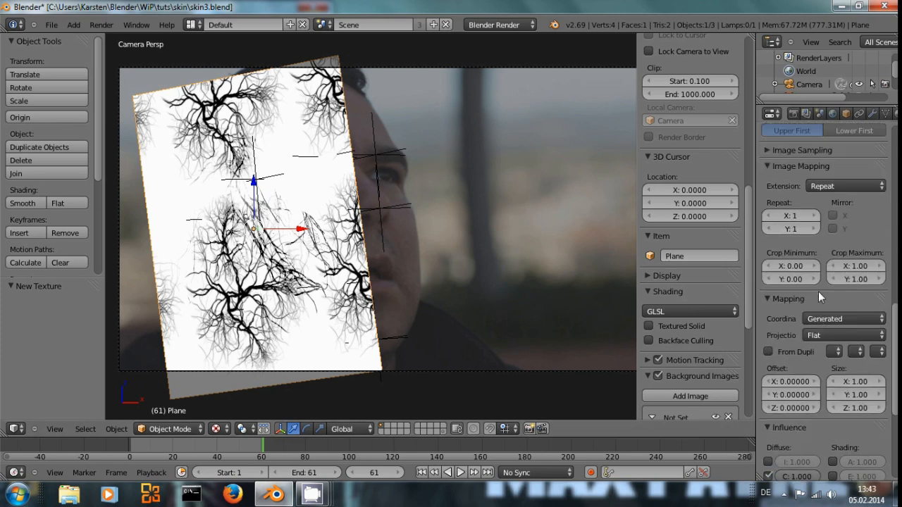
{"action": "left_click", "coordinate": [812, 393]}
{"action": "left_click", "coordinate": [766, 396]}
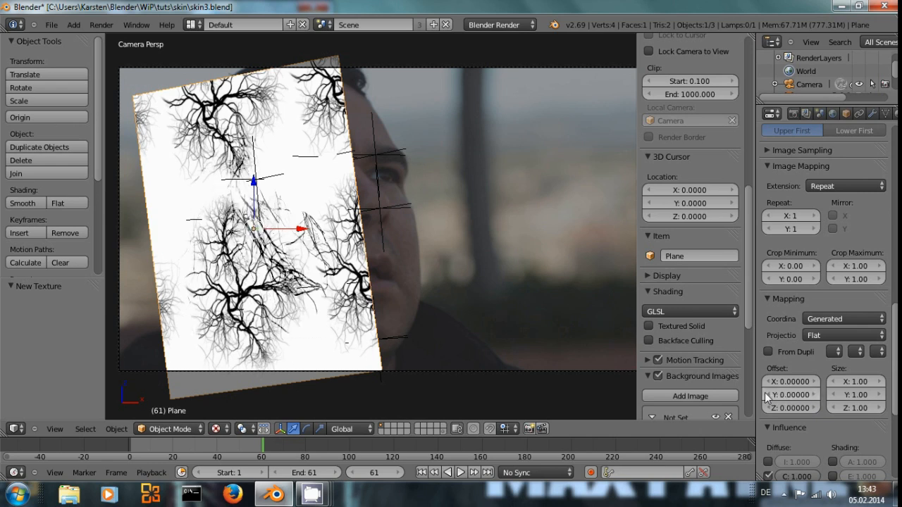
{"action": "left_click", "coordinate": [769, 381]}
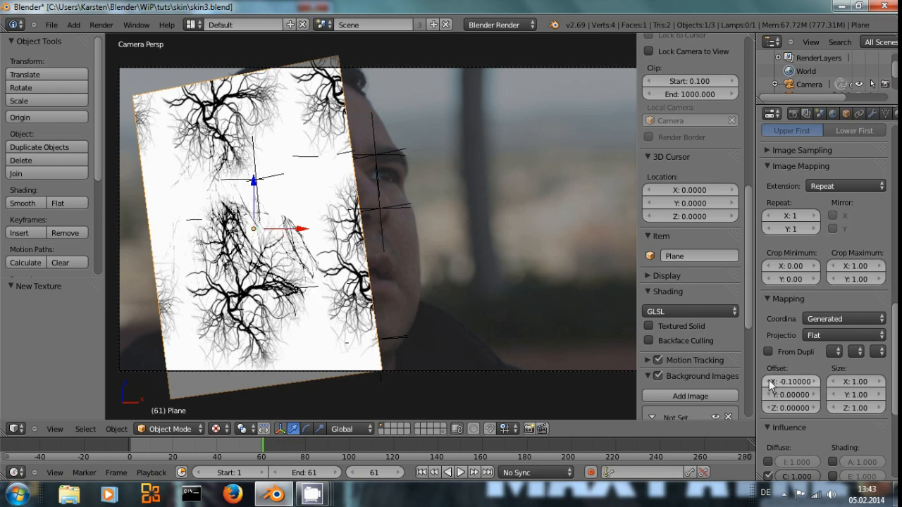
{"action": "left_click", "coordinate": [812, 379]}
{"action": "left_click", "coordinate": [812, 379]}
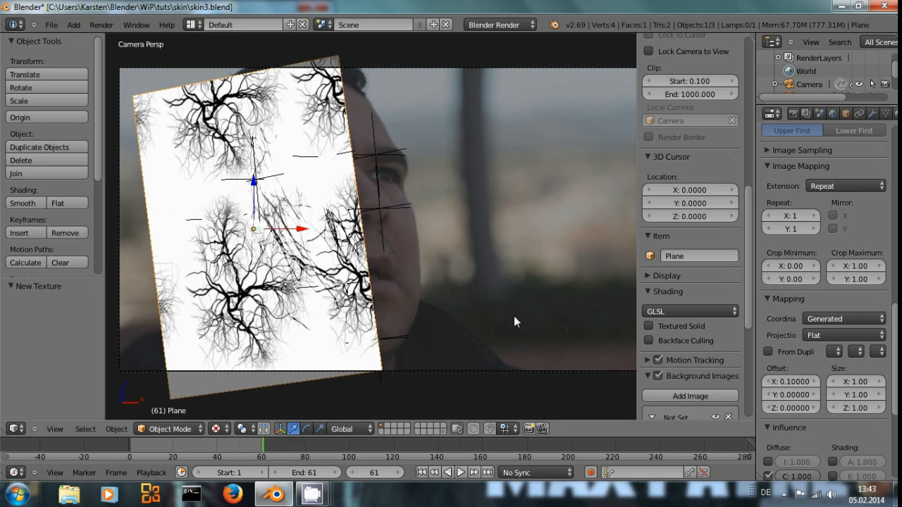
{"action": "key", "text": "F12"}
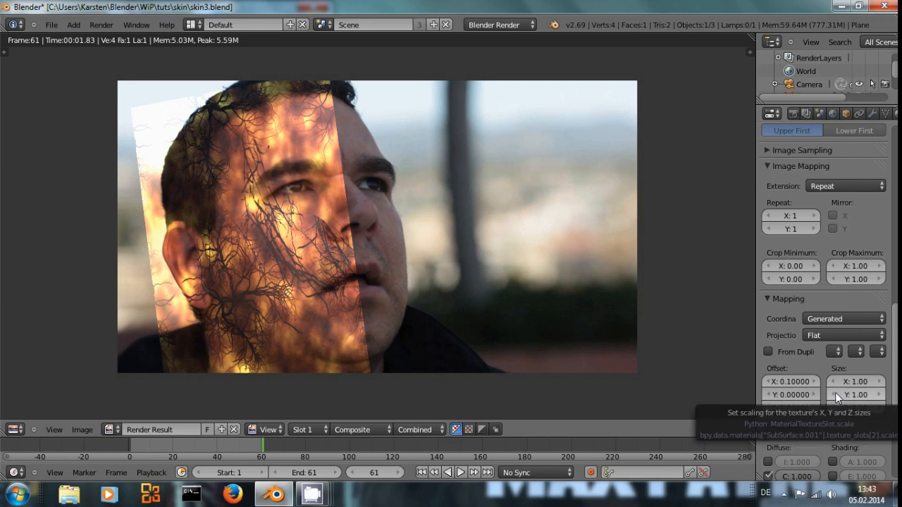
- Set the img2 texture's mapping size to 2.00 in X and Y, and return to the 3D view
{"action": "left_click_drag", "start_coordinate": [835, 392], "coordinate": [879, 393]}
{"action": "left_click", "coordinate": [880, 394]}
{"action": "left_click", "coordinate": [879, 394]}
{"action": "left_click", "coordinate": [880, 394]}
{"action": "left_click", "coordinate": [879, 394]}
{"action": "left_click", "coordinate": [880, 394]}
{"action": "left_click", "coordinate": [879, 394]}
{"action": "left_click", "coordinate": [879, 380]}
{"action": "left_click", "coordinate": [879, 380]}
{"action": "left_click", "coordinate": [879, 381]}
{"action": "left_click", "coordinate": [879, 381]}
{"action": "left_click", "coordinate": [879, 381]}
{"action": "left_click", "coordinate": [879, 381]}
{"action": "left_click", "coordinate": [879, 381]}
{"action": "left_click", "coordinate": [880, 381]}
{"action": "left_click", "coordinate": [879, 381]}
{"action": "left_click", "coordinate": [879, 381]}
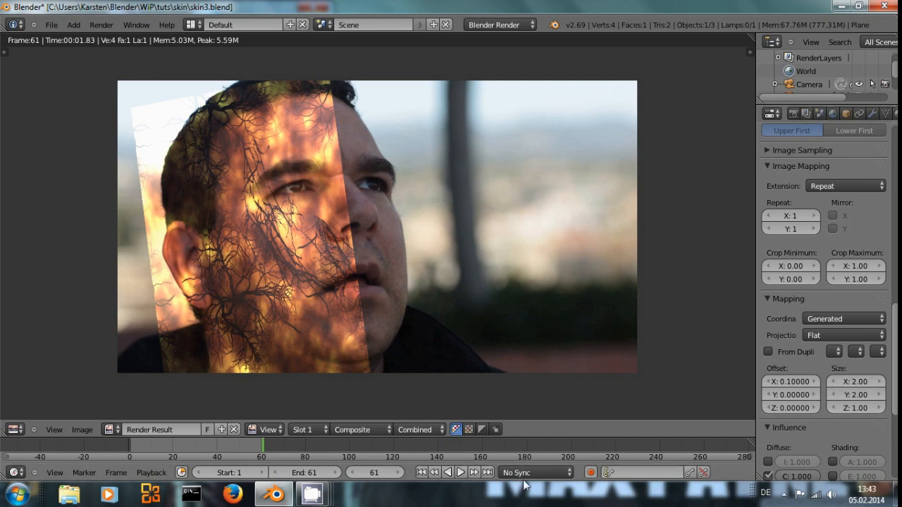
{"action": "key", "text": "Escape"}
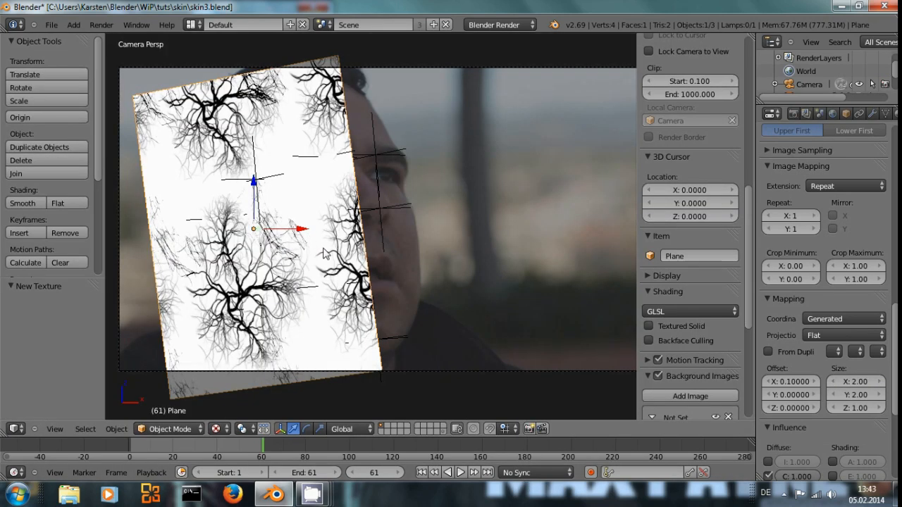
- Set the img2 texture's X mapping offset to 0.30 and render the frame to check the combined veins
{"action": "left_click", "coordinate": [817, 377]}
{"action": "left_click", "coordinate": [817, 377]}
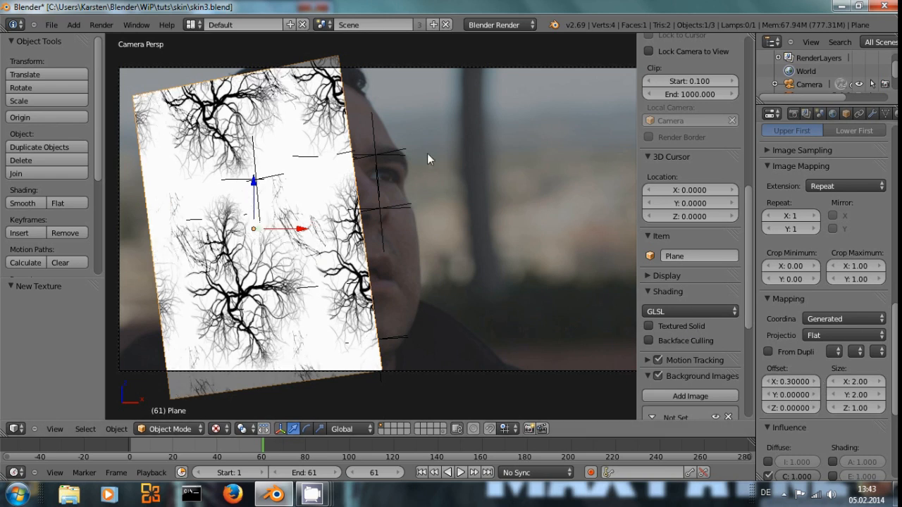
{"action": "key", "text": "F12"}
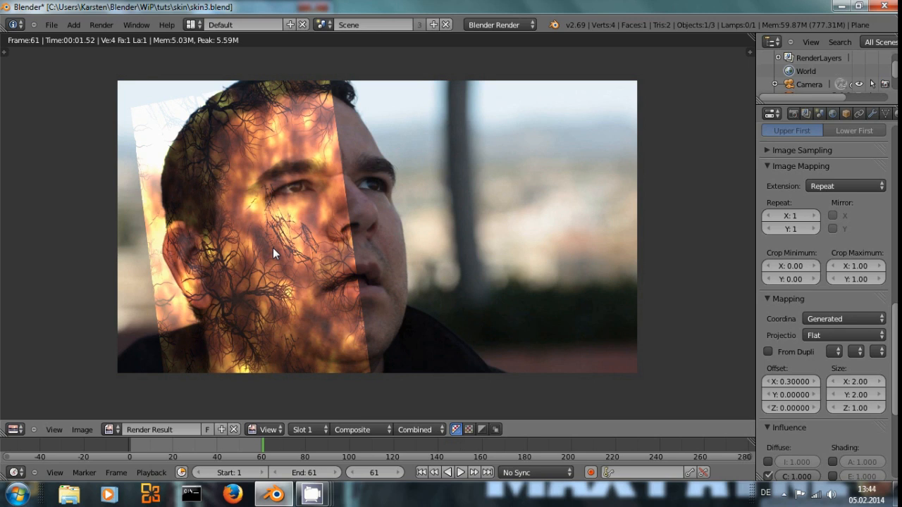
{"action": "key", "text": "Escape"}
{"action": "scroll", "coordinate": [325, 239], "scroll_direction": "down", "scroll_amount": 2}
{"action": "scroll", "coordinate": [324, 224], "scroll_direction": "up", "scroll_amount": 2}
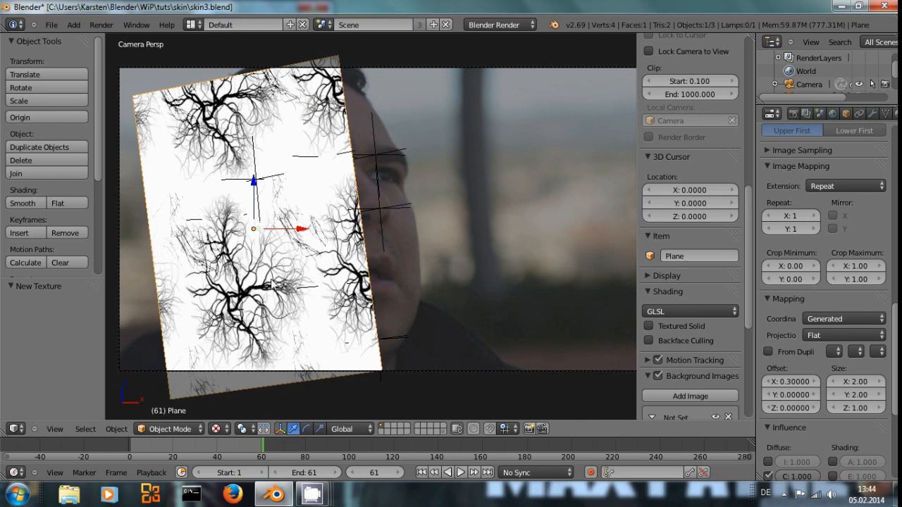
{"action": "key", "text": "F12"}
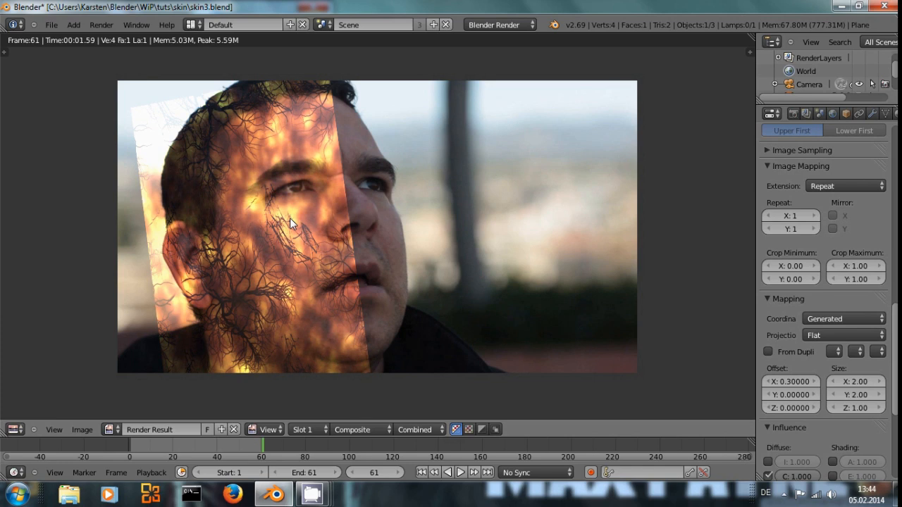
- Close the render result and change the 3D view's shading to Wireframe
{"action": "key", "text": "Escape"}
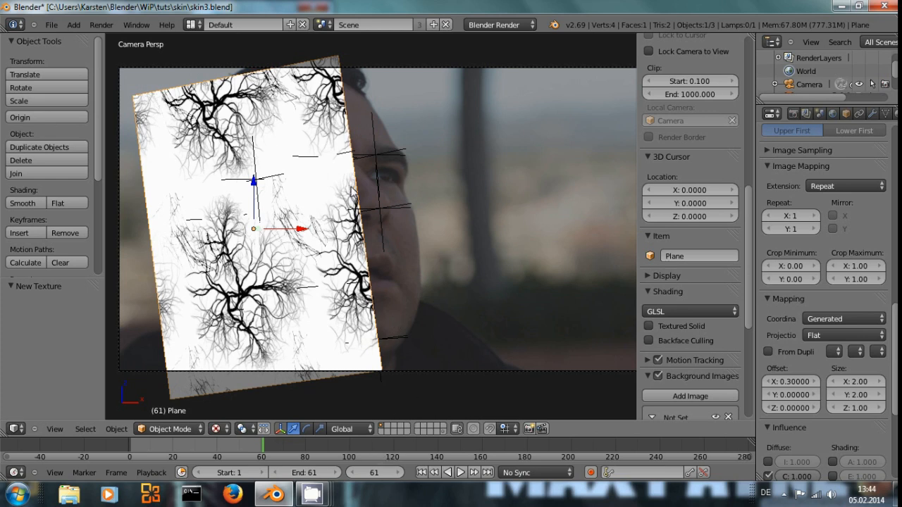
{"action": "left_click", "coordinate": [217, 428]}
{"action": "left_click", "coordinate": [233, 401]}
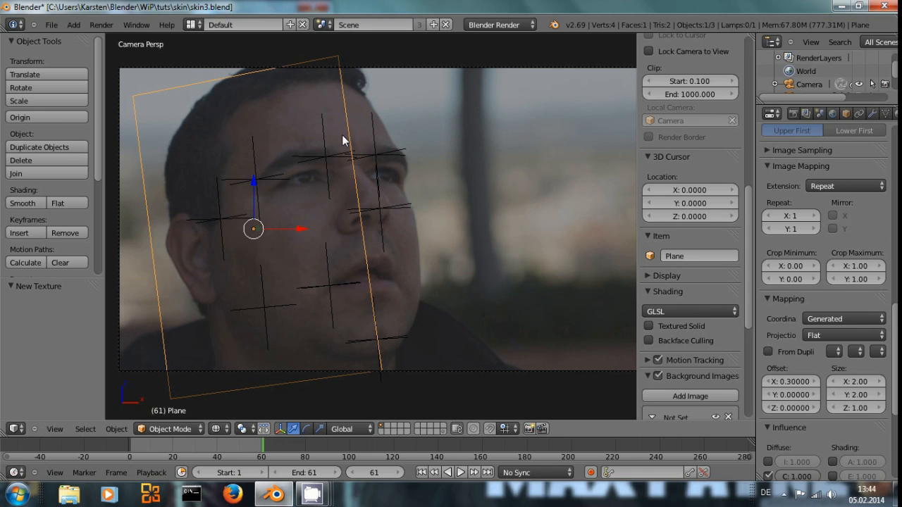
- Duplicate the plane in place and move the copy to the second layer, showing only that layer
{"action": "key", "text": "shift+d"}
{"action": "left_click", "coordinate": [341, 134]}
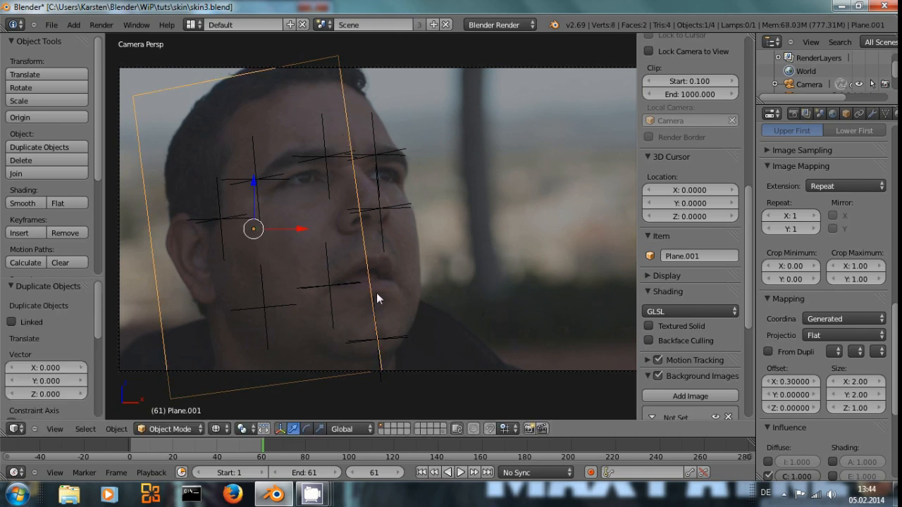
{"action": "key", "text": "m"}
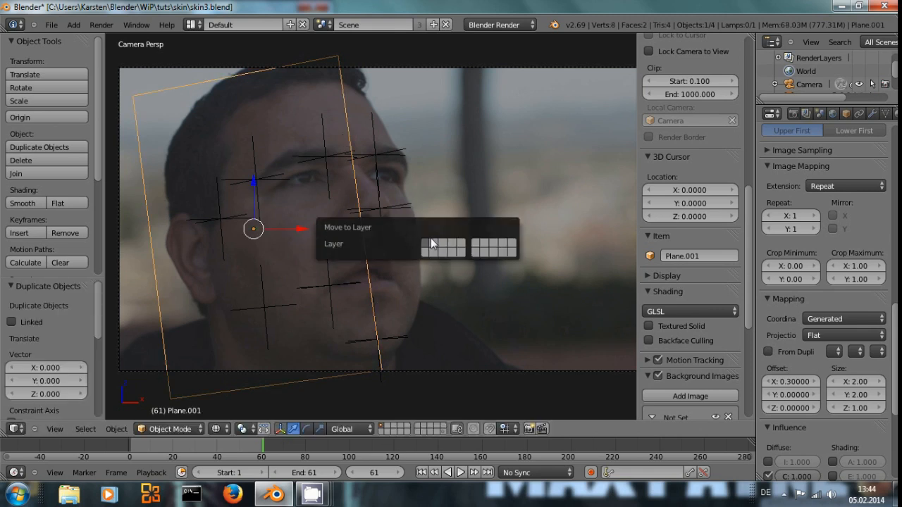
{"action": "left_click", "coordinate": [433, 239]}
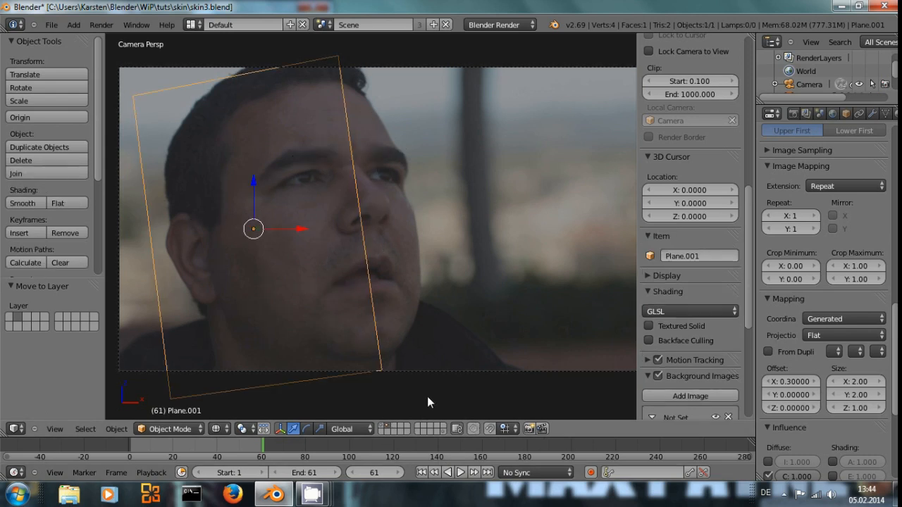
- Remove the SubSurface.001 material from the duplicated plane and give it a new material named Mask
{"action": "left_click", "coordinate": [895, 115]}
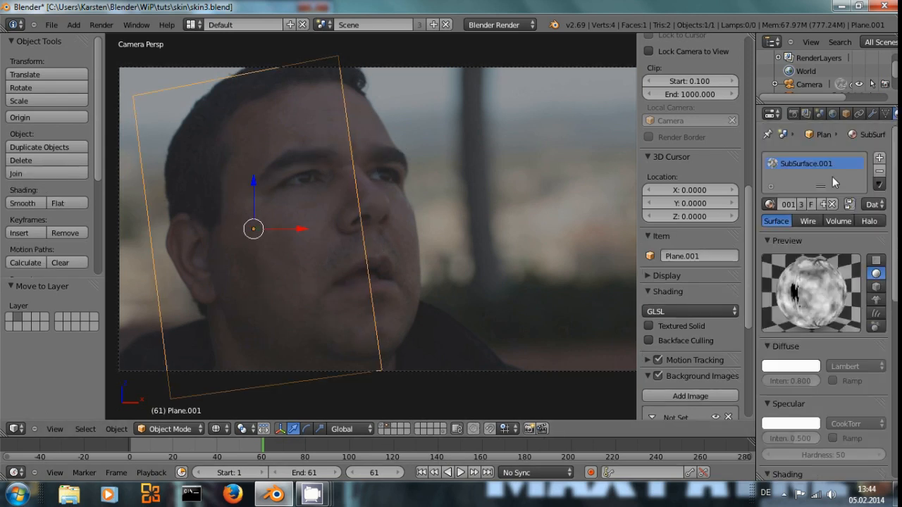
{"action": "left_click", "coordinate": [879, 172]}
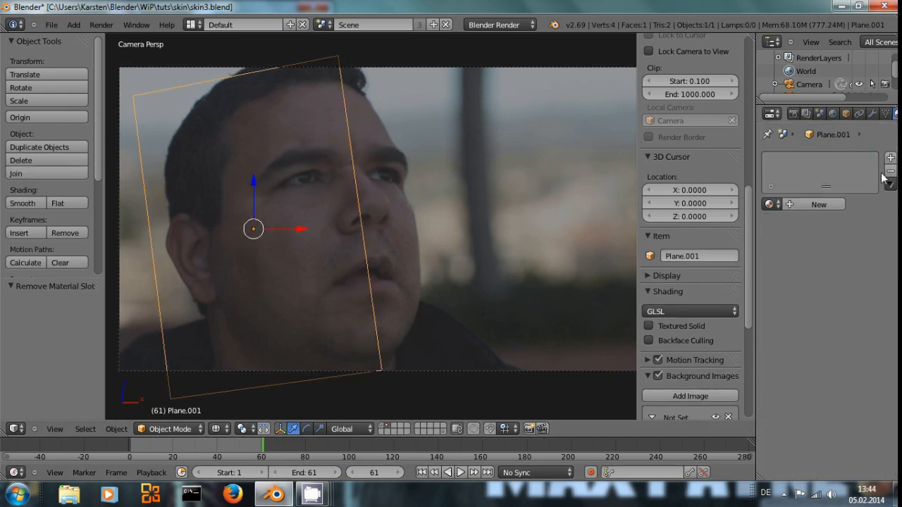
{"action": "left_click", "coordinate": [791, 206]}
{"action": "type", "text": "Mask"}
{"action": "key", "text": "Return"}
- Make the Mask material shadeless and set its diffuse color to black
{"action": "scroll", "coordinate": [869, 401], "scroll_direction": "down", "scroll_amount": 3}
{"action": "left_click", "coordinate": [847, 413]}
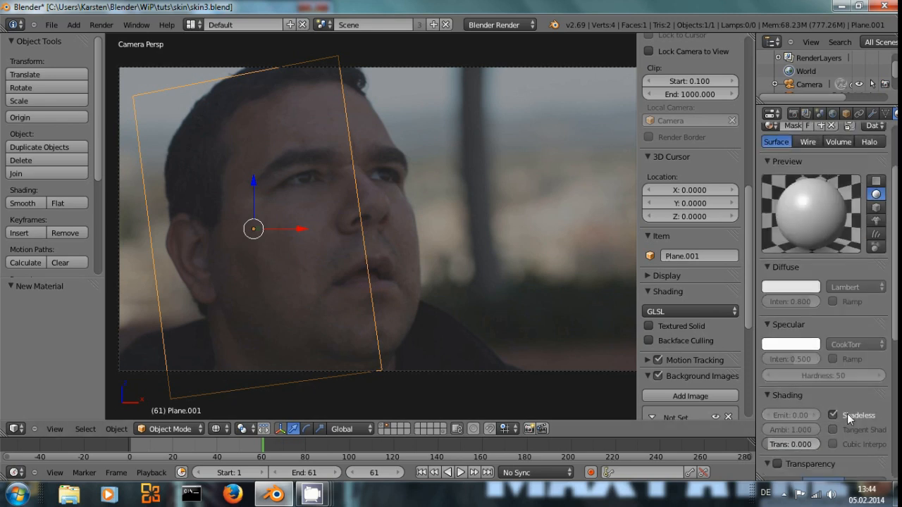
{"action": "left_click", "coordinate": [815, 288]}
{"action": "left_click", "coordinate": [808, 205]}
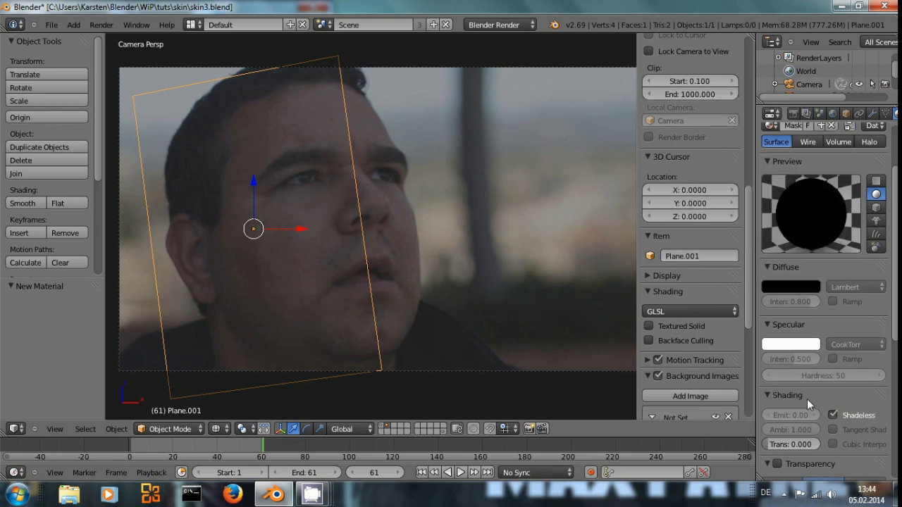
- Add a new texture named Mask to the material and set its type to Image or Movie
{"action": "scroll", "coordinate": [874, 260], "scroll_direction": "up", "scroll_amount": 3}
{"action": "left_click", "coordinate": [885, 114]}
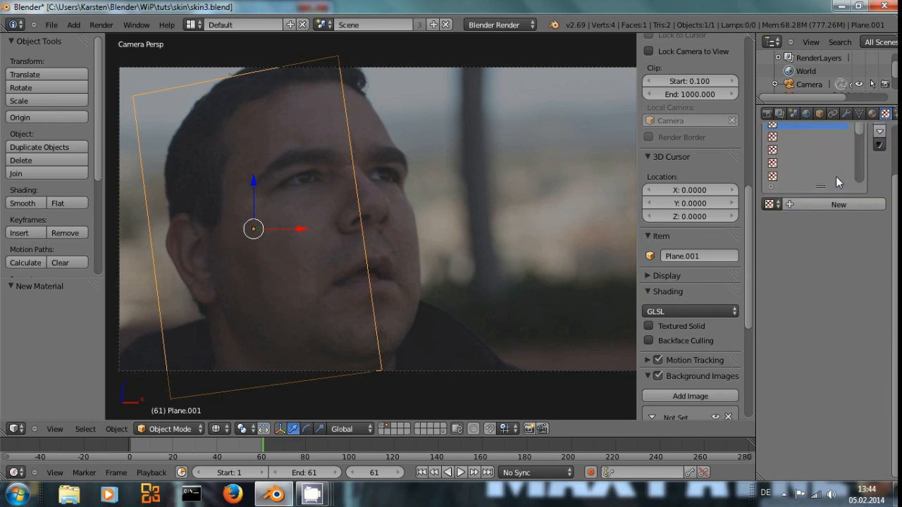
{"action": "left_click", "coordinate": [809, 206]}
{"action": "left_click", "coordinate": [806, 206]}
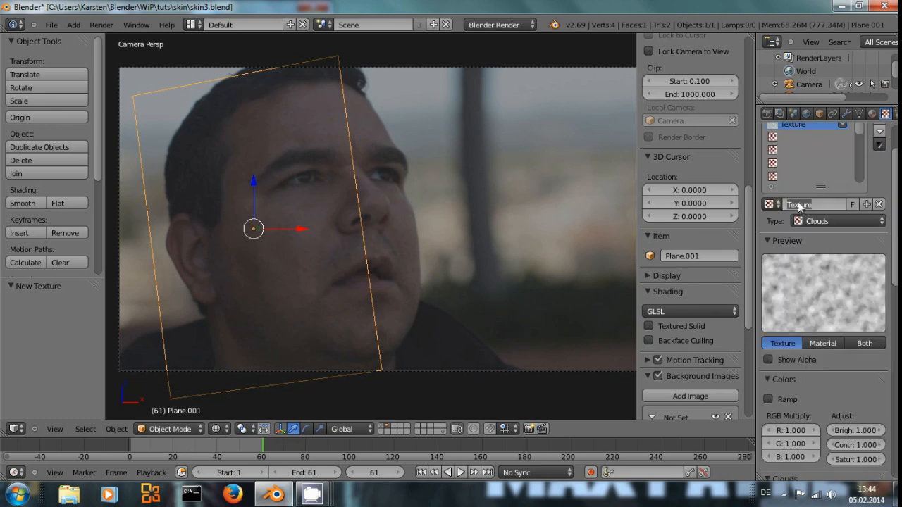
{"action": "type", "text": "Mask"}
{"action": "key", "text": "Return"}
{"action": "left_click", "coordinate": [838, 222]}
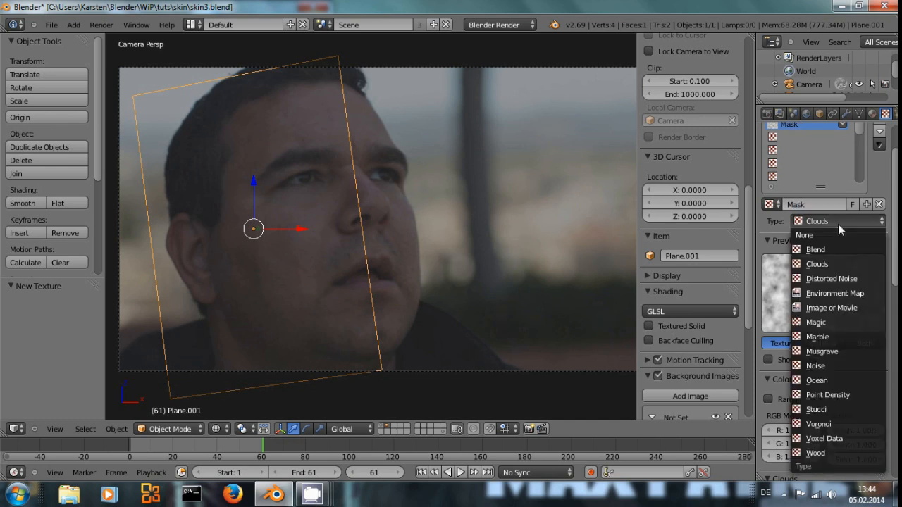
{"action": "left_click", "coordinate": [835, 308]}
- Open a UV/Image Editor beside the 3D view and create a blank 1024 x 1024 image in it
{"action": "key", "text": "n"}
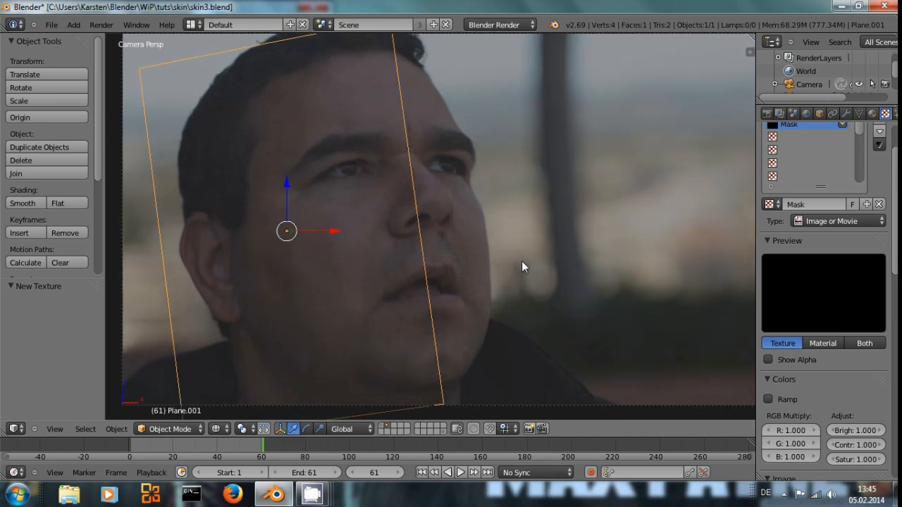
{"action": "left_click_drag", "start_coordinate": [749, 52], "coordinate": [459, 60]}
{"action": "key", "text": "t"}
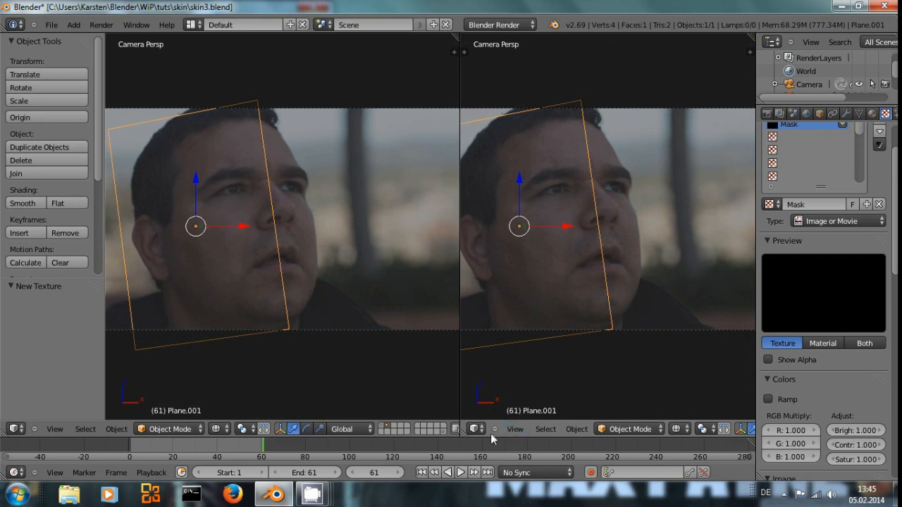
{"action": "left_click", "coordinate": [477, 429]}
{"action": "left_click", "coordinate": [523, 336]}
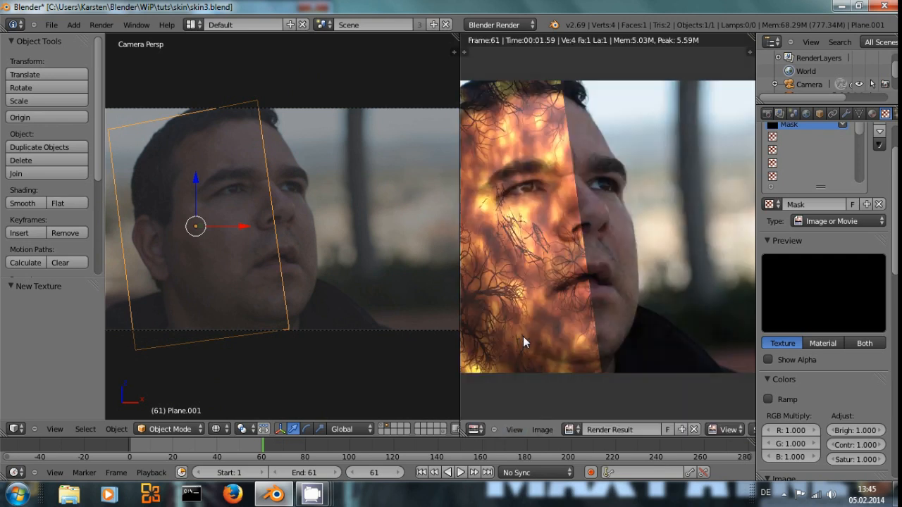
{"action": "left_click", "coordinate": [681, 430]}
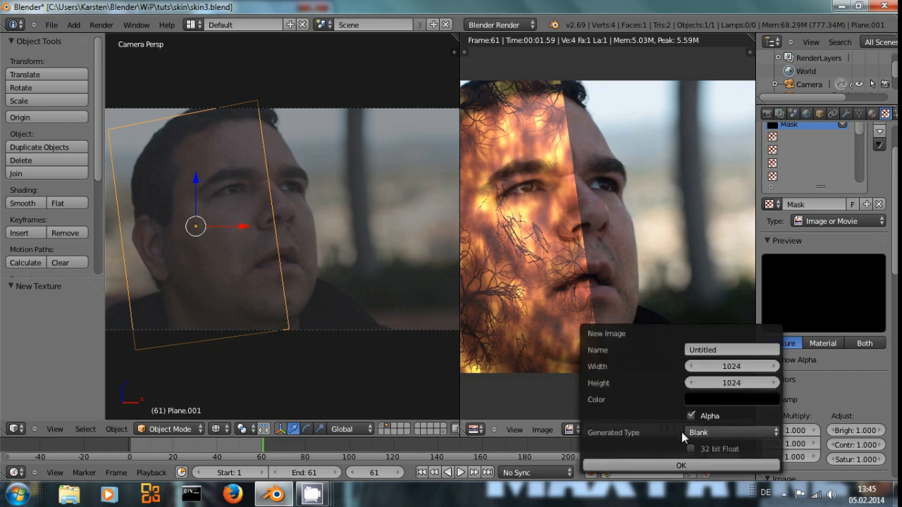
{"action": "left_click", "coordinate": [624, 465]}
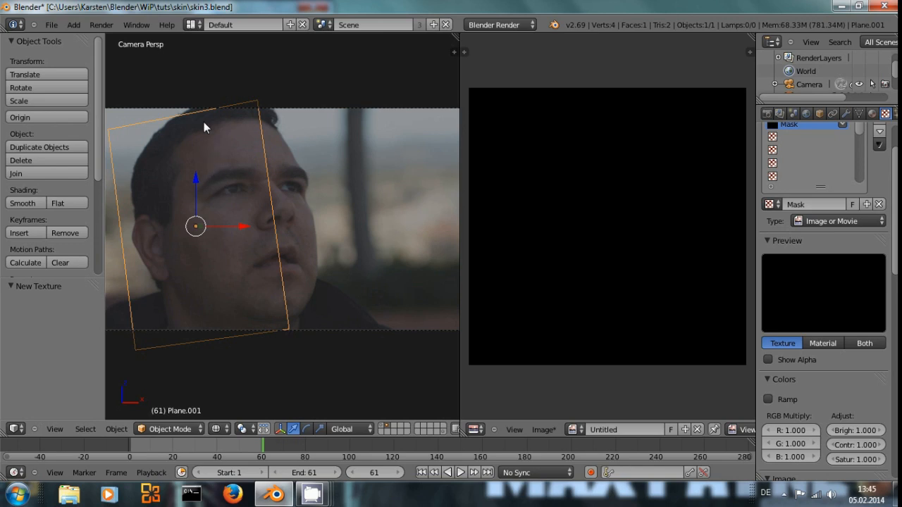
- Unwrap the duplicated plane with Smart UV Project at a 66.00 angle limit and assign the Untitled image to its UVs
{"action": "key", "text": "Tab"}
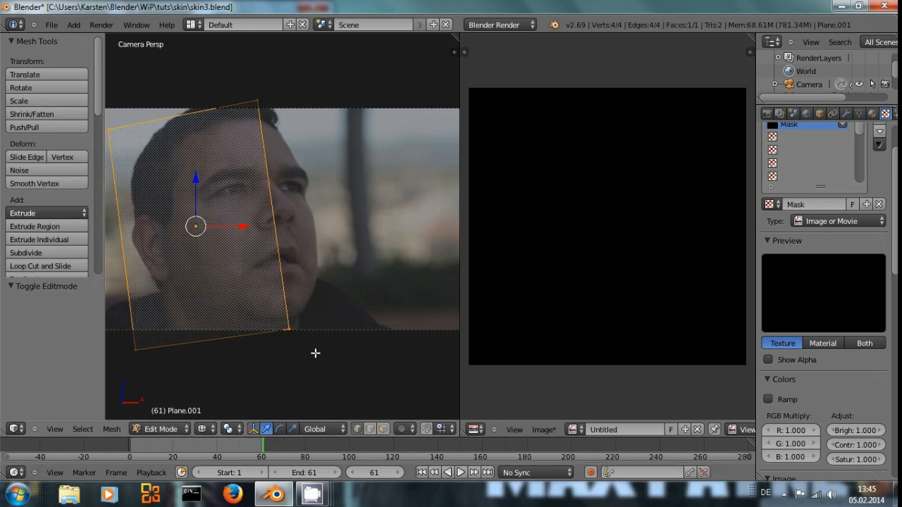
{"action": "key", "text": "space"}
{"action": "type", "text": "smart"}
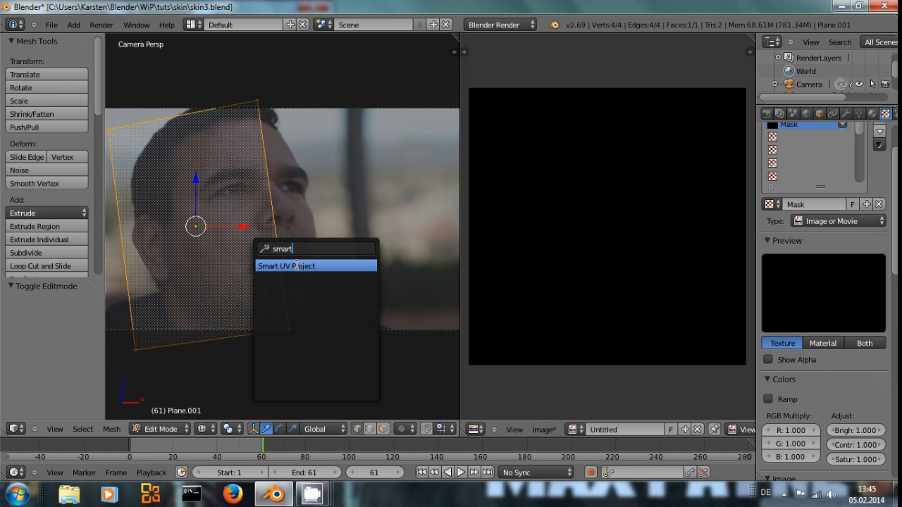
{"action": "key", "text": "Return"}
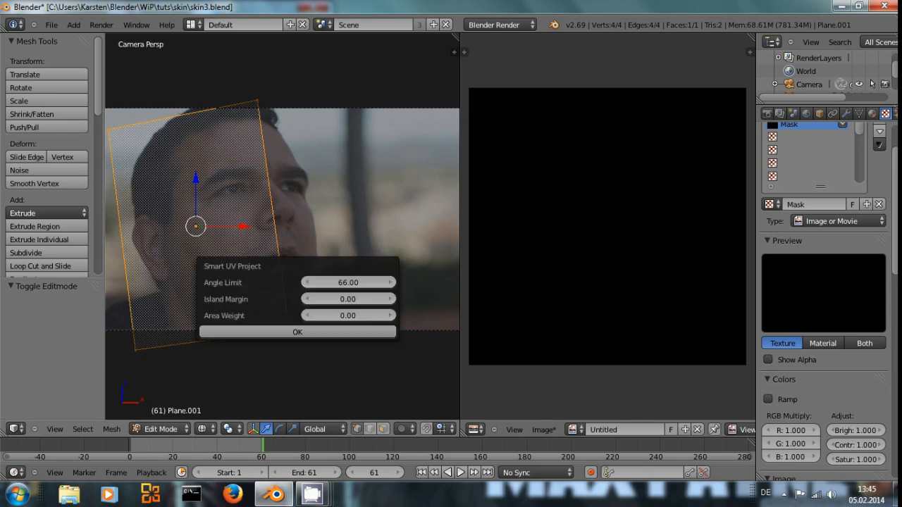
{"action": "left_click", "coordinate": [322, 333]}
{"action": "left_click", "coordinate": [624, 430]}
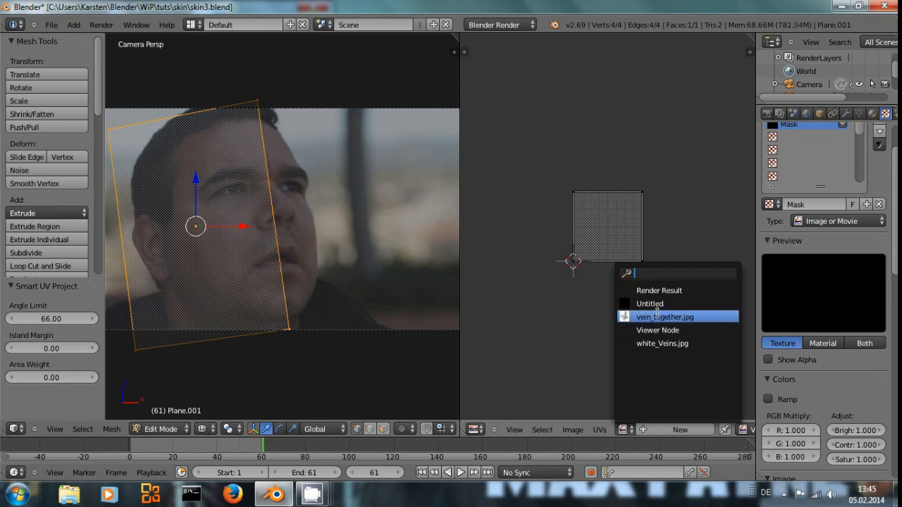
{"action": "left_click", "coordinate": [630, 304]}
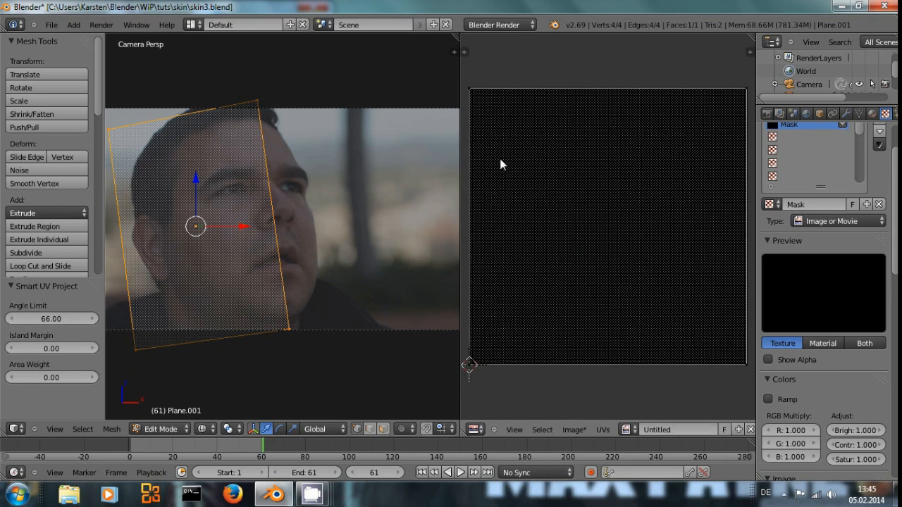
{"action": "scroll", "coordinate": [542, 174], "scroll_direction": "down", "scroll_amount": 1}
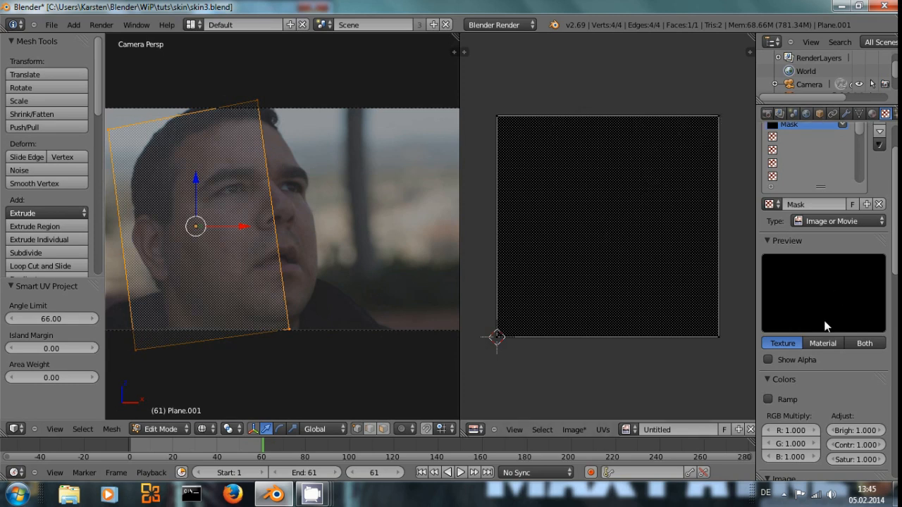
- Set the Mask texture's mapping coordinates to UV
{"action": "scroll", "coordinate": [845, 383], "scroll_direction": "down", "scroll_amount": 8}
{"action": "scroll", "coordinate": [844, 384], "scroll_direction": "up", "scroll_amount": 9}
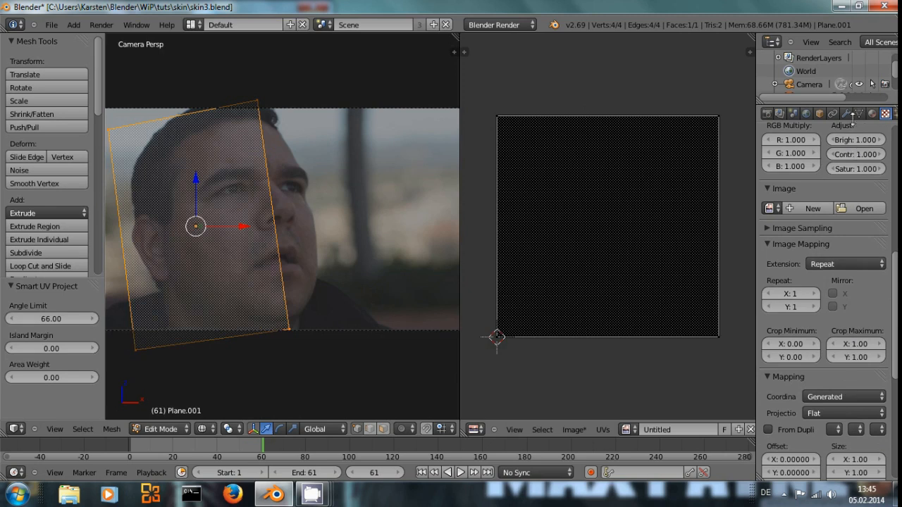
{"action": "scroll", "coordinate": [818, 158], "scroll_direction": "down", "scroll_amount": 1}
{"action": "scroll", "coordinate": [827, 167], "scroll_direction": "up", "scroll_amount": 1}
{"action": "scroll", "coordinate": [835, 338], "scroll_direction": "down", "scroll_amount": 5}
{"action": "scroll", "coordinate": [833, 354], "scroll_direction": "down", "scroll_amount": 8}
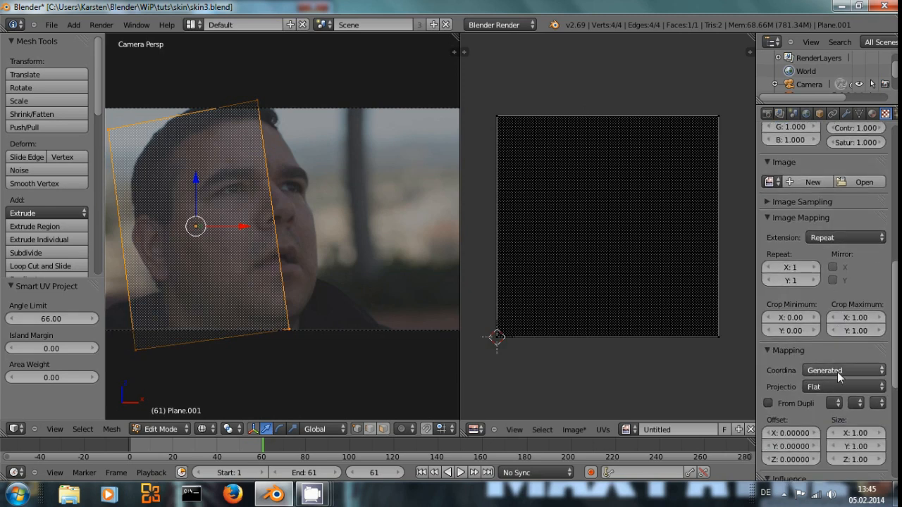
{"action": "left_click", "coordinate": [837, 372]}
{"action": "left_click", "coordinate": [811, 313]}
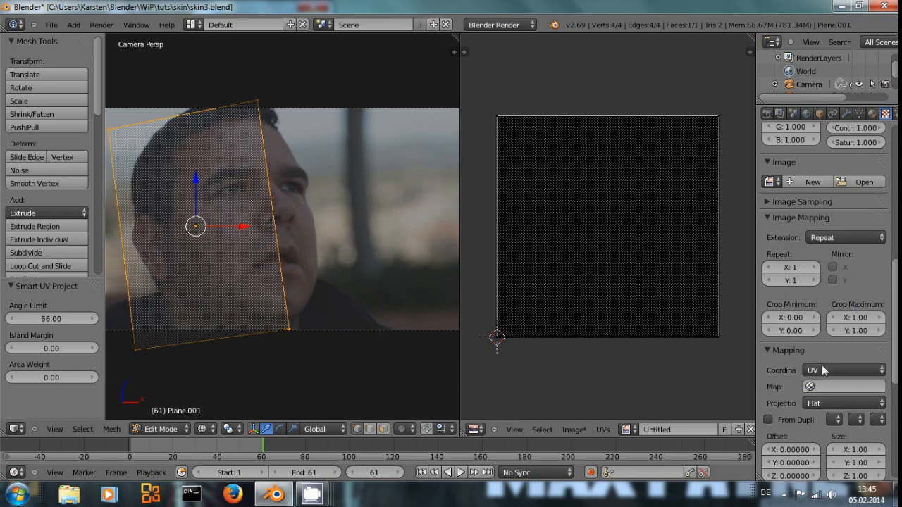
- Assign the Untitled image to the Mask texture
{"action": "scroll", "coordinate": [817, 349], "scroll_direction": "up", "scroll_amount": 4}
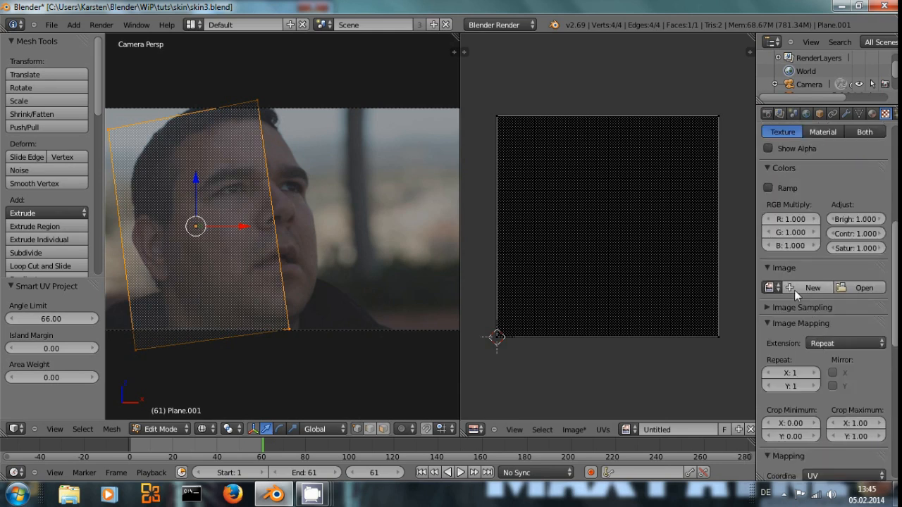
{"action": "scroll", "coordinate": [794, 289], "scroll_direction": "up", "scroll_amount": 2}
{"action": "left_click", "coordinate": [771, 340]}
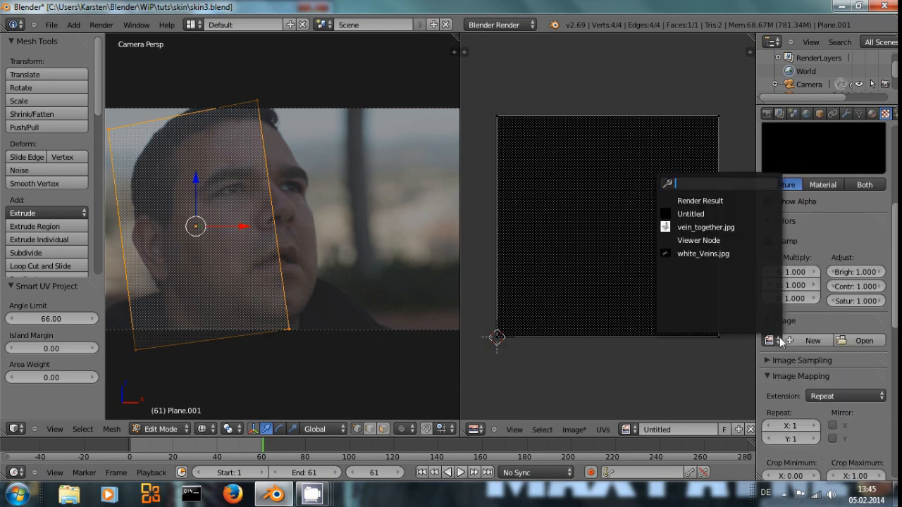
{"action": "left_click", "coordinate": [719, 214]}
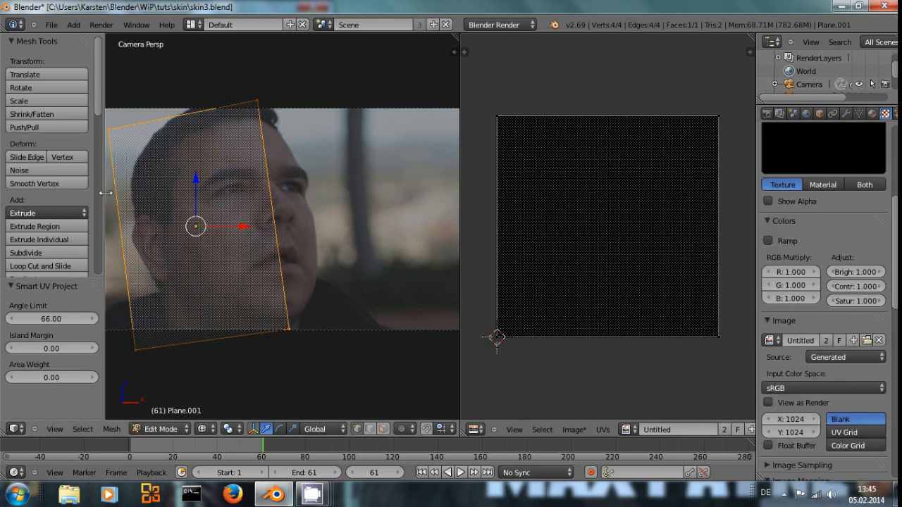
- Display the duplicated plane with Texture shading and switch it to Texture Paint mode
{"action": "left_click", "coordinate": [210, 429]}
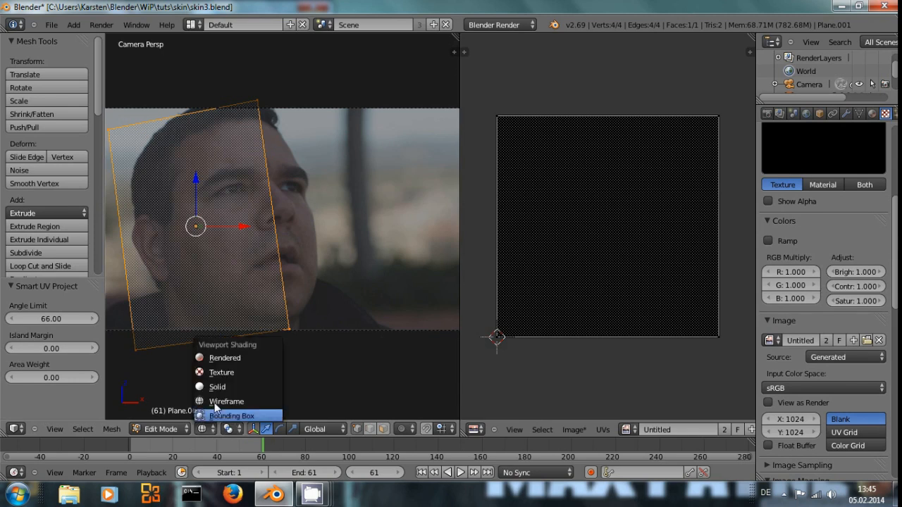
{"action": "left_click", "coordinate": [215, 379]}
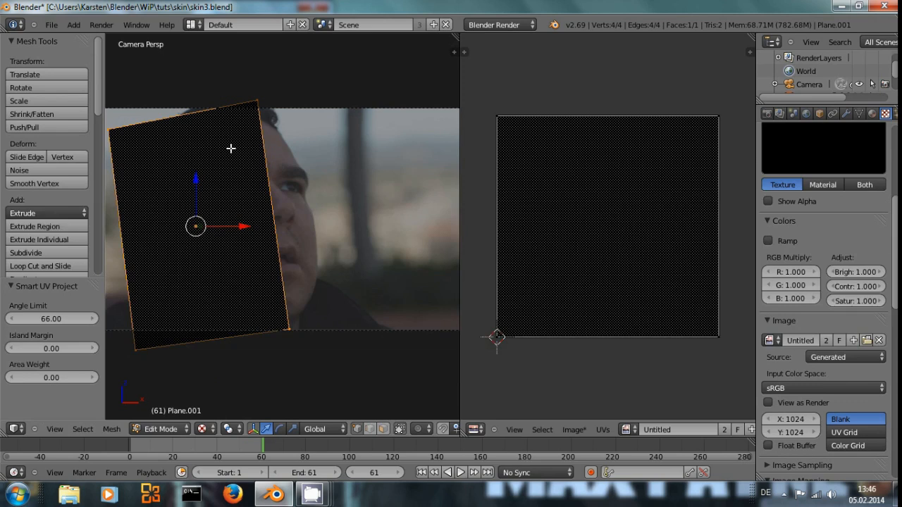
{"action": "left_click", "coordinate": [186, 427]}
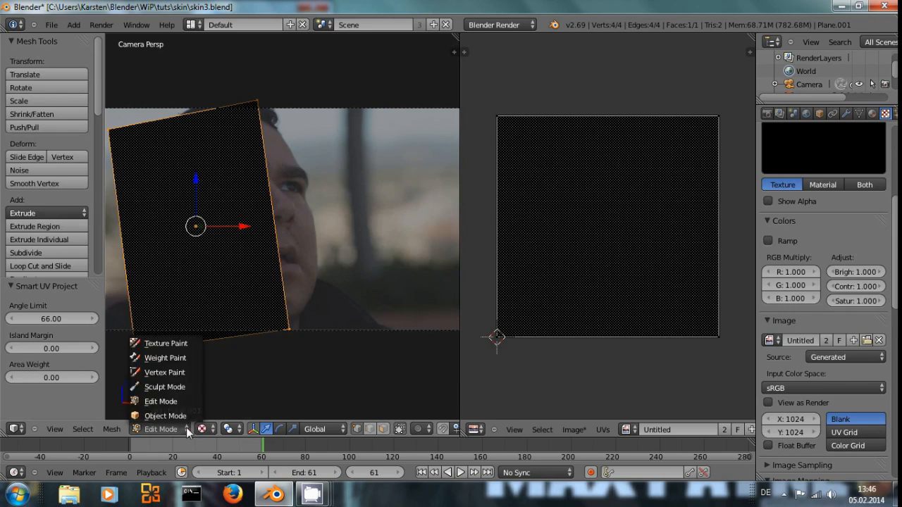
{"action": "left_click", "coordinate": [168, 341]}
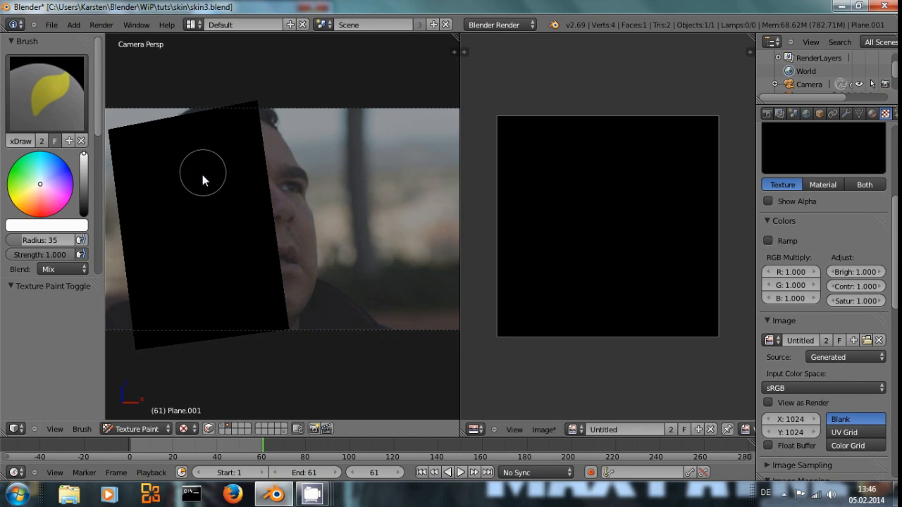
{"action": "scroll", "coordinate": [202, 181], "scroll_direction": "up", "scroll_amount": 1}
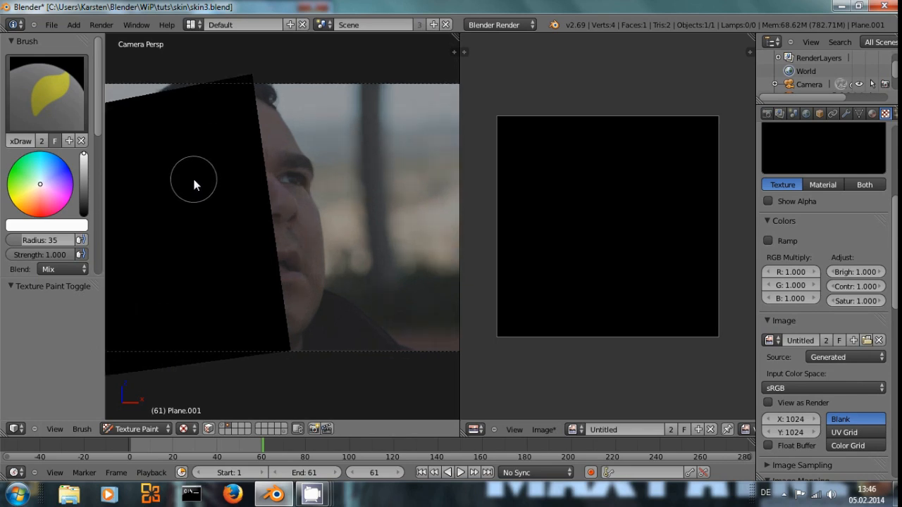
{"action": "scroll", "coordinate": [196, 176], "scroll_direction": "down", "scroll_amount": 1}
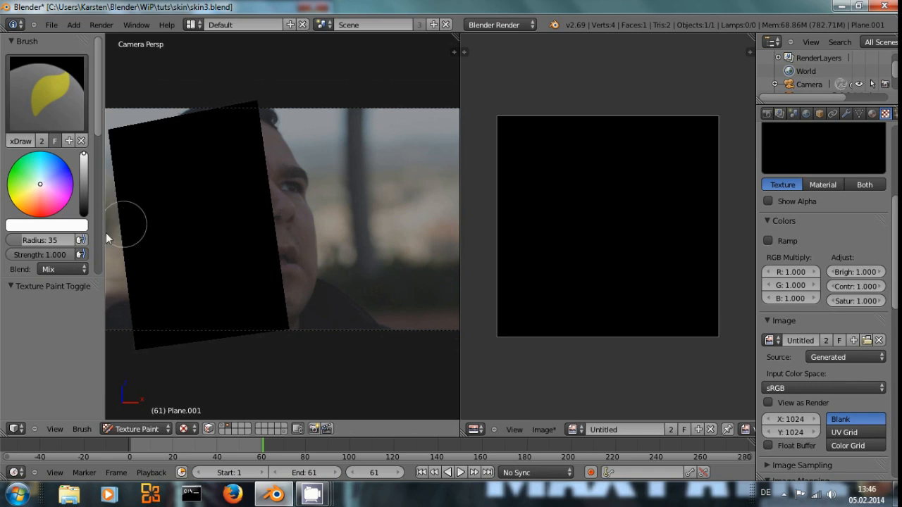
- Disable Occlude, Cull and Normal in the Project Paint options and paint a white kidney-shaped mask area on the black plane
{"action": "scroll", "coordinate": [61, 247], "scroll_direction": "down", "scroll_amount": 10}
{"action": "scroll", "coordinate": [61, 247], "scroll_direction": "up", "scroll_amount": 3}
{"action": "left_click_drag", "start_coordinate": [12, 180], "coordinate": [12, 149]}
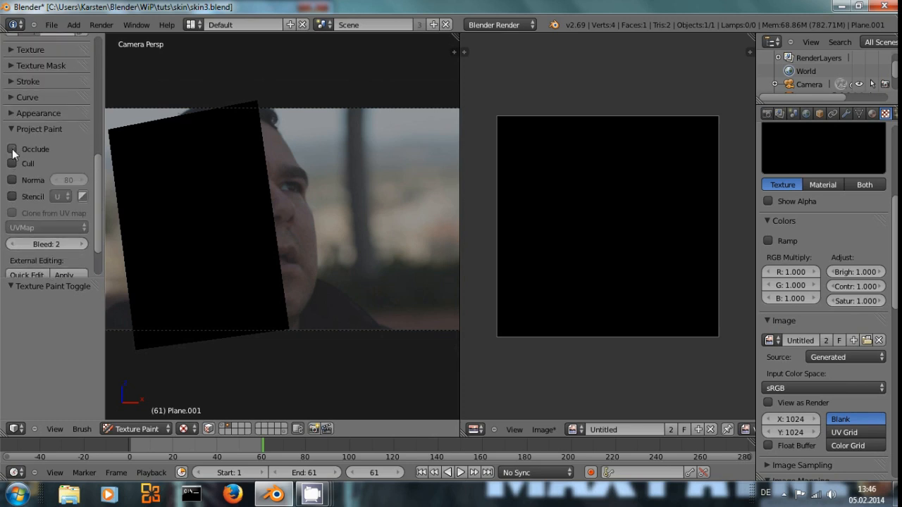
{"action": "mouse_move", "coordinate": [195, 181]}
{"action": "left_mouse_down"}
{"action": "mouse_move", "coordinate": [182, 206]}
{"action": "mouse_move", "coordinate": [196, 192]}
{"action": "mouse_move", "coordinate": [224, 258]}
{"action": "mouse_move", "coordinate": [193, 185]}
{"action": "mouse_move", "coordinate": [202, 173]}
{"action": "mouse_move", "coordinate": [185, 171]}
{"action": "mouse_move", "coordinate": [185, 250]}
{"action": "mouse_move", "coordinate": [219, 268]}
{"action": "mouse_move", "coordinate": [180, 234]}
{"action": "mouse_move", "coordinate": [179, 209]}
{"action": "mouse_move", "coordinate": [209, 217]}
{"action": "mouse_move", "coordinate": [231, 252]}
{"action": "mouse_move", "coordinate": [220, 271]}
{"action": "mouse_move", "coordinate": [187, 246]}
{"action": "mouse_move", "coordinate": [185, 183]}
{"action": "mouse_move", "coordinate": [199, 169]}
{"action": "left_mouse_up"}
{"action": "scroll", "coordinate": [33, 70], "scroll_direction": "up", "scroll_amount": 5}
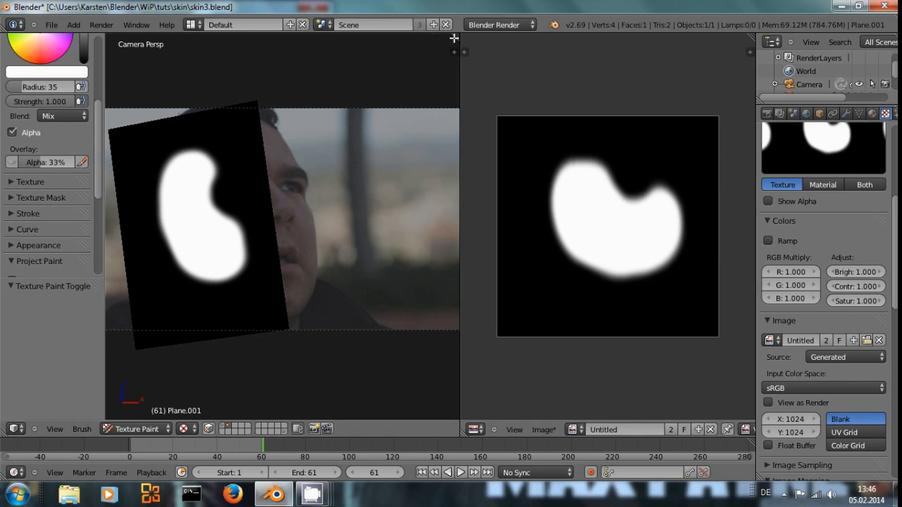
- Switch the mask plane from Texture Paint back to Object Mode
{"action": "mouse_move", "coordinate": [461, 36]}
{"action": "left_mouse_down"}
{"action": "mouse_move", "coordinate": [481, 36]}
{"action": "mouse_move", "coordinate": [448, 37]}
{"action": "mouse_move", "coordinate": [460, 39]}
{"action": "left_mouse_up"}
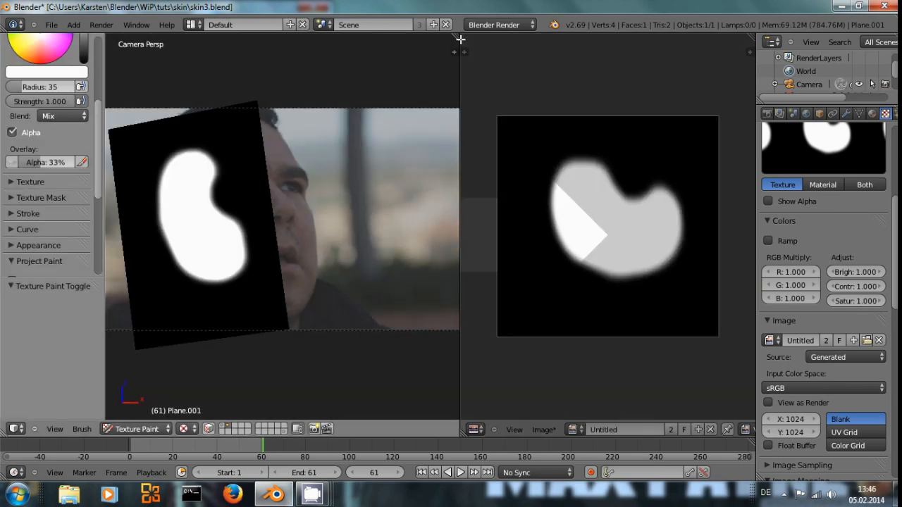
{"action": "key", "text": "Escape"}
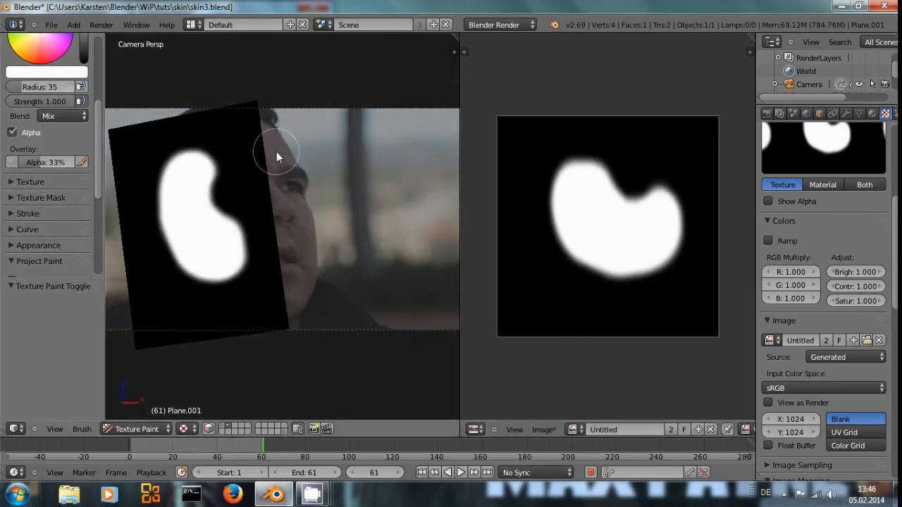
{"action": "left_click", "coordinate": [152, 429]}
{"action": "left_click", "coordinate": [141, 415]}
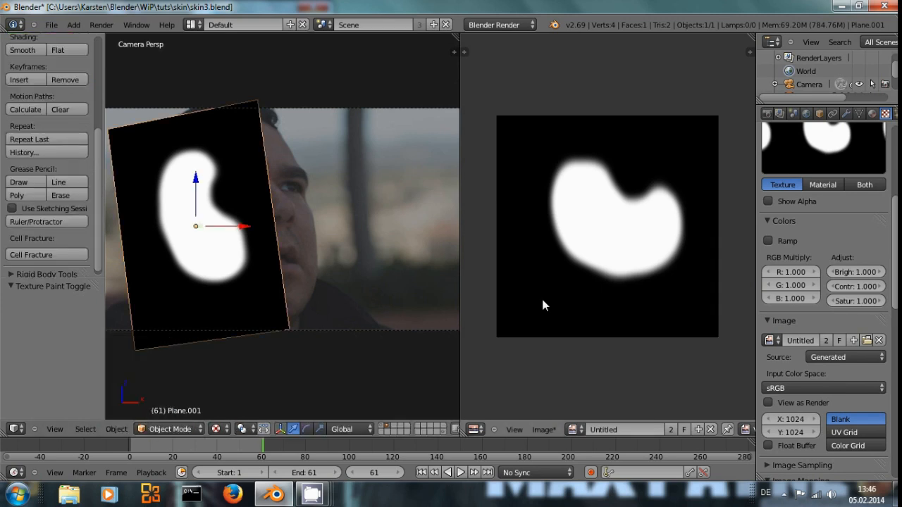
- Save the painted mask image as mask.png in the skin folder
{"action": "left_click", "coordinate": [546, 431]}
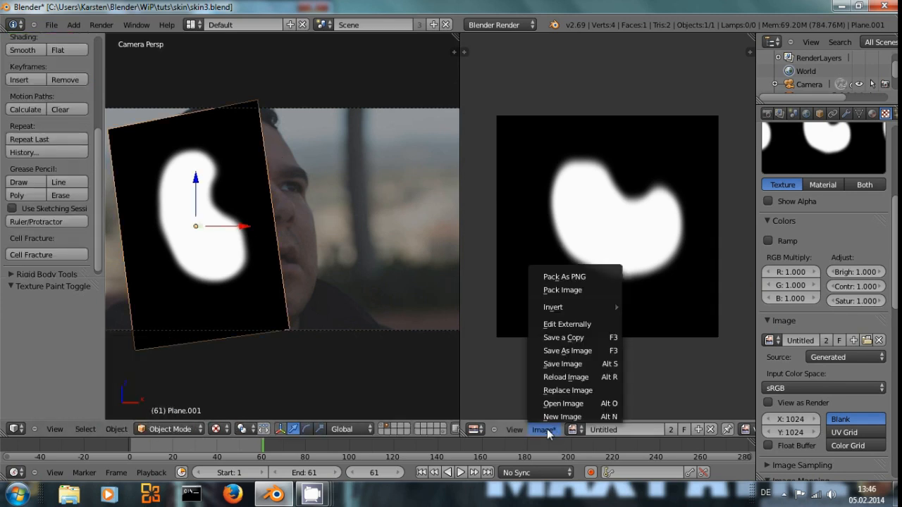
{"action": "left_click", "coordinate": [580, 351]}
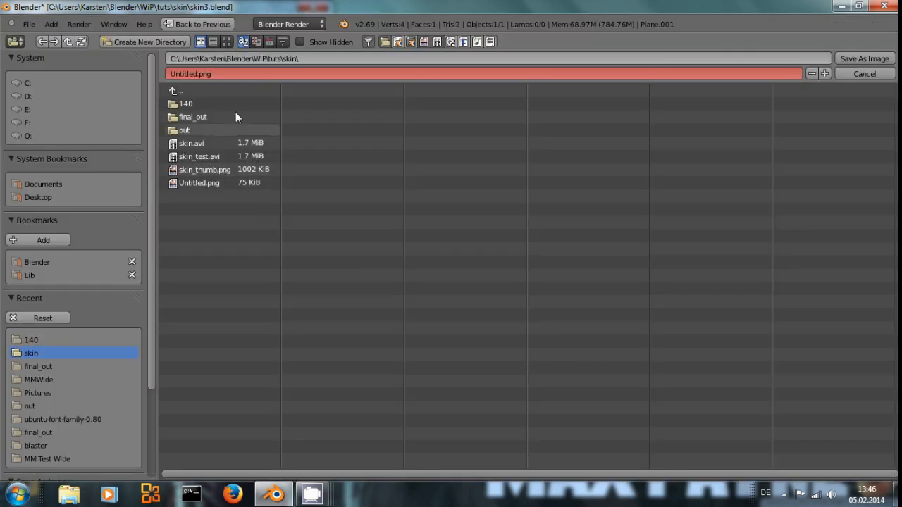
{"action": "double_click", "coordinate": [189, 75]}
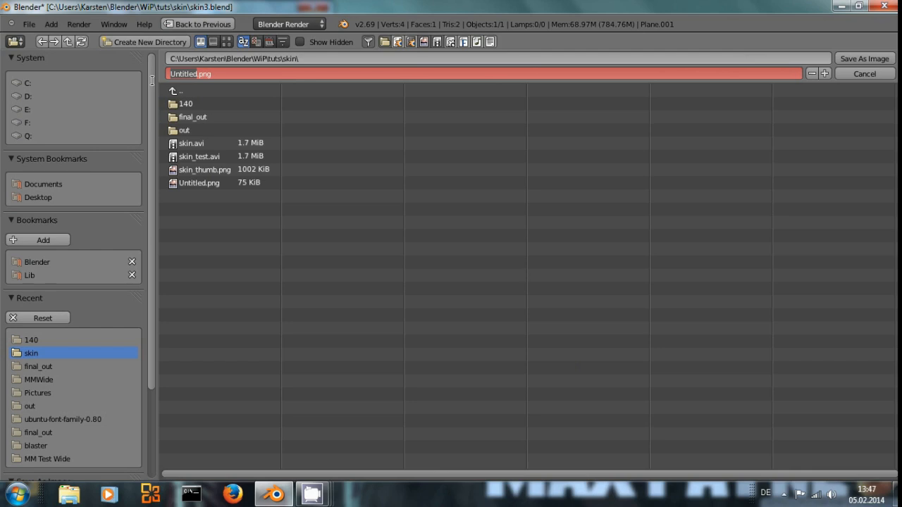
{"action": "type", "text": "image"}
{"action": "key", "text": "BackSpace"}
{"action": "key", "text": "BackSpace"}
{"action": "key", "text": "BackSpace"}
{"action": "key", "text": "BackSpace"}
{"action": "key", "text": "BackSpace"}
{"action": "type", "text": "mask"}
{"action": "key", "text": "Return"}
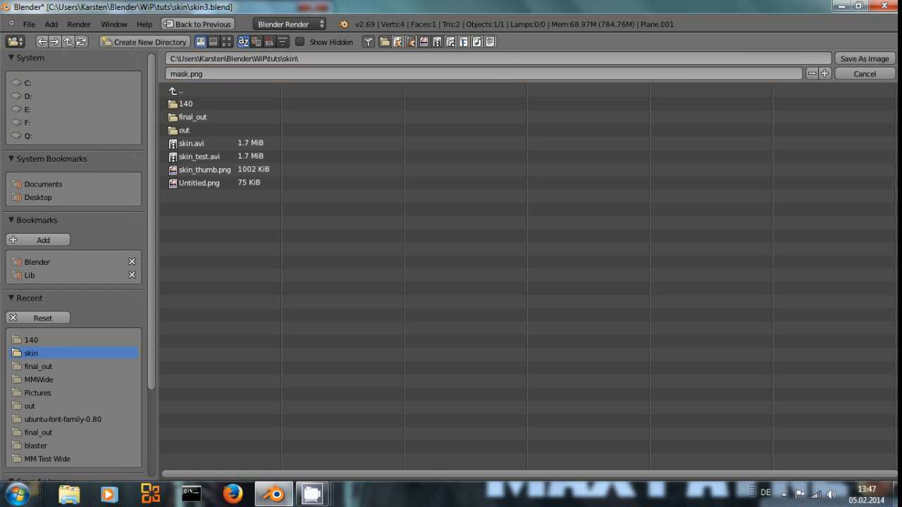
{"action": "left_click", "coordinate": [876, 60]}
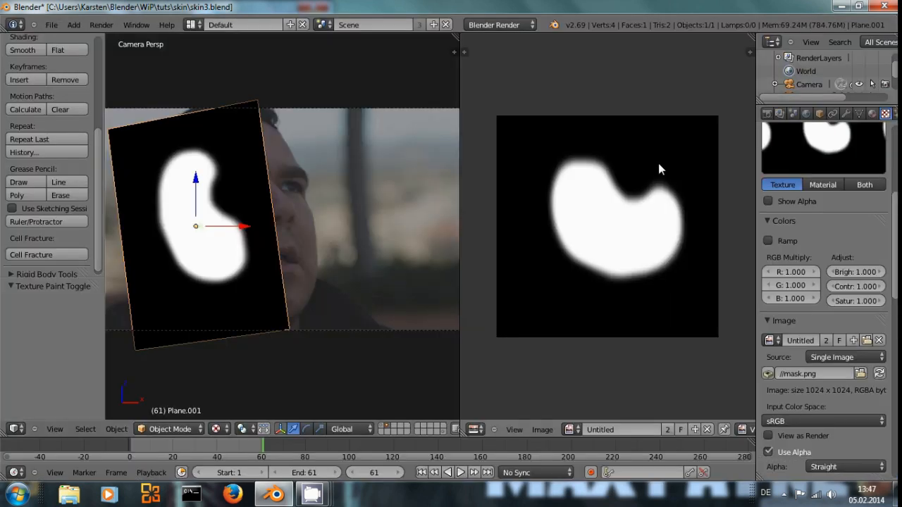
- Add a second render layer to the scene and name it Mask
{"action": "left_click", "coordinate": [779, 115]}
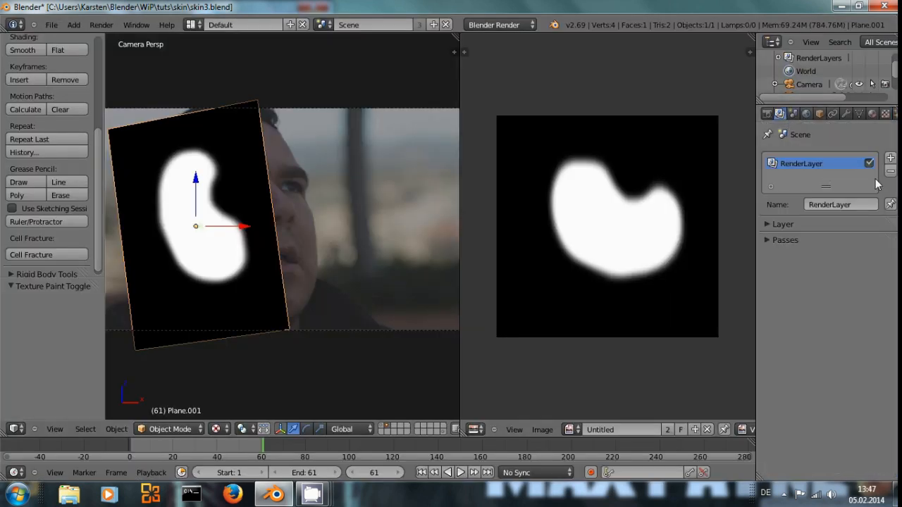
{"action": "left_click", "coordinate": [891, 158]}
{"action": "left_click", "coordinate": [830, 207]}
{"action": "type", "text": "Mask"}
{"action": "key", "text": "Return"}
- Limit RenderLayer to the first scene layer and the Mask render layer to the second one
{"action": "left_click", "coordinate": [820, 164]}
{"action": "left_click", "coordinate": [779, 223]}
{"action": "left_click", "coordinate": [834, 255]}
{"action": "left_click", "coordinate": [803, 177]}
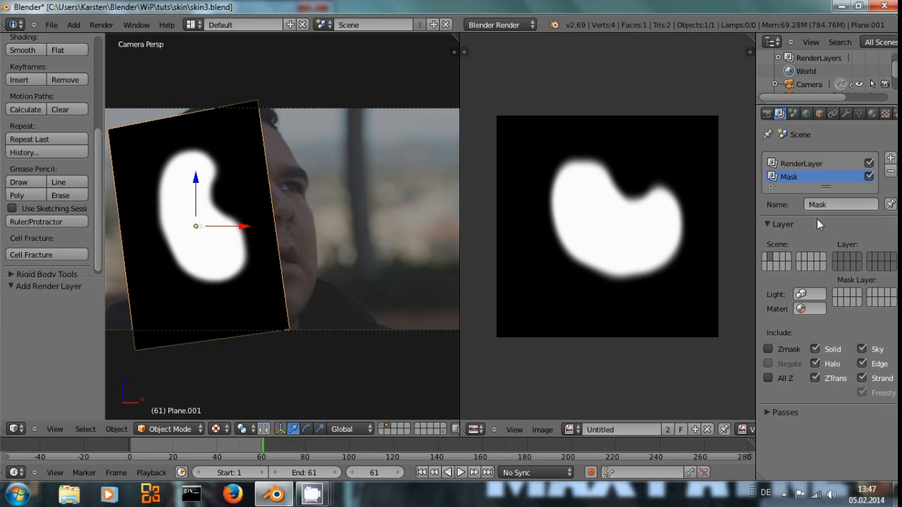
{"action": "left_click", "coordinate": [839, 258]}
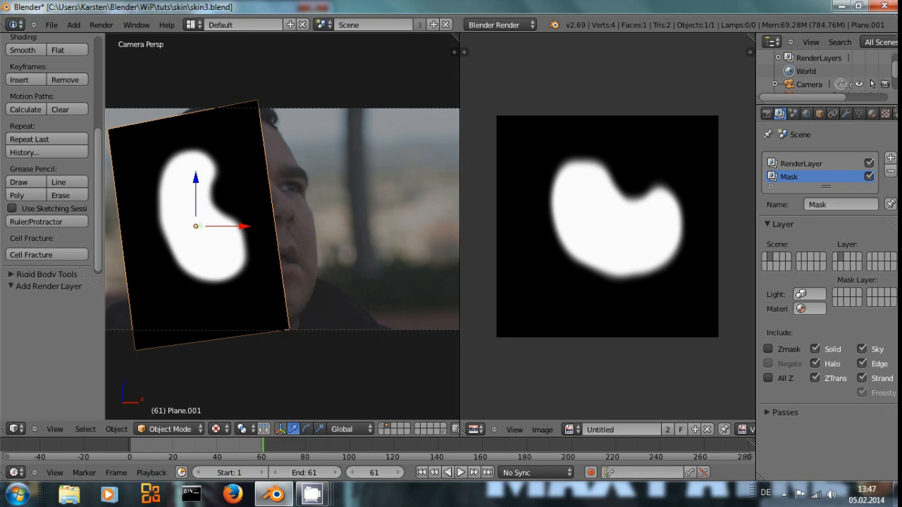
- Open the compositing nodes and duplicate the Render Layers node, placing the copy below the RGB Curves node
{"action": "key", "text": "F12"}
{"action": "key", "text": "ctrl+Up"}
{"action": "left_click", "coordinate": [25, 428]}
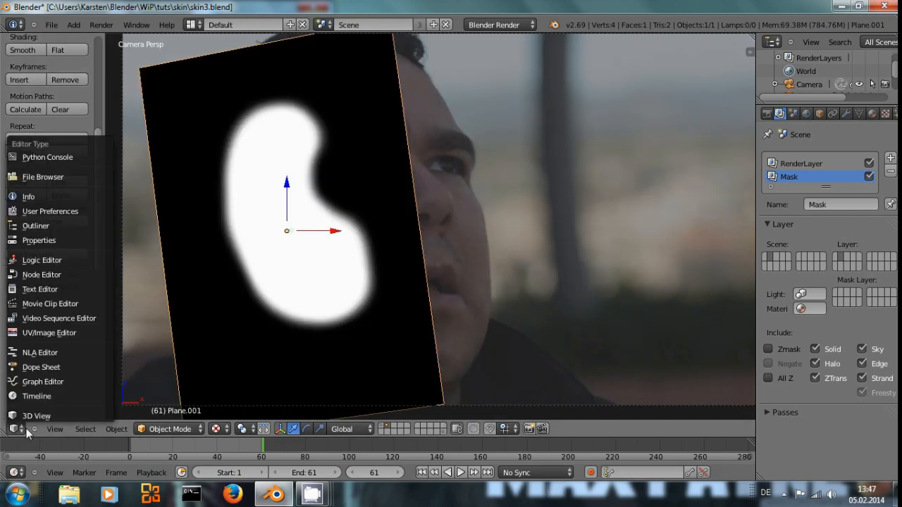
{"action": "left_click", "coordinate": [57, 274]}
{"action": "scroll", "coordinate": [258, 261], "scroll_direction": "down", "scroll_amount": 1}
{"action": "middle_click_drag", "start_coordinate": [236, 239], "coordinate": [328, 125]}
{"action": "middle_click_drag", "start_coordinate": [287, 187], "coordinate": [196, 200]}
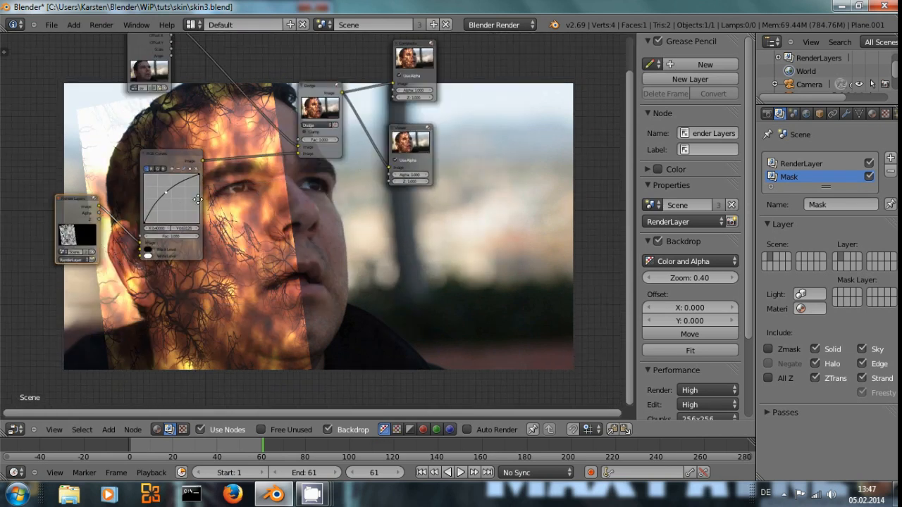
{"action": "left_click", "coordinate": [70, 204]}
{"action": "key", "text": "shift+d"}
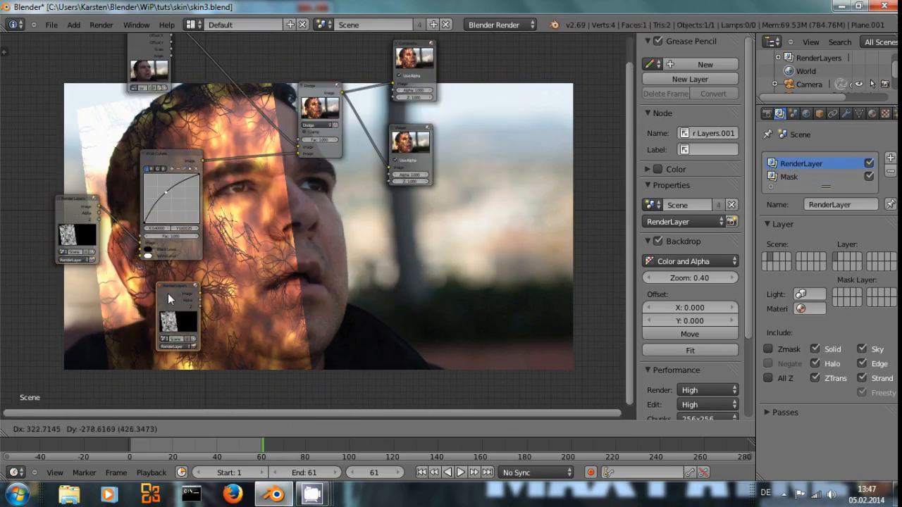
{"action": "left_click", "coordinate": [167, 293]}
- Set the duplicated Render Layers node to the Mask layer and render the frame
{"action": "scroll", "coordinate": [225, 344], "scroll_direction": "up", "scroll_amount": 1}
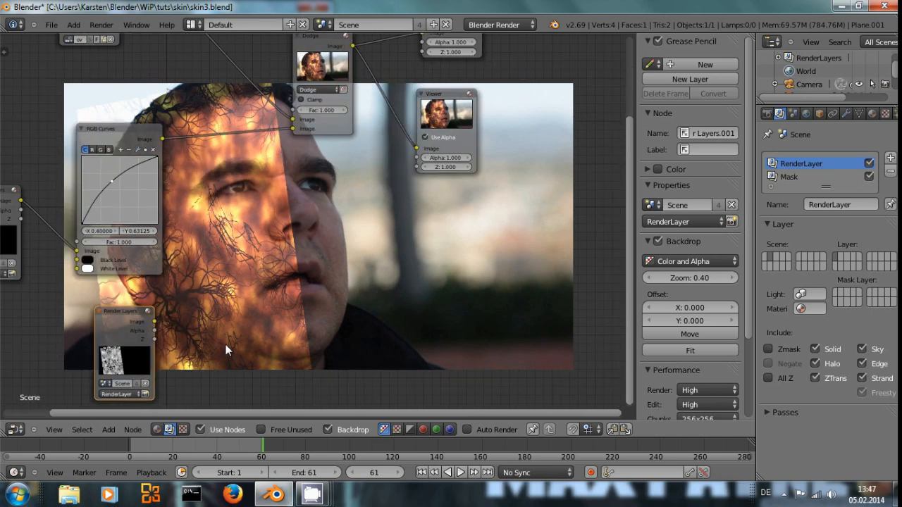
{"action": "key", "text": "ctrl+Up"}
{"action": "left_click", "coordinate": [165, 436]}
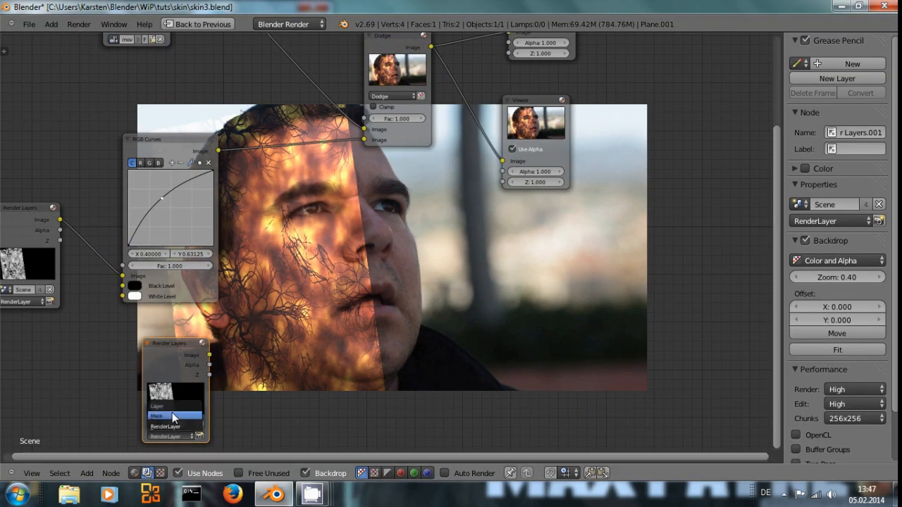
{"action": "left_click", "coordinate": [172, 412]}
{"action": "key", "text": "F12"}
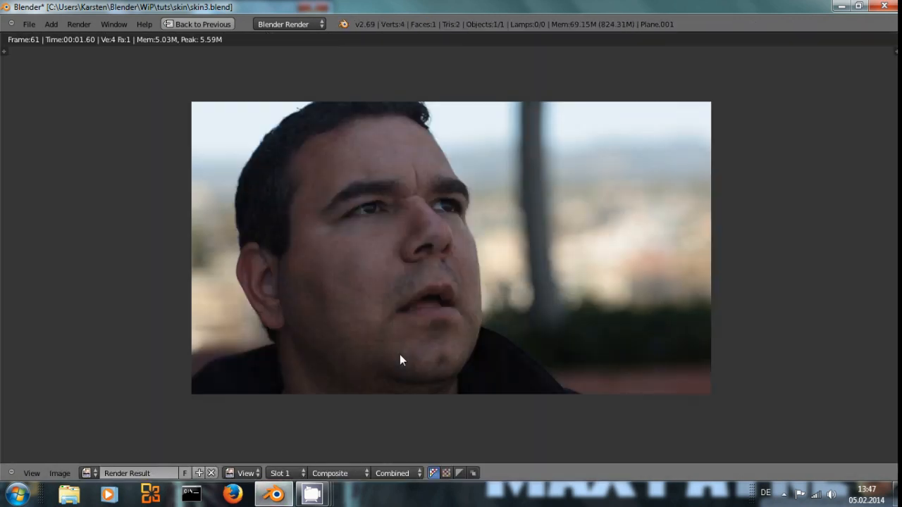
{"action": "key", "text": "Escape"}
- Show the first scene layer together with the mask plane's layer in the 3D view and render the frame again
{"action": "left_click", "coordinate": [14, 429]}
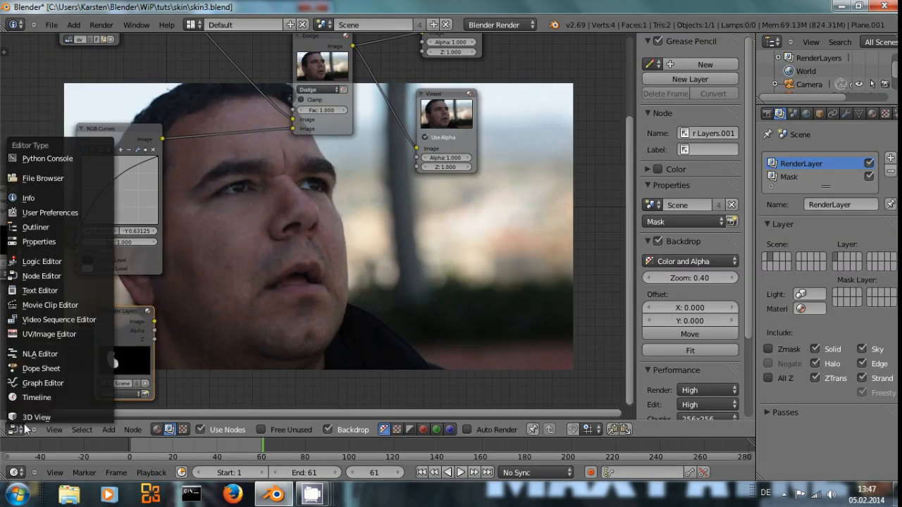
{"action": "left_click", "coordinate": [28, 423]}
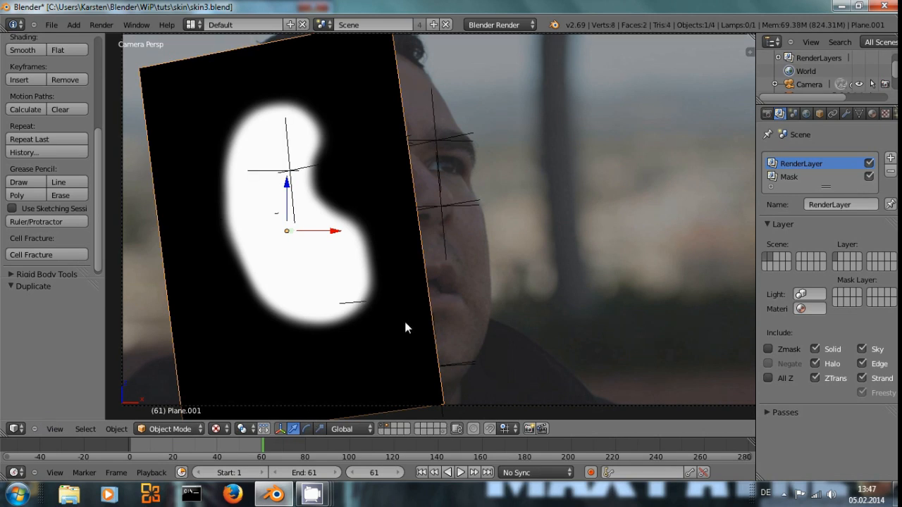
{"action": "key", "text": "F12"}
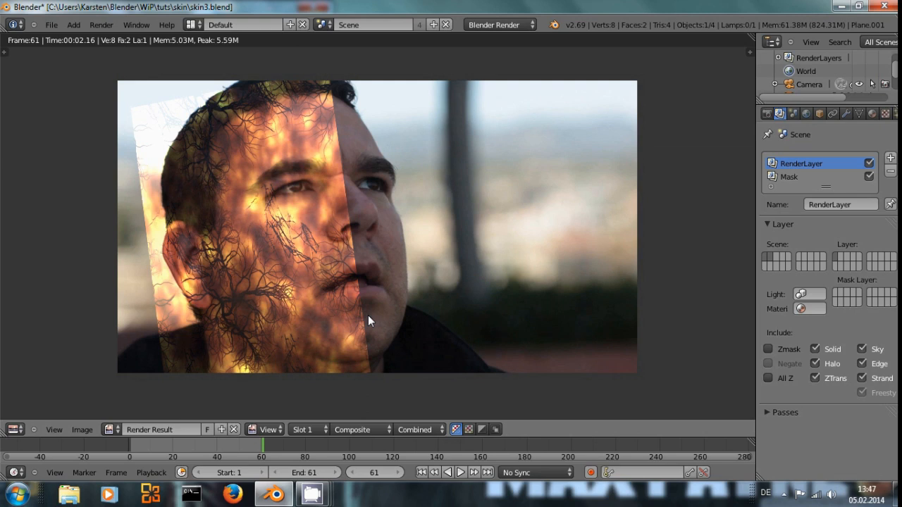
{"action": "key", "text": "Escape"}
- Add a Mix node to the compositing nodes, set its blend type to Multiply and place it beside the RGB Curves node
{"action": "left_click", "coordinate": [14, 429]}
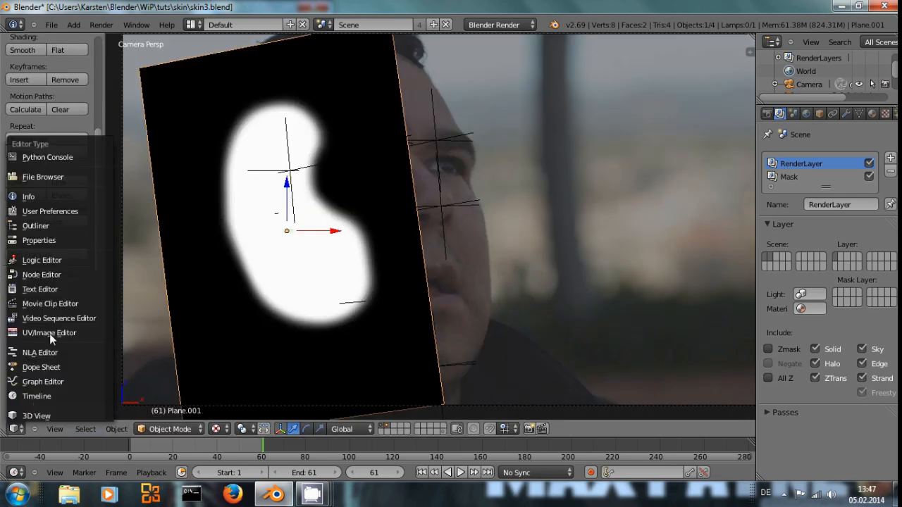
{"action": "left_click", "coordinate": [60, 275]}
{"action": "middle_click_drag", "start_coordinate": [188, 271], "coordinate": [208, 301]}
{"action": "left_click_drag", "start_coordinate": [128, 367], "coordinate": [103, 350]}
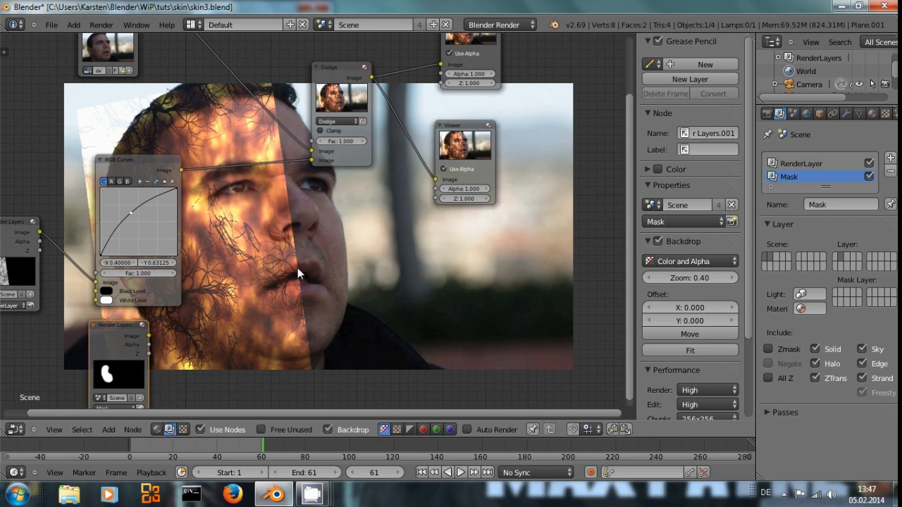
{"action": "key", "text": "shift+a"}
{"action": "left_click", "coordinate": [324, 269]}
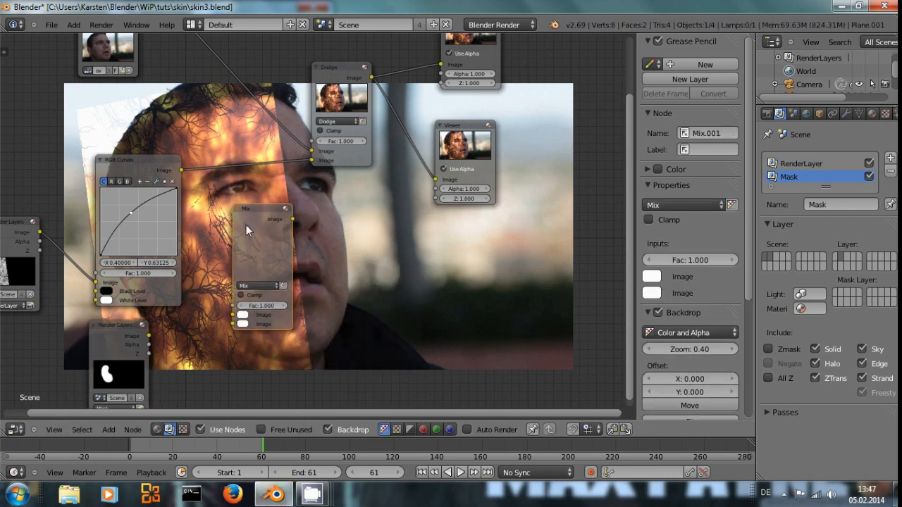
{"action": "left_click", "coordinate": [258, 286]}
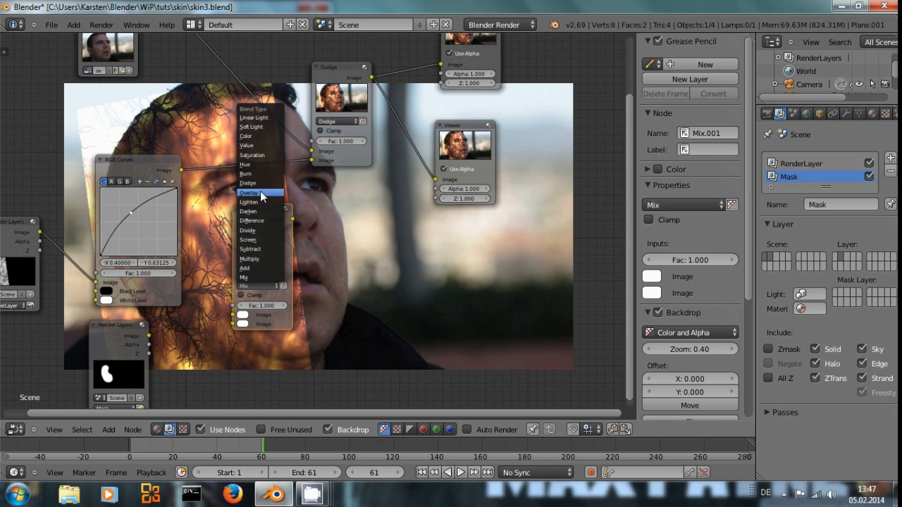
{"action": "left_click", "coordinate": [257, 259]}
{"action": "left_click_drag", "start_coordinate": [262, 214], "coordinate": [271, 198]}
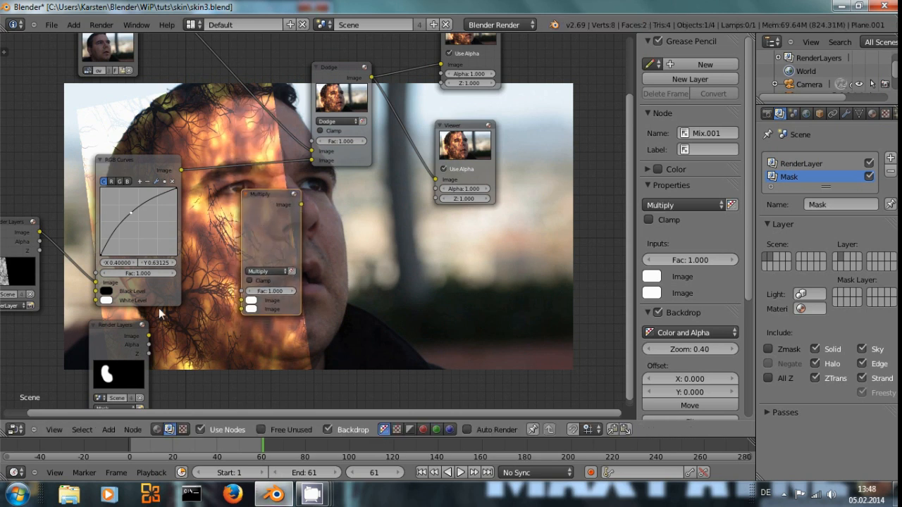
- Connect the RenderLayer image and the Mask image to the Multiply node's two Image inputs, moving the nodes to make room
{"action": "left_click_drag", "start_coordinate": [149, 336], "coordinate": [241, 308]}
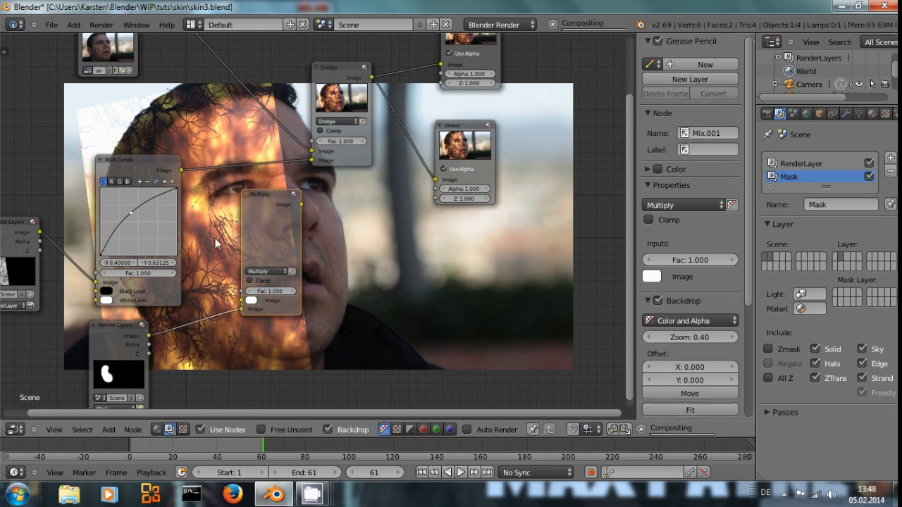
{"action": "left_click", "coordinate": [176, 169]}
{"action": "left_click_drag", "start_coordinate": [161, 162], "coordinate": [226, 136]}
{"action": "left_click_drag", "start_coordinate": [271, 222], "coordinate": [112, 221]}
{"action": "left_click_drag", "start_coordinate": [88, 343], "coordinate": [1, 316]}
{"action": "left_click_drag", "start_coordinate": [40, 232], "coordinate": [90, 299]}
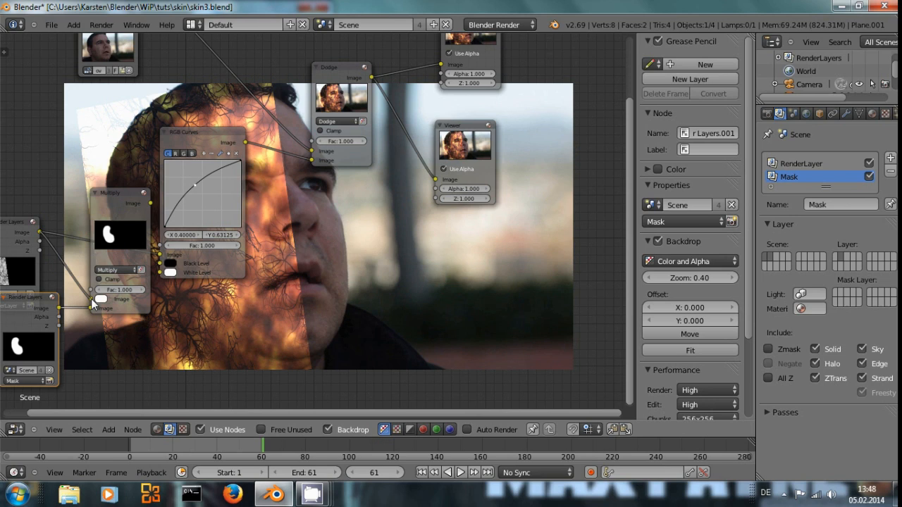
- Preview the Multiply node in the Viewer and feed its output into the RGB Curves node's Image input
{"action": "left_click", "coordinate": [129, 202], "text": "ctrl+shift"}
{"action": "middle_click_drag", "start_coordinate": [211, 268], "coordinate": [196, 232]}
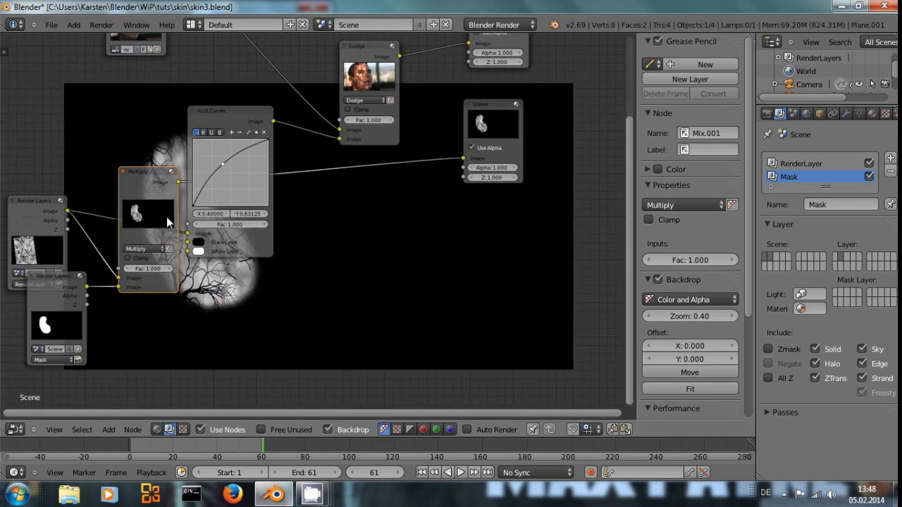
{"action": "mouse_move", "coordinate": [138, 172]}
{"action": "left_mouse_down"}
{"action": "mouse_move", "coordinate": [117, 174]}
{"action": "mouse_move", "coordinate": [182, 224]}
{"action": "mouse_move", "coordinate": [166, 256]}
{"action": "left_mouse_up"}
{"action": "left_click", "coordinate": [118, 179]}
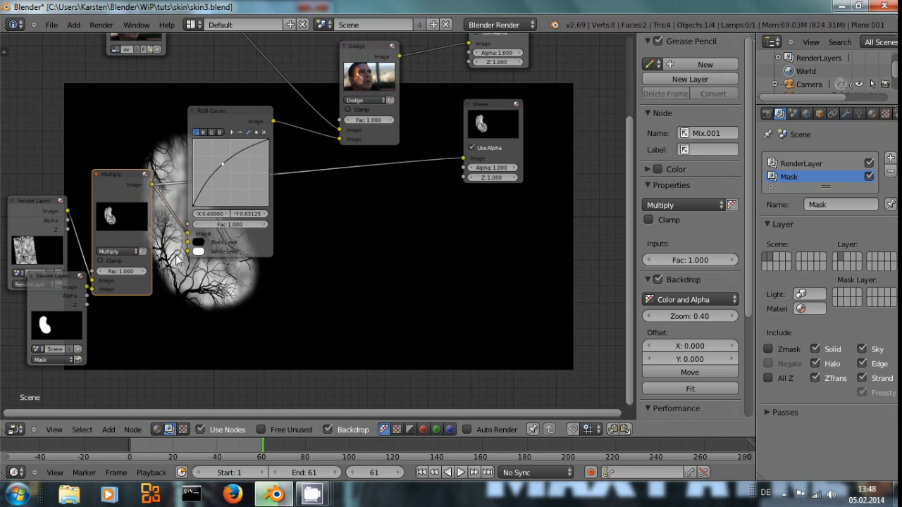
- Connect the Dodge node back to the Viewer and inspect the masked skin effect on the face
{"action": "left_click", "coordinate": [343, 97], "text": "ctrl+shift"}
{"action": "middle_click_drag", "start_coordinate": [367, 250], "coordinate": [204, 230]}
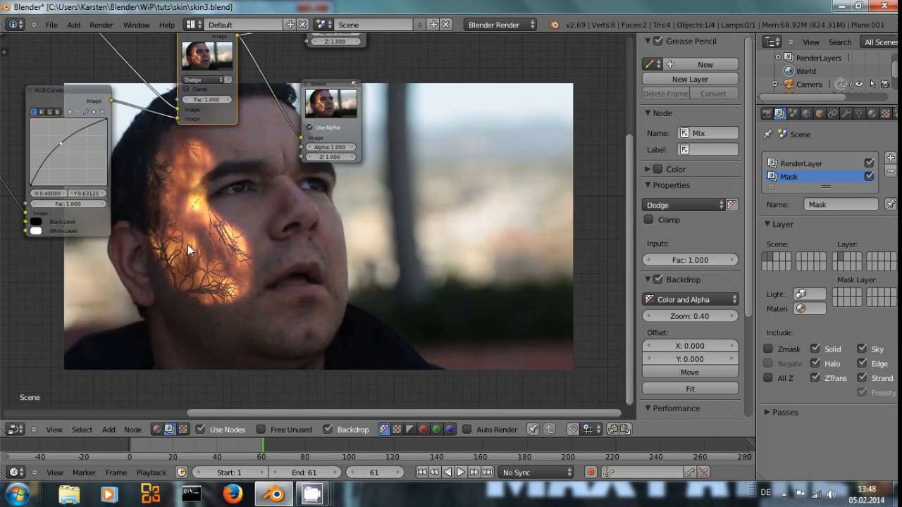
{"action": "scroll", "coordinate": [212, 243], "scroll_direction": "up", "scroll_amount": 1}
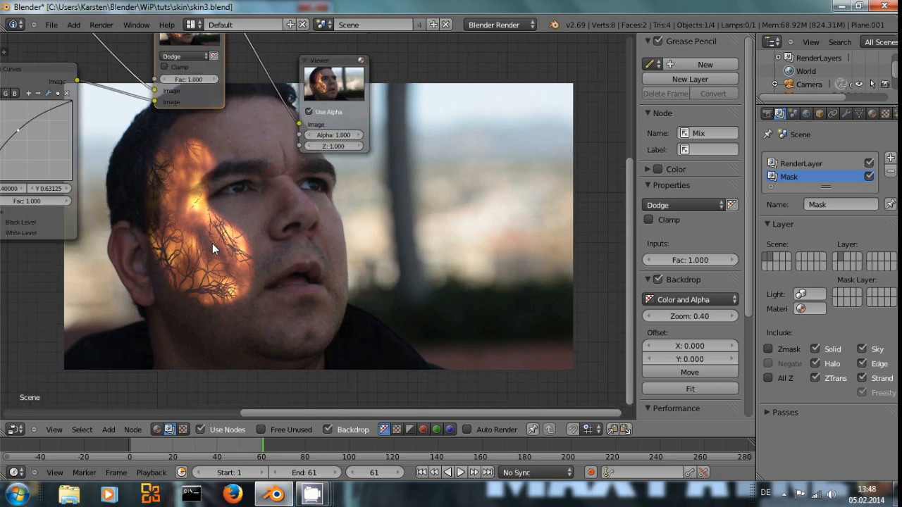
{"action": "scroll", "coordinate": [204, 230], "scroll_direction": "down", "scroll_amount": 1}
{"action": "middle_click_drag", "start_coordinate": [98, 207], "coordinate": [253, 264]}
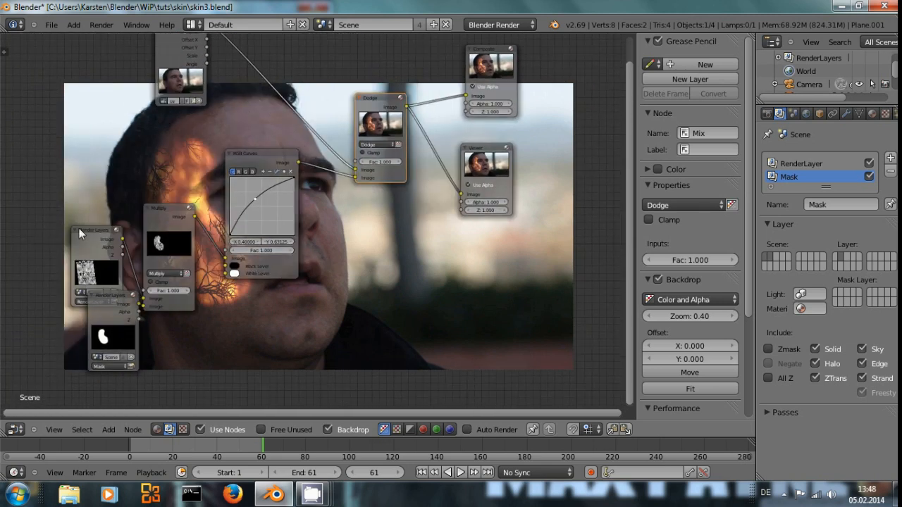
- Move the two Render Layers nodes apart so they no longer overlap beside the Multiply node
{"action": "left_click_drag", "start_coordinate": [80, 234], "coordinate": [64, 174]}
{"action": "left_click_drag", "start_coordinate": [105, 296], "coordinate": [18, 281]}
{"action": "left_click", "coordinate": [156, 205]}
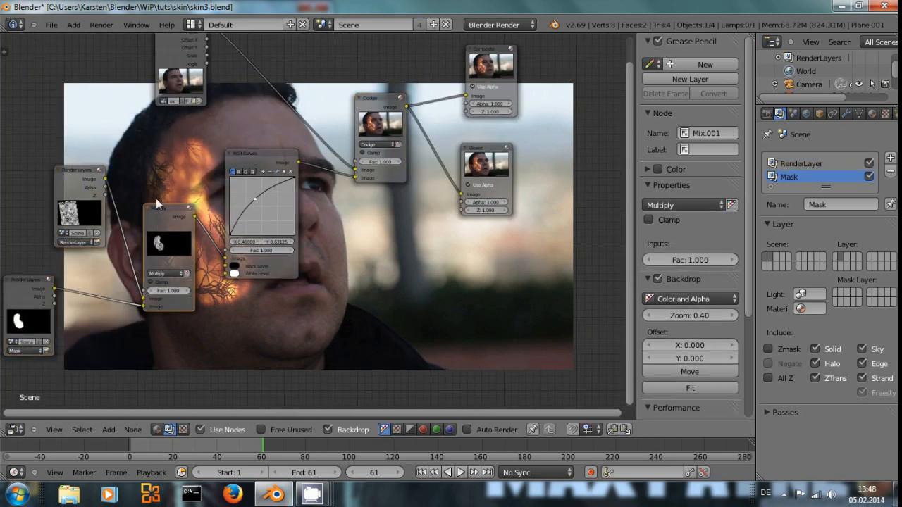
- Move the Multiply node slightly up and away from the RGB Curves node to tidy the compositing tree
{"action": "left_click_drag", "start_coordinate": [156, 204], "coordinate": [148, 179]}
{"action": "middle_click_drag", "start_coordinate": [148, 179], "coordinate": [42, 208]}
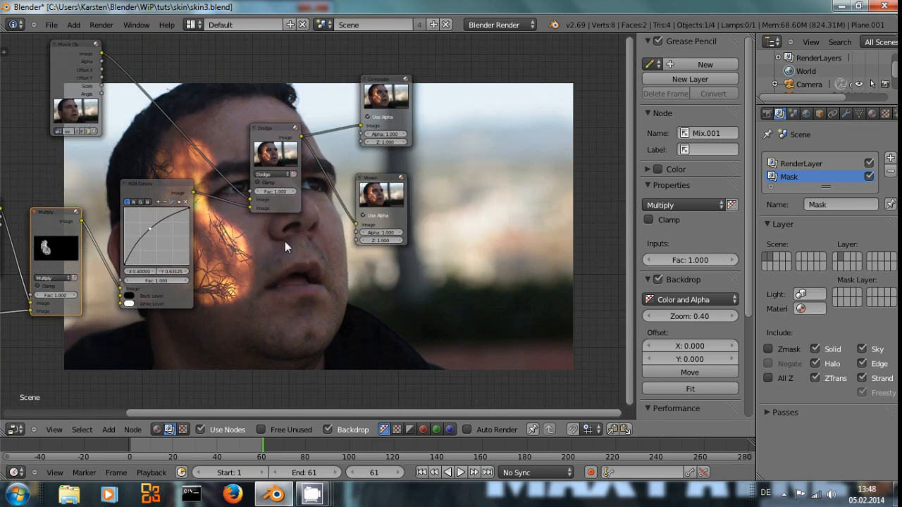
{"action": "scroll", "coordinate": [284, 241], "scroll_direction": "up", "scroll_amount": 1}
{"action": "scroll", "coordinate": [284, 241], "scroll_direction": "down", "scroll_amount": 1}
{"action": "middle_click_drag", "start_coordinate": [252, 258], "coordinate": [244, 305]}
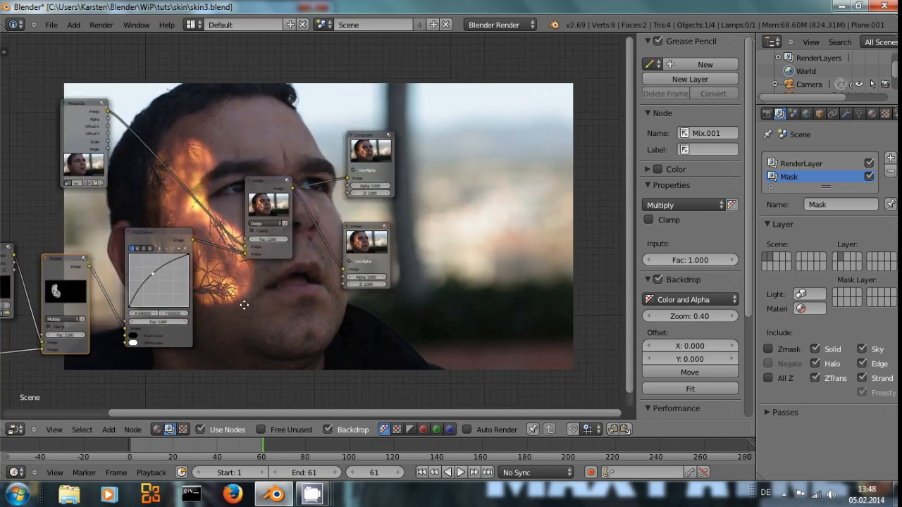
{"action": "key", "text": "Home"}
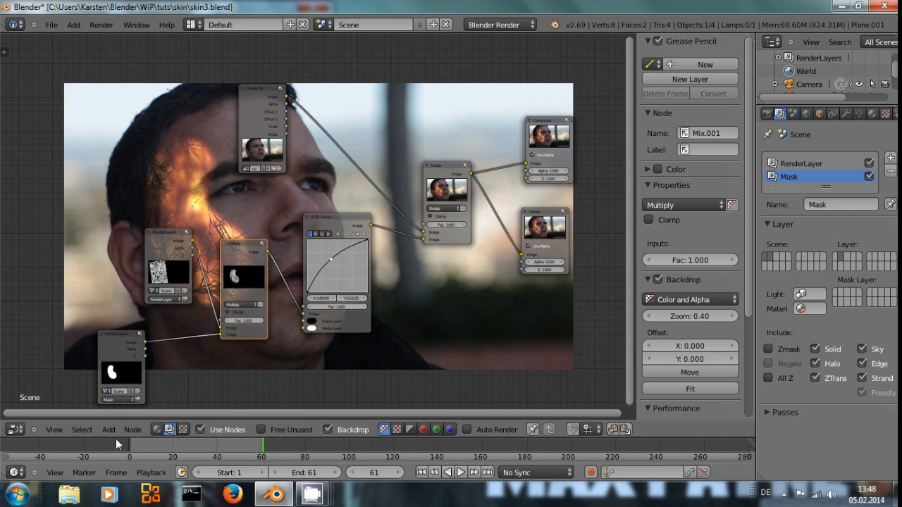
- Show the first layer in the 3D View as wireframe and select the plane that carries the vein texture
{"action": "left_click", "coordinate": [15, 429]}
{"action": "left_click", "coordinate": [36, 475]}
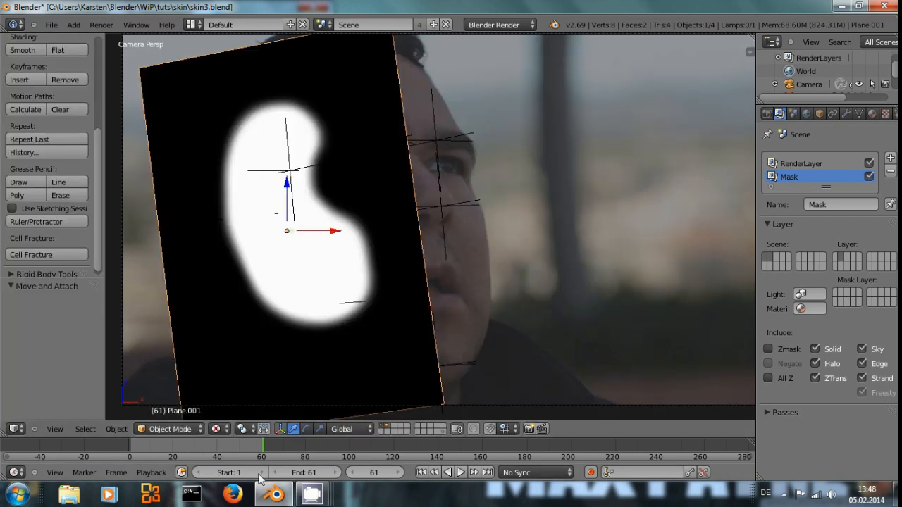
{"action": "key", "text": "Delete"}
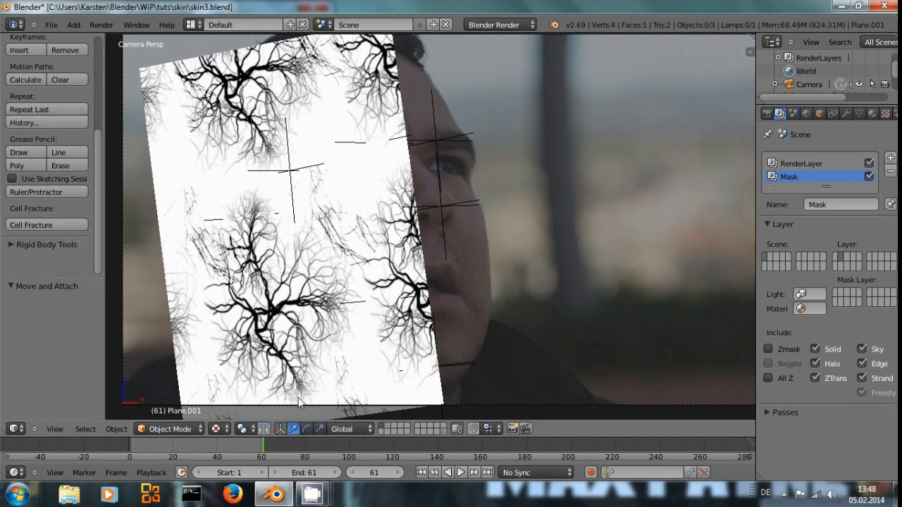
{"action": "key", "text": "z"}
{"action": "right_click", "coordinate": [407, 114]}
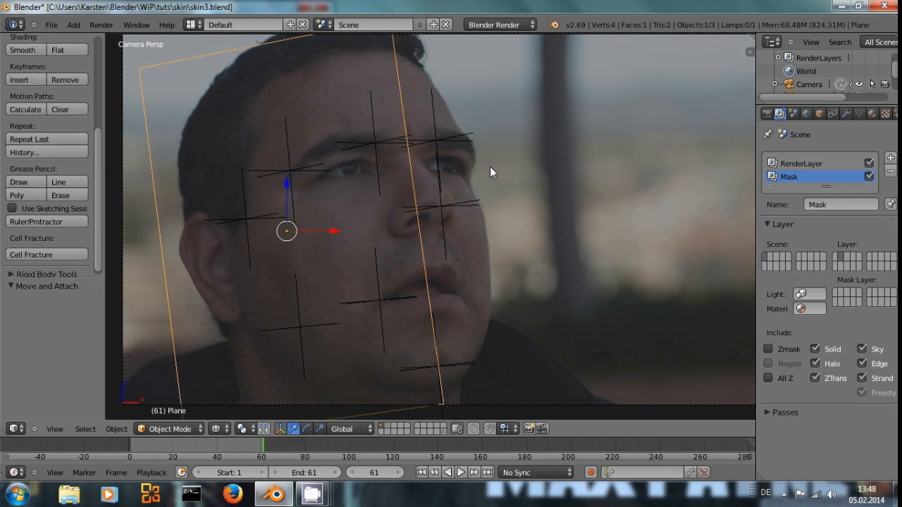
- Keyframe the Cloud texture's mapping offset at X, Y and Z 0 on frame 1
{"action": "left_click", "coordinate": [885, 114]}
{"action": "scroll", "coordinate": [829, 202], "scroll_direction": "up", "scroll_amount": 4}
{"action": "scroll", "coordinate": [829, 201], "scroll_direction": "up", "scroll_amount": 4}
{"action": "left_click", "coordinate": [806, 177]}
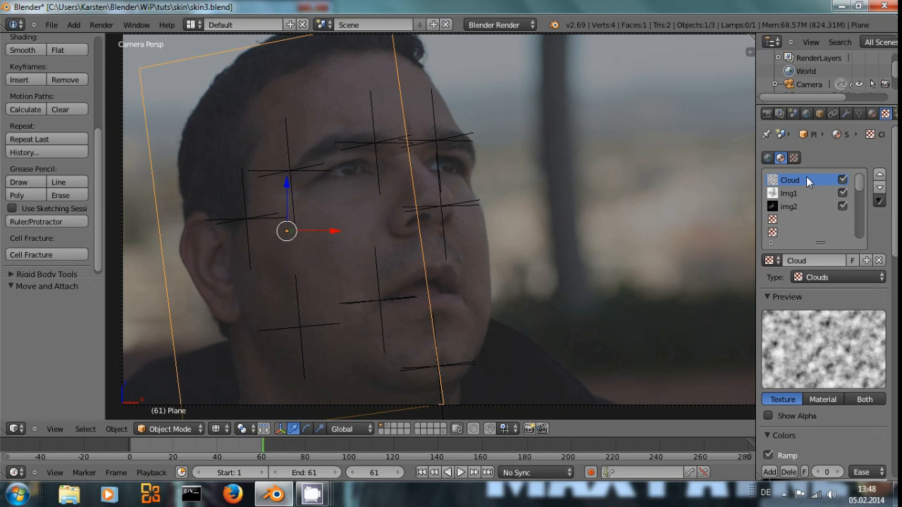
{"action": "scroll", "coordinate": [812, 338], "scroll_direction": "down", "scroll_amount": 12}
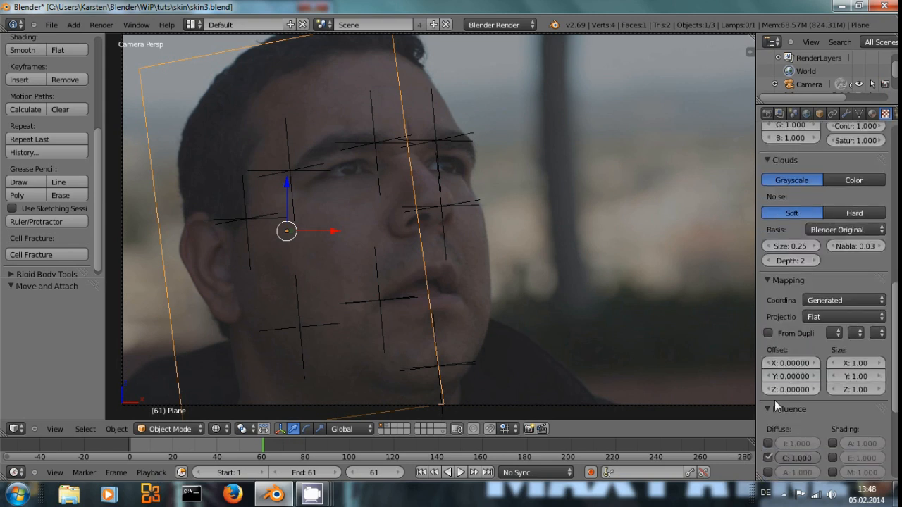
{"action": "key", "text": "shift+Left"}
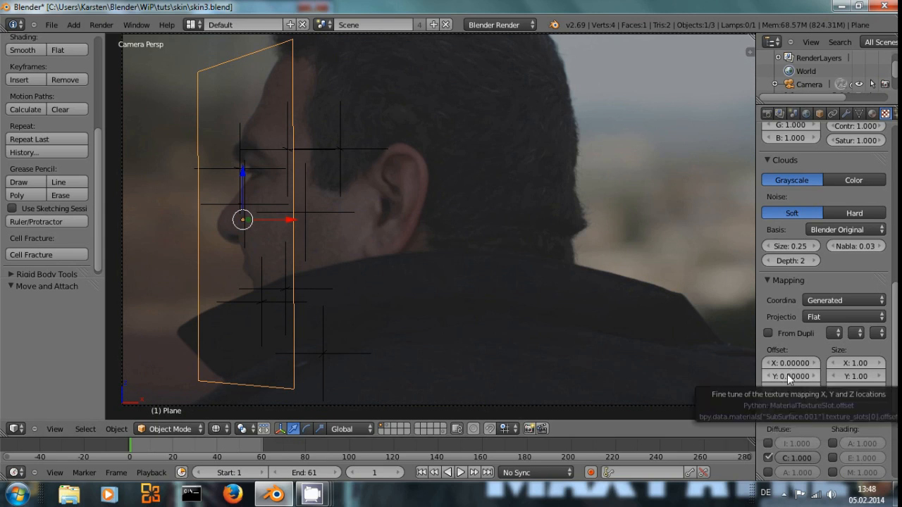
{"action": "key", "text": "i"}
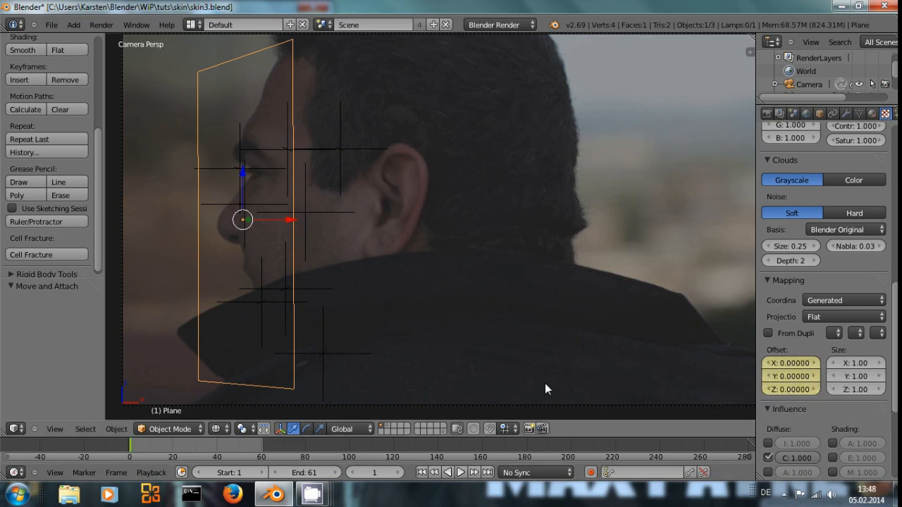
- Set the Cloud texture's mapping offset to 0.1 on X, Y and Z at frame 61 and keyframe it
{"action": "key", "text": "shift+Right"}
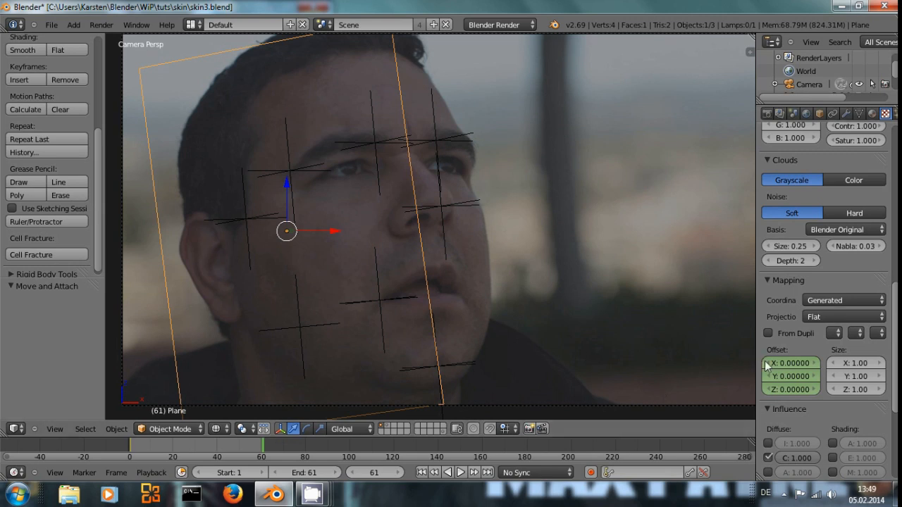
{"action": "left_click", "coordinate": [814, 362]}
{"action": "left_click", "coordinate": [815, 373]}
{"action": "left_click", "coordinate": [811, 388]}
{"action": "key", "text": "i"}
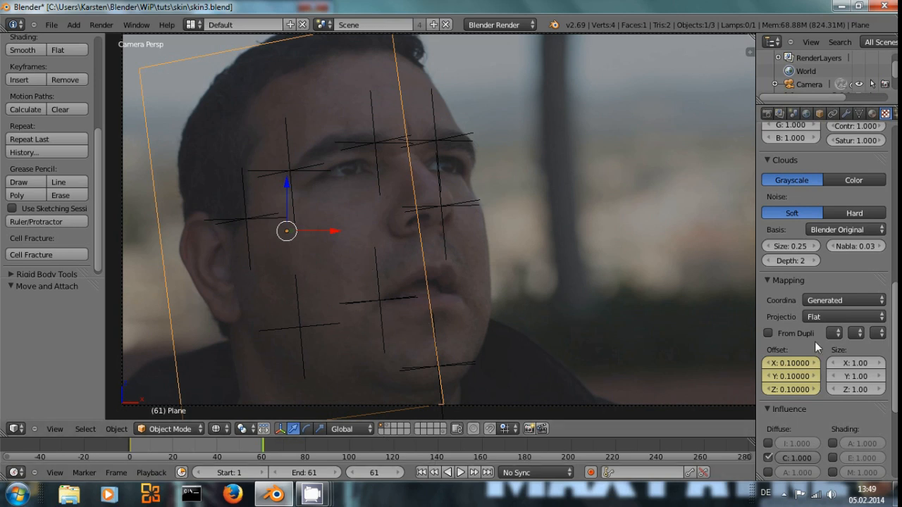
{"action": "scroll", "coordinate": [811, 367], "scroll_direction": "up", "scroll_amount": 2}
{"action": "scroll", "coordinate": [732, 387], "scroll_direction": "down", "scroll_amount": 3}
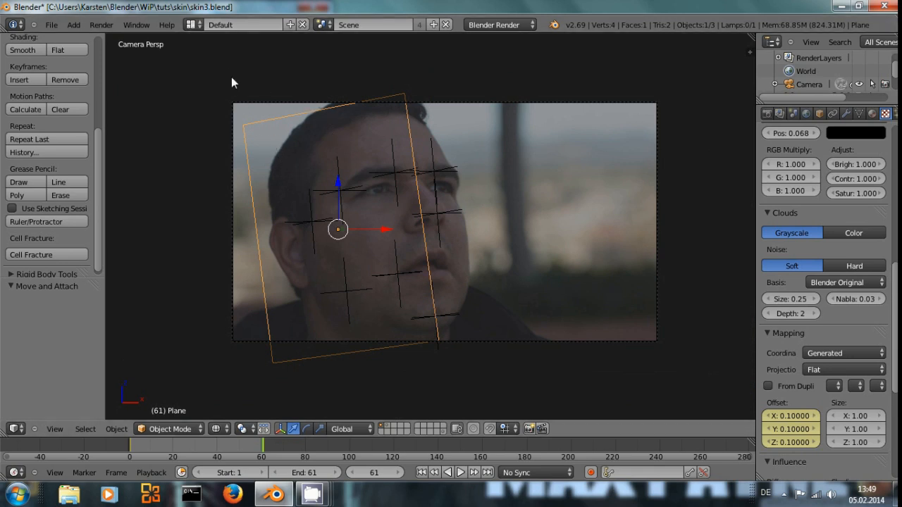
- Switch to the Video Editing layout and add the Scene as a strip starting at frame 1
{"action": "left_click", "coordinate": [196, 24]}
{"action": "left_click", "coordinate": [208, 149]}
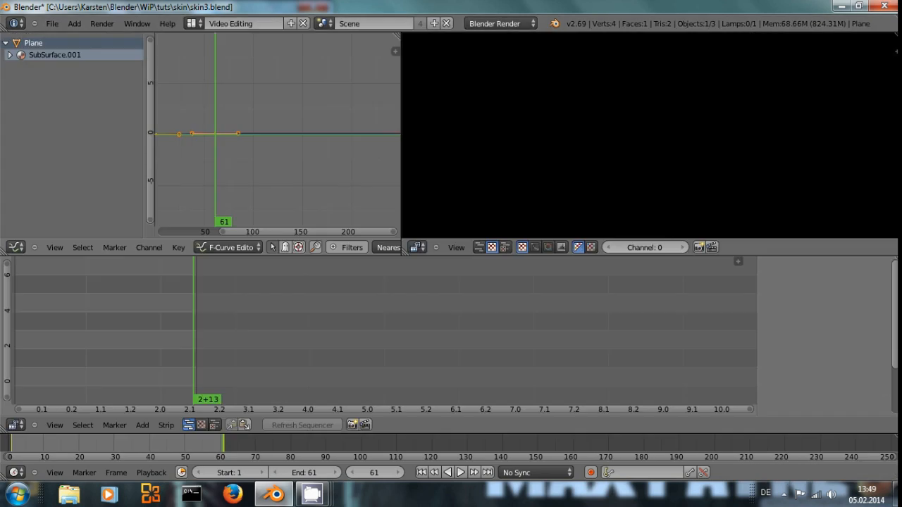
{"action": "key", "text": "shift+Left"}
{"action": "left_click", "coordinate": [142, 425]}
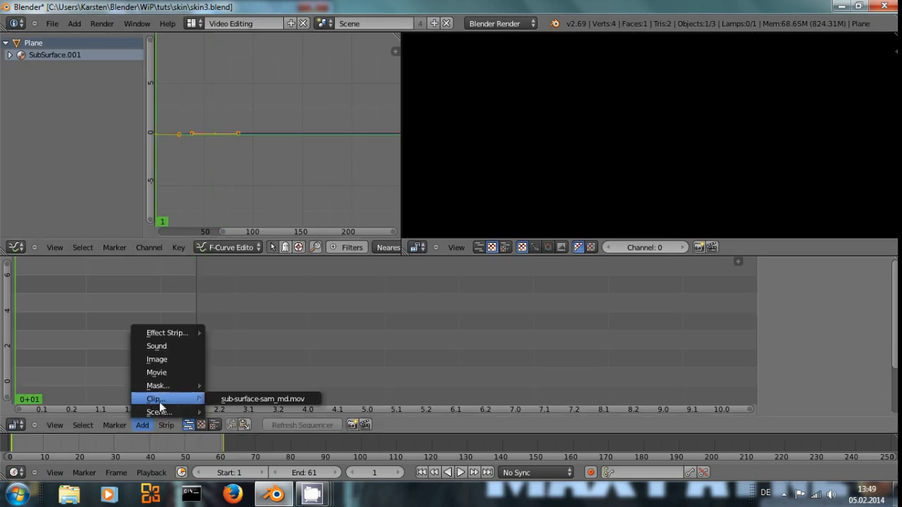
{"action": "mouse_move", "coordinate": [174, 411]}
{"action": "left_click", "coordinate": [213, 411]}
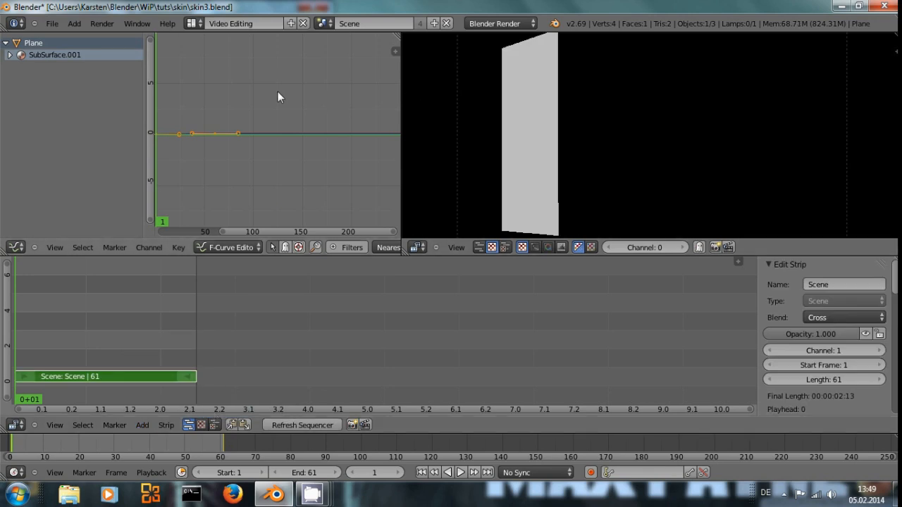
- Return to the Default layout and set the render resolution percentage to 40%
{"action": "left_click", "coordinate": [203, 23]}
{"action": "left_click", "coordinate": [221, 83]}
{"action": "scroll", "coordinate": [782, 170], "scroll_direction": "up", "scroll_amount": 5}
{"action": "scroll", "coordinate": [775, 173], "scroll_direction": "up", "scroll_amount": 3}
{"action": "left_click", "coordinate": [767, 114]}
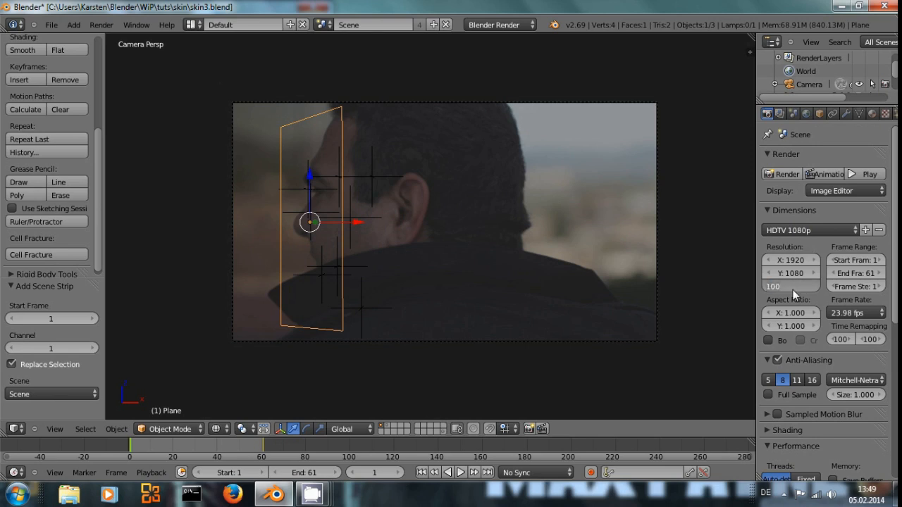
{"action": "key", "text": "Return"}
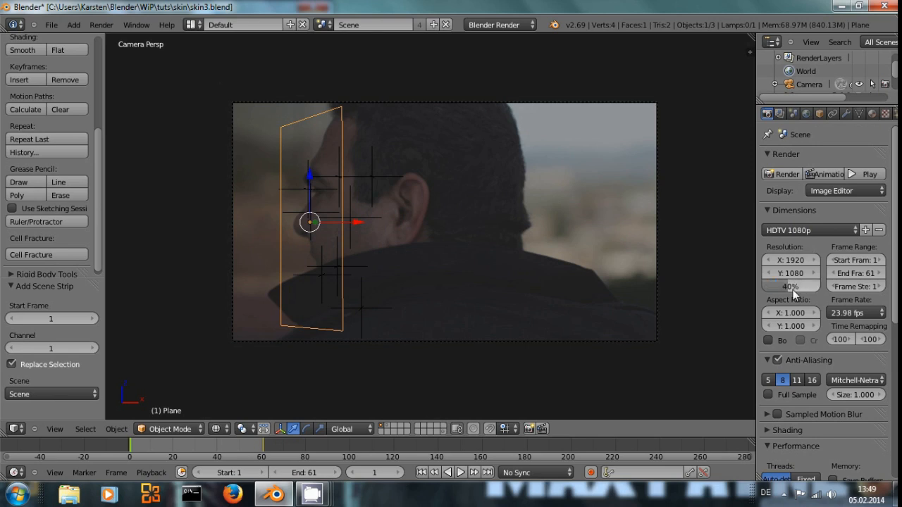
- Return to the Video Editing layout and turn off Open GL Preview for the sequencer's scene preview
{"action": "left_click", "coordinate": [192, 25]}
{"action": "left_click", "coordinate": [216, 152]}
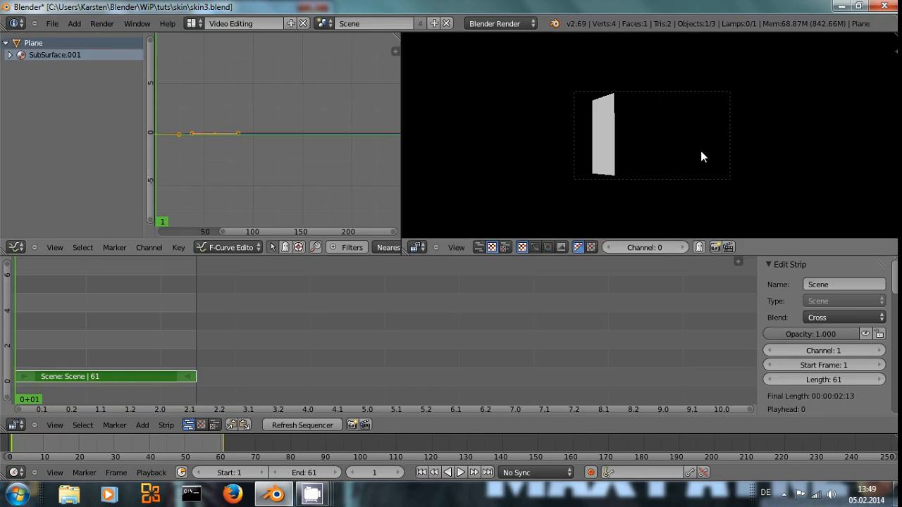
{"action": "key", "text": "n"}
{"action": "left_click", "coordinate": [767, 126]}
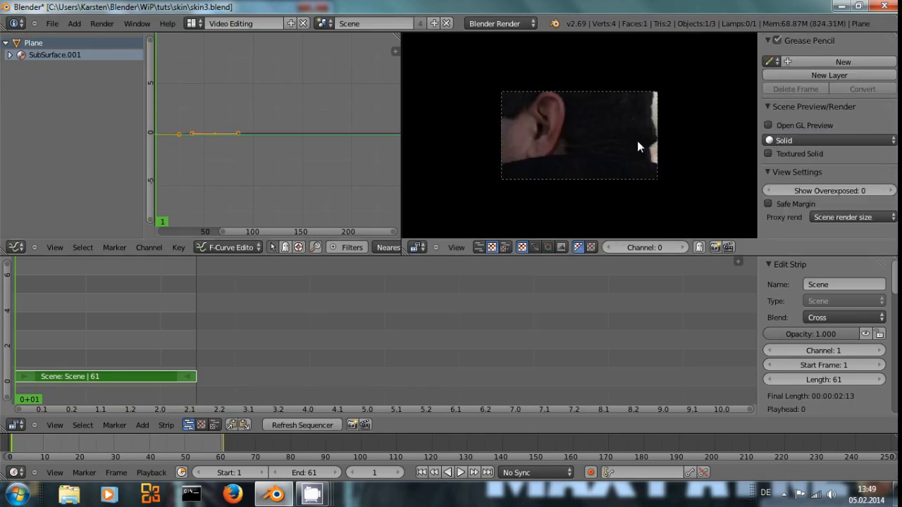
- Render frame 1 to check the clip's framing against the sequencer preview, and hide the preview's properties region
{"action": "key", "text": "F12"}
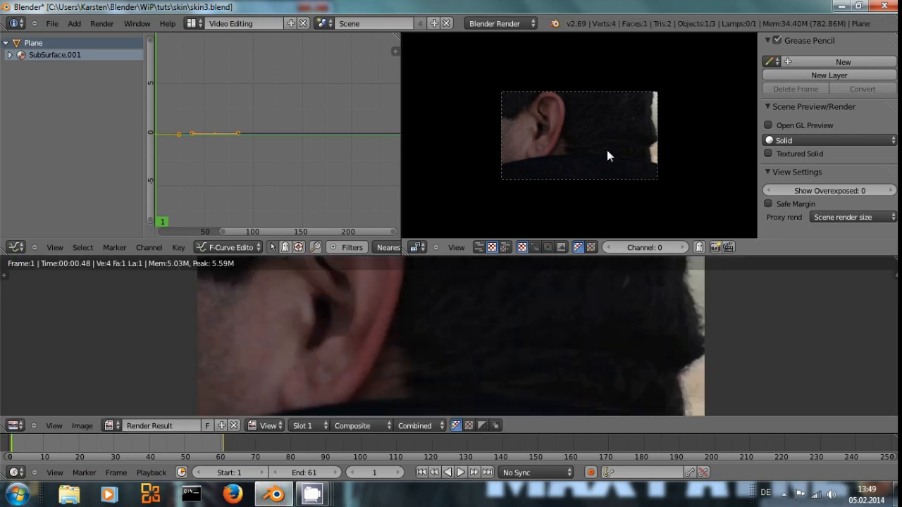
{"action": "scroll", "coordinate": [606, 150], "scroll_direction": "down", "scroll_amount": 2}
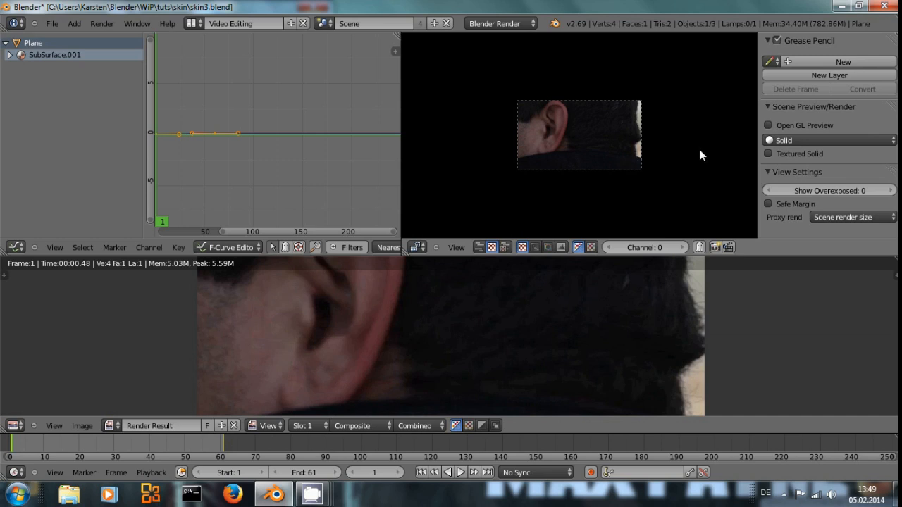
{"action": "key", "text": "n"}
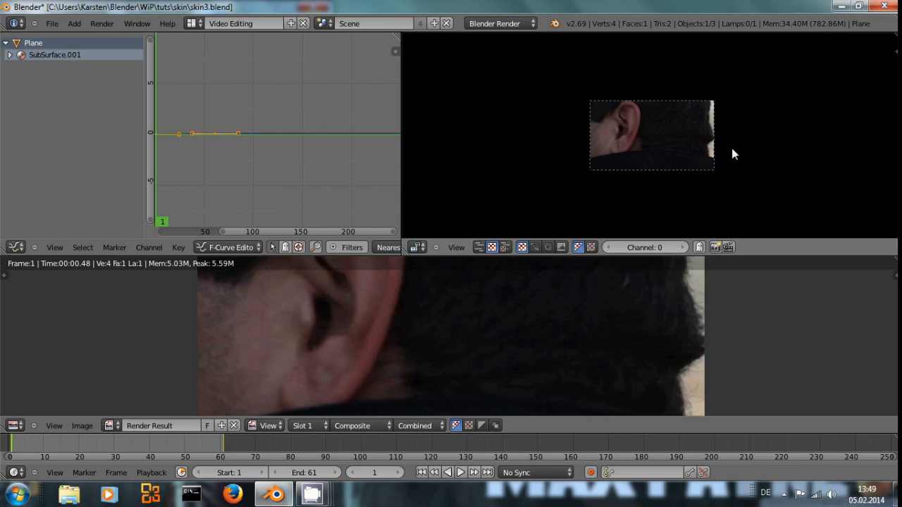
- Return to the compositing nodes in the Default layout and move the Movie Clip node away from the Dodge node
{"action": "left_click", "coordinate": [195, 27]}
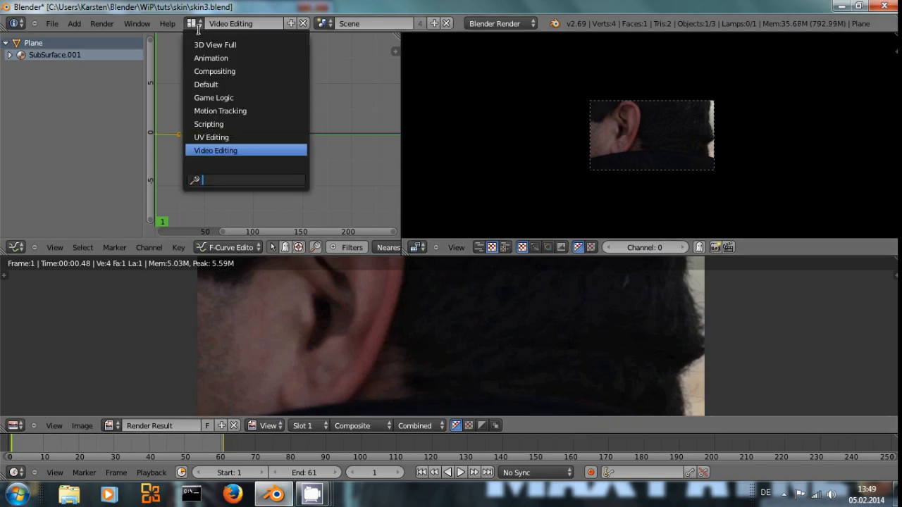
{"action": "left_click", "coordinate": [208, 85]}
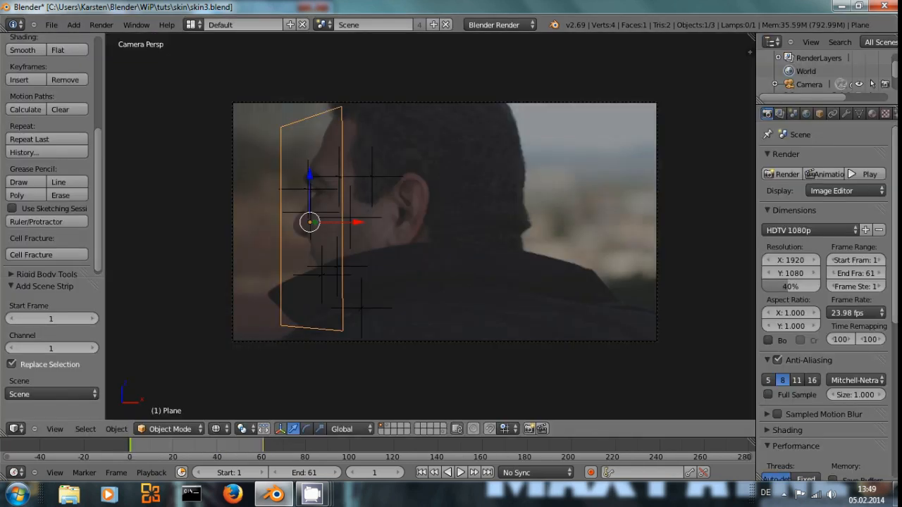
{"action": "left_click", "coordinate": [17, 429]}
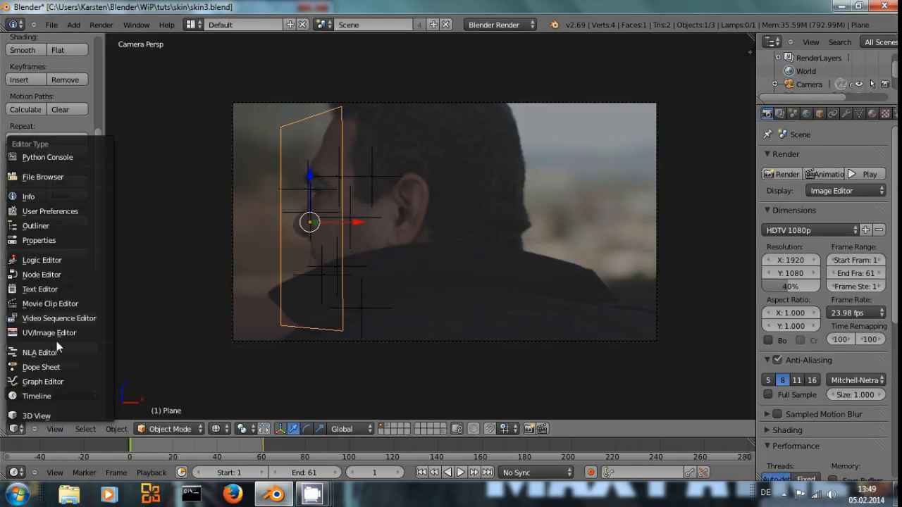
{"action": "left_click", "coordinate": [41, 274]}
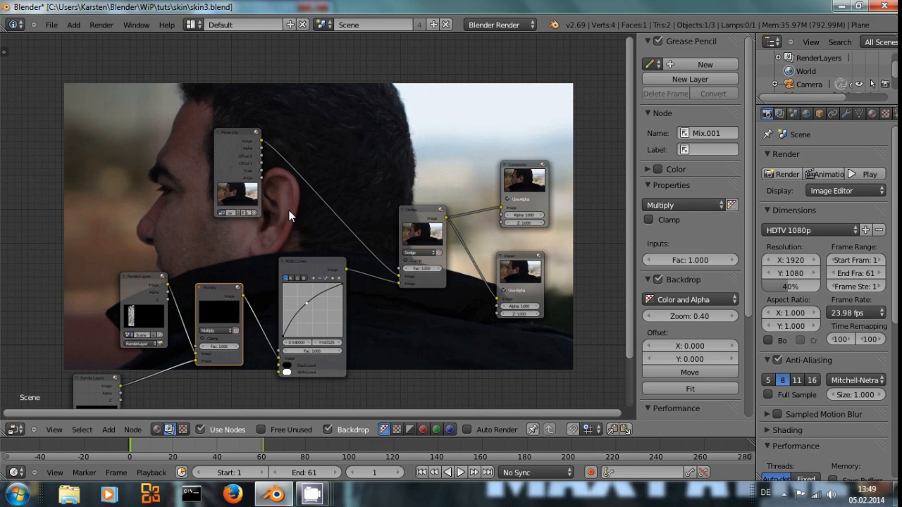
{"action": "left_click_drag", "start_coordinate": [227, 136], "coordinate": [208, 128]}
{"action": "scroll", "coordinate": [222, 132], "scroll_direction": "up", "scroll_amount": 2}
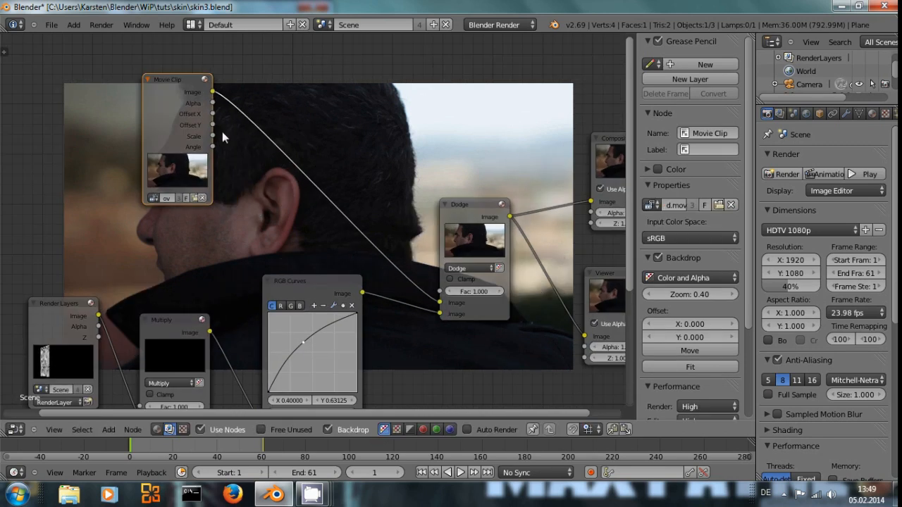
- Insert a Scale node between the Movie Clip and Dodge nodes and set its space to Render Size
{"action": "key", "text": "shift+a"}
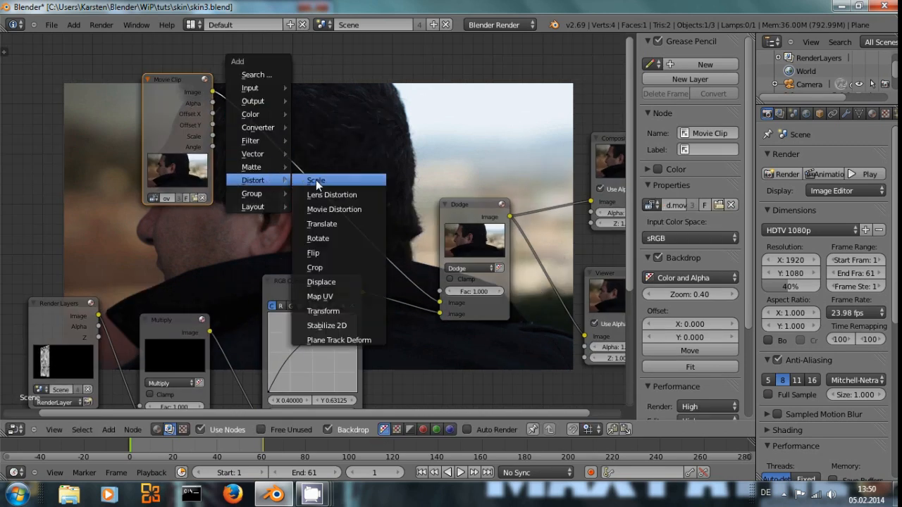
{"action": "left_click", "coordinate": [324, 253]}
{"action": "left_click", "coordinate": [259, 89]}
{"action": "left_click", "coordinate": [302, 131]}
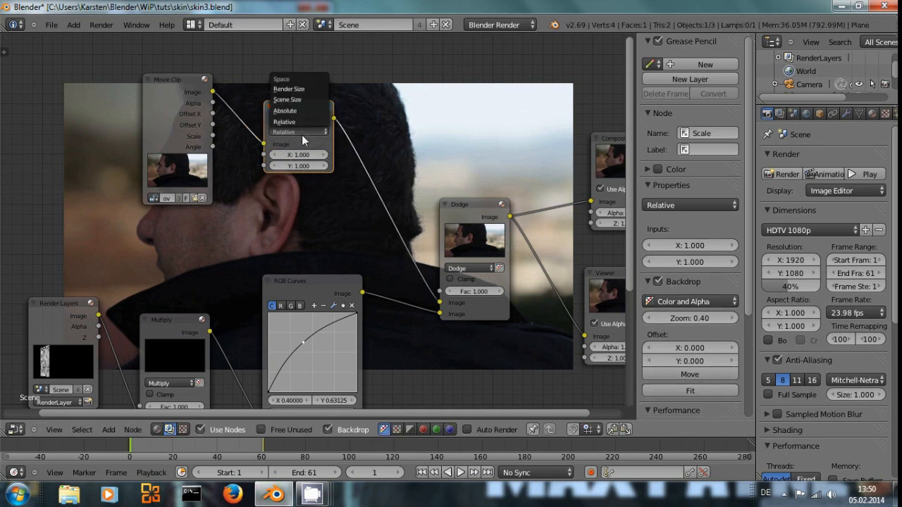
{"action": "left_click", "coordinate": [309, 89]}
{"action": "left_click_drag", "start_coordinate": [308, 102], "coordinate": [297, 115]}
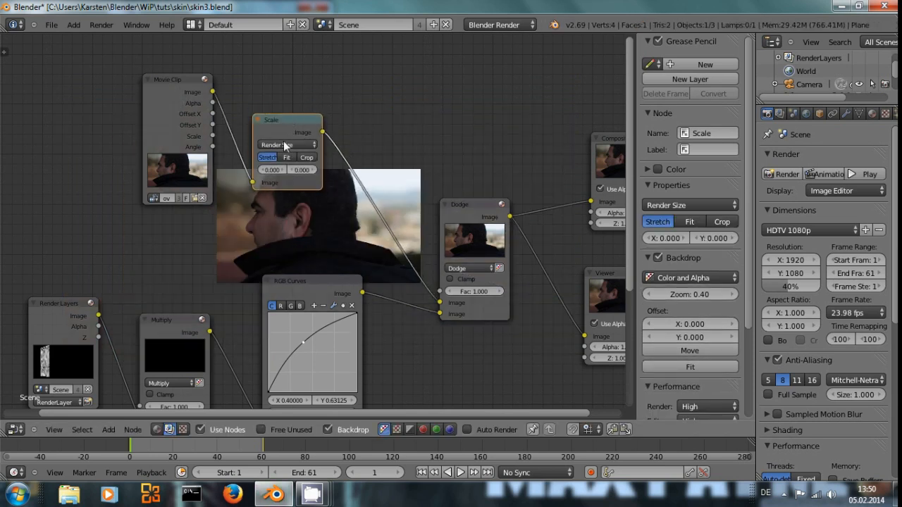
- Go back to the Video Editing layout and render frame 1 again to check the rescaled clip
{"action": "left_click", "coordinate": [15, 430]}
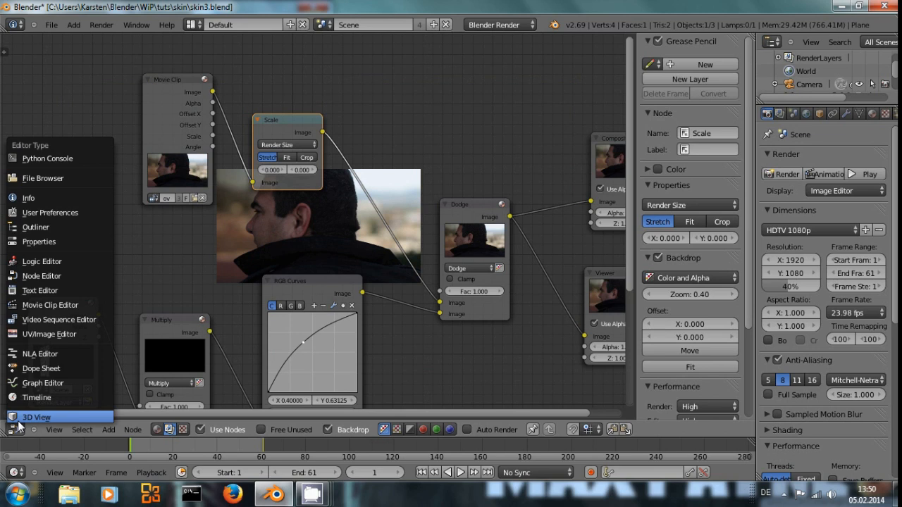
{"action": "left_click", "coordinate": [192, 24]}
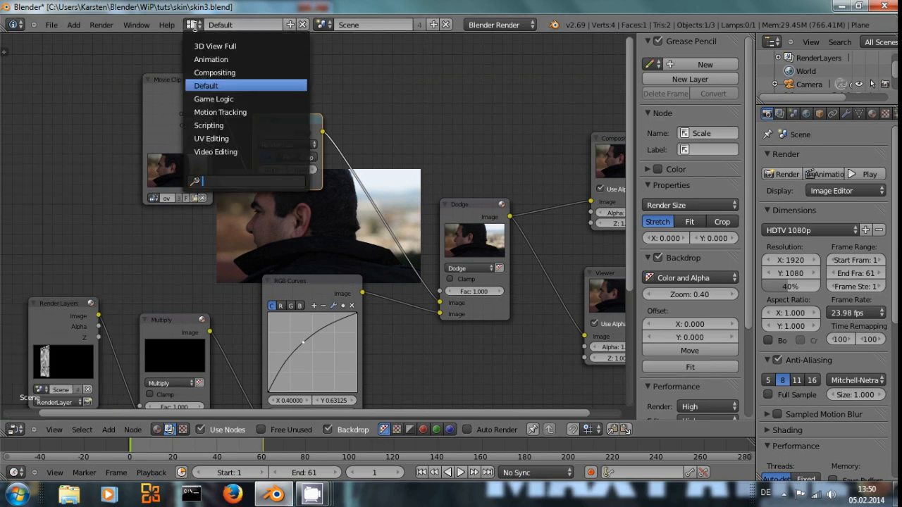
{"action": "left_click", "coordinate": [216, 152]}
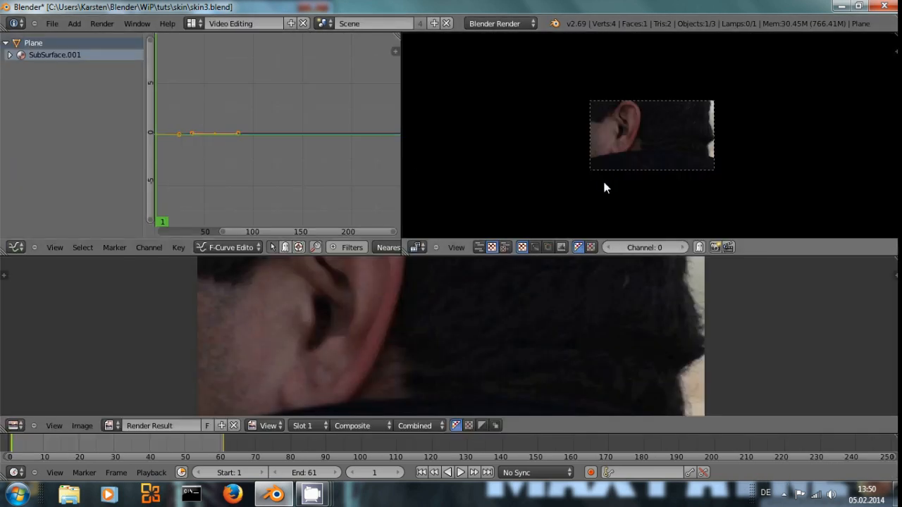
{"action": "key", "text": "F12"}
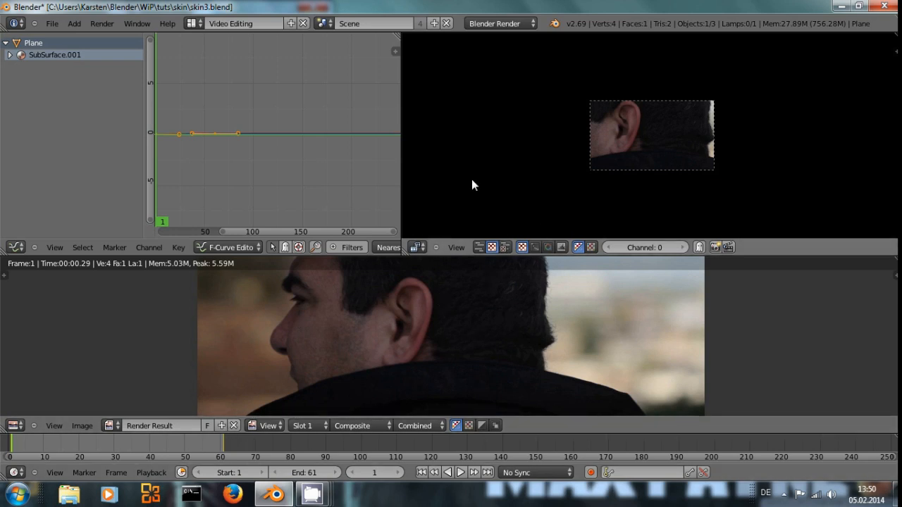
- Close the render result, refresh the sequencer and play back the scene strip's preview
{"action": "key", "text": "Escape"}
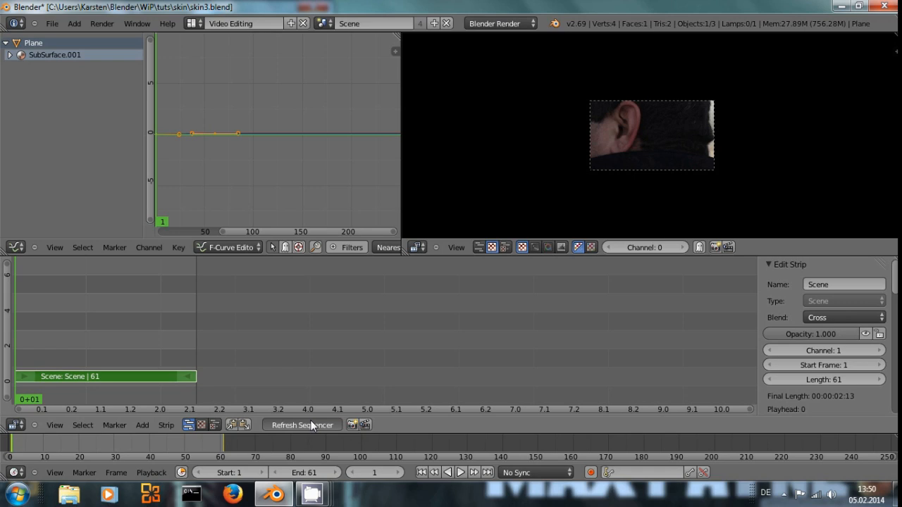
{"action": "left_click", "coordinate": [310, 423]}
{"action": "key", "text": "alt+a"}
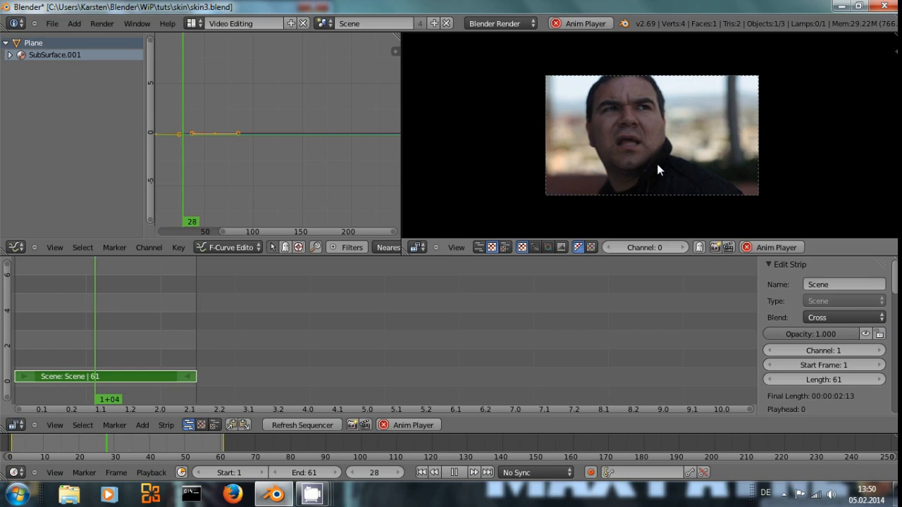
{"action": "key", "text": "Escape"}
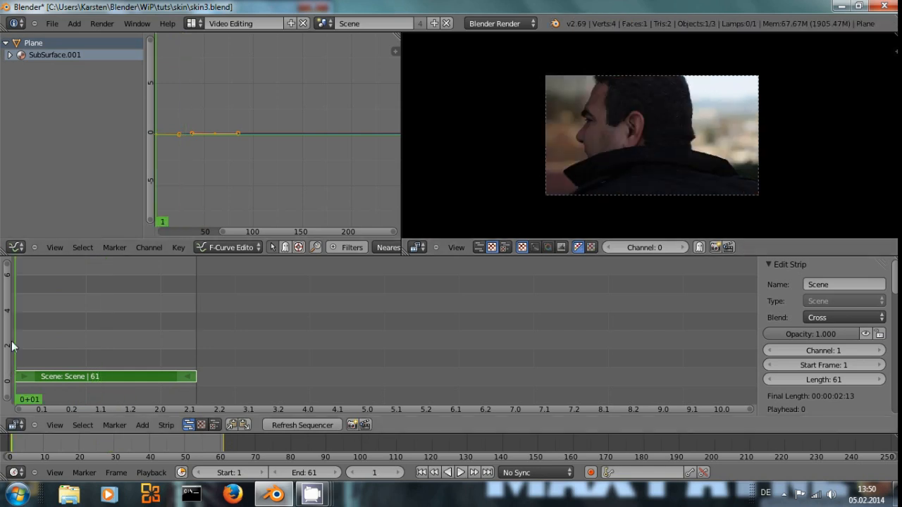
- Return to the compositing nodes in the Default layout and move the Mask Render Layers node closer to the Multiply node
{"action": "left_click", "coordinate": [191, 23]}
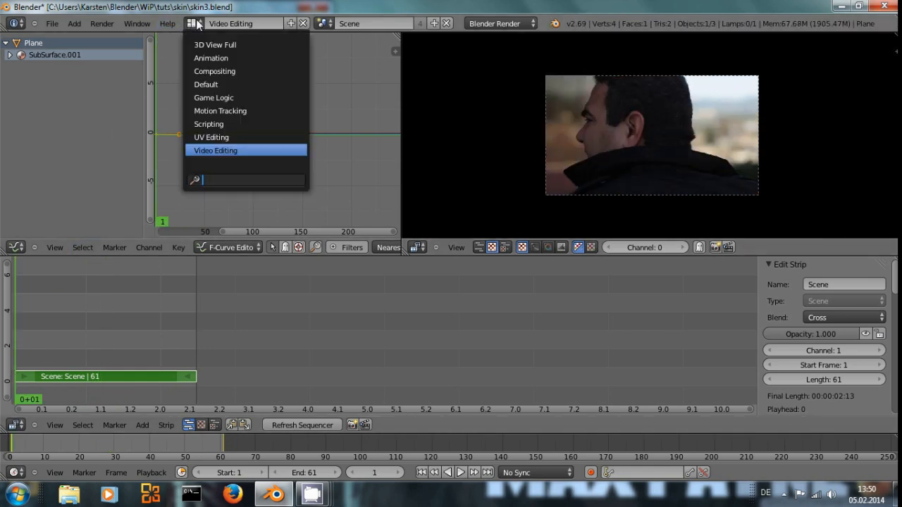
{"action": "left_click", "coordinate": [229, 83]}
{"action": "middle_click_drag", "start_coordinate": [528, 262], "coordinate": [386, 238]}
{"action": "middle_click_drag", "start_coordinate": [314, 267], "coordinate": [417, 206]}
{"action": "left_click_drag", "start_coordinate": [103, 303], "coordinate": [164, 287]}
- Switch the node area to the 3D View and make the scene layer with the second plane visible as well
{"action": "left_click", "coordinate": [15, 428]}
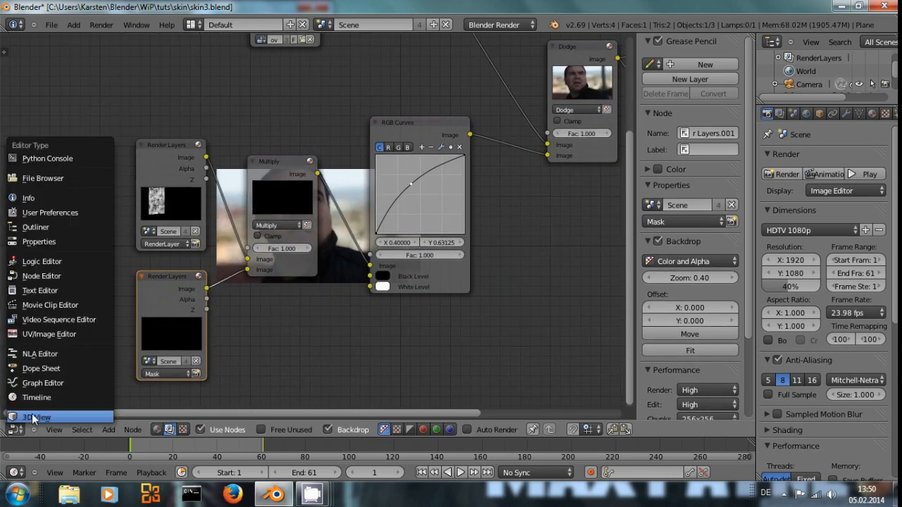
{"action": "left_click", "coordinate": [32, 413]}
{"action": "left_click", "coordinate": [388, 430], "text": "shift"}
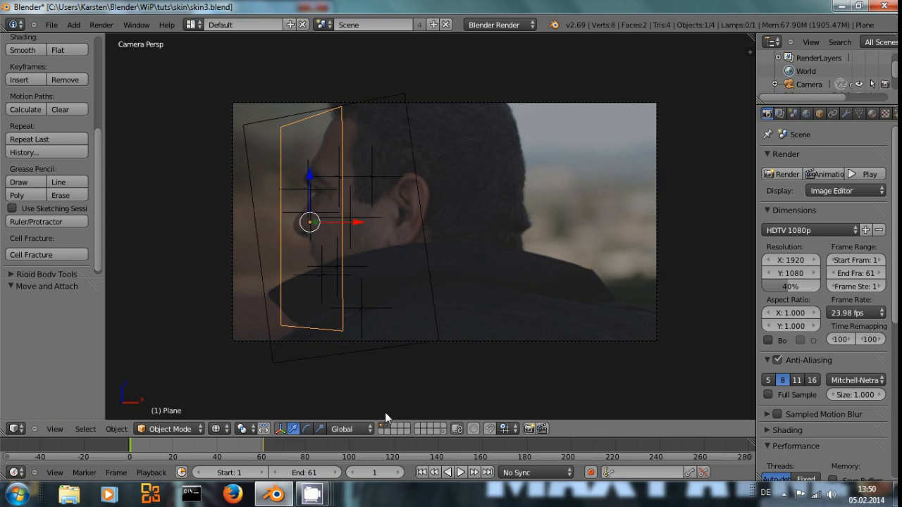
{"action": "scroll", "coordinate": [404, 332], "scroll_direction": "down", "scroll_amount": 1}
{"action": "scroll", "coordinate": [404, 333], "scroll_direction": "up", "scroll_amount": 1}
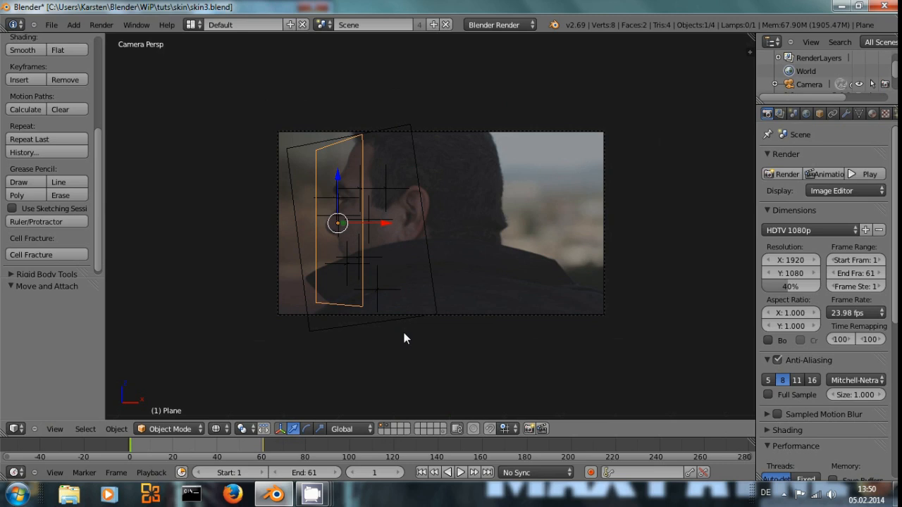
- Advance to frame 22 and render it to check the skin effect on the face
{"action": "key", "text": "Right"}
{"action": "key", "text": "Right"}
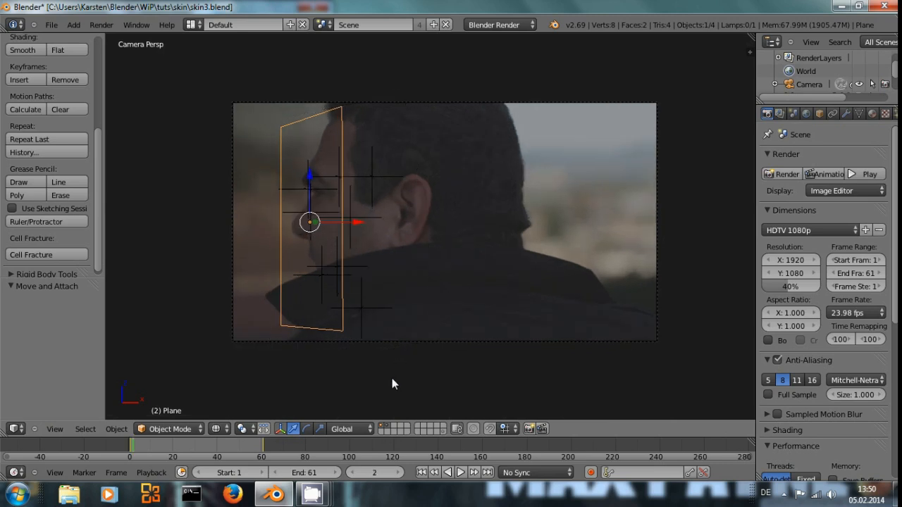
{"action": "key", "text": "Right"}
{"action": "key", "text": "Right"}
{"action": "key", "text": "Right"}
{"action": "key", "text": "Right"}
{"action": "key", "text": "Right"}
{"action": "key", "text": "Right"}
{"action": "key", "text": "Right"}
{"action": "key", "text": "Right"}
{"action": "key", "text": "Right"}
{"action": "key", "text": "Right"}
{"action": "key", "text": "Right"}
{"action": "key", "text": "Right"}
{"action": "key", "text": "Right"}
{"action": "key", "text": "Right"}
{"action": "key", "text": "Right"}
{"action": "key", "text": "Right"}
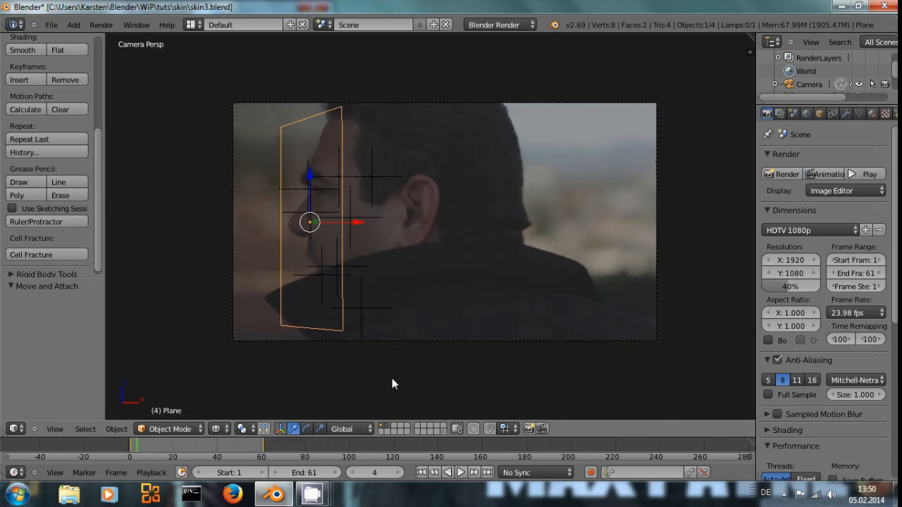
{"action": "key", "text": "Right"}
{"action": "key", "text": "Right"}
{"action": "key", "text": "Right"}
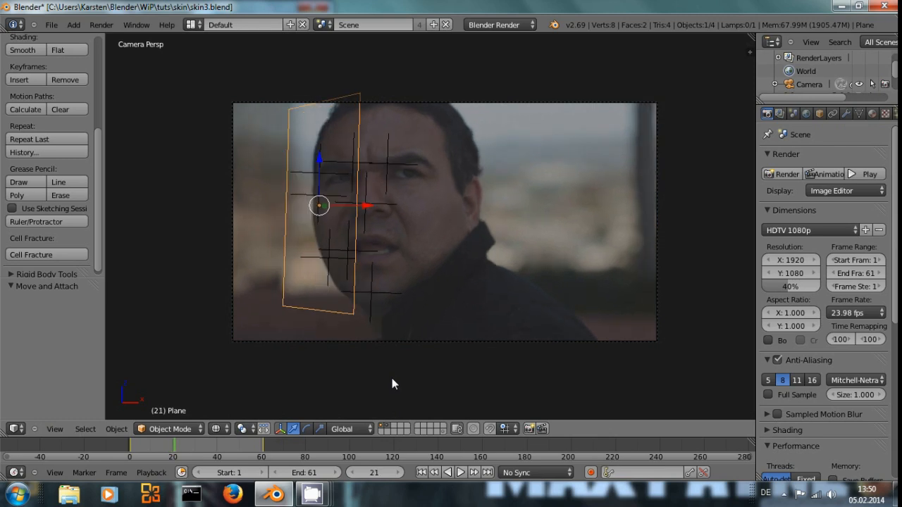
{"action": "key", "text": "F12"}
{"action": "scroll", "coordinate": [360, 267], "scroll_direction": "up", "scroll_amount": 3}
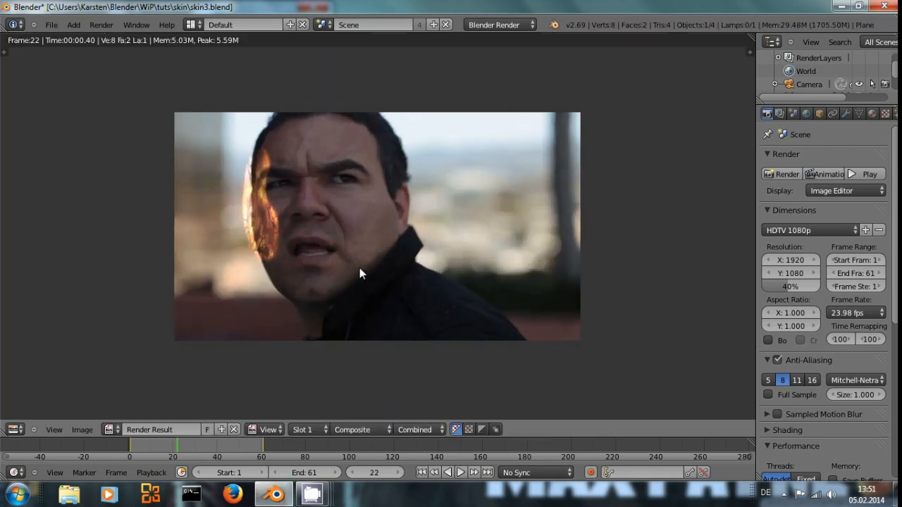
{"action": "key", "text": "Escape"}
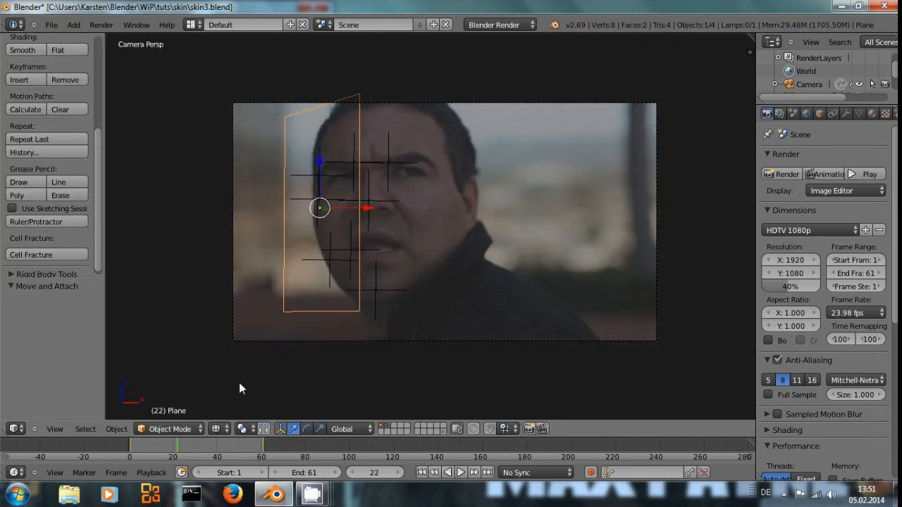
- Return to the Video Editing layout and play the strip from frame 1, viewing the skin effect in an enlarged preview
{"action": "left_click", "coordinate": [15, 428]}
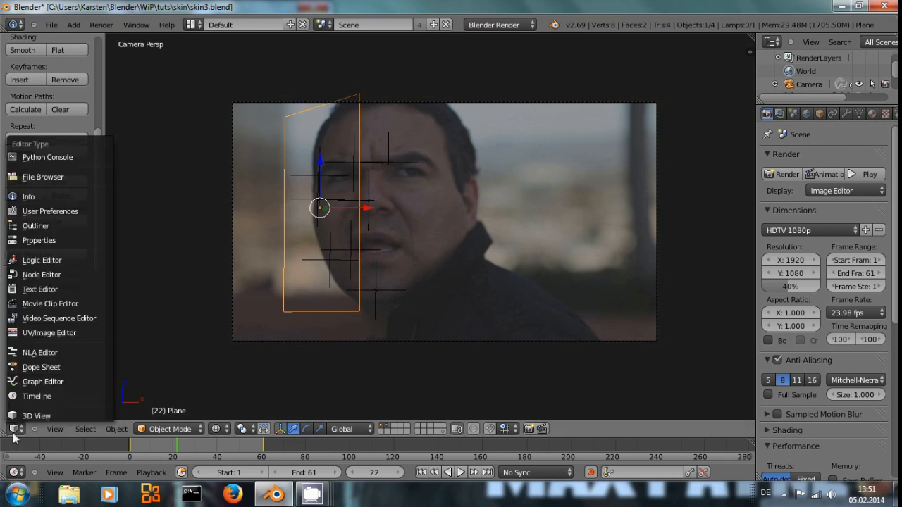
{"action": "left_click", "coordinate": [195, 25]}
{"action": "left_click", "coordinate": [224, 151]}
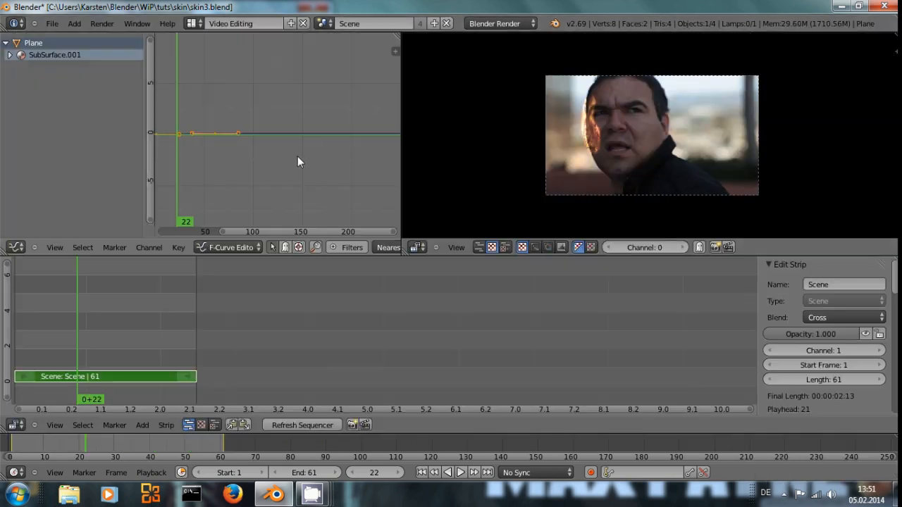
{"action": "key", "text": "shift+Left"}
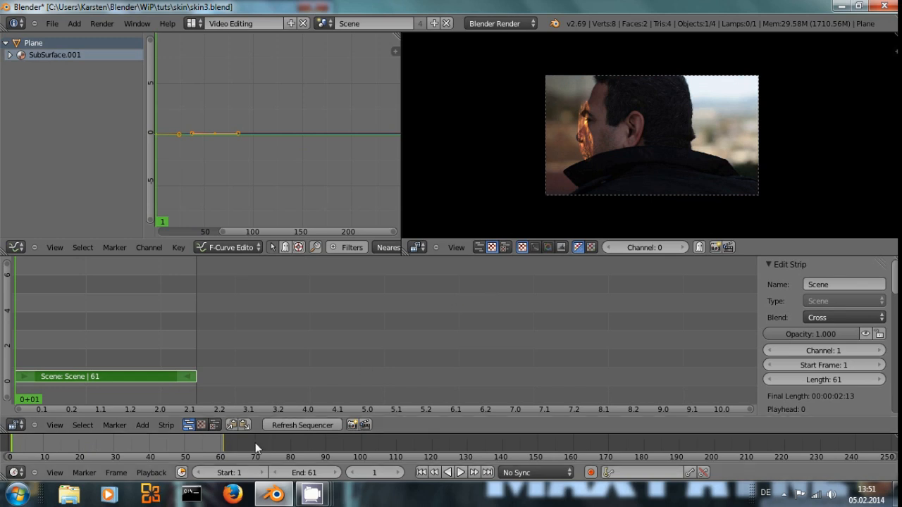
{"action": "key", "text": "alt+a"}
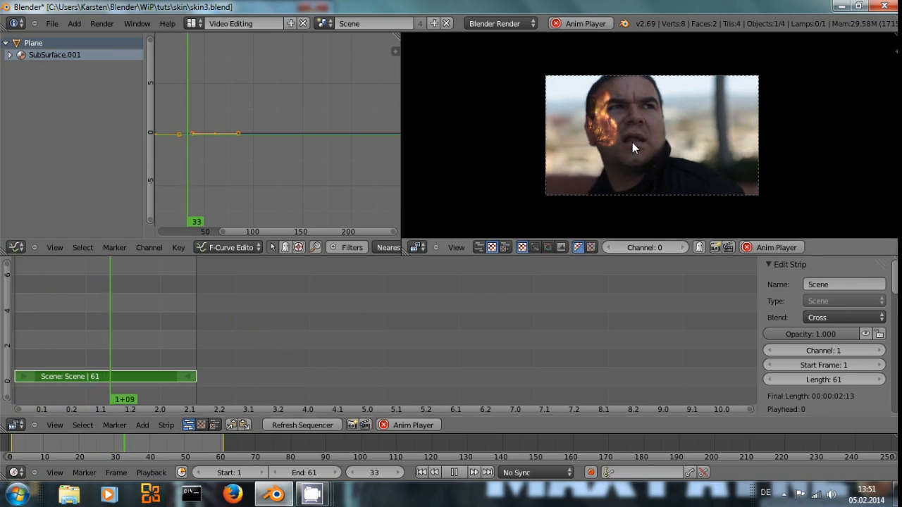
{"action": "scroll", "coordinate": [631, 142], "scroll_direction": "up", "scroll_amount": 3}
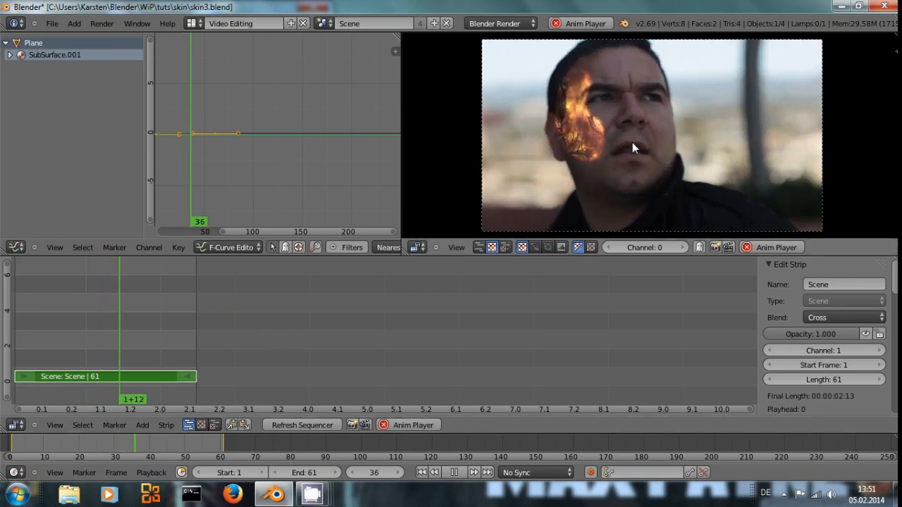
{"action": "scroll", "coordinate": [632, 143], "scroll_direction": "up", "scroll_amount": 1}
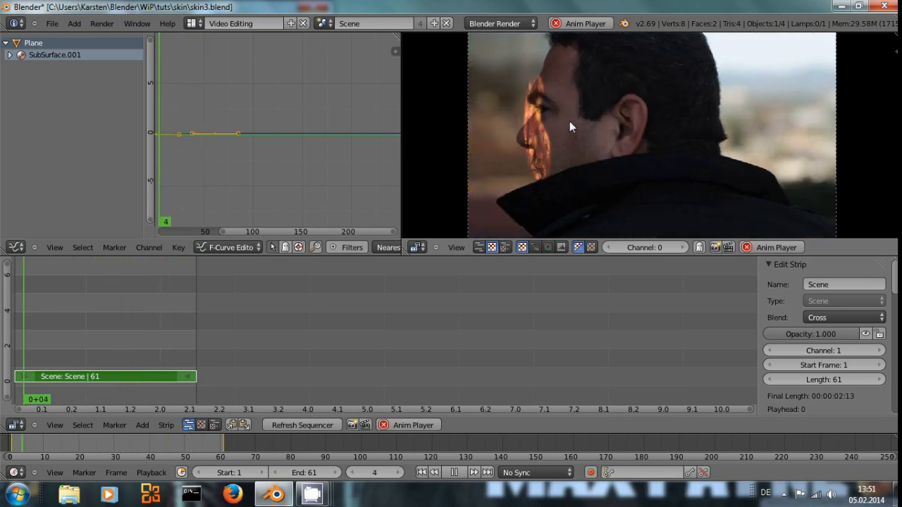
{"action": "key", "text": "alt+a"}
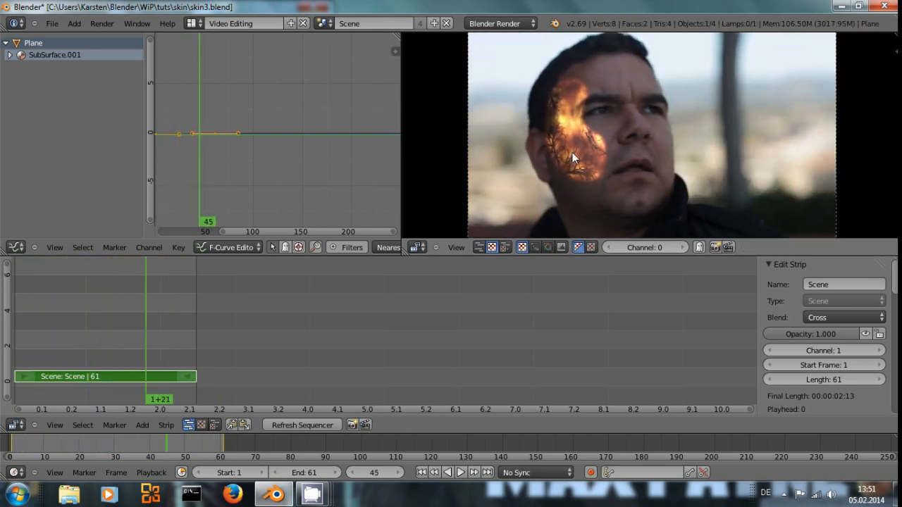
- Step through the clip from frame 1 to about frame 20 to examine where the effect spills off the face, ending on frame 18
{"action": "key", "text": "Left"}
{"action": "key", "text": "Left"}
{"action": "key", "text": "shift+Left"}
{"action": "key", "text": "Right"}
{"action": "key", "text": "Right"}
{"action": "key", "text": "Right"}
{"action": "key", "text": "Right"}
{"action": "key", "text": "Right"}
{"action": "key", "text": "Right"}
{"action": "key", "text": "Right"}
{"action": "key", "text": "Right"}
{"action": "key", "text": "Right"}
{"action": "key", "text": "Right"}
{"action": "key", "text": "Right"}
{"action": "key", "text": "Right"}
{"action": "key", "text": "Right"}
{"action": "key", "text": "Right"}
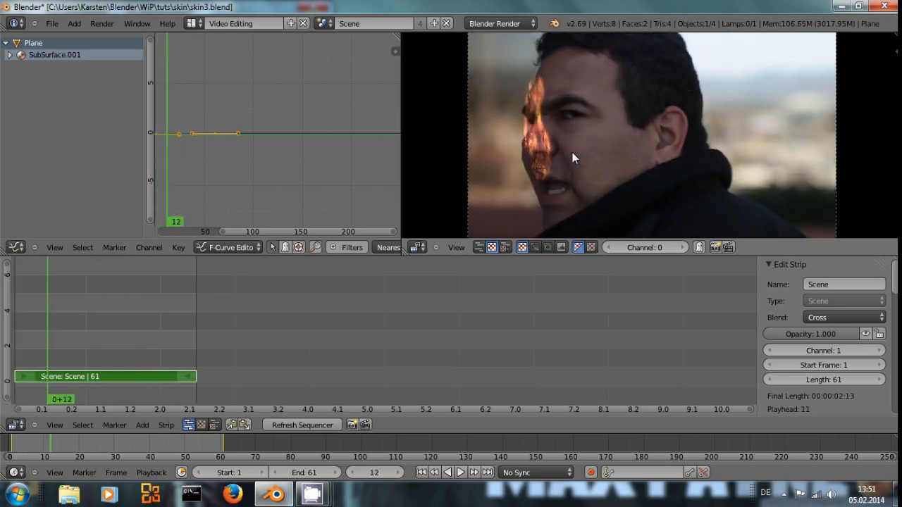
{"action": "key", "text": "Right"}
{"action": "key", "text": "Right"}
{"action": "key", "text": "Right"}
{"action": "key", "text": "Right"}
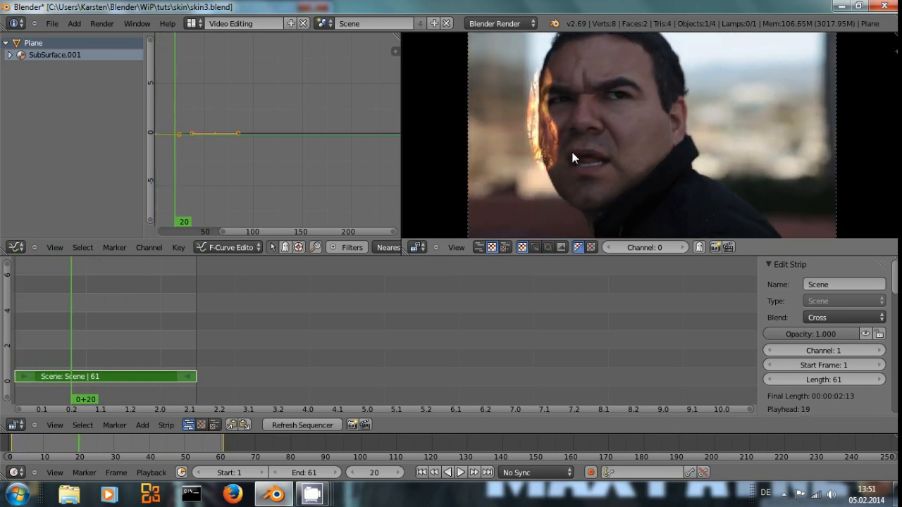
{"action": "key", "text": "Left"}
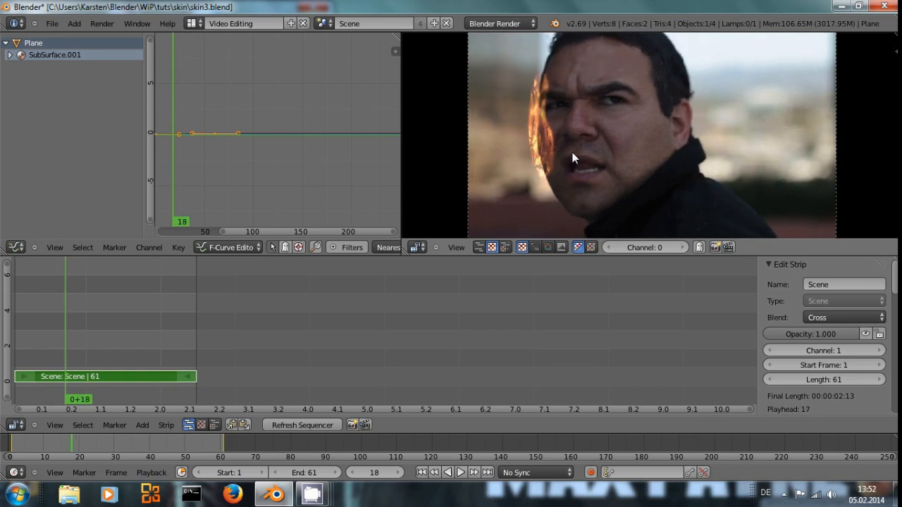
- Reopen the node editor in the Default layout and spread out the two Render Layers nodes to make room beside the Multiply node
{"action": "left_click", "coordinate": [203, 24]}
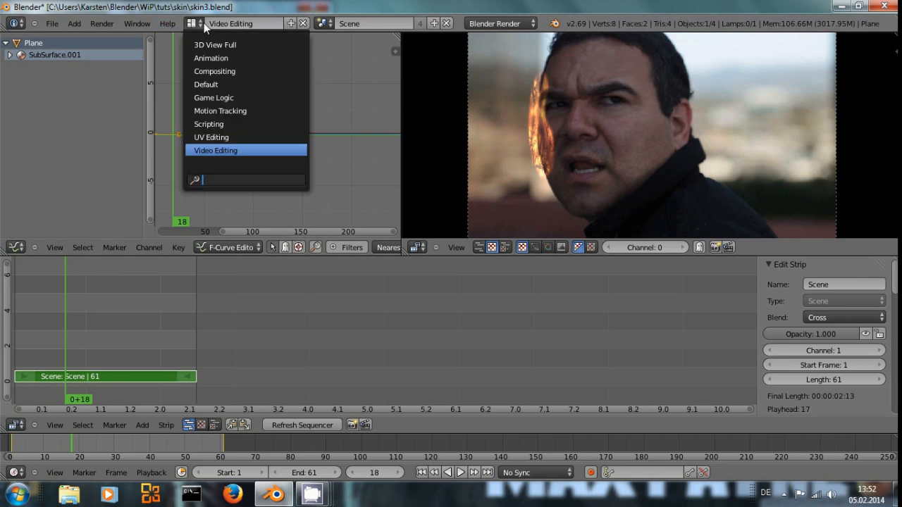
{"action": "left_click", "coordinate": [205, 84]}
{"action": "left_click", "coordinate": [15, 429]}
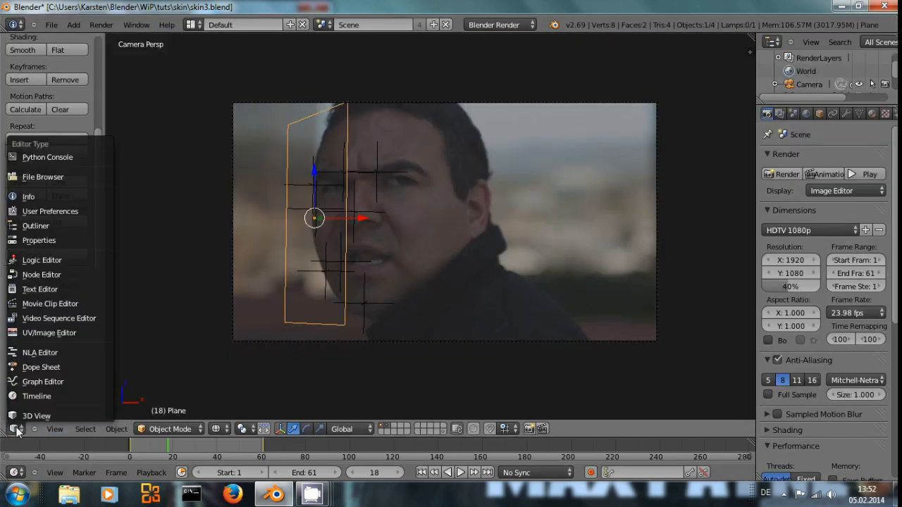
{"action": "left_click", "coordinate": [50, 273]}
{"action": "middle_click_drag", "start_coordinate": [299, 293], "coordinate": [256, 282]}
{"action": "left_click_drag", "start_coordinate": [121, 256], "coordinate": [20, 268]}
{"action": "left_click_drag", "start_coordinate": [99, 121], "coordinate": [43, 85]}
- Duplicate the Multiply node, set its second image colour to black, and insert it between the Mask Render Layers node and the first Multiply node
{"action": "left_click", "coordinate": [212, 143]}
{"action": "key", "text": "shift+d"}
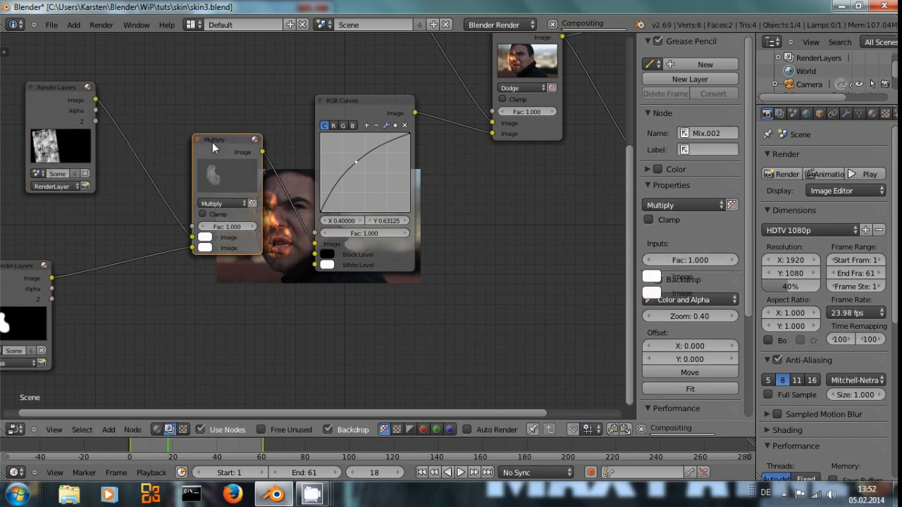
{"action": "left_click", "coordinate": [182, 279]}
{"action": "left_click", "coordinate": [174, 384]}
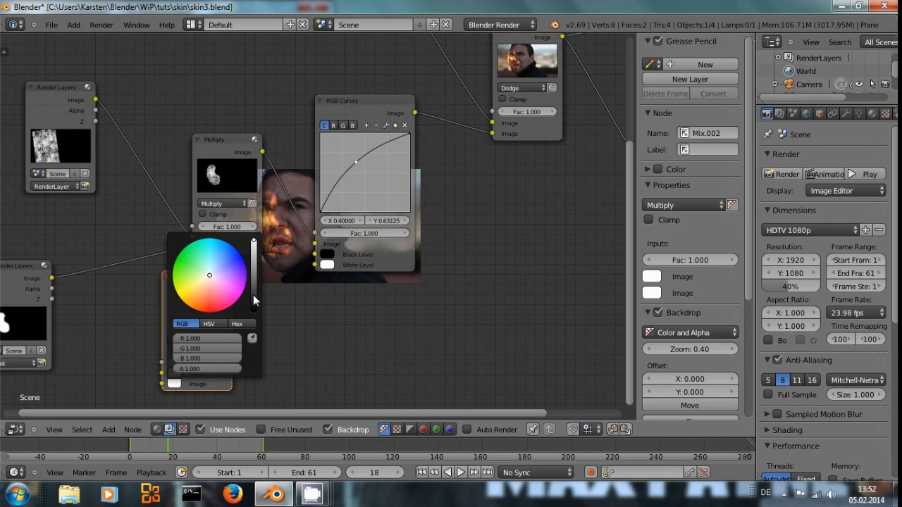
{"action": "left_click_drag", "start_coordinate": [252, 300], "coordinate": [255, 322]}
{"action": "left_click_drag", "start_coordinate": [192, 313], "coordinate": [129, 262]}
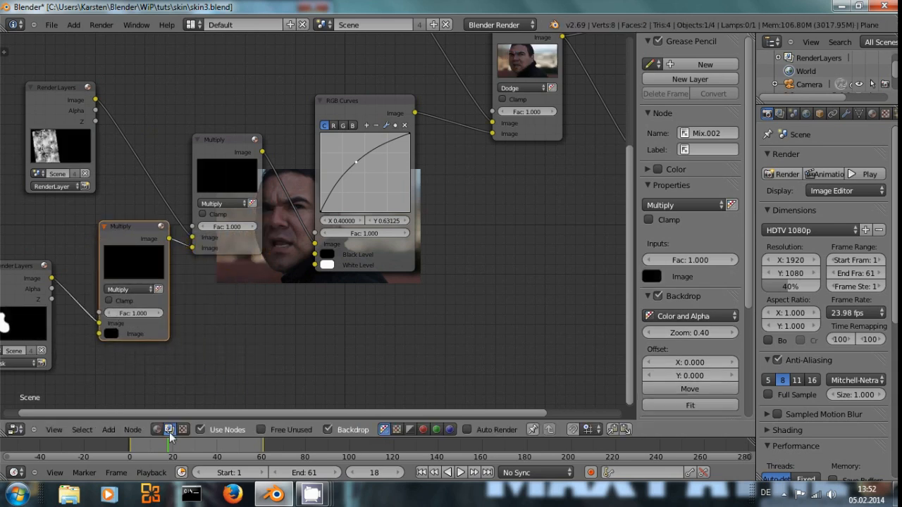
- Show the new Multiply node's output in the viewer and set its factor to 0
{"action": "left_click", "coordinate": [132, 238], "text": "ctrl+shift"}
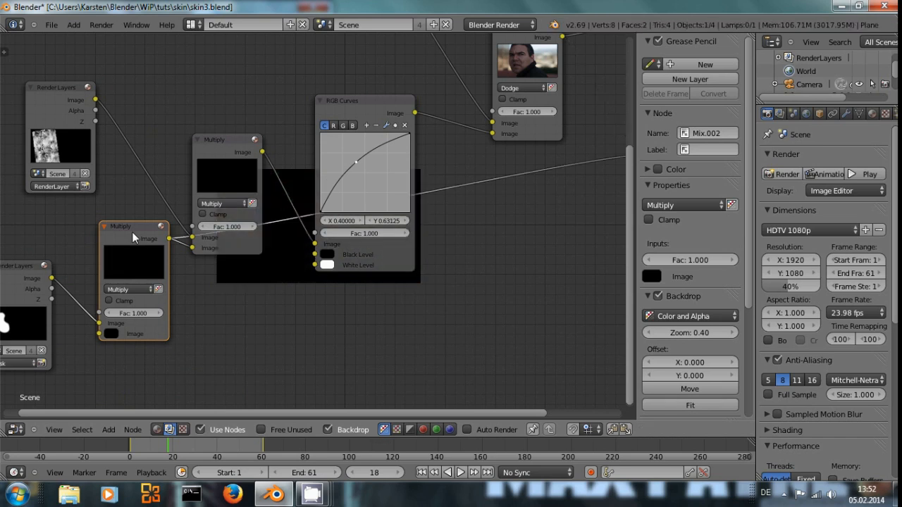
{"action": "middle_click_drag", "start_coordinate": [301, 336], "coordinate": [322, 221]}
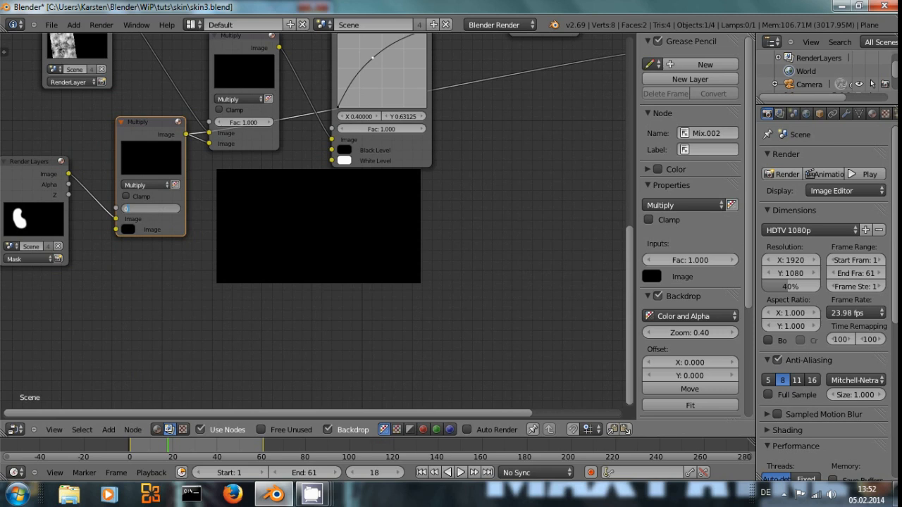
{"action": "key", "text": "Return"}
{"action": "scroll", "coordinate": [134, 211], "scroll_direction": "up", "scroll_amount": 1}
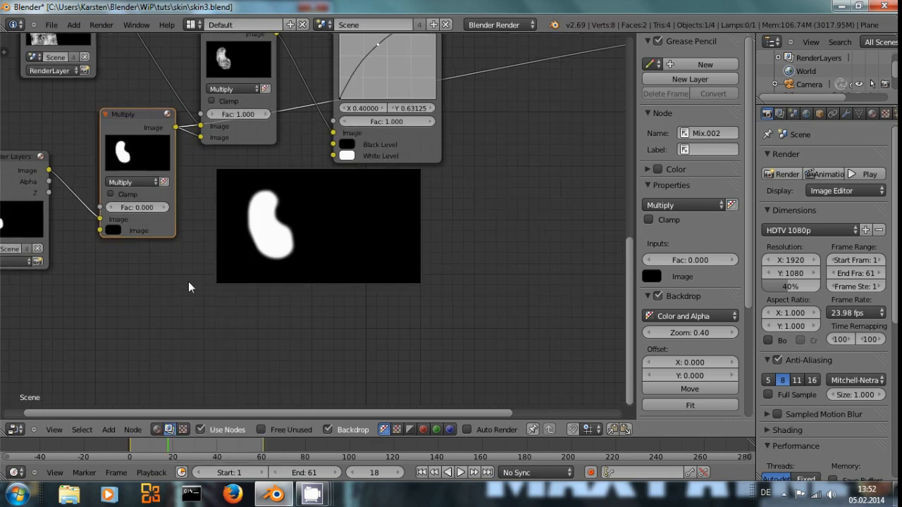
- Reconnect the viewer to the Dodge node and keyframe the new Multiply node's factor of 0 at frame 26
{"action": "scroll", "coordinate": [232, 352], "scroll_direction": "down", "scroll_amount": 2}
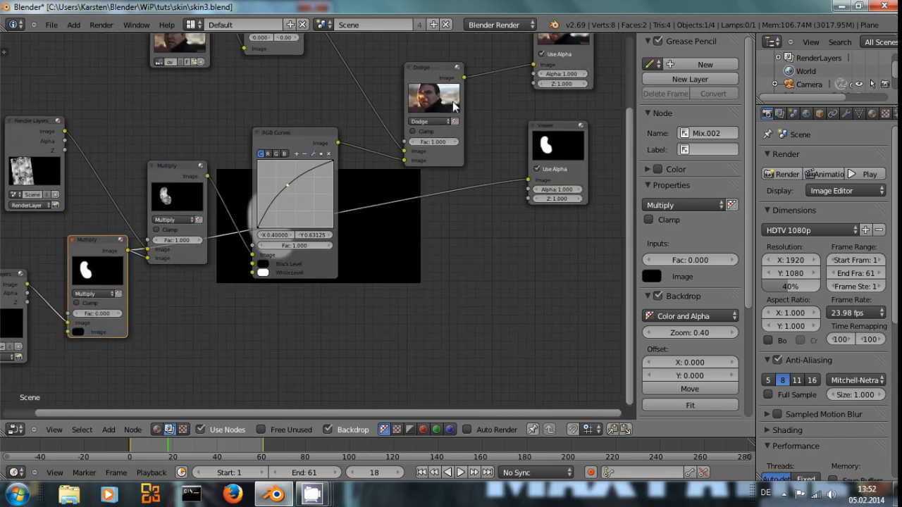
{"action": "left_click", "coordinate": [435, 81]}
{"action": "middle_click_drag", "start_coordinate": [171, 398], "coordinate": [228, 315]}
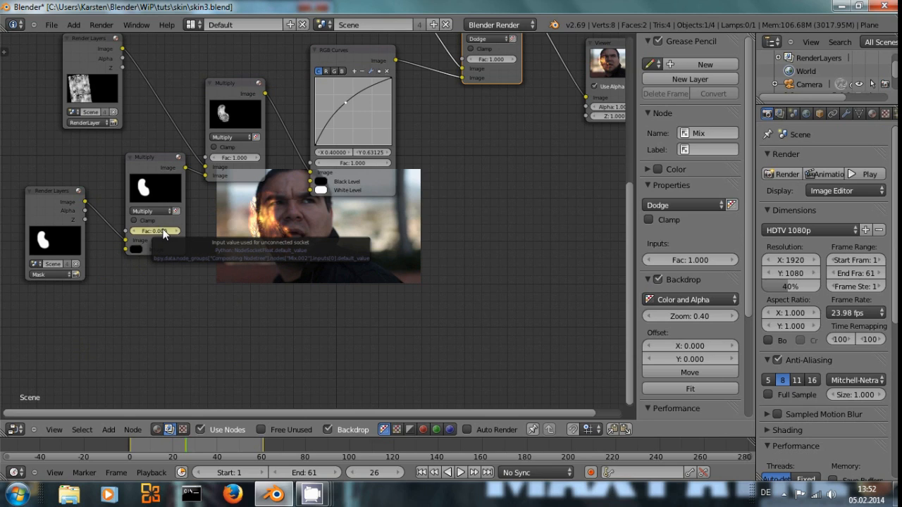
- Go back to frame 19, set the new Multiply node's factor to 1 and keyframe it
{"action": "key", "text": "Left"}
{"action": "key", "text": "Left"}
{"action": "key", "text": "Left"}
{"action": "key", "text": "Left"}
{"action": "key", "text": "Left"}
{"action": "key", "text": "Left"}
{"action": "key", "text": "Left"}
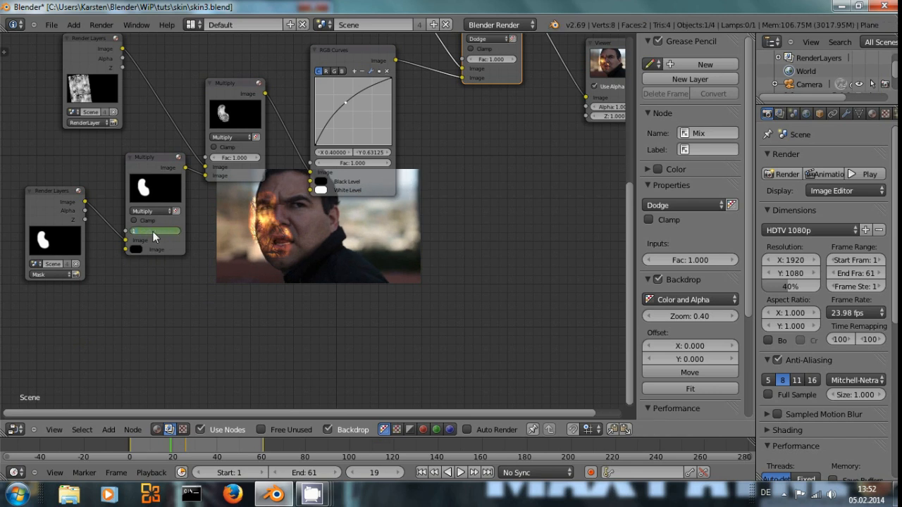
{"action": "scroll", "coordinate": [152, 231], "scroll_direction": "up", "scroll_amount": 2}
{"action": "key", "text": "i"}
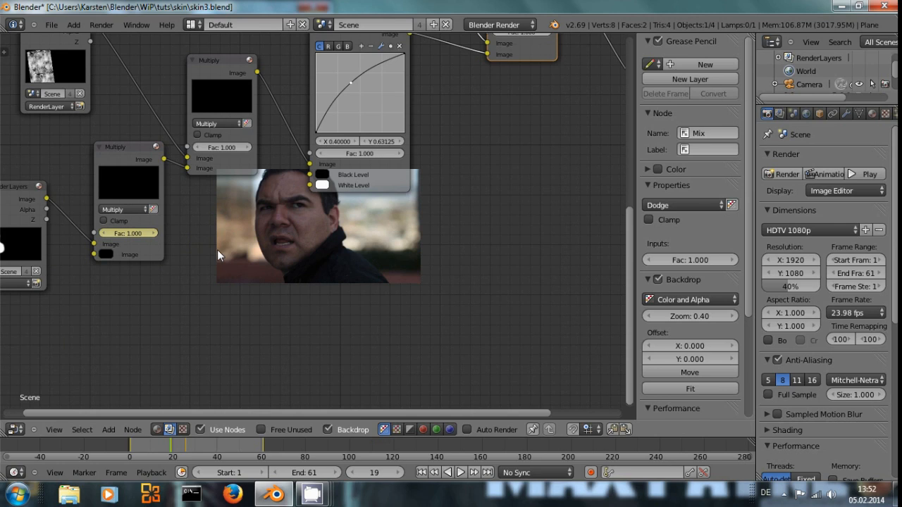
- Step forward frame by frame from frame 19 to frame 31 to check the effect's fade-in on the face
{"action": "key", "text": "Right"}
{"action": "key", "text": "Right"}
{"action": "key", "text": "Right"}
{"action": "key", "text": "Right"}
{"action": "key", "text": "Right"}
{"action": "key", "text": "Right"}
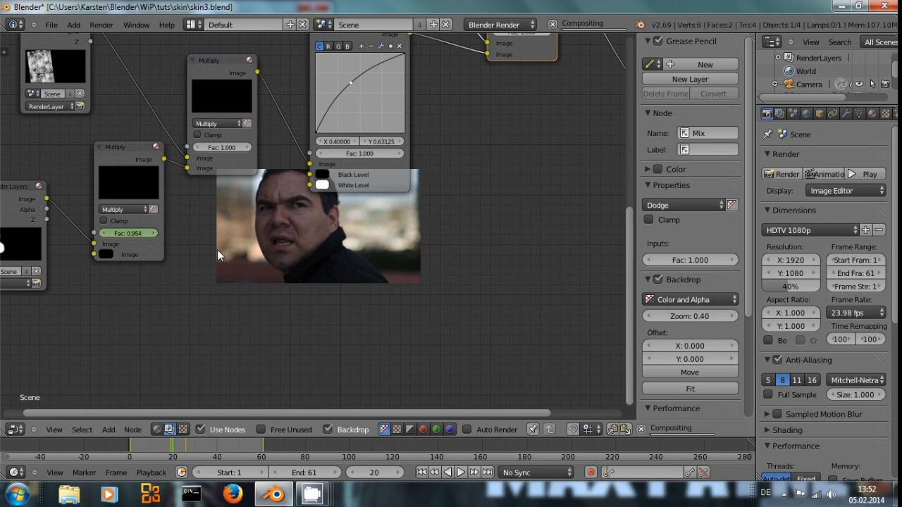
{"action": "key", "text": "Right"}
{"action": "key", "text": "Right"}
{"action": "key", "text": "Right"}
{"action": "key", "text": "Right"}
{"action": "key", "text": "Right"}
{"action": "key", "text": "Right"}
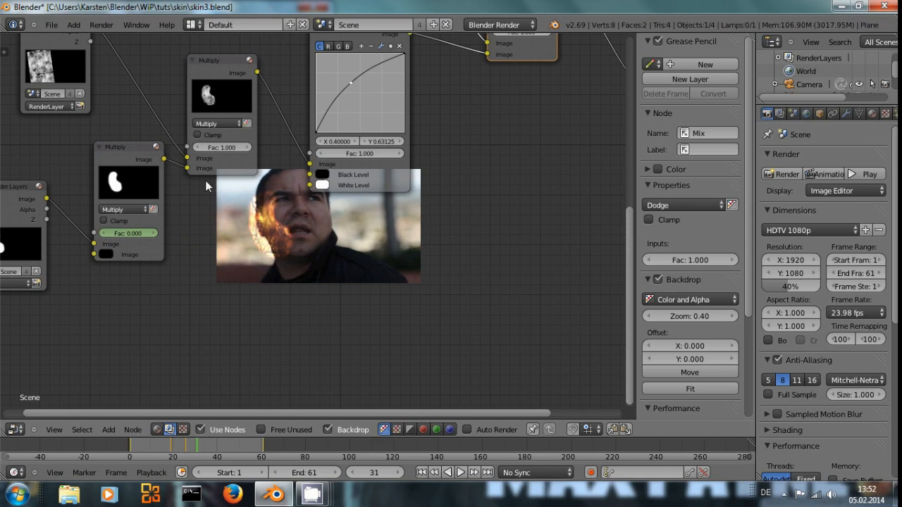
- Switch to the Video Editing layout, return to frame 1 and play the scene strip to preview the composited effect
{"action": "left_click", "coordinate": [190, 24]}
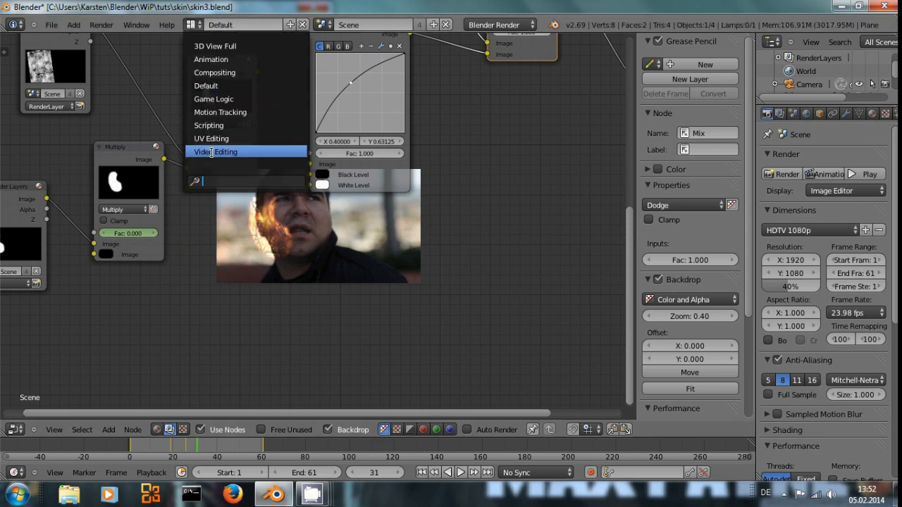
{"action": "left_click", "coordinate": [215, 151]}
{"action": "key", "text": "shift+Left"}
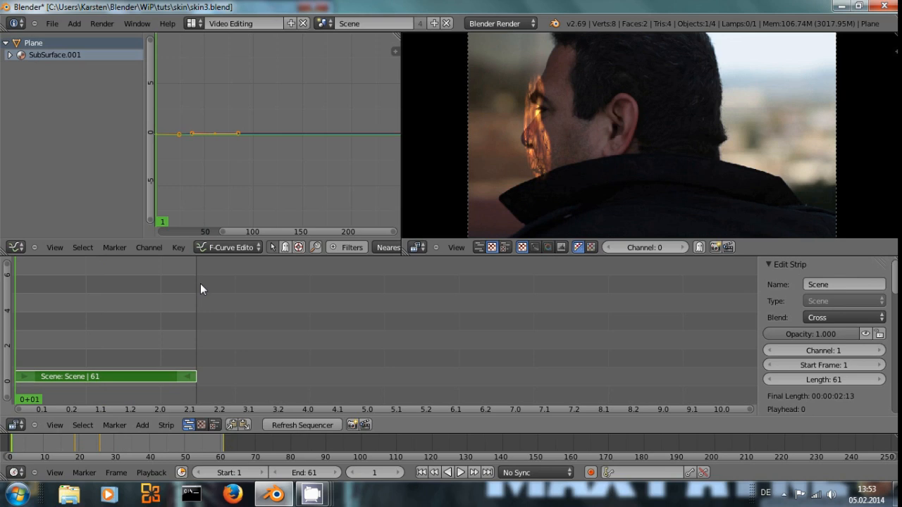
{"action": "key", "text": "alt+a"}
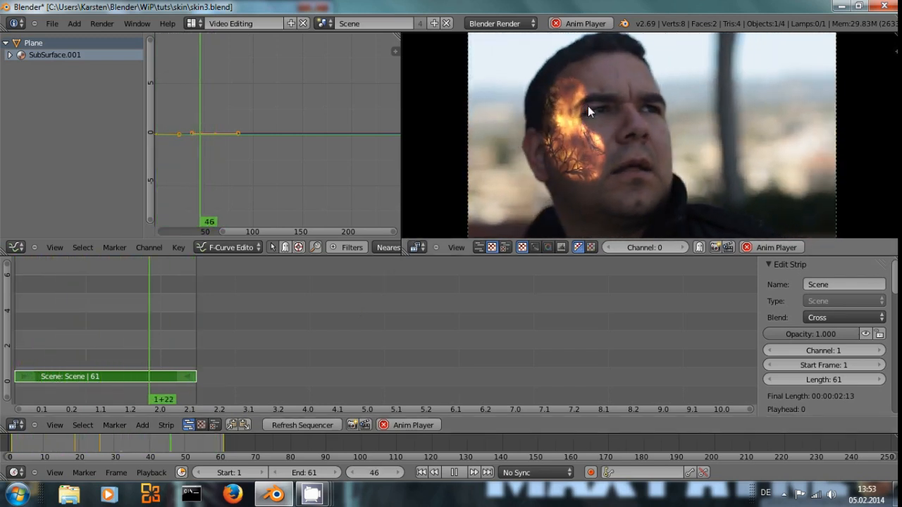
{"action": "key", "text": "alt+a"}
- Scrub the sequence back to frame 24 and forward through frame 41 to frame 54 to examine the effect on the face
{"action": "mouse_move", "coordinate": [578, 121]}
{"action": "middle_mouse_down"}
{"action": "mouse_move", "coordinate": [598, 159]}
{"action": "mouse_move", "coordinate": [594, 119]}
{"action": "middle_mouse_up"}
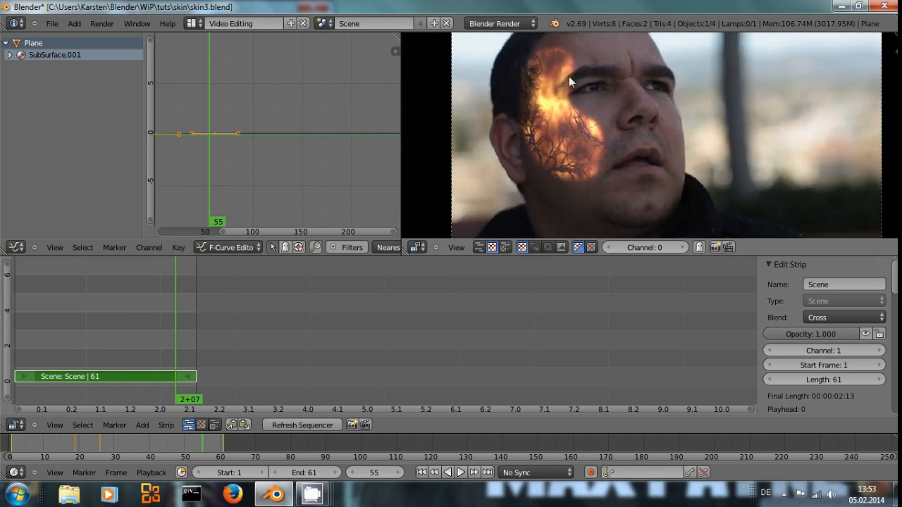
{"action": "left_click_drag", "start_coordinate": [167, 315], "coordinate": [83, 323]}
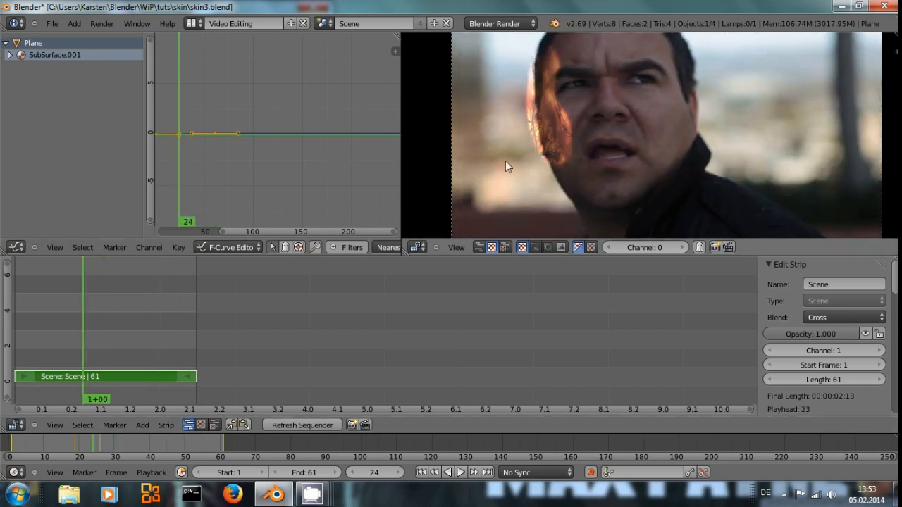
{"action": "left_click_drag", "start_coordinate": [82, 299], "coordinate": [134, 310]}
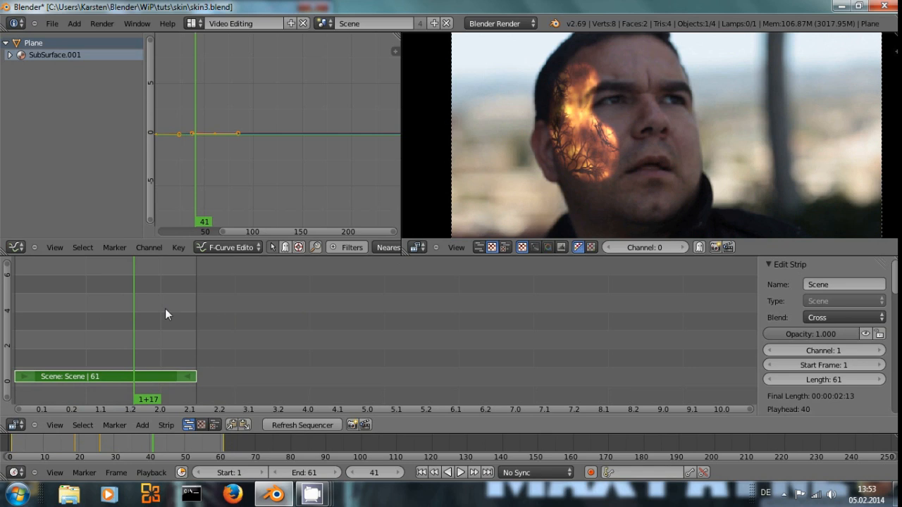
{"action": "left_click_drag", "start_coordinate": [123, 308], "coordinate": [172, 402]}
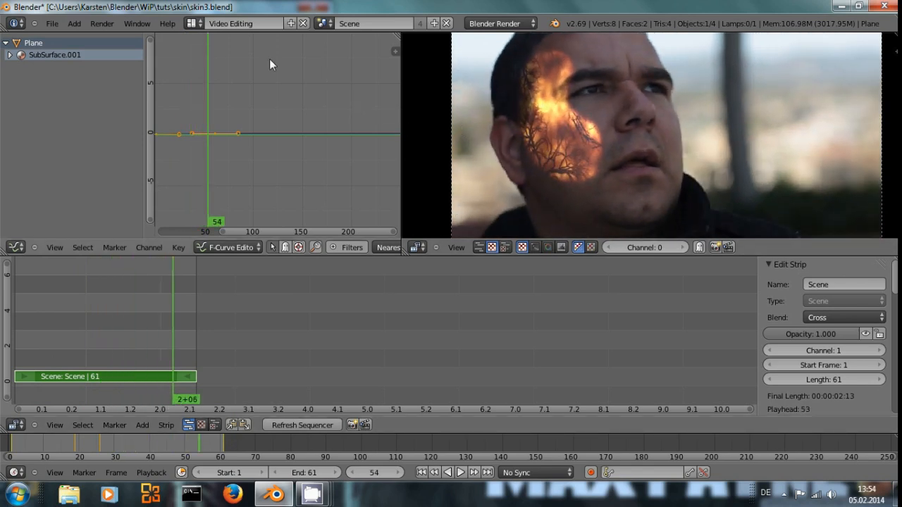
- Return to the Default layout and shift the keyframed Multiply node slightly between the Mask Render Layers node and the other Multiply node
{"action": "left_click", "coordinate": [195, 23]}
{"action": "left_click", "coordinate": [238, 86]}
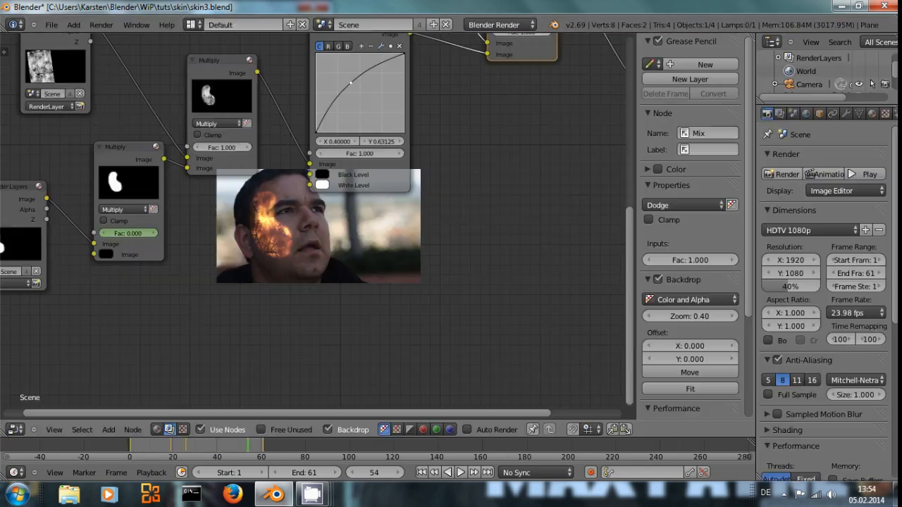
{"action": "scroll", "coordinate": [295, 217], "scroll_direction": "down", "scroll_amount": 2}
{"action": "middle_click_drag", "start_coordinate": [295, 217], "coordinate": [351, 300]}
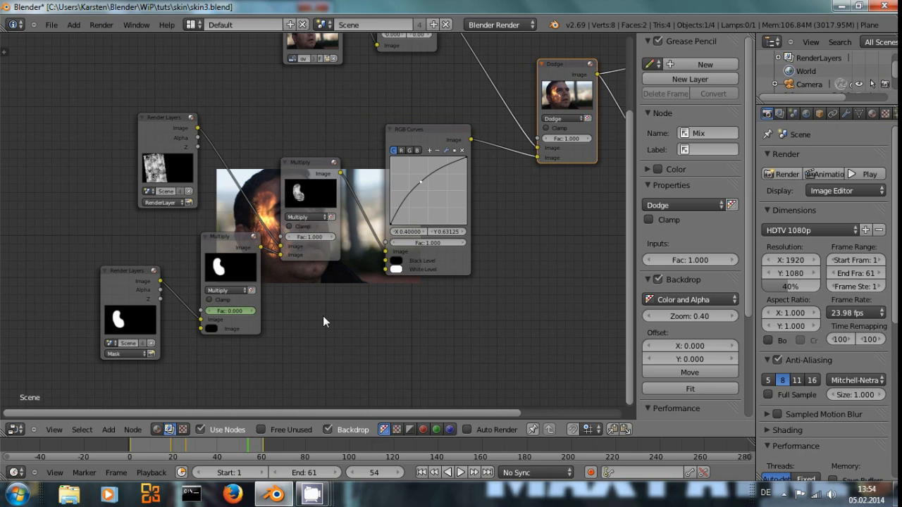
{"action": "middle_click_drag", "start_coordinate": [376, 316], "coordinate": [312, 285]}
{"action": "left_click_drag", "start_coordinate": [185, 209], "coordinate": [175, 227]}
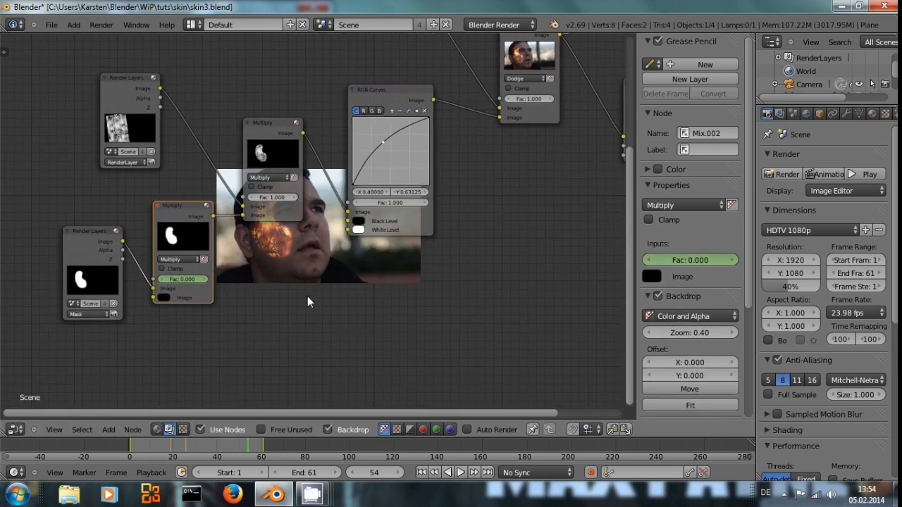